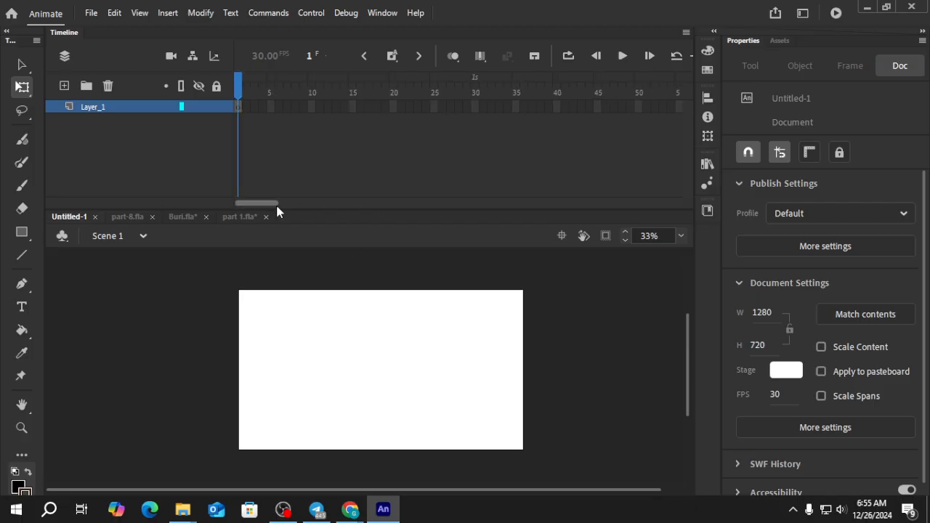
Reduce the Timeline's height to give the stage more room and bring the whole stage into view.
{"action": "left_click_drag", "start_coordinate": [297, 211], "coordinate": [289, 150]}
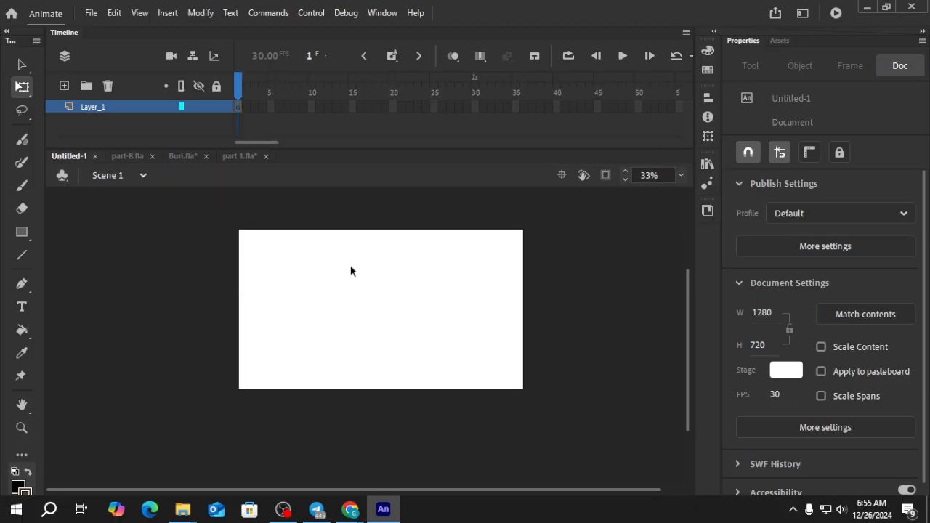
{"action": "left_click_drag", "start_coordinate": [688, 376], "coordinate": [689, 363]}
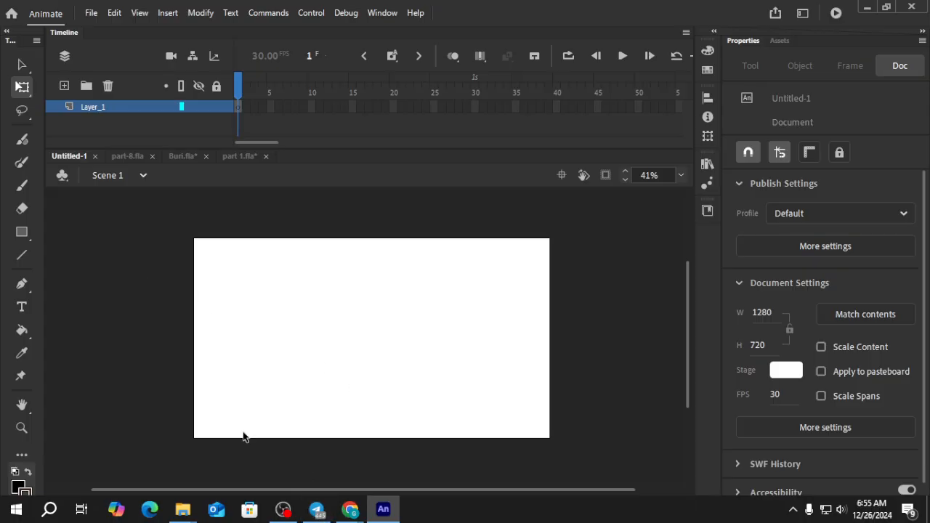
Switch to Telegram and open the private chat with the student who received the Photoshop class files.
{"action": "left_click", "coordinate": [316, 509]}
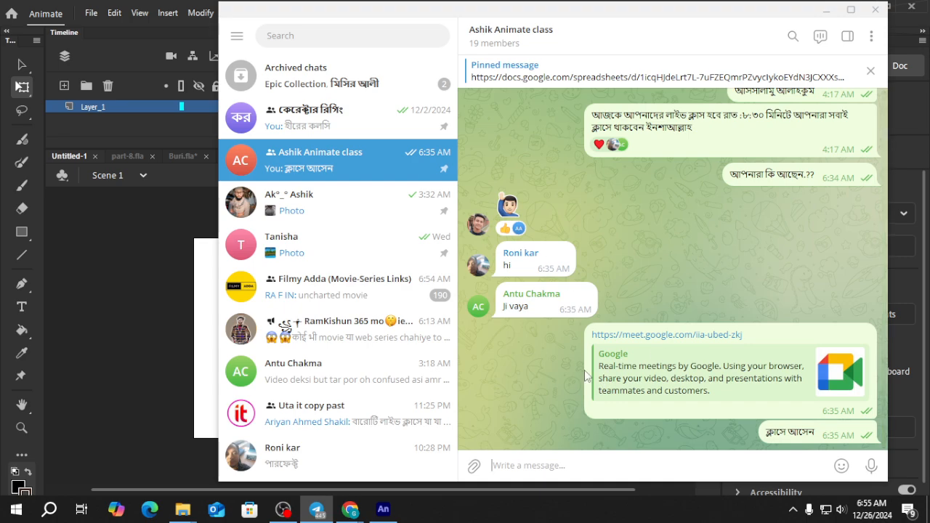
{"action": "scroll", "coordinate": [618, 291], "scroll_direction": "up", "scroll_amount": 2}
{"action": "scroll", "coordinate": [632, 331], "scroll_direction": "down", "scroll_amount": 2}
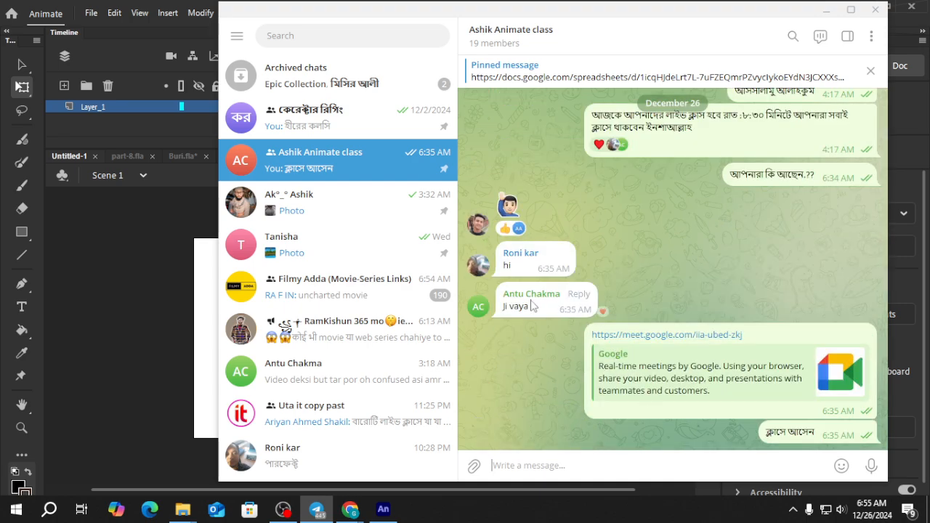
{"action": "scroll", "coordinate": [325, 291], "scroll_direction": "down", "scroll_amount": 2}
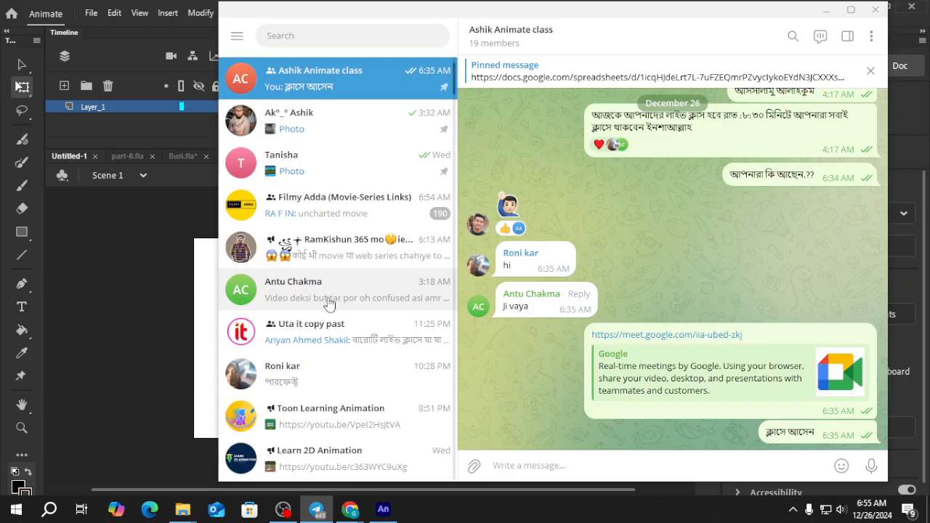
{"action": "left_click", "coordinate": [307, 298]}
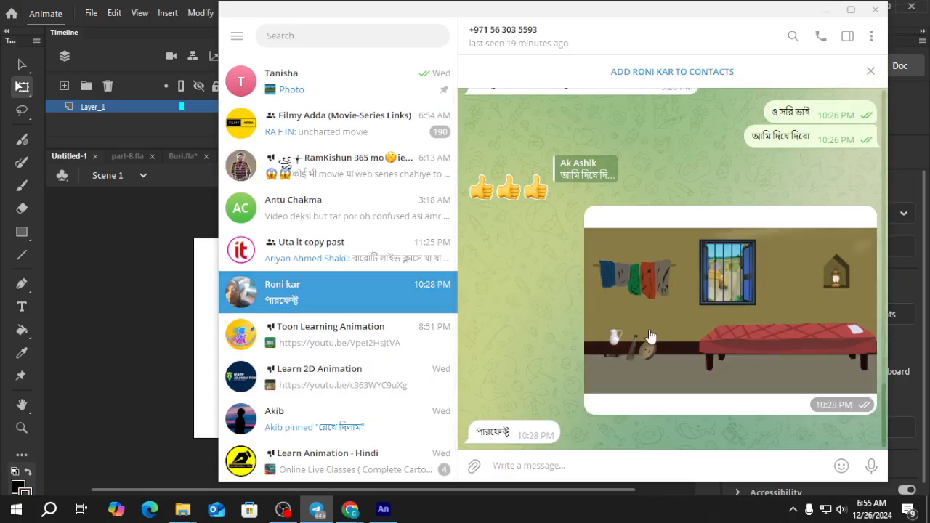
Find the PhotoShop- Class-1.mkv recording in the student's chat and forward it to the Animate class group.
{"action": "scroll", "coordinate": [627, 347], "scroll_direction": "up", "scroll_amount": 3}
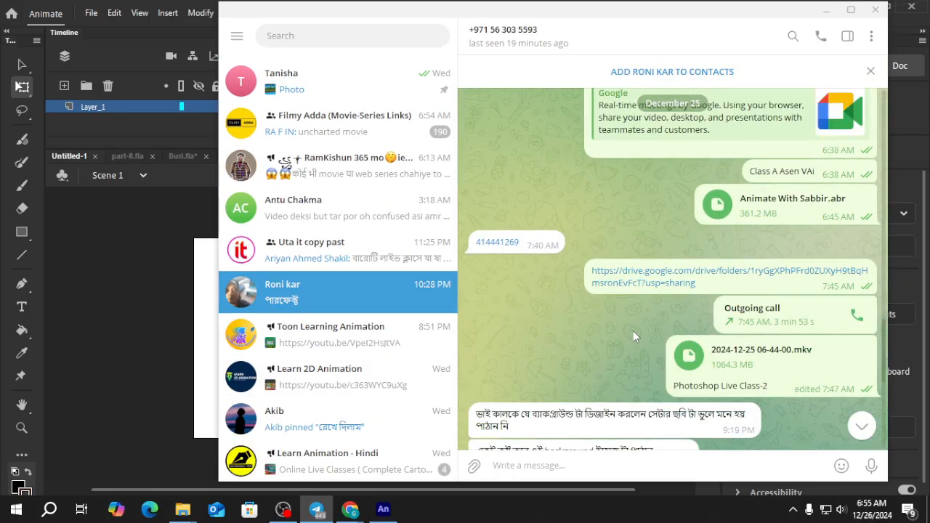
{"action": "mouse_move", "coordinate": [728, 239]}
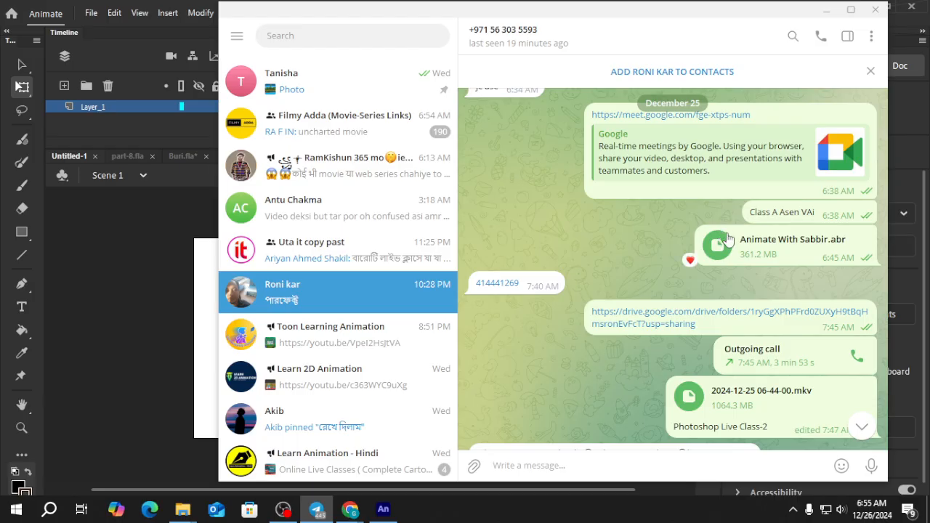
{"action": "scroll", "coordinate": [693, 275], "scroll_direction": "up", "scroll_amount": 5}
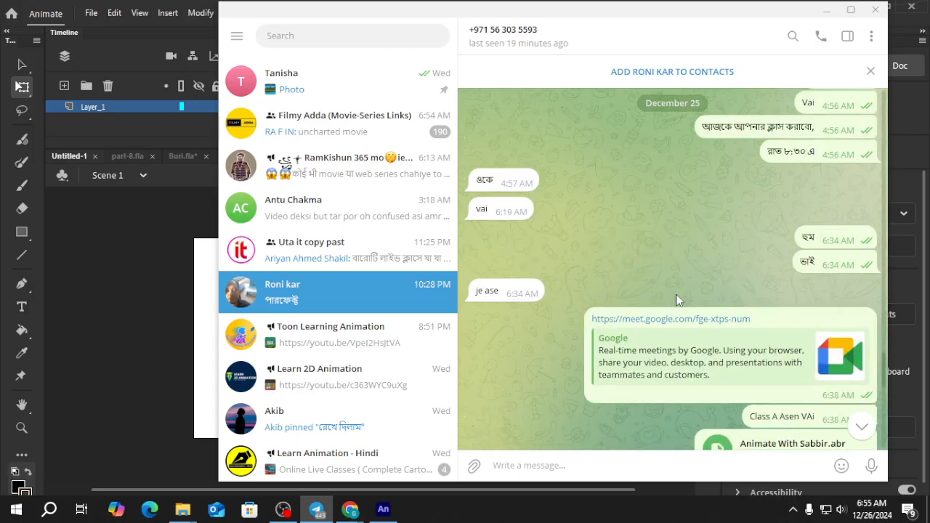
{"action": "scroll", "coordinate": [676, 298], "scroll_direction": "down", "scroll_amount": 8}
{"action": "scroll", "coordinate": [685, 304], "scroll_direction": "up", "scroll_amount": 3}
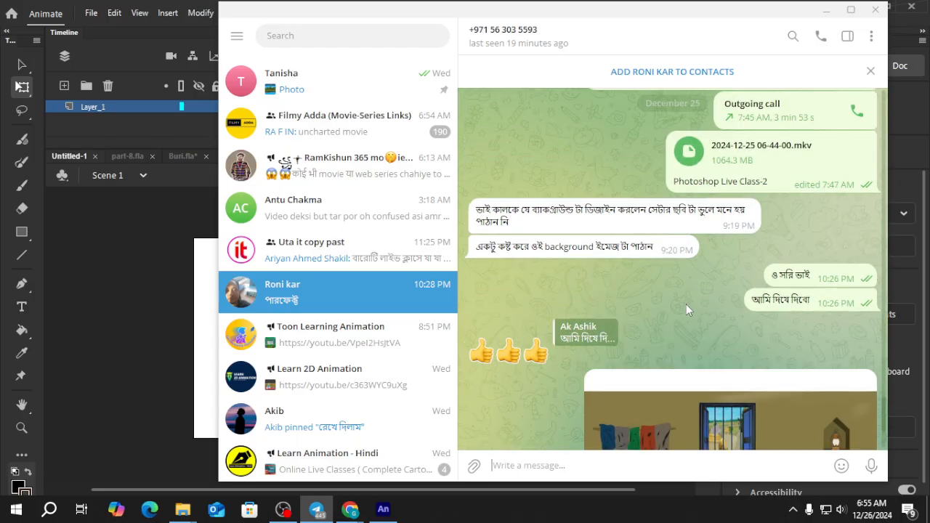
{"action": "scroll", "coordinate": [686, 303], "scroll_direction": "up", "scroll_amount": 15}
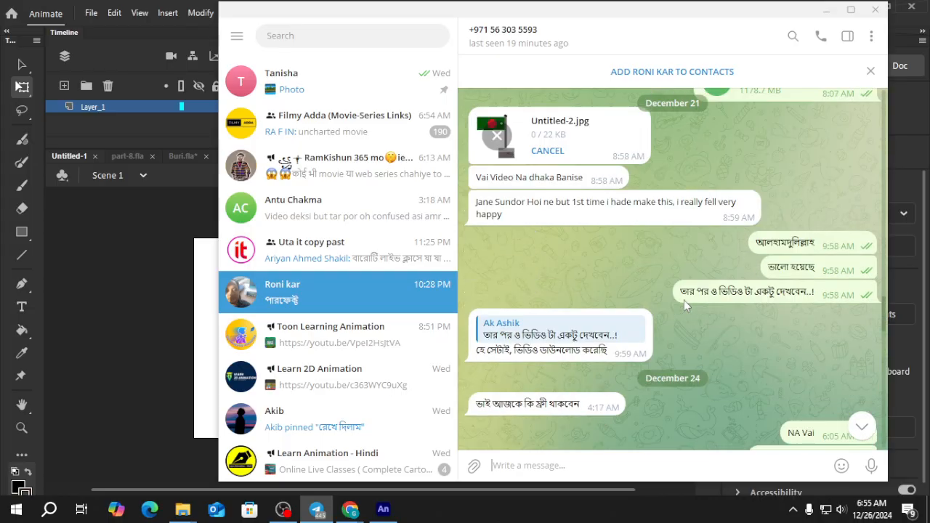
{"action": "right_click", "coordinate": [742, 320]}
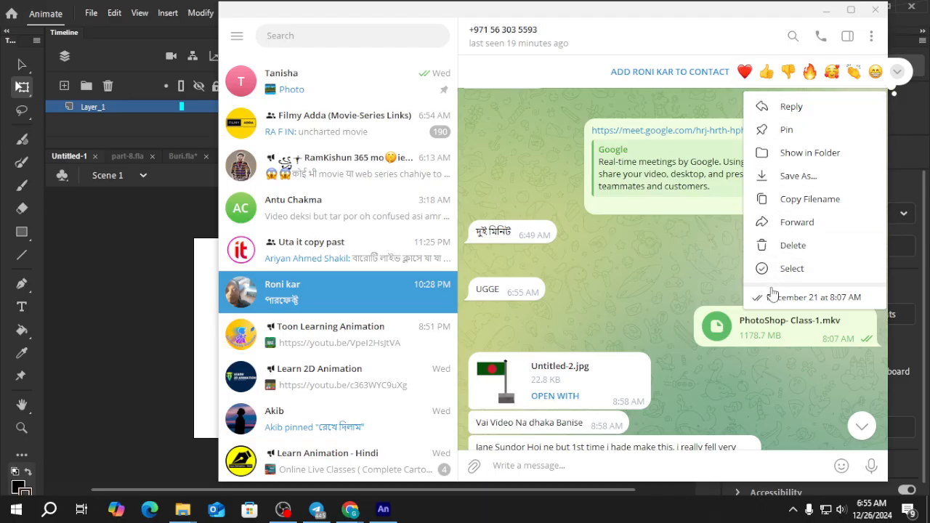
{"action": "left_click", "coordinate": [772, 224]}
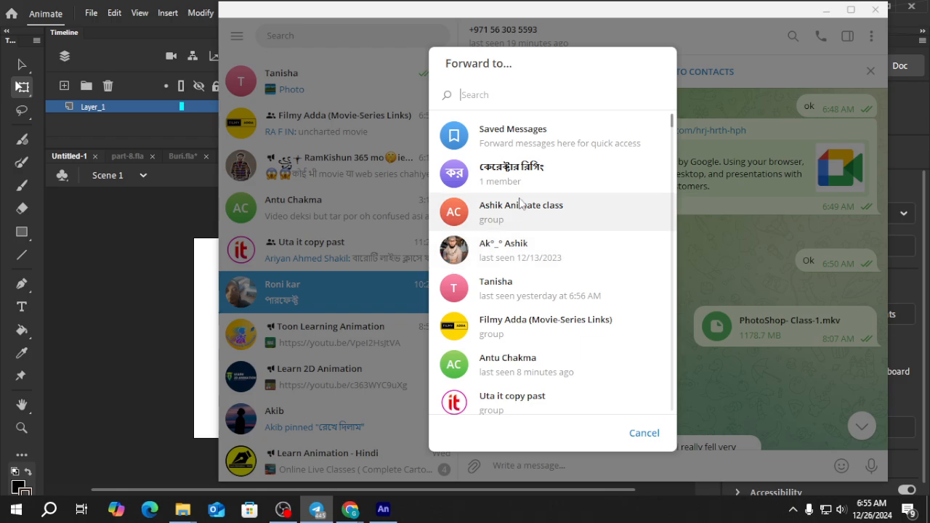
{"action": "left_click", "coordinate": [518, 211]}
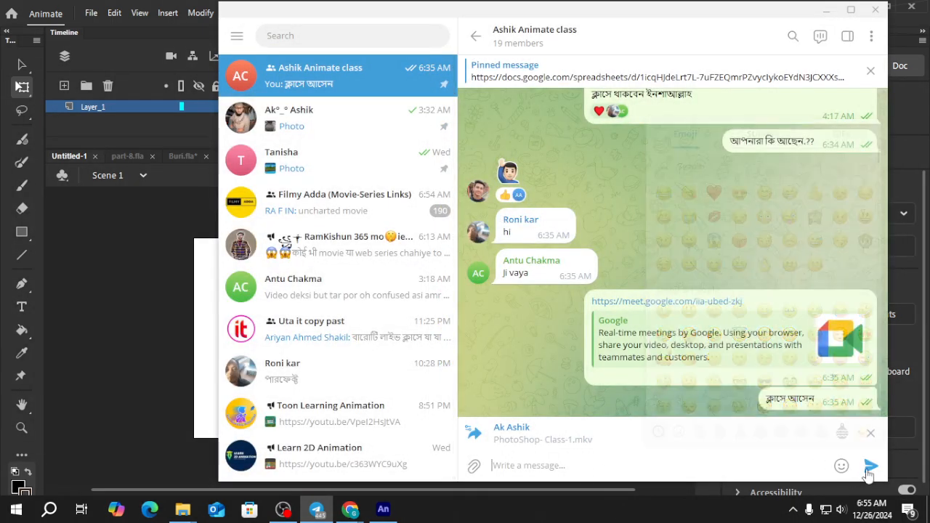
{"action": "left_click", "coordinate": [872, 469]}
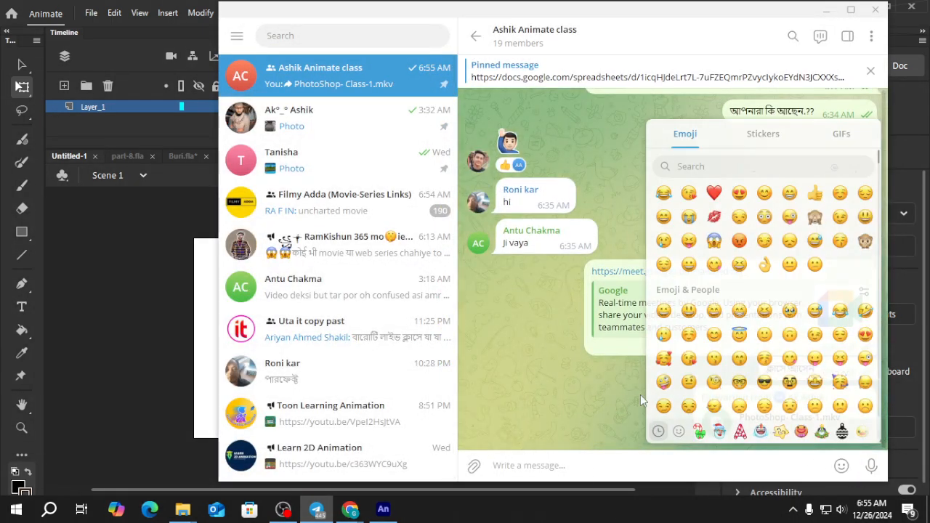
Return to the student's chat and forward PhotoShop- Class-1.mkv to the Animate class group a second time.
{"action": "left_click", "coordinate": [309, 379]}
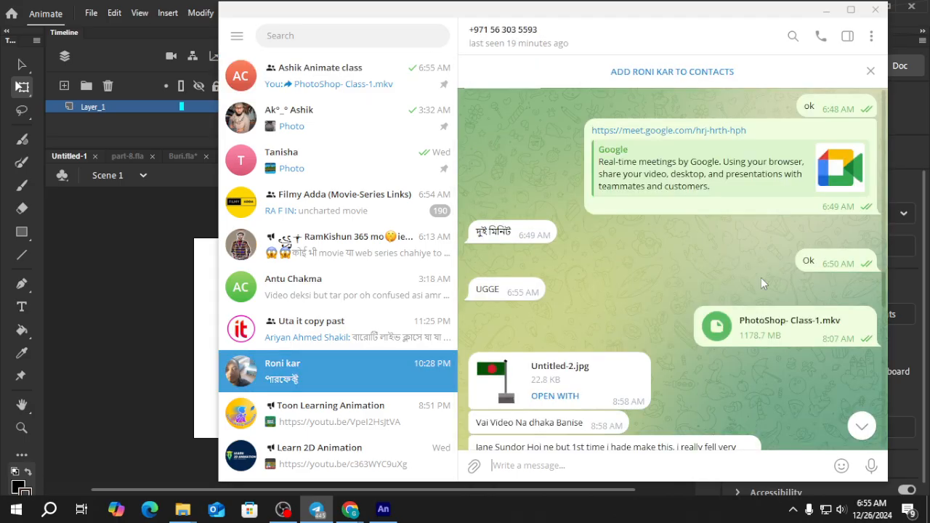
{"action": "right_click", "coordinate": [751, 319]}
{"action": "left_click", "coordinate": [791, 226]}
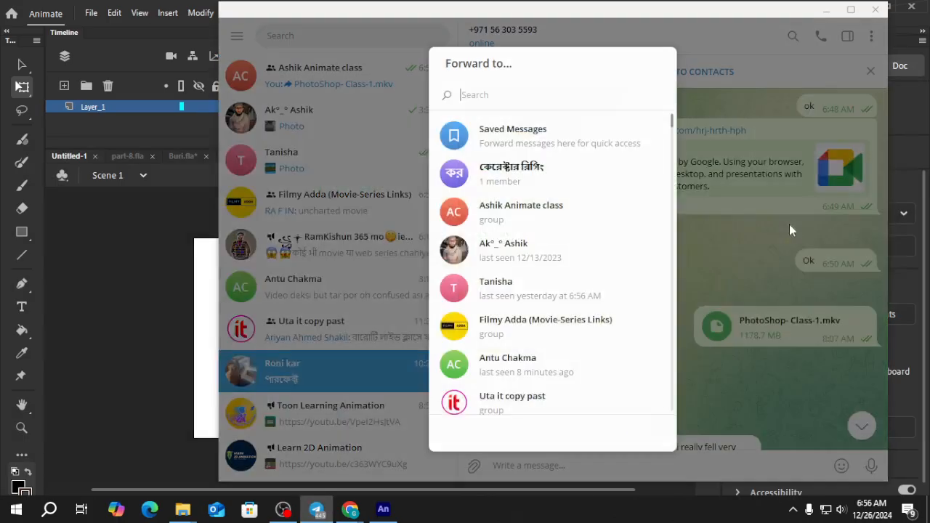
{"action": "left_click", "coordinate": [525, 212]}
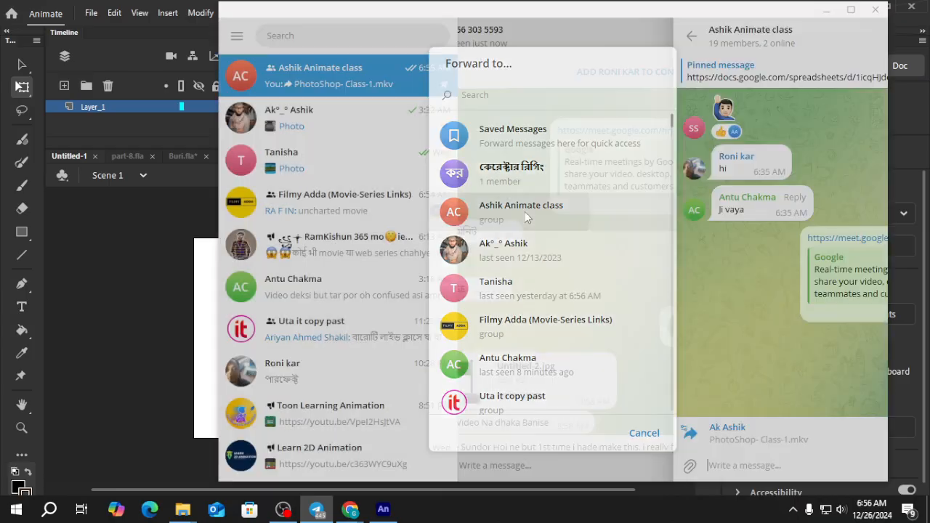
{"action": "key", "text": "Return"}
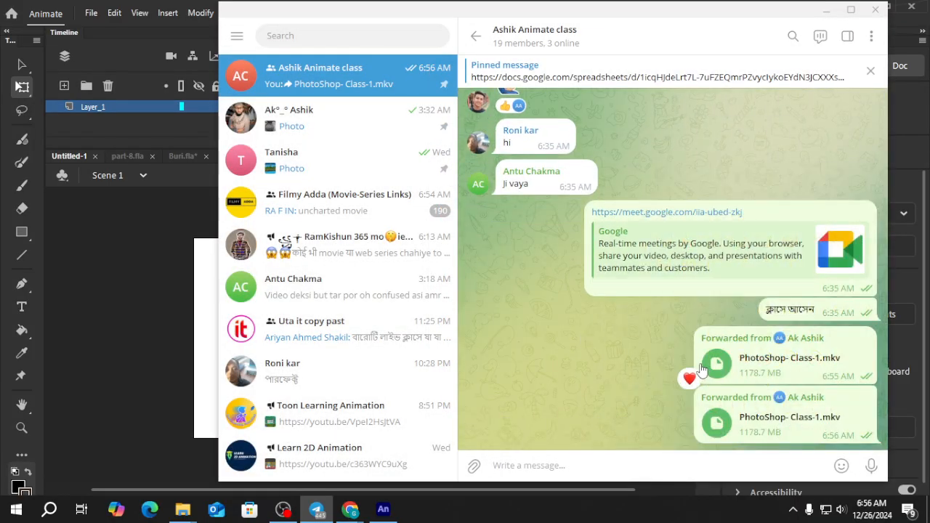
Locate the .abr brush file among the December 25 messages in the student's chat and forward it to the Animate class group.
{"action": "left_click", "coordinate": [338, 364]}
{"action": "scroll", "coordinate": [738, 302], "scroll_direction": "up", "scroll_amount": 3}
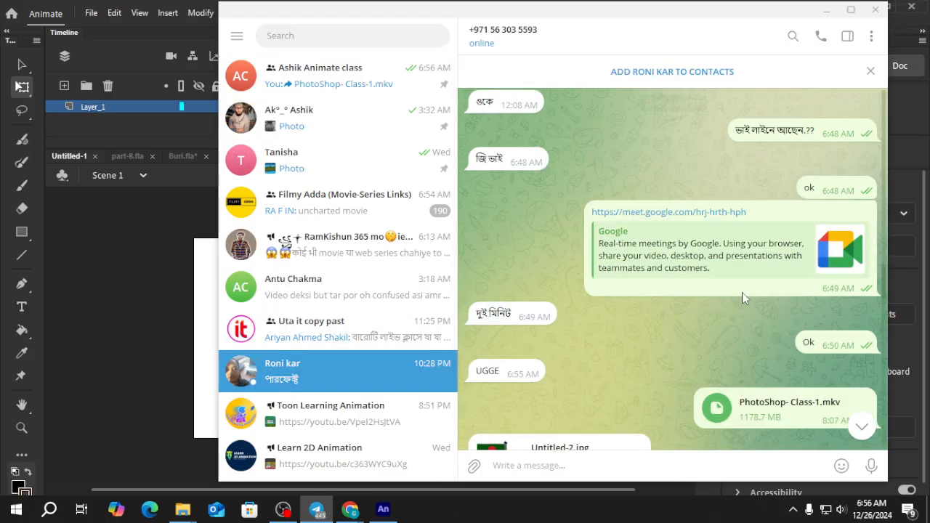
{"action": "scroll", "coordinate": [730, 308], "scroll_direction": "down", "scroll_amount": 2}
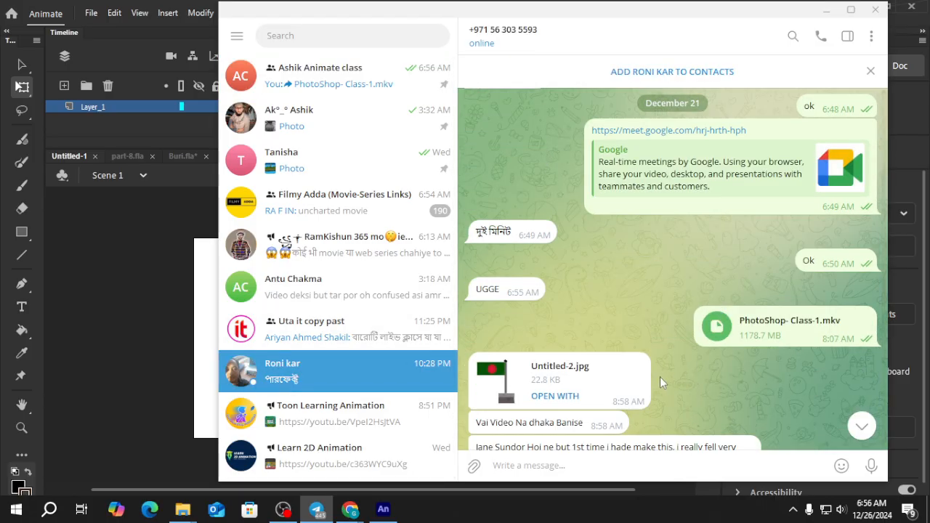
{"action": "scroll", "coordinate": [651, 375], "scroll_direction": "up", "scroll_amount": 5}
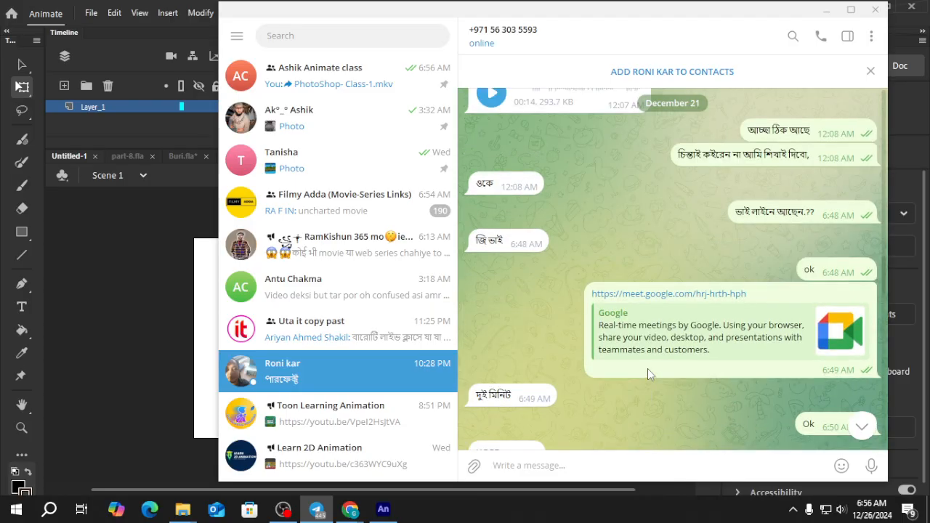
{"action": "scroll", "coordinate": [687, 368], "scroll_direction": "up", "scroll_amount": 5}
{"action": "scroll", "coordinate": [687, 367], "scroll_direction": "down", "scroll_amount": 10}
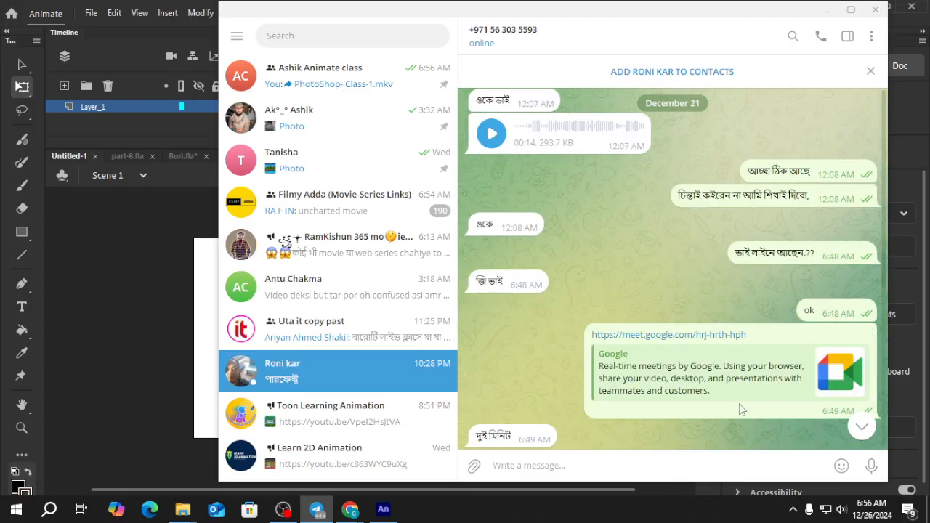
{"action": "scroll", "coordinate": [781, 412], "scroll_direction": "down", "scroll_amount": 15}
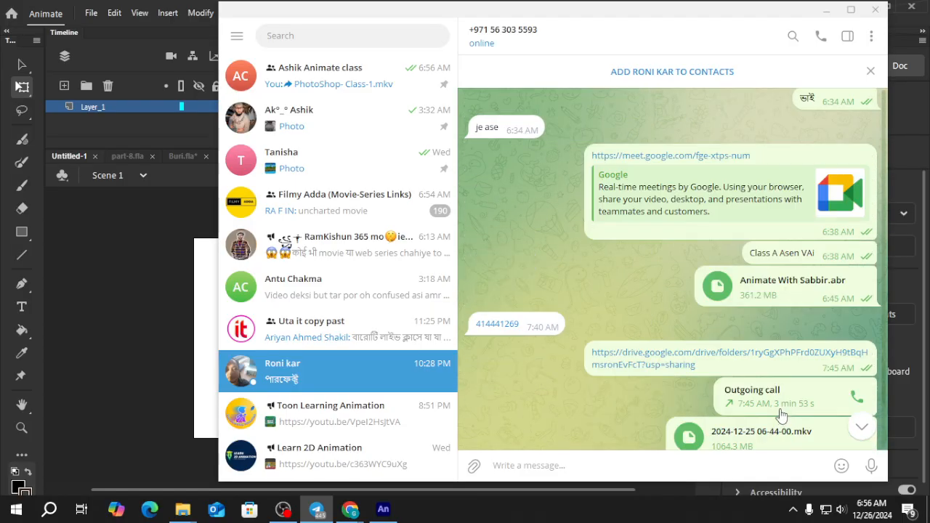
{"action": "scroll", "coordinate": [864, 433], "scroll_direction": "down", "scroll_amount": 4}
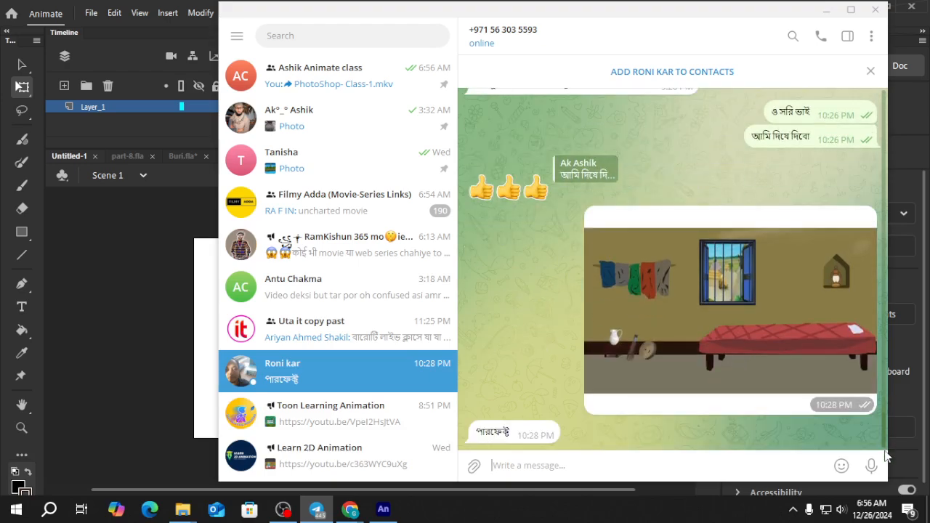
{"action": "scroll", "coordinate": [877, 407], "scroll_direction": "up", "scroll_amount": 7}
{"action": "scroll", "coordinate": [876, 401], "scroll_direction": "up", "scroll_amount": 1}
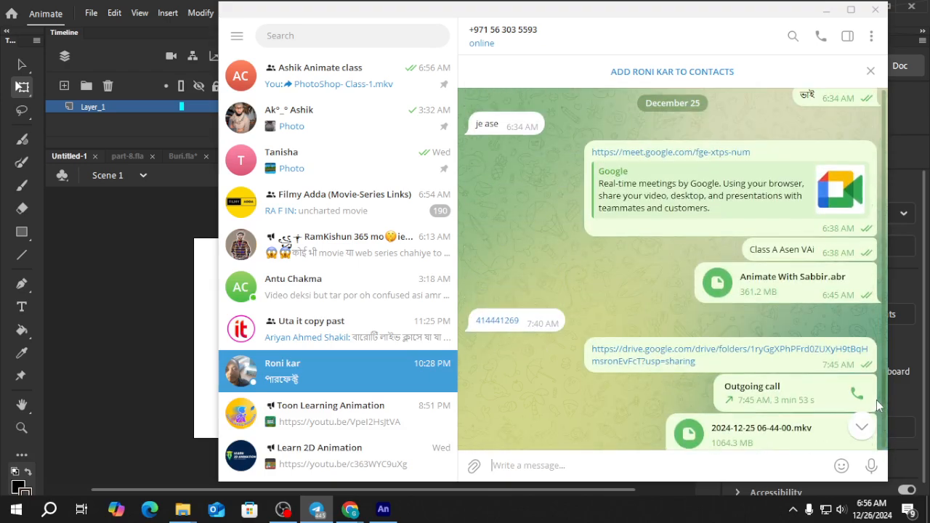
{"action": "right_click", "coordinate": [736, 272]}
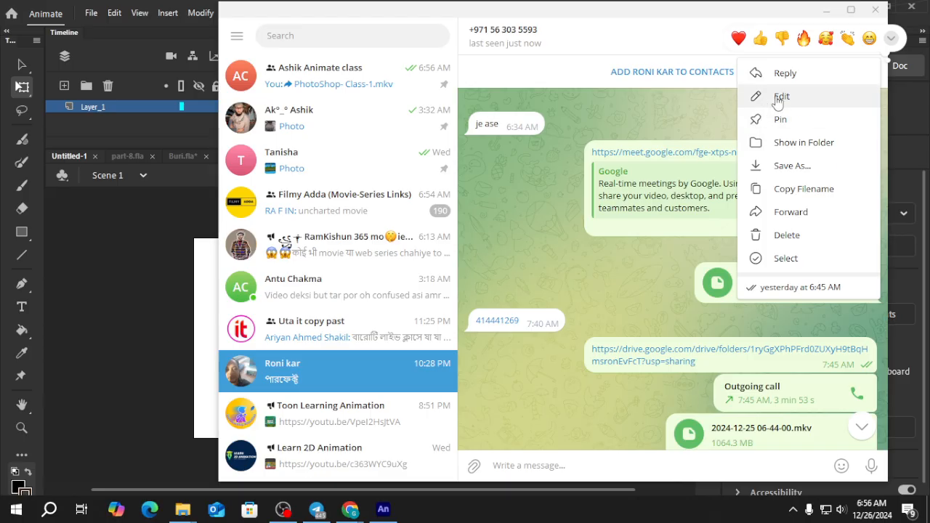
{"action": "left_click", "coordinate": [778, 212]}
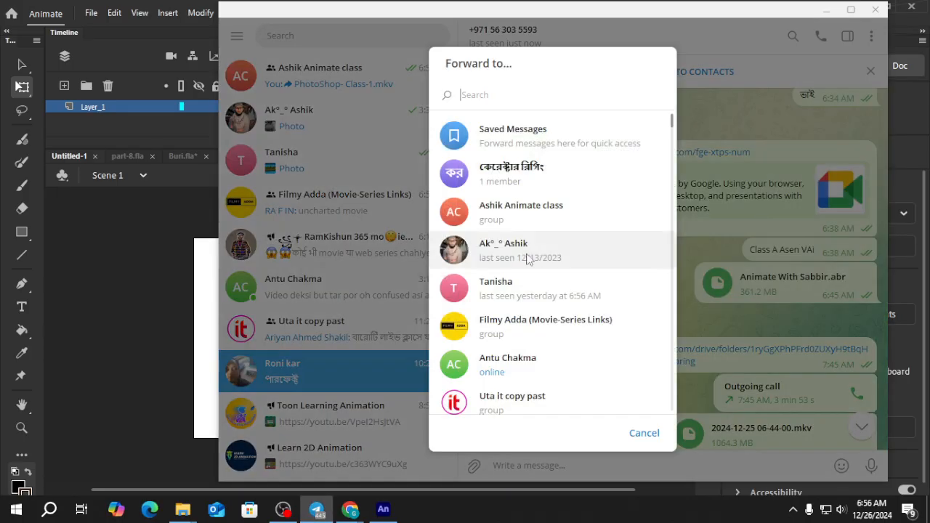
{"action": "left_click", "coordinate": [561, 222]}
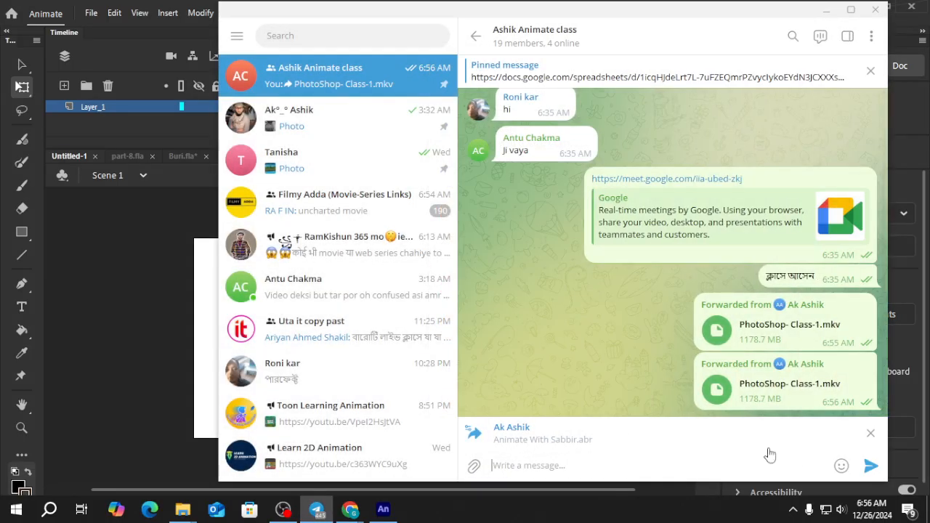
{"action": "left_click", "coordinate": [872, 465]}
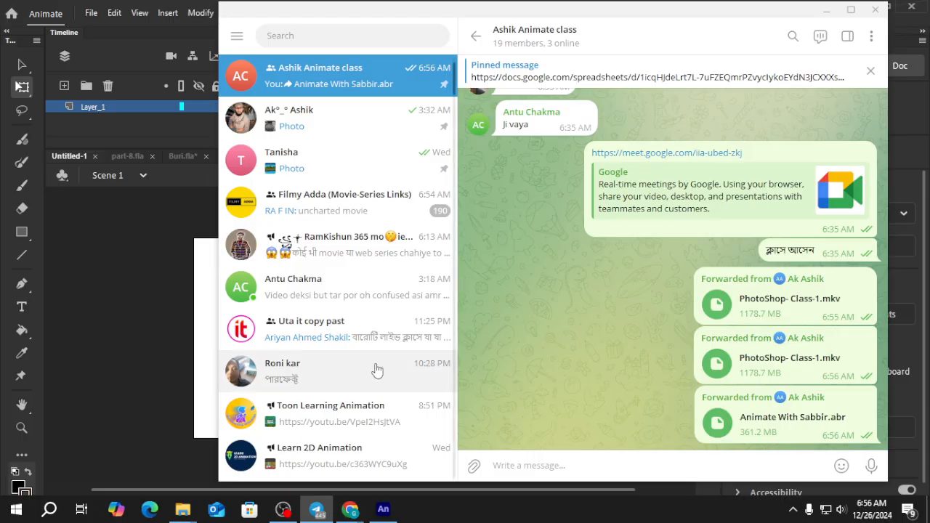
Find the Google Drive folder link among the December 25 messages in the student's chat and forward it to the Animate class group.
{"action": "left_click", "coordinate": [318, 372]}
{"action": "scroll", "coordinate": [648, 311], "scroll_direction": "up", "scroll_amount": 1}
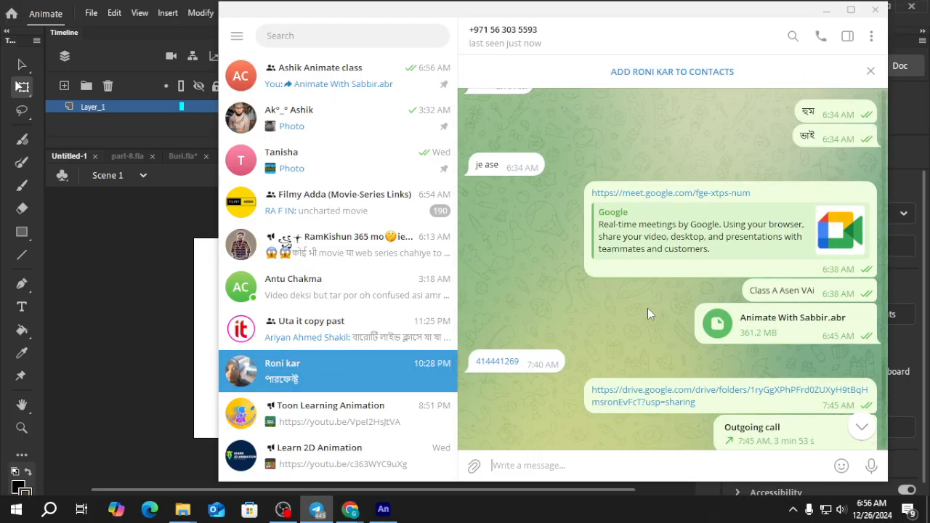
{"action": "scroll", "coordinate": [648, 310], "scroll_direction": "down", "scroll_amount": 2}
{"action": "scroll", "coordinate": [649, 314], "scroll_direction": "down", "scroll_amount": 2}
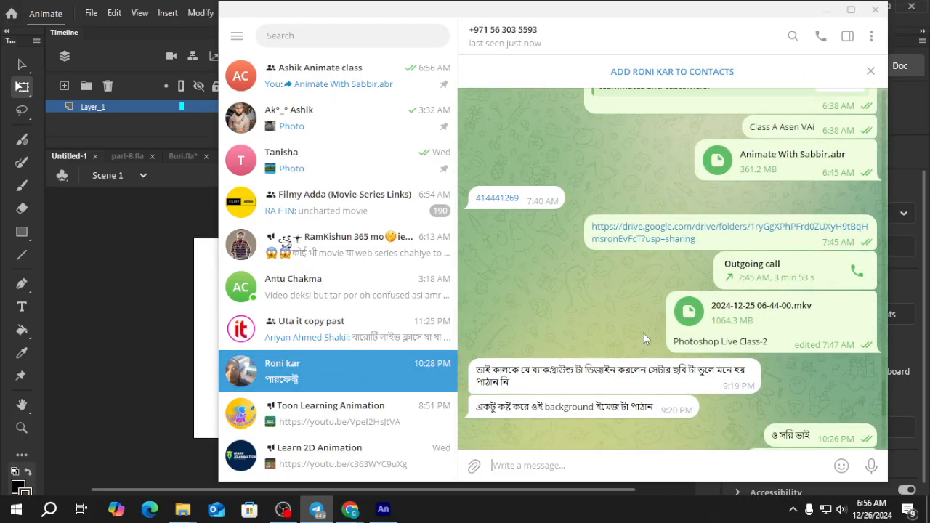
{"action": "scroll", "coordinate": [639, 331], "scroll_direction": "up", "scroll_amount": 10}
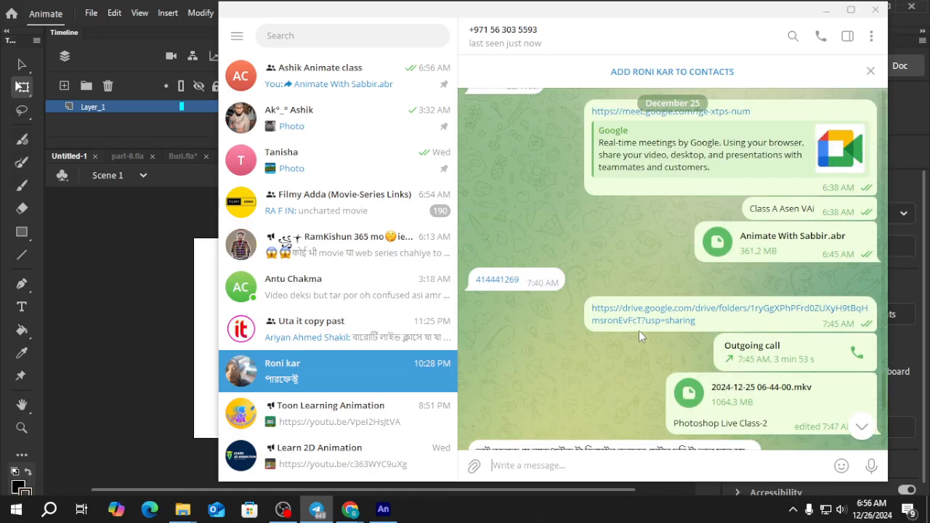
{"action": "scroll", "coordinate": [720, 346], "scroll_direction": "down", "scroll_amount": 7}
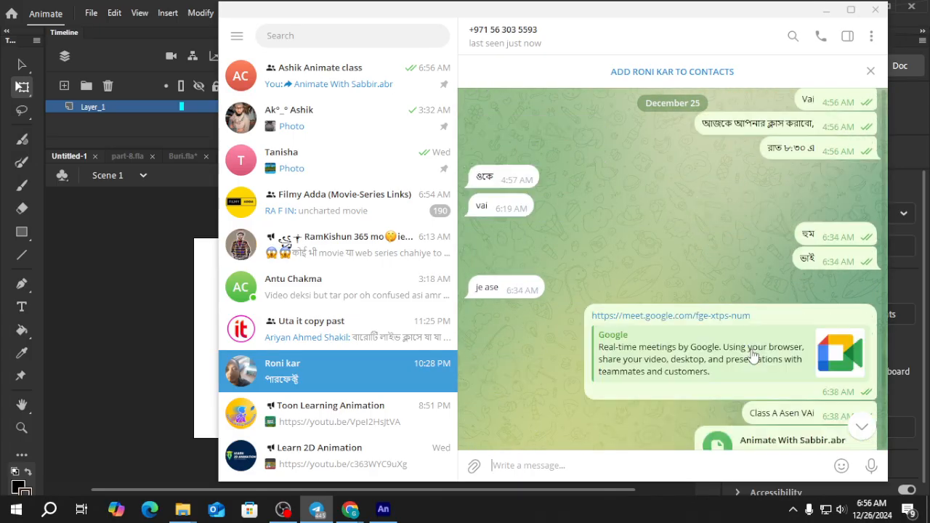
{"action": "right_click", "coordinate": [727, 362]}
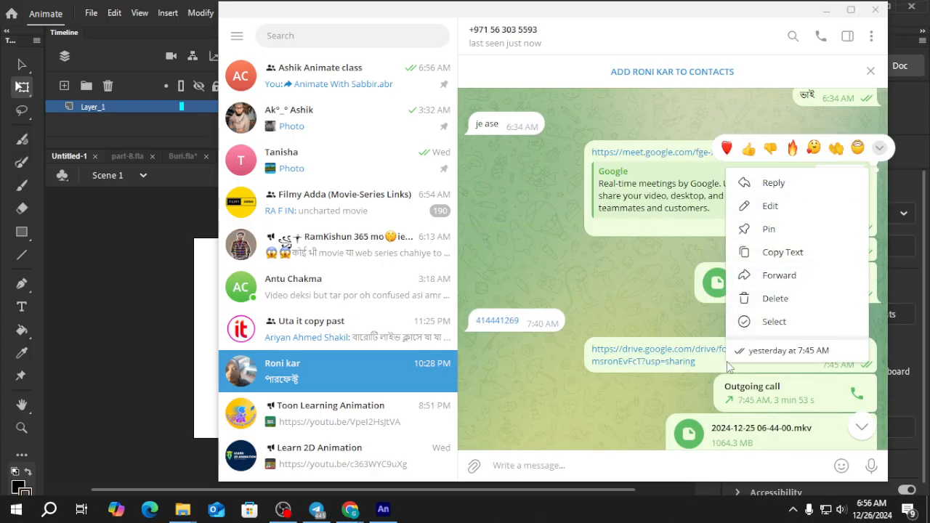
{"action": "left_click", "coordinate": [764, 281]}
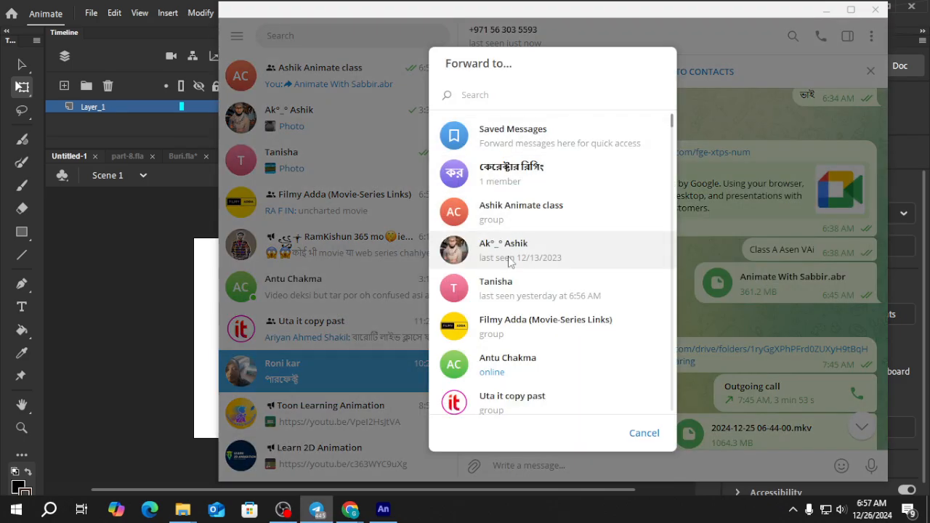
{"action": "left_click", "coordinate": [532, 218]}
{"action": "key", "text": "Return"}
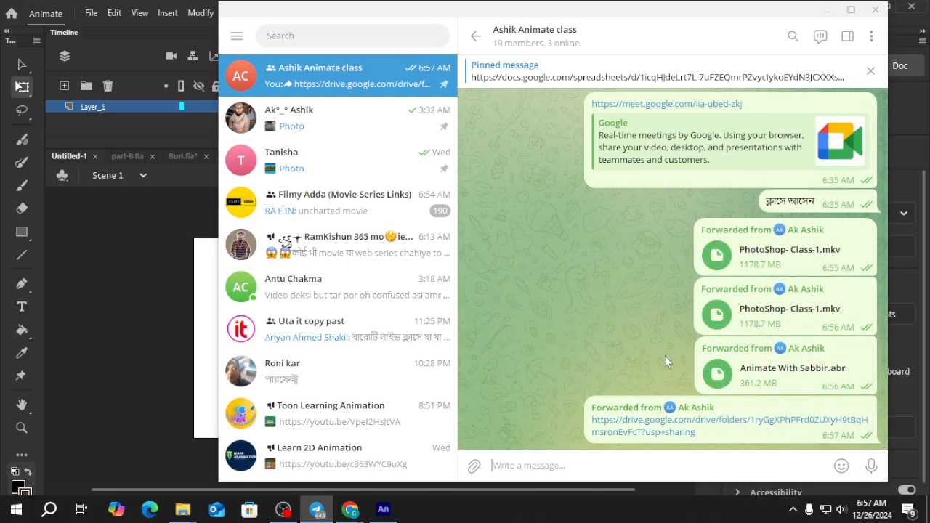
Minimize the Telegram and Animate windows to bring up the open File Explorer window.
{"action": "left_click", "coordinate": [118, 291]}
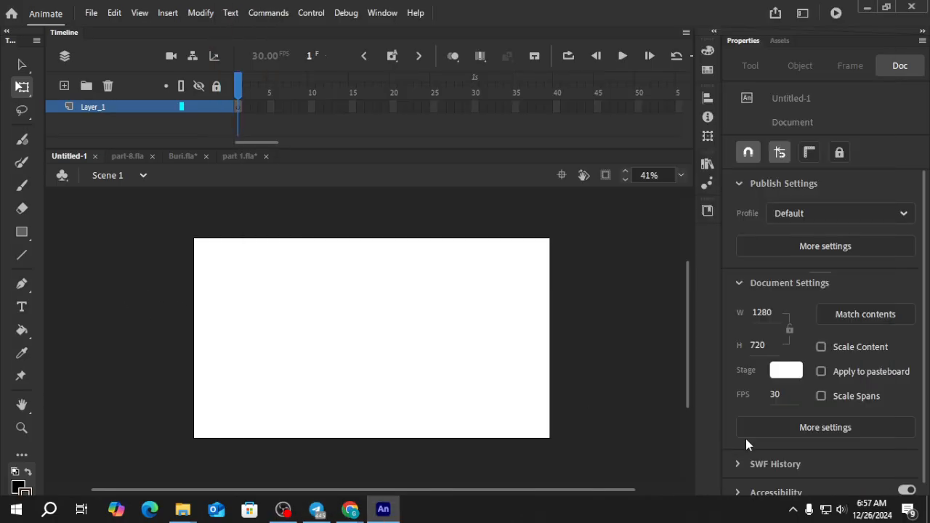
{"action": "mouse_move", "coordinate": [351, 510]}
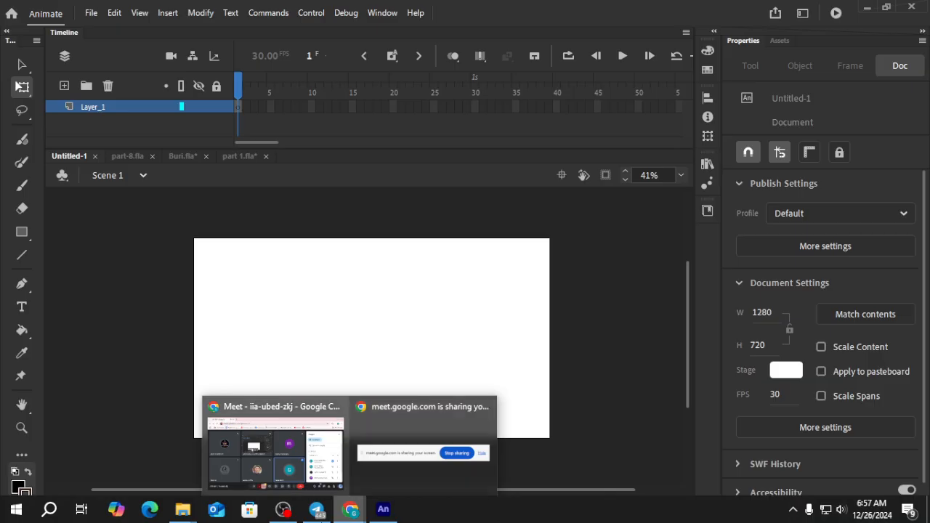
{"action": "left_click", "coordinate": [317, 509]}
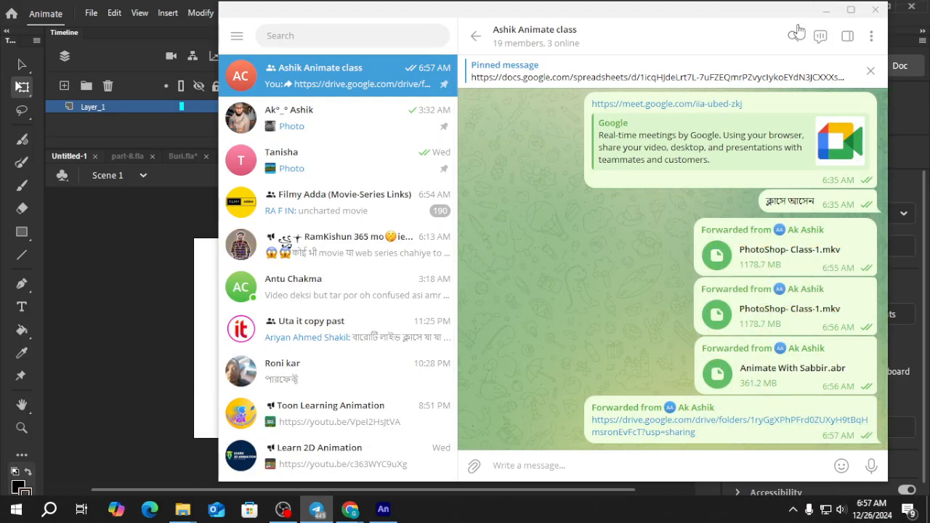
{"action": "left_click", "coordinate": [826, 11]}
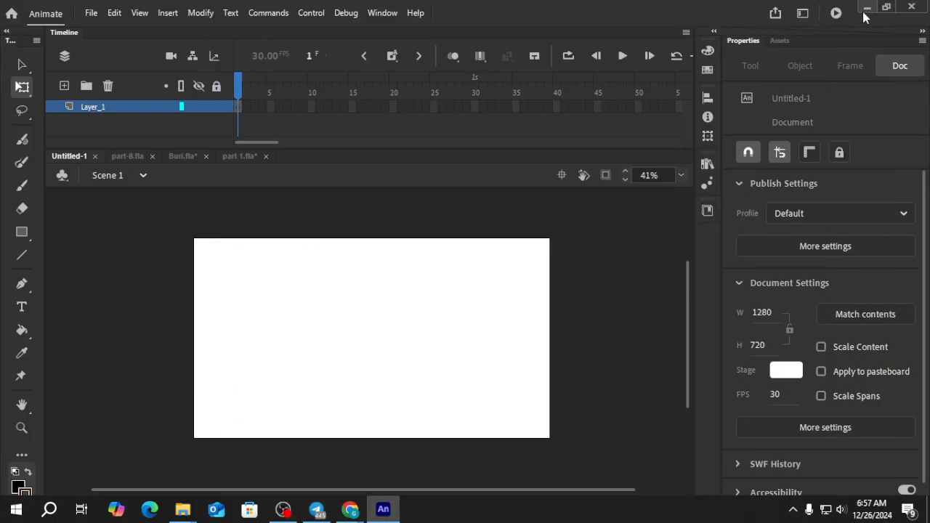
{"action": "left_click", "coordinate": [866, 12]}
{"action": "left_click", "coordinate": [851, 13]}
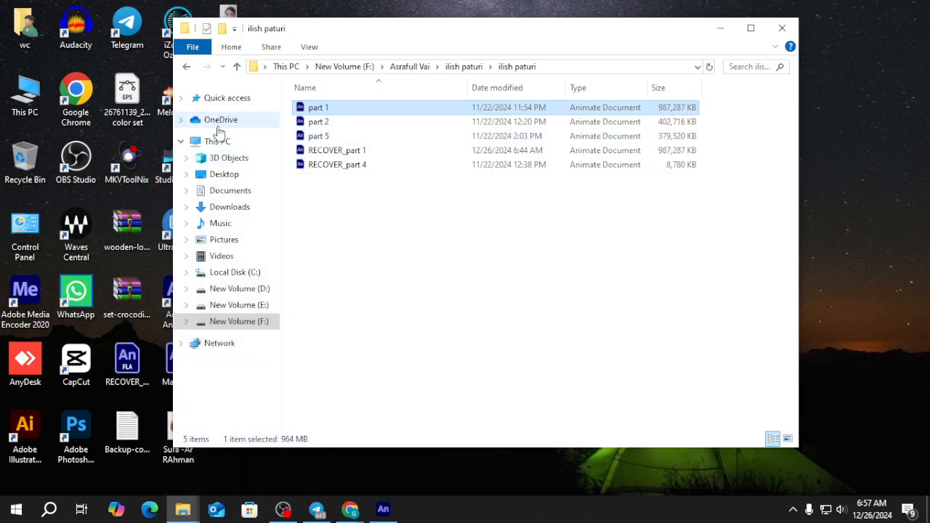
Go to the BACKROUND INSTRUMENT folder under bagrawond > 4 বনাস ব্যাগরাউন্ড on drive D: and preview 17-removebg-preview.png.
{"action": "left_click", "coordinate": [235, 289]}
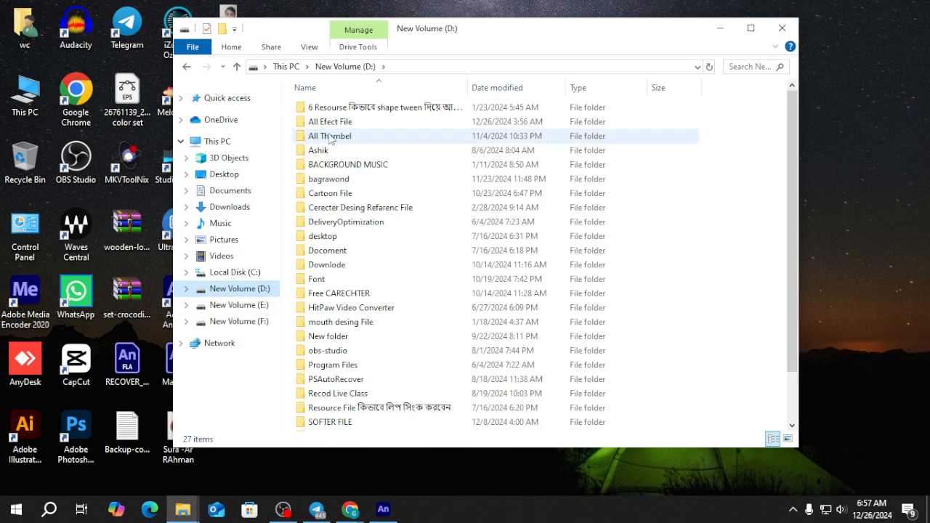
{"action": "double_click", "coordinate": [333, 180]}
{"action": "double_click", "coordinate": [354, 107]}
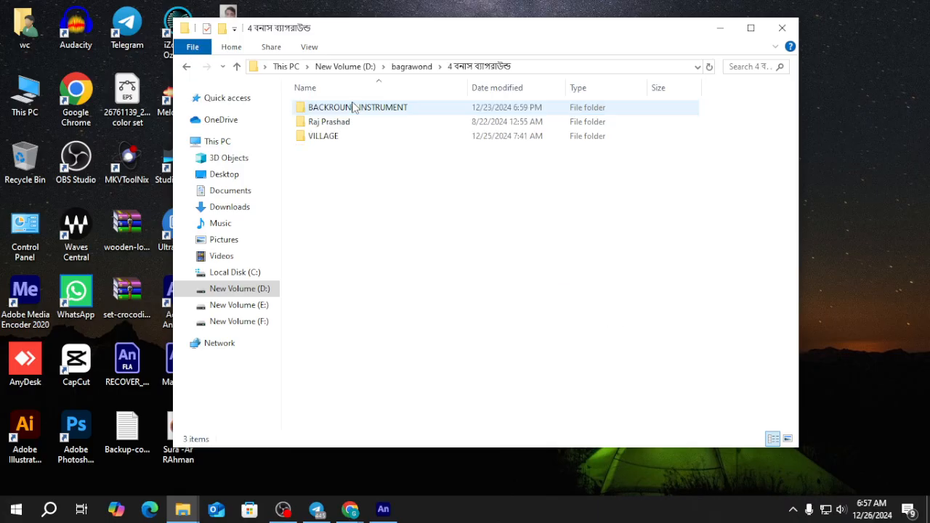
{"action": "double_click", "coordinate": [354, 107]}
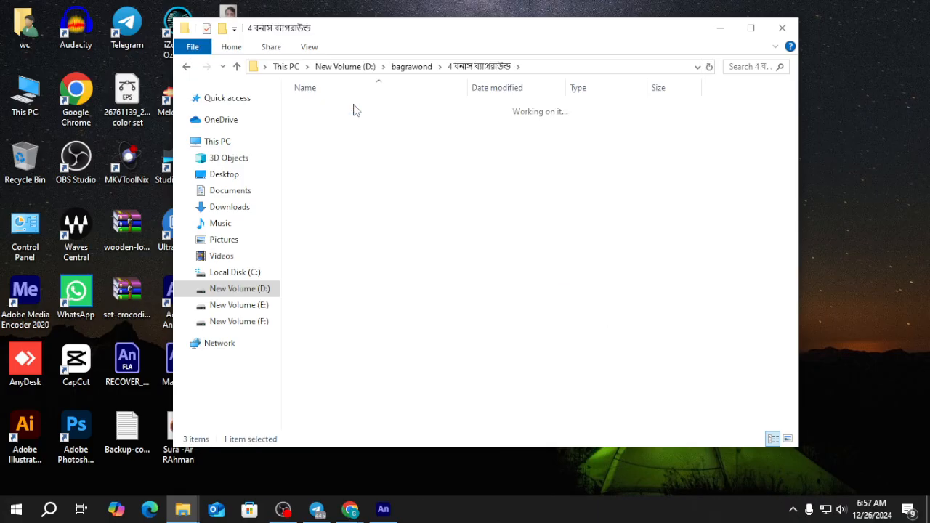
{"action": "left_click", "coordinate": [237, 67]}
{"action": "double_click", "coordinate": [401, 110]}
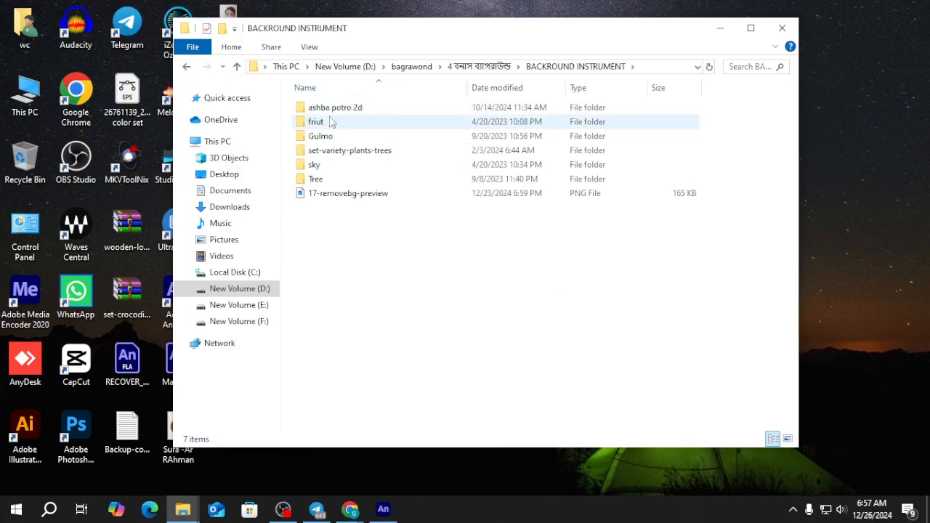
{"action": "left_click", "coordinate": [348, 195]}
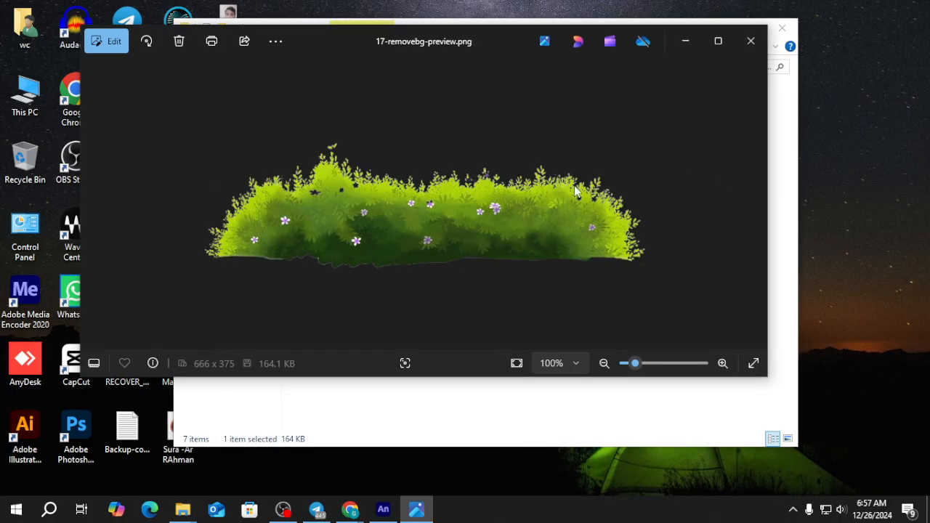
{"action": "left_click", "coordinate": [751, 41]}
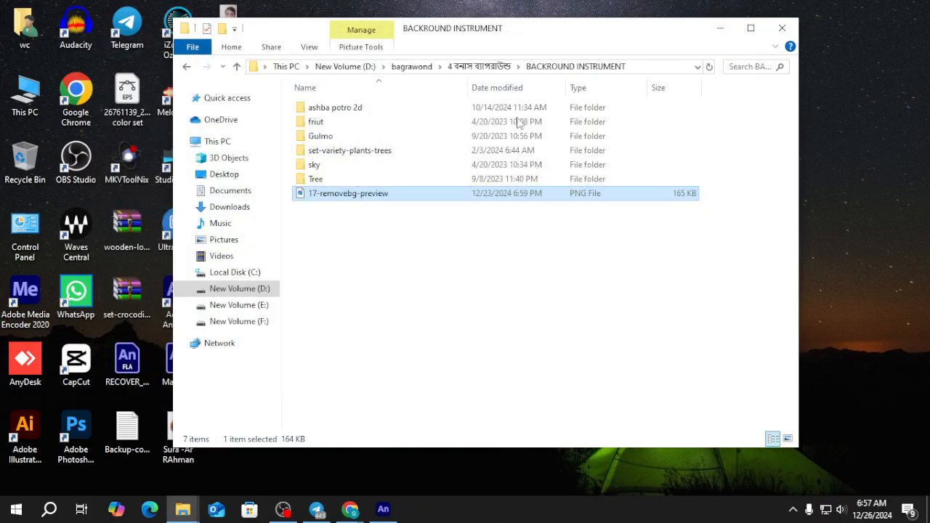
Look through the Tal gass, shupari gas and Kolagass subfolders of the Tree folder.
{"action": "double_click", "coordinate": [328, 182]}
{"action": "double_click", "coordinate": [330, 293]}
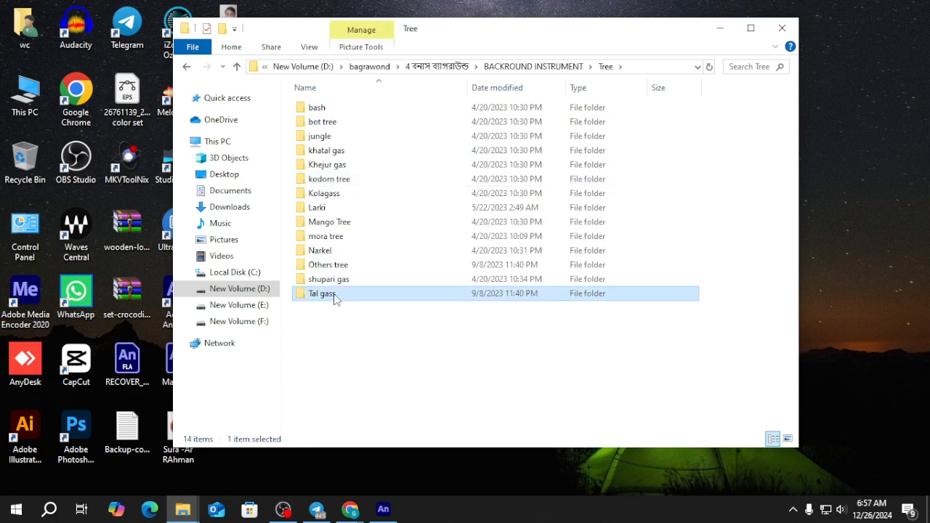
{"action": "left_click", "coordinate": [236, 66]}
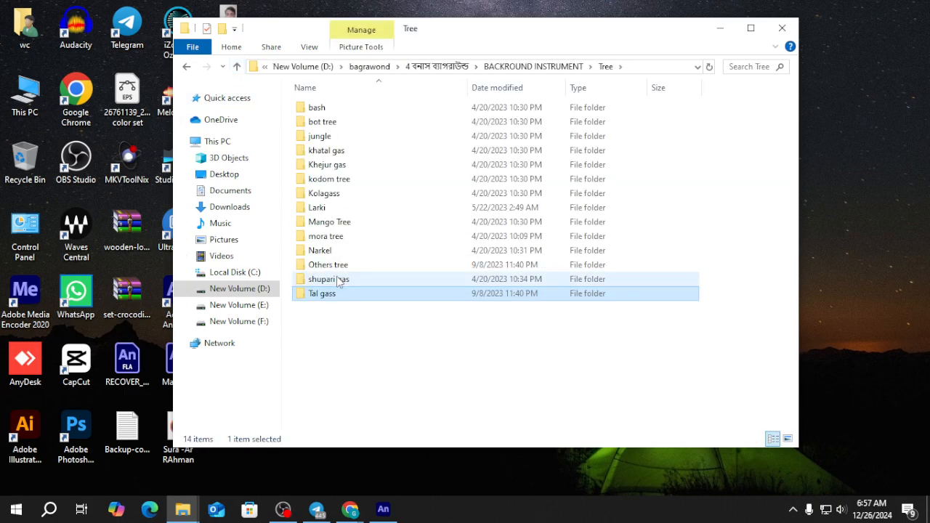
{"action": "double_click", "coordinate": [336, 278]}
{"action": "left_click", "coordinate": [236, 66]}
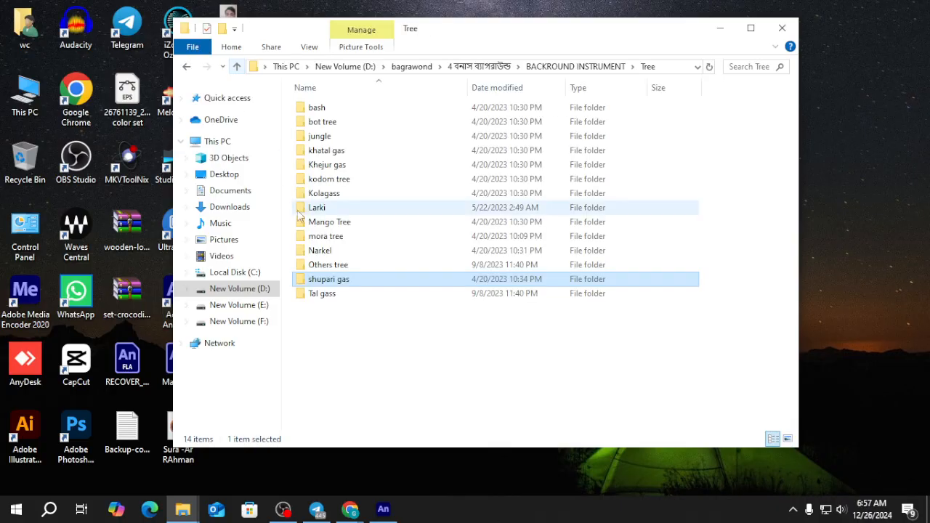
{"action": "left_click", "coordinate": [335, 201]}
{"action": "double_click", "coordinate": [335, 200]}
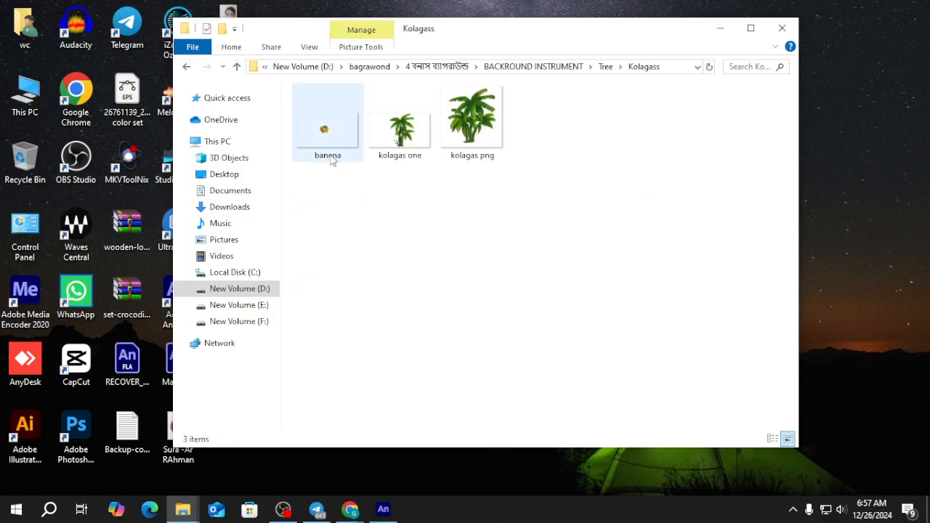
{"action": "left_click", "coordinate": [237, 66]}
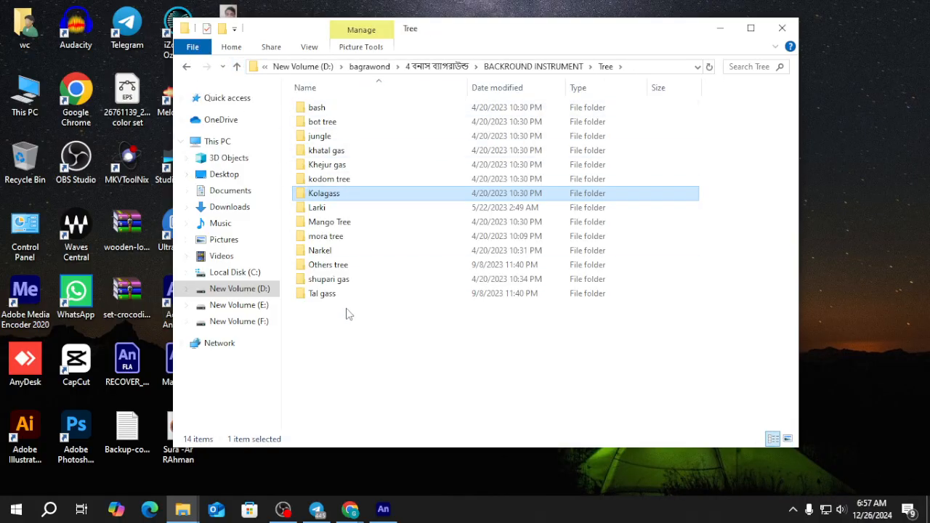
Open the bash subfolder, preview Bash.png and return to the Tree folder.
{"action": "double_click", "coordinate": [335, 109]}
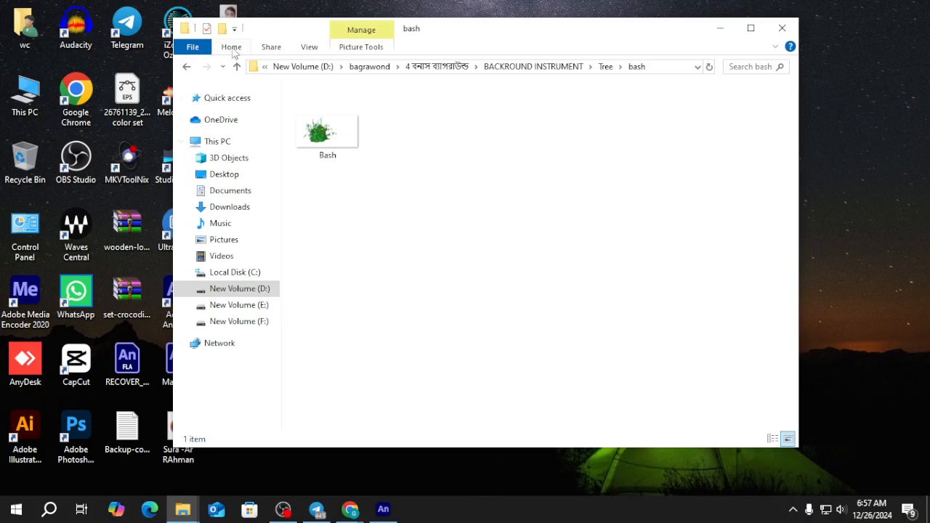
{"action": "double_click", "coordinate": [319, 146]}
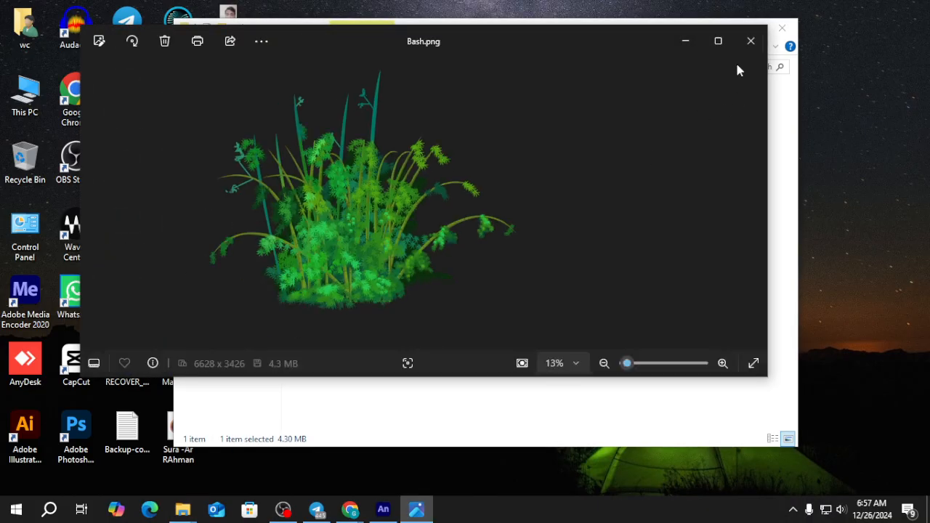
{"action": "left_click", "coordinate": [742, 51]}
{"action": "left_click", "coordinate": [237, 66]}
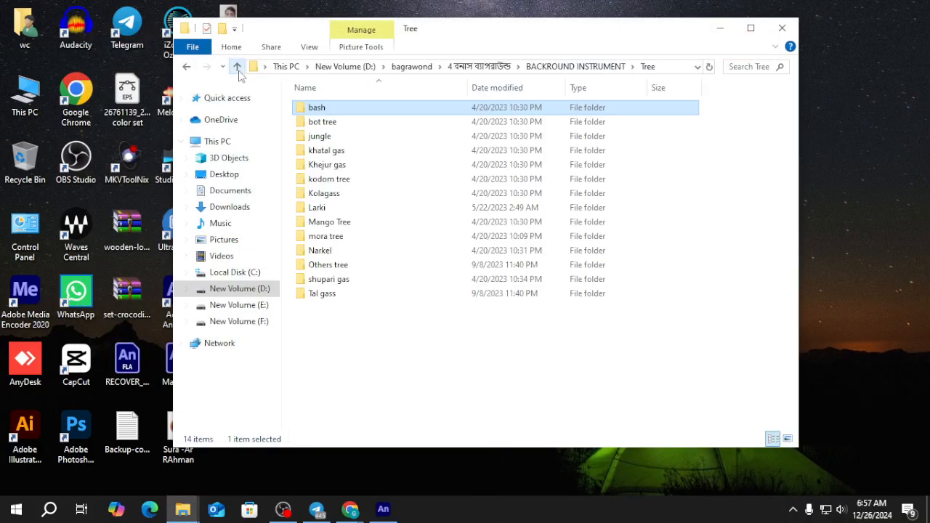
Review the images in the sky folder and the files in set-variety-plants-trees within BACKROUND INSTRUMENT.
{"action": "left_click", "coordinate": [237, 66]}
{"action": "double_click", "coordinate": [341, 166]}
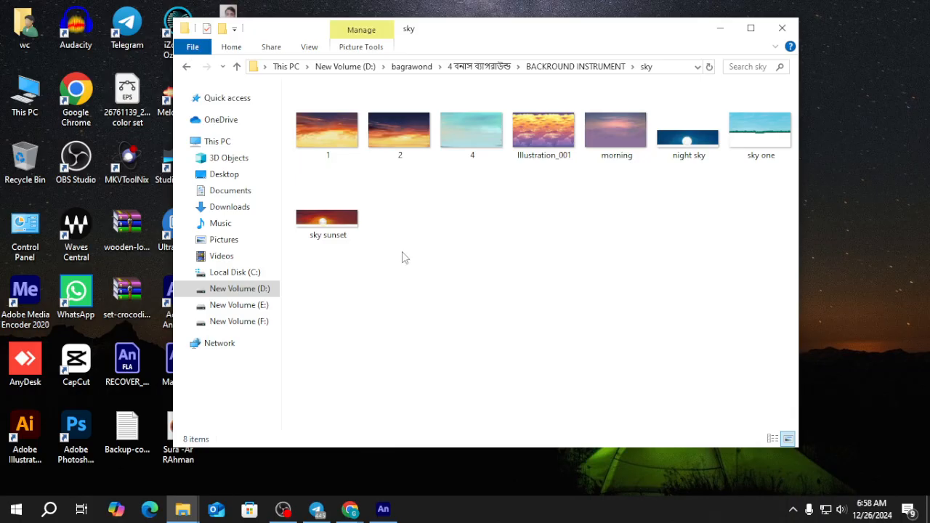
{"action": "left_click", "coordinate": [237, 67]}
{"action": "double_click", "coordinate": [327, 149]}
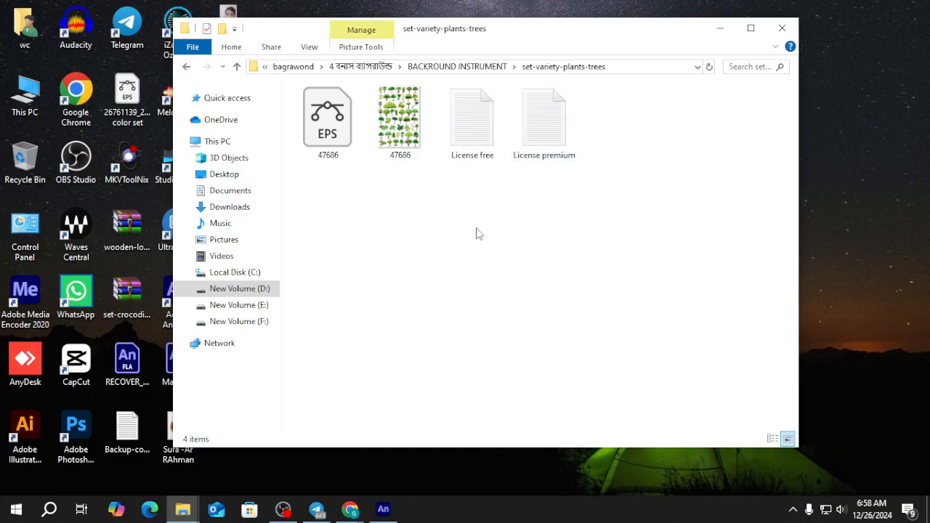
Browse the Gulmo folder, including Vat Full and Hatirshure tree, and return to BACKROUND INSTRUMENT.
{"action": "left_click", "coordinate": [236, 66]}
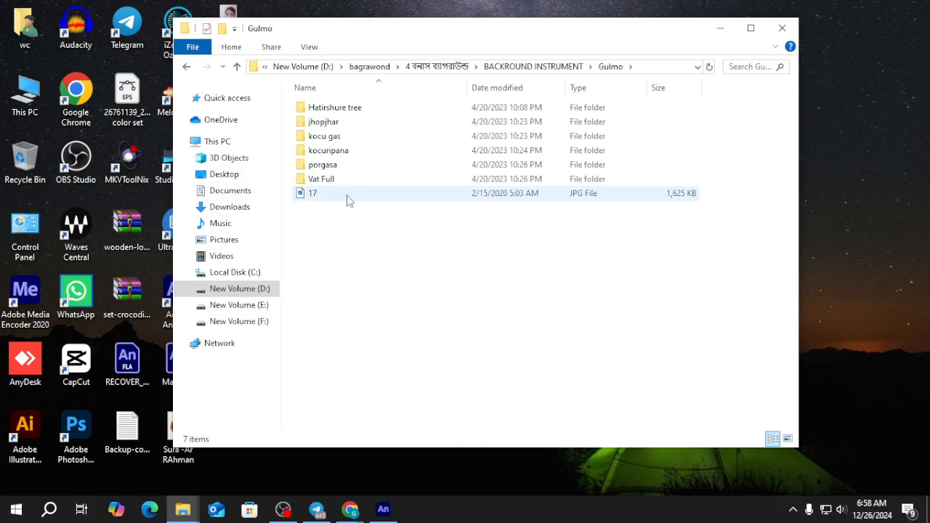
{"action": "mouse_move", "coordinate": [347, 200]}
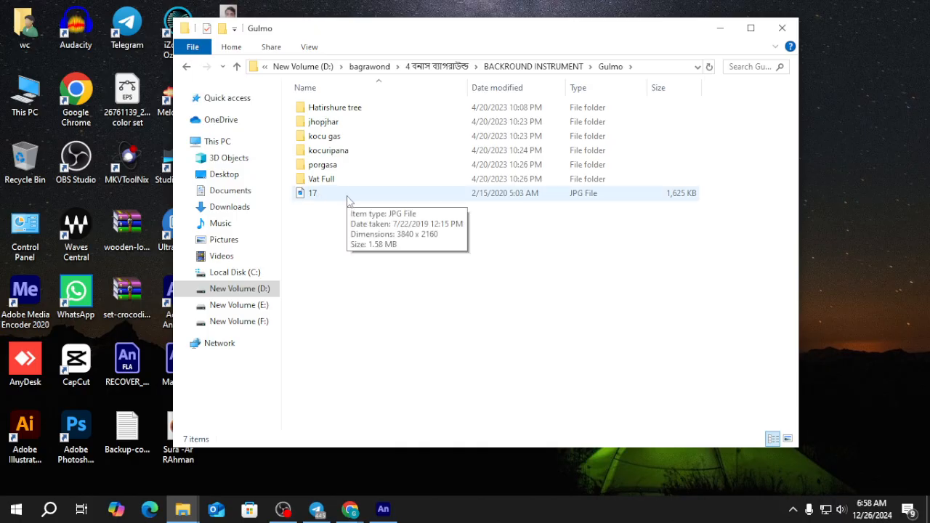
{"action": "left_click", "coordinate": [341, 200]}
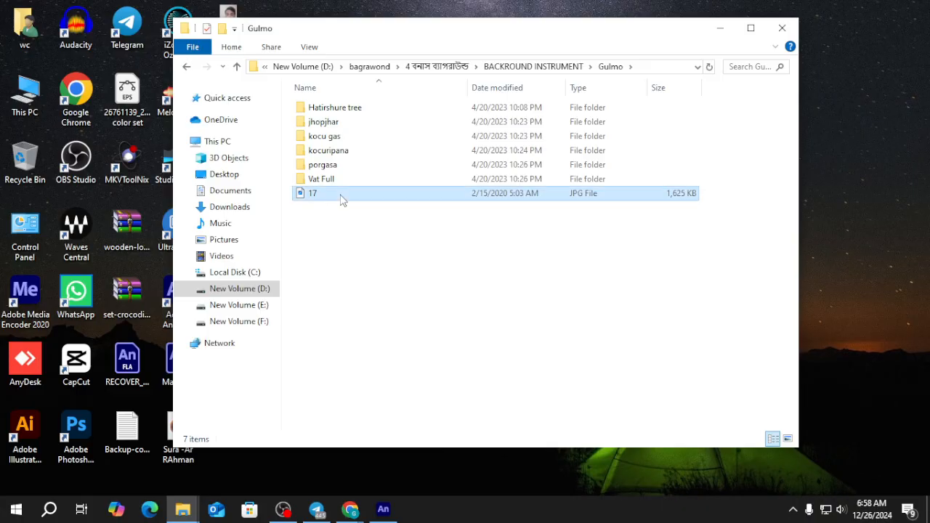
{"action": "left_click", "coordinate": [355, 287]}
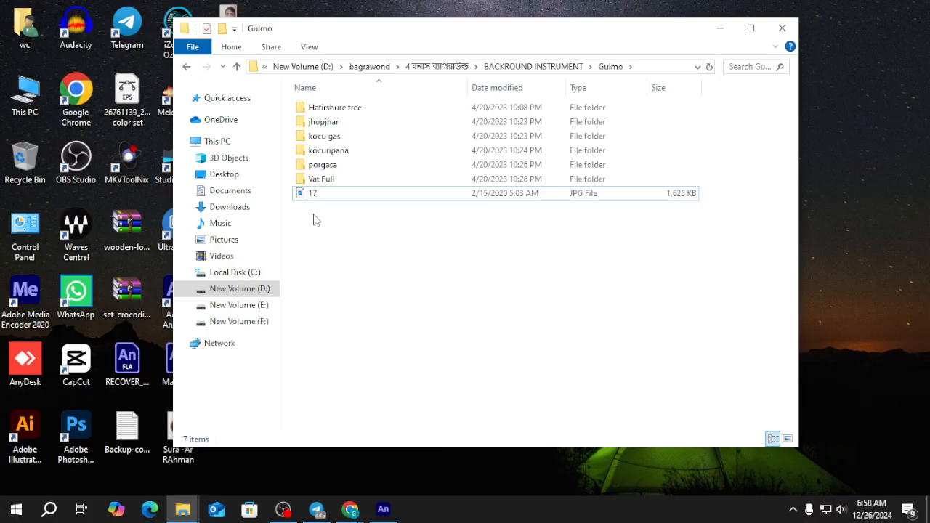
{"action": "double_click", "coordinate": [333, 180]}
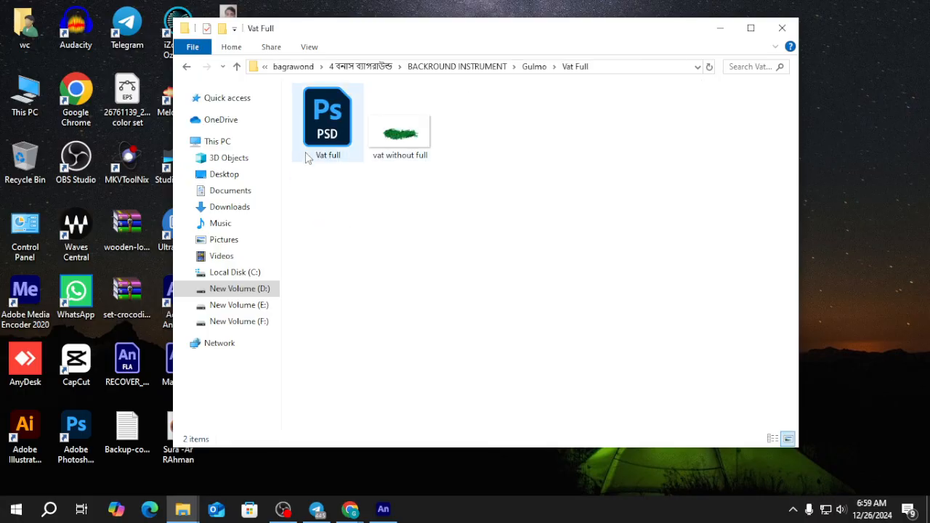
{"action": "left_click", "coordinate": [236, 66]}
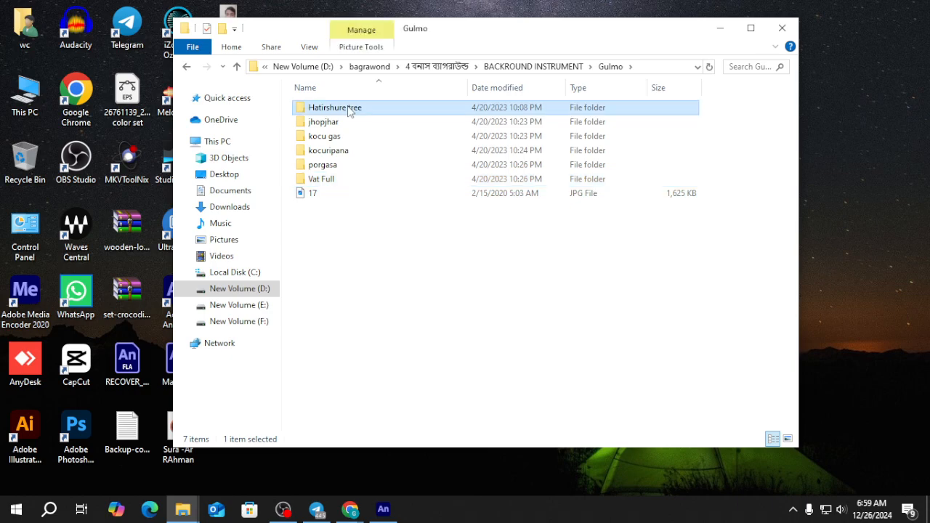
{"action": "double_click", "coordinate": [349, 109]}
{"action": "double_click", "coordinate": [236, 66]}
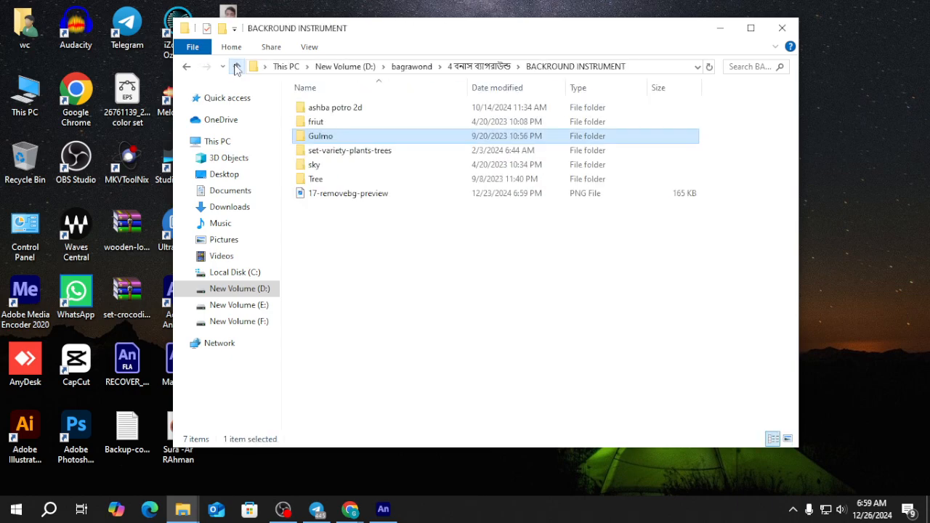
Check the friut folder, then open ashba potro 2d and preview the wooden cart JPG image.
{"action": "double_click", "coordinate": [369, 123]}
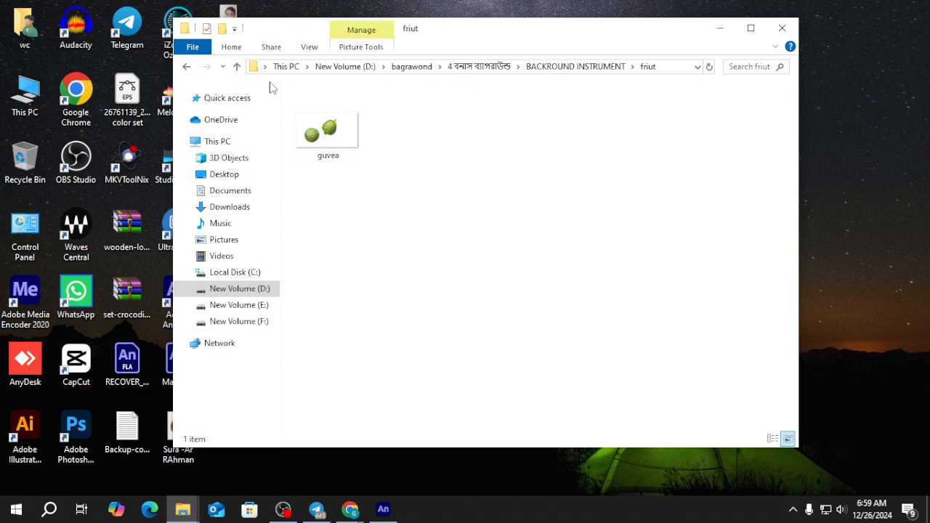
{"action": "left_click", "coordinate": [236, 66]}
{"action": "double_click", "coordinate": [342, 104]}
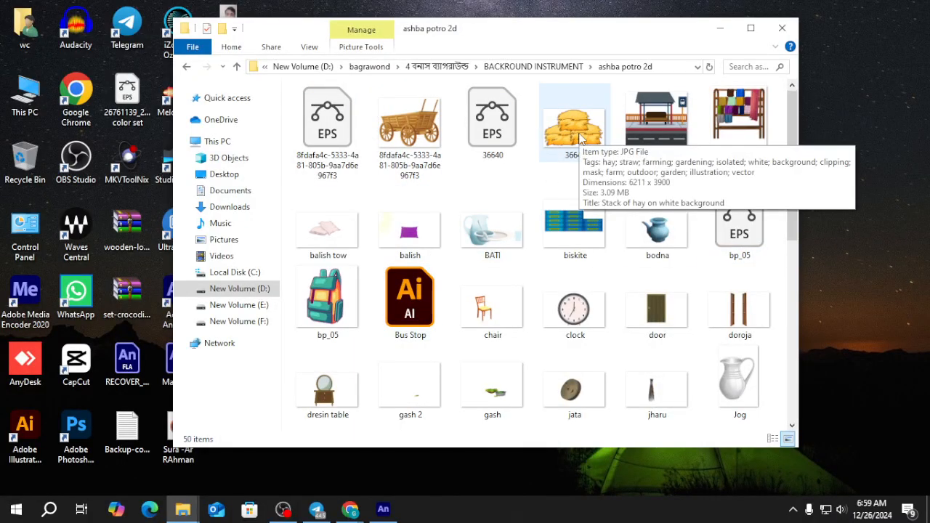
{"action": "double_click", "coordinate": [410, 135]}
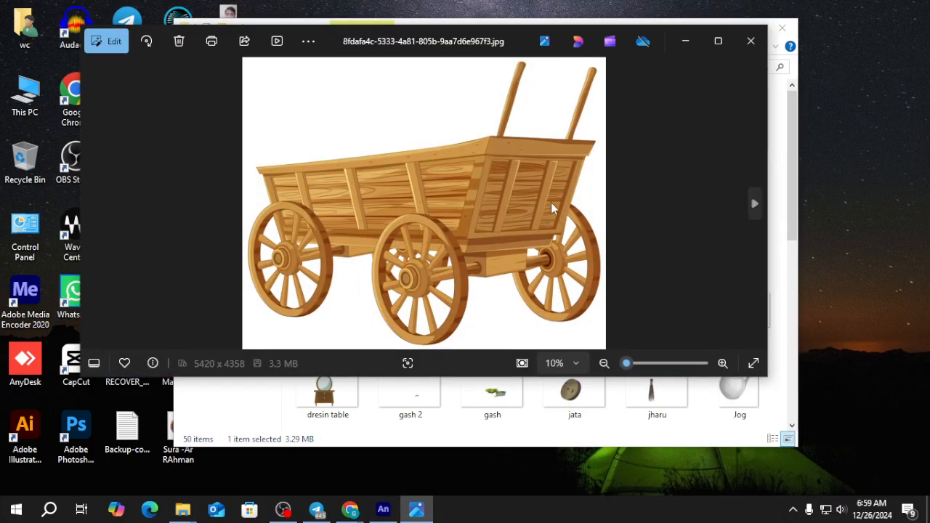
{"action": "left_click", "coordinate": [751, 41]}
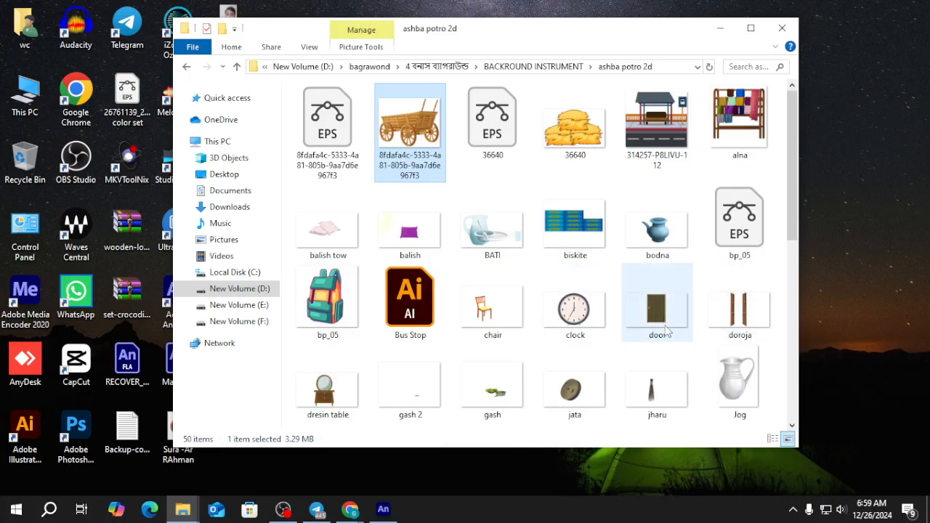
Look through the ashba potro 2d files and open the pukur Bat document in Animate.
{"action": "scroll", "coordinate": [618, 367], "scroll_direction": "down", "scroll_amount": 5}
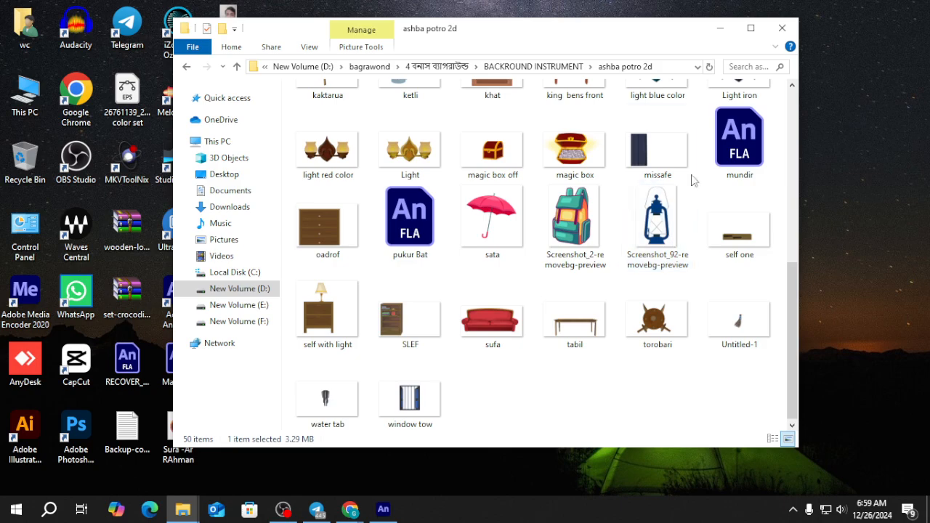
{"action": "scroll", "coordinate": [645, 361], "scroll_direction": "up", "scroll_amount": 3}
{"action": "scroll", "coordinate": [651, 370], "scroll_direction": "down", "scroll_amount": 3}
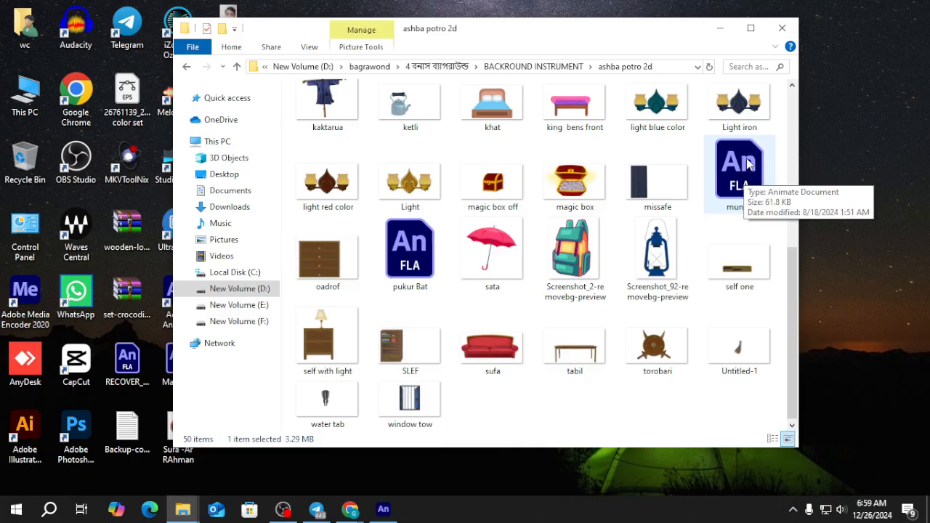
{"action": "left_click", "coordinate": [401, 262]}
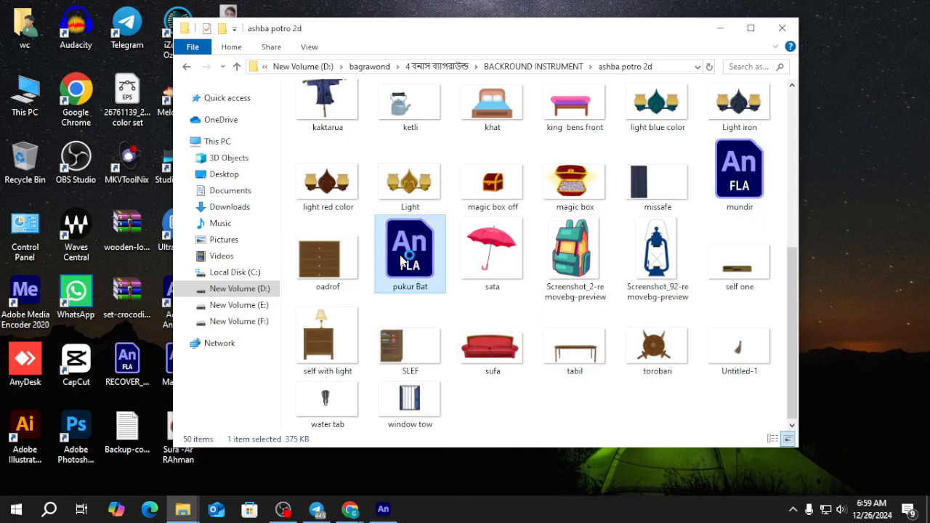
{"action": "double_click", "coordinate": [402, 260]}
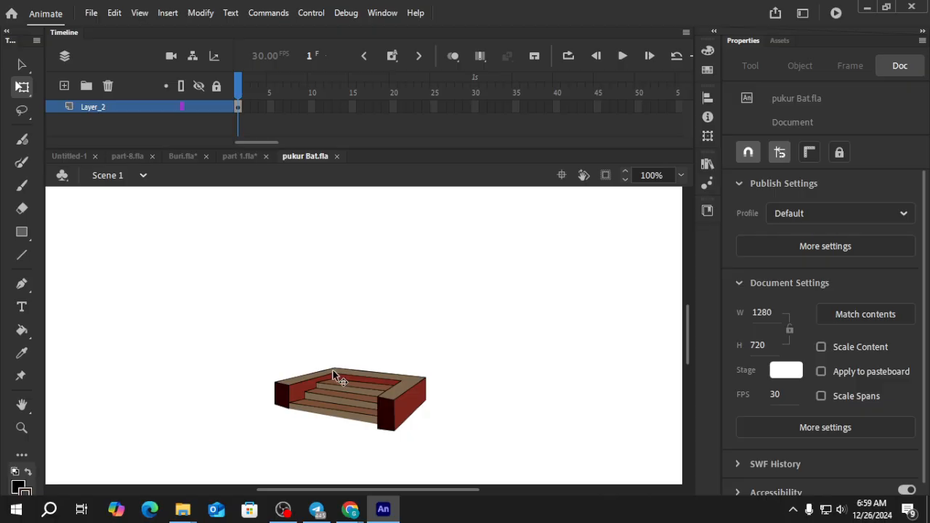
Inspect the brick pond-steps group on the pukur Bat stage and close the document.
{"action": "scroll", "coordinate": [333, 370], "scroll_direction": "down", "scroll_amount": 5}
{"action": "scroll", "coordinate": [343, 372], "scroll_direction": "up", "scroll_amount": 5}
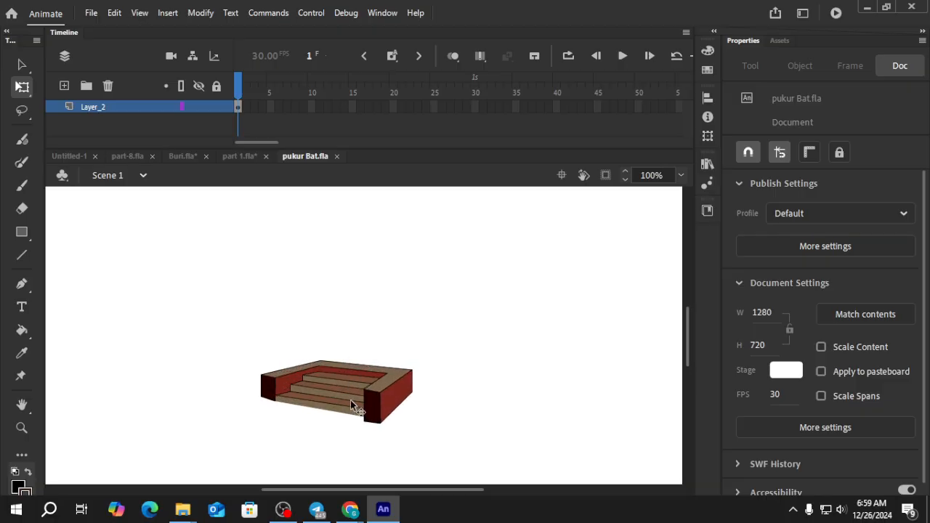
{"action": "left_click", "coordinate": [351, 399]}
{"action": "scroll", "coordinate": [360, 393], "scroll_direction": "down", "scroll_amount": 4}
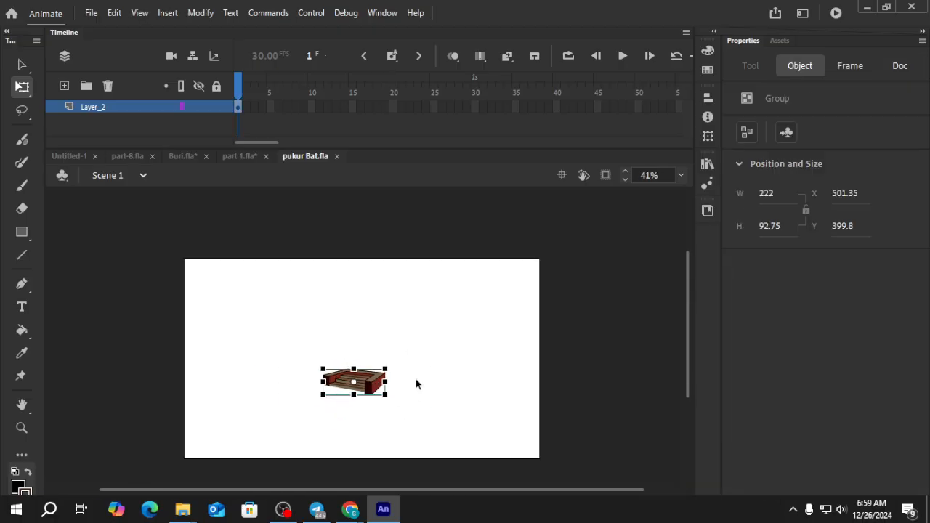
{"action": "scroll", "coordinate": [354, 393], "scroll_direction": "up", "scroll_amount": 4}
{"action": "scroll", "coordinate": [358, 392], "scroll_direction": "down", "scroll_amount": 4}
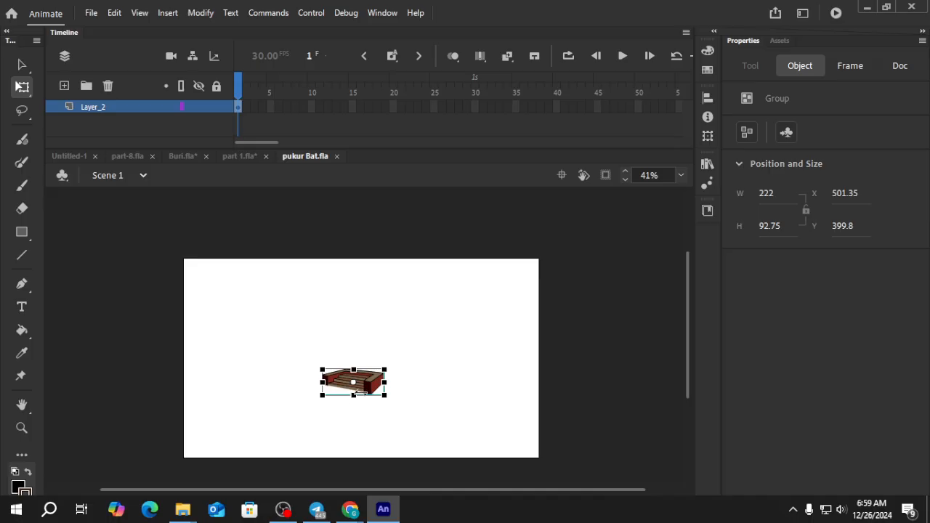
{"action": "left_click", "coordinate": [336, 156]}
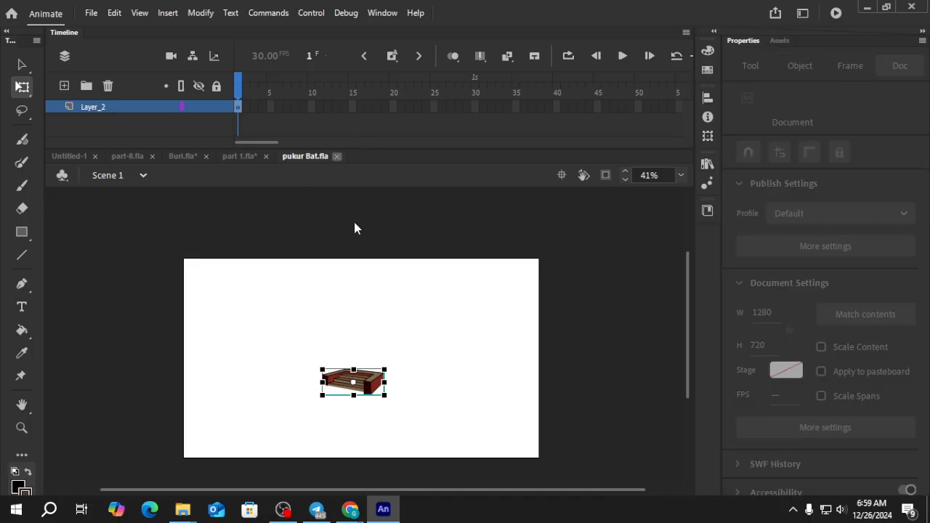
Return to the ashba potro 2d window in File Explorer and review its prop images.
{"action": "left_click", "coordinate": [316, 516]}
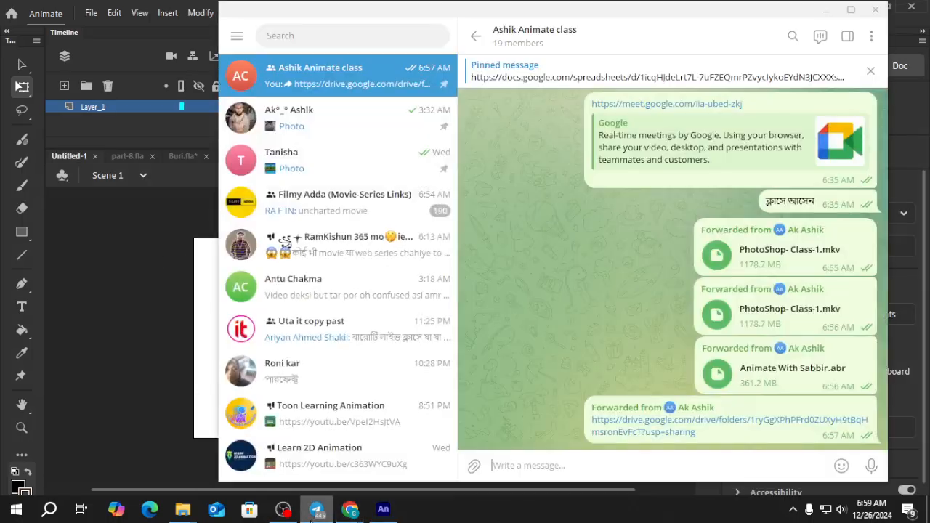
{"action": "mouse_move", "coordinate": [184, 517]}
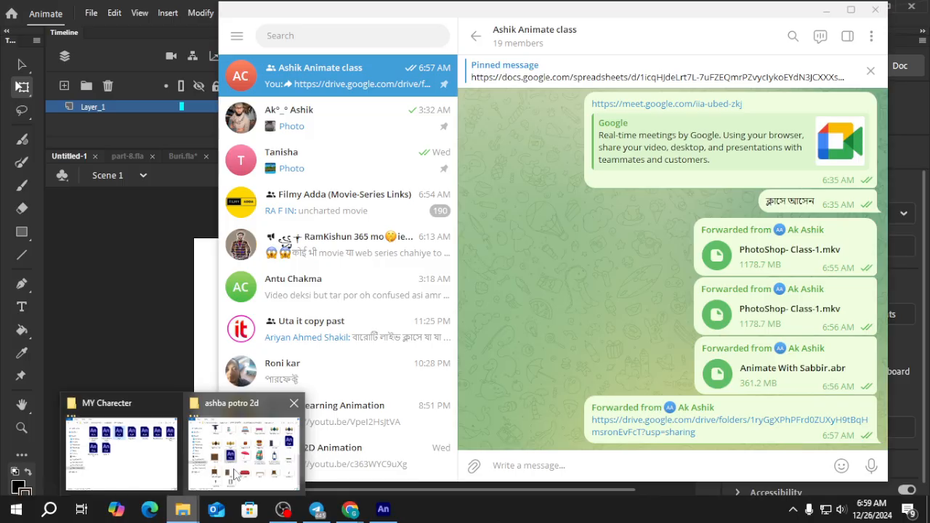
{"action": "left_click", "coordinate": [237, 474]}
{"action": "scroll", "coordinate": [420, 247], "scroll_direction": "up", "scroll_amount": 2}
{"action": "scroll", "coordinate": [420, 246], "scroll_direction": "down", "scroll_amount": 2}
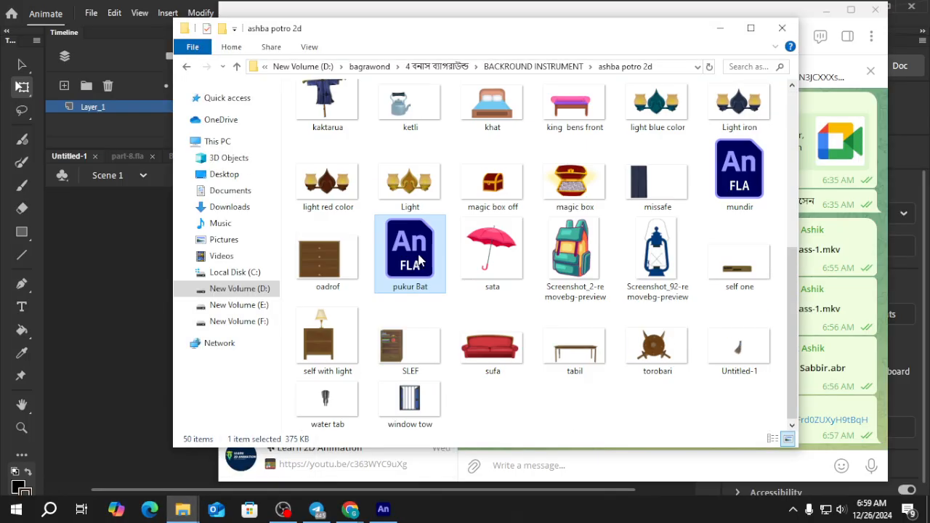
{"action": "scroll", "coordinate": [320, 174], "scroll_direction": "up", "scroll_amount": 2}
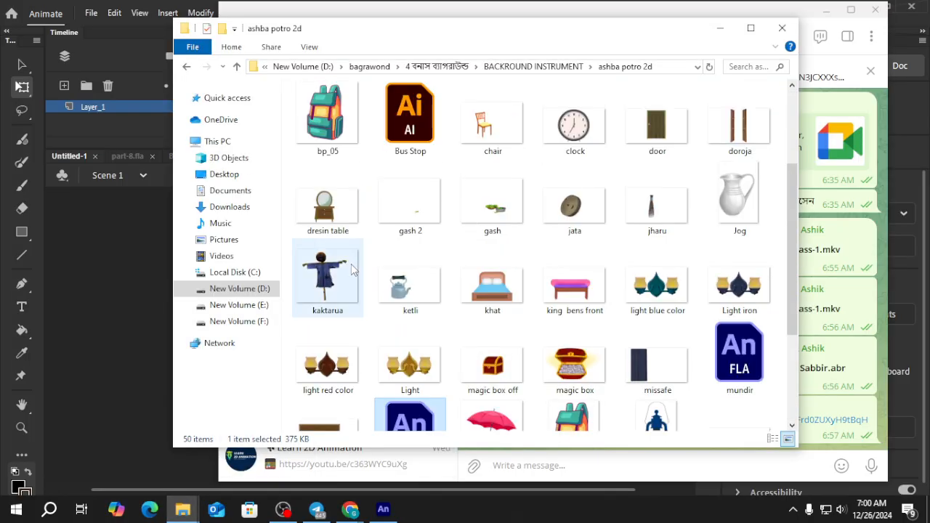
{"action": "scroll", "coordinate": [574, 301], "scroll_direction": "up", "scroll_amount": 2}
{"action": "scroll", "coordinate": [547, 323], "scroll_direction": "down", "scroll_amount": 5}
{"action": "scroll", "coordinate": [547, 323], "scroll_direction": "up", "scroll_amount": 3}
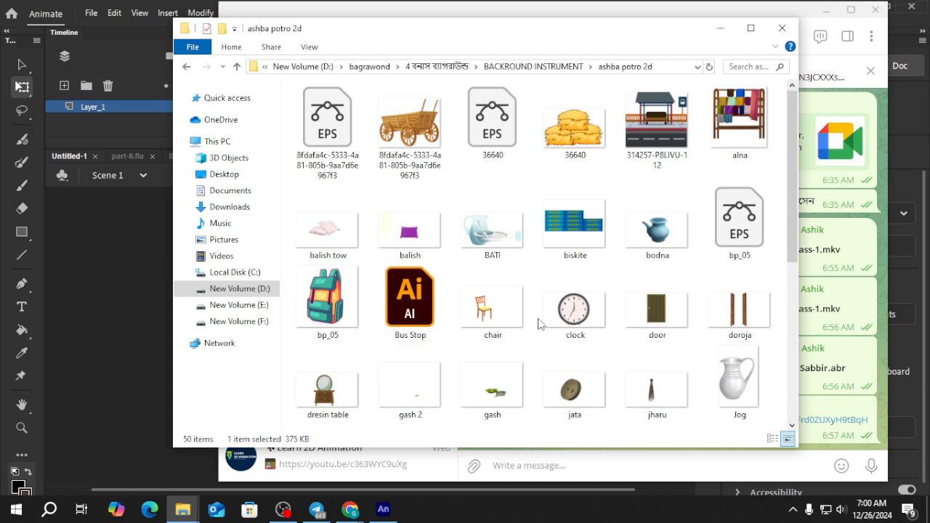
{"action": "scroll", "coordinate": [512, 316], "scroll_direction": "down", "scroll_amount": 3}
{"action": "scroll", "coordinate": [511, 323], "scroll_direction": "up", "scroll_amount": 2}
Preview the gash image and close the preview.
{"action": "double_click", "coordinate": [499, 207]}
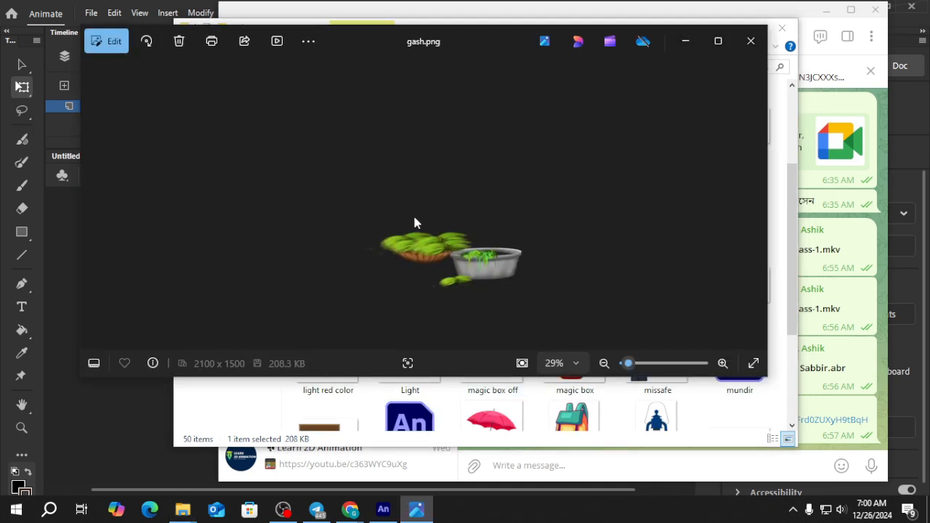
{"action": "left_click", "coordinate": [751, 40]}
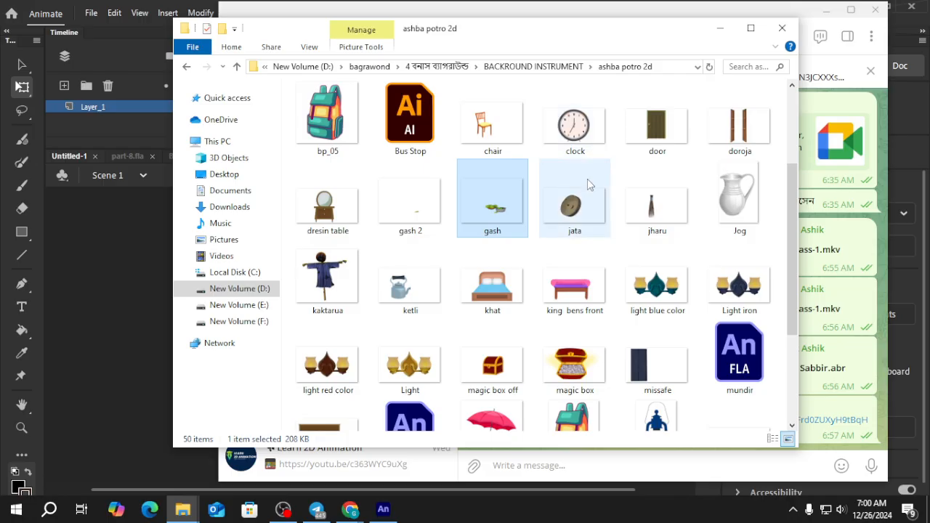
{"action": "scroll", "coordinate": [588, 185], "scroll_direction": "up", "scroll_amount": 3}
Go back from ashba potro 2d to the 4 বনাস ব্যাগরাউন্ড folder and check its Raj Prashad subfolder.
{"action": "left_click", "coordinate": [124, 317]}
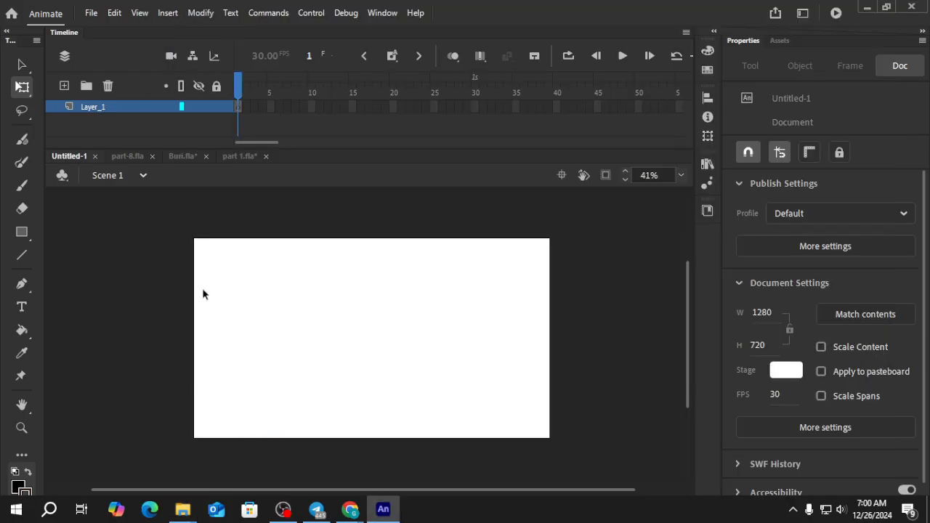
{"action": "mouse_move", "coordinate": [182, 508]}
{"action": "left_click", "coordinate": [243, 441]}
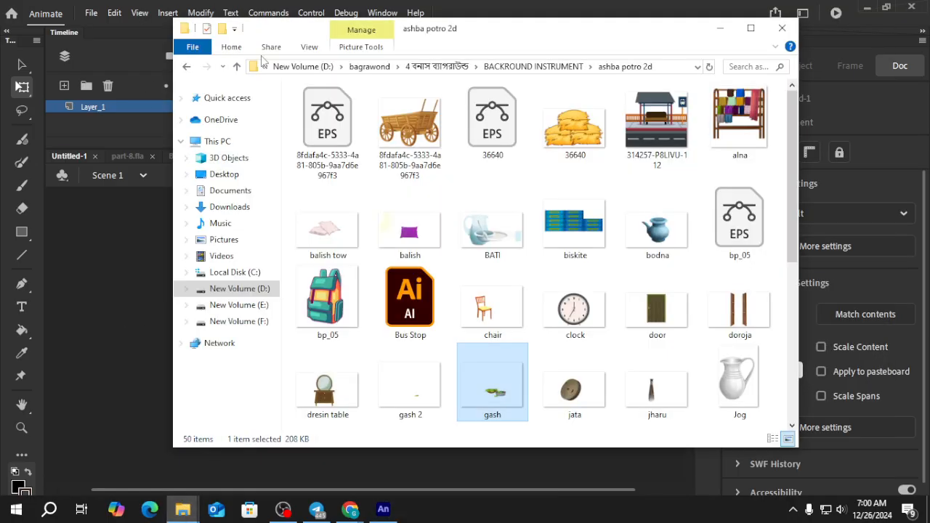
{"action": "left_click", "coordinate": [236, 66]}
{"action": "left_click", "coordinate": [236, 66]}
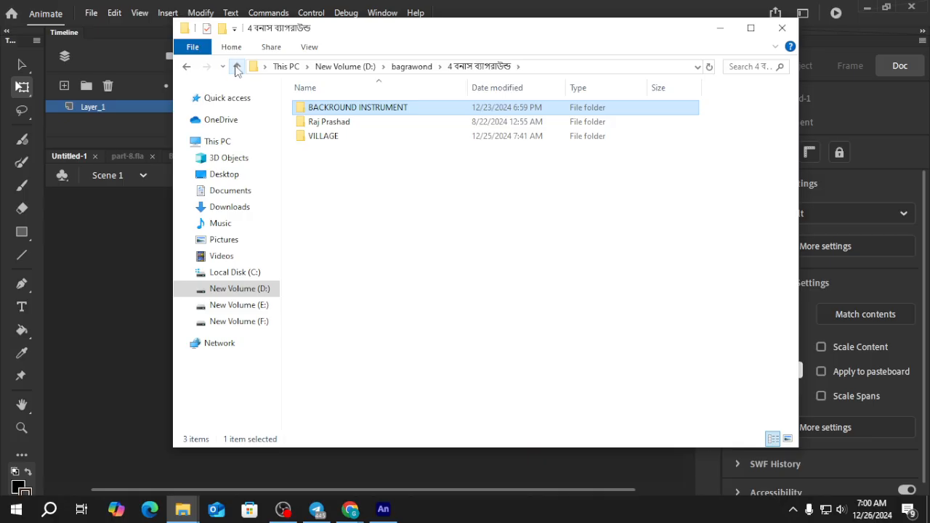
{"action": "double_click", "coordinate": [365, 129]}
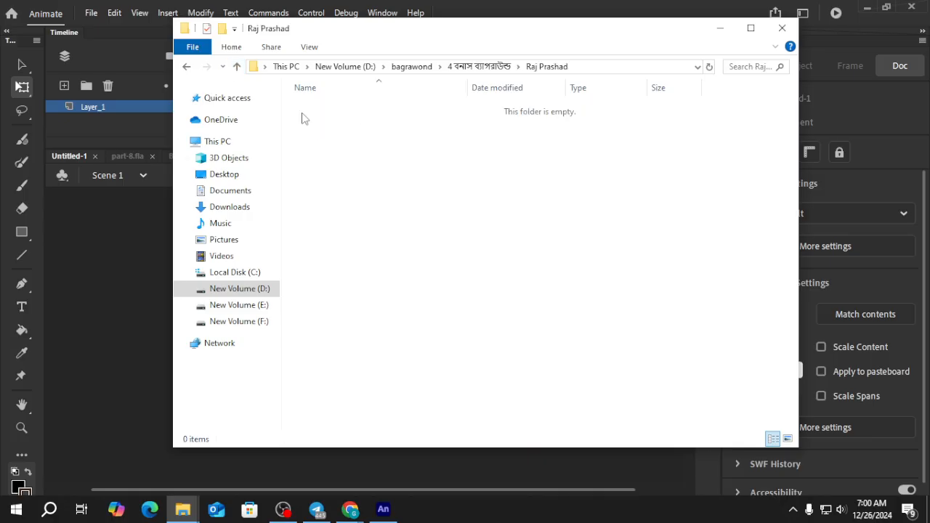
{"action": "left_click", "coordinate": [236, 66]}
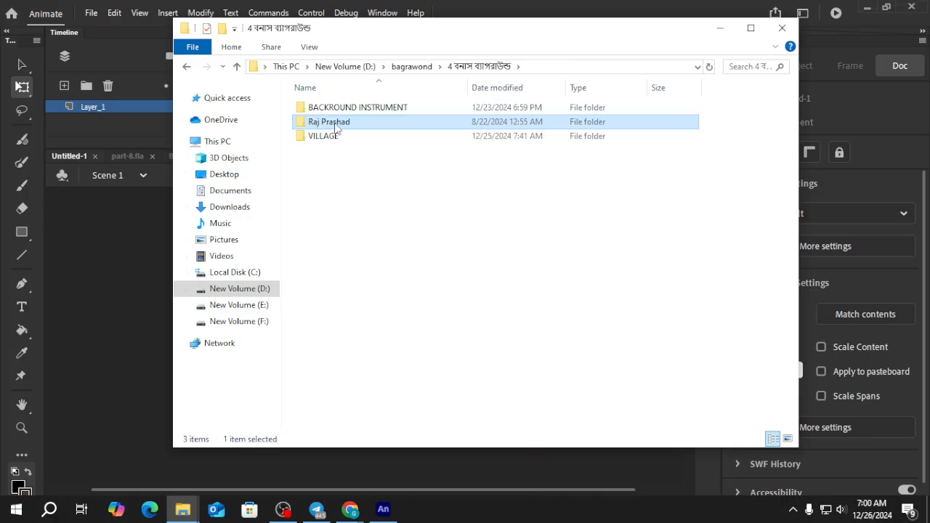
{"action": "double_click", "coordinate": [335, 125]}
{"action": "left_click", "coordinate": [236, 66]}
Review the Photoshop, Animate and image files in the VILLAGE folder and return to bagrawond.
{"action": "double_click", "coordinate": [323, 136]}
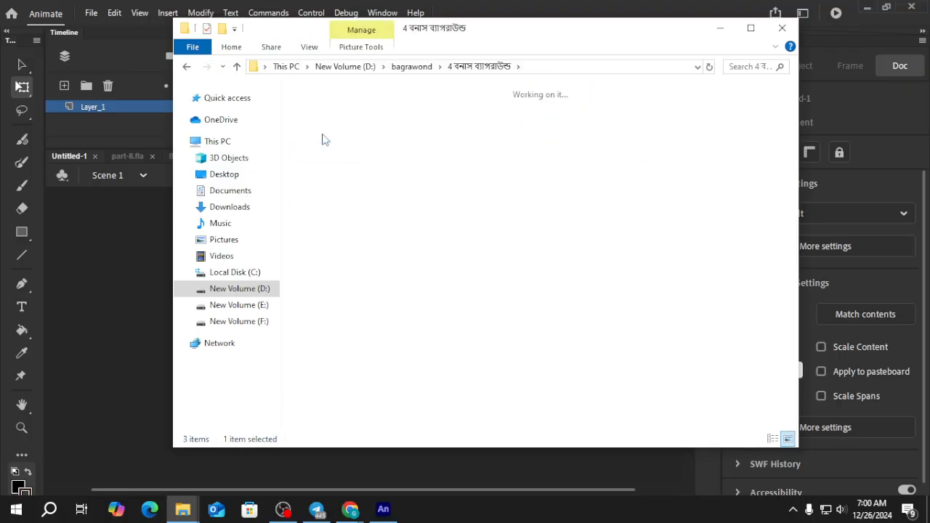
{"action": "scroll", "coordinate": [494, 233], "scroll_direction": "down", "scroll_amount": 1}
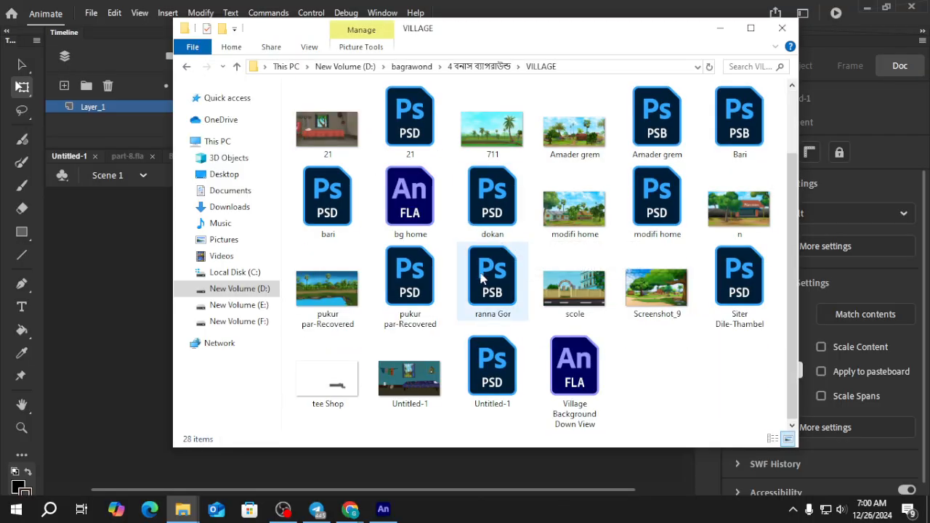
{"action": "scroll", "coordinate": [482, 278], "scroll_direction": "up", "scroll_amount": 1}
{"action": "scroll", "coordinate": [434, 338], "scroll_direction": "down", "scroll_amount": 1}
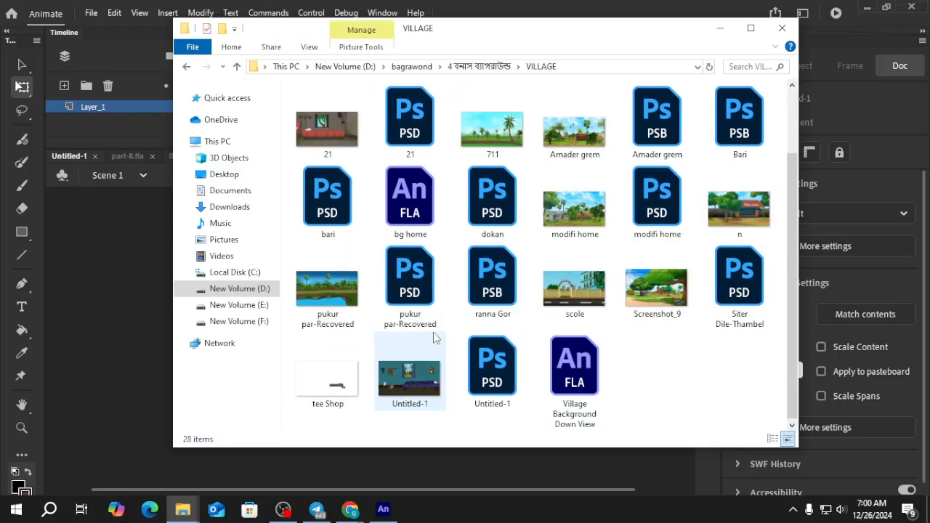
{"action": "scroll", "coordinate": [434, 338], "scroll_direction": "up", "scroll_amount": 1}
{"action": "left_click", "coordinate": [236, 66]}
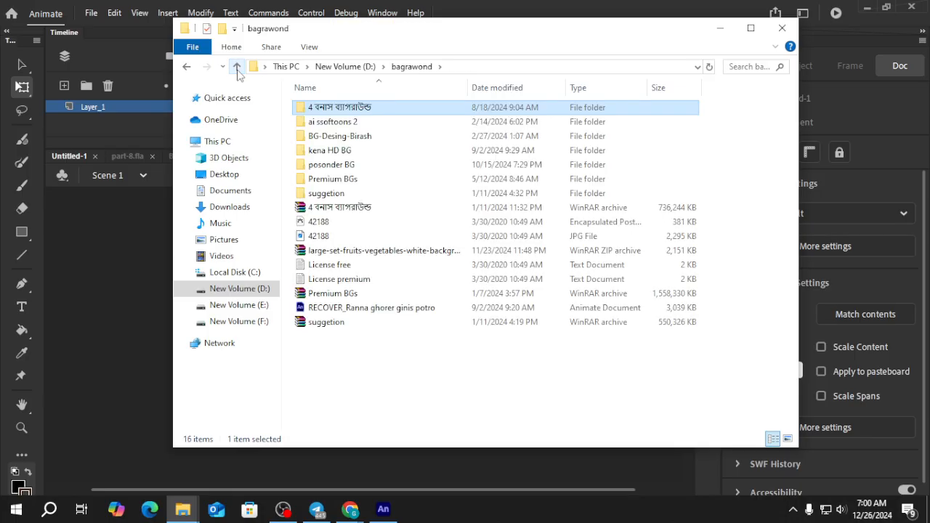
Open kena HD BG, point out the three rajpasad Photoshop files and return to bagrawond.
{"action": "double_click", "coordinate": [338, 152]}
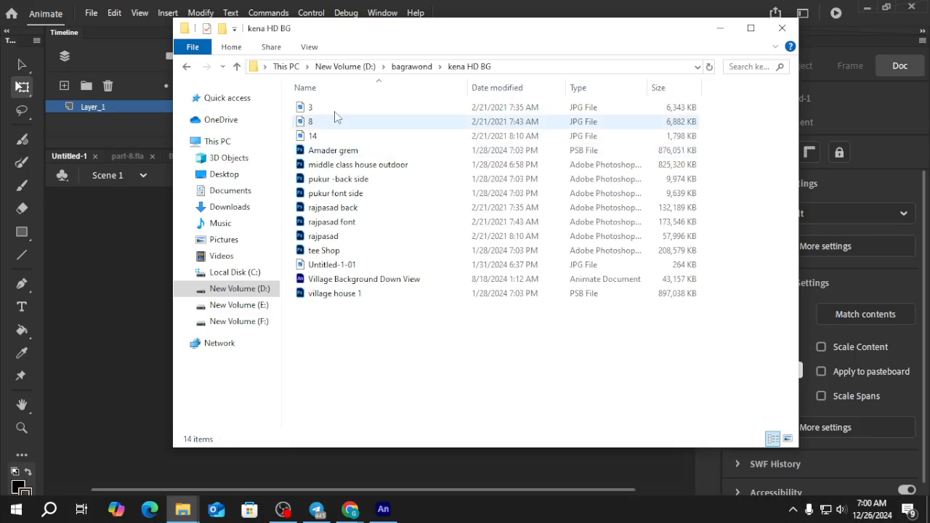
{"action": "left_click", "coordinate": [346, 210]}
{"action": "left_click", "coordinate": [341, 238], "text": "shift"}
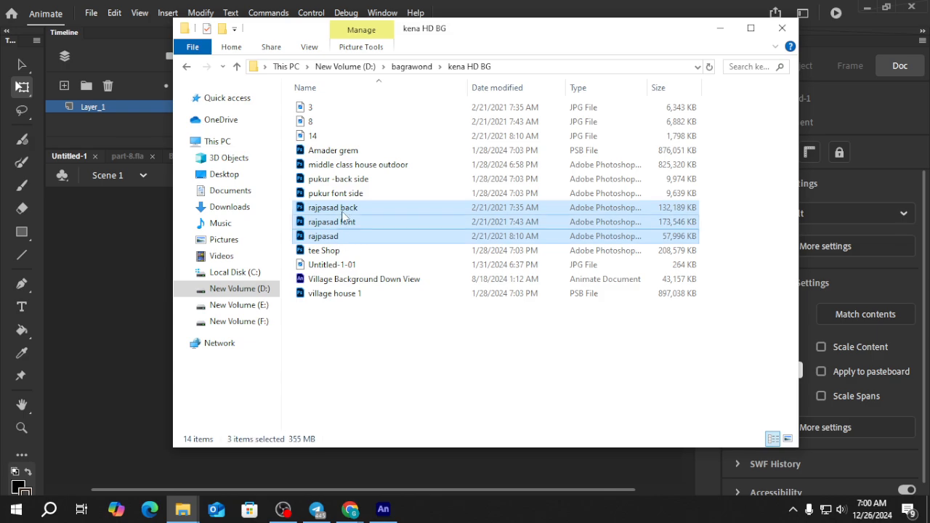
{"action": "left_click", "coordinate": [327, 336]}
{"action": "left_click", "coordinate": [236, 67]}
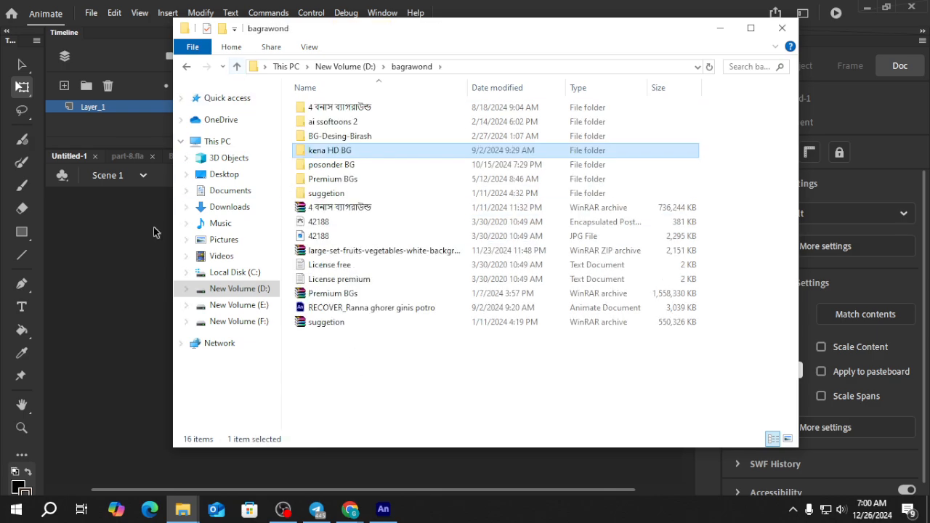
Switch to Telegram and review the forwarded class files and Drive link in the Animate class group chat.
{"action": "left_click", "coordinate": [156, 232]}
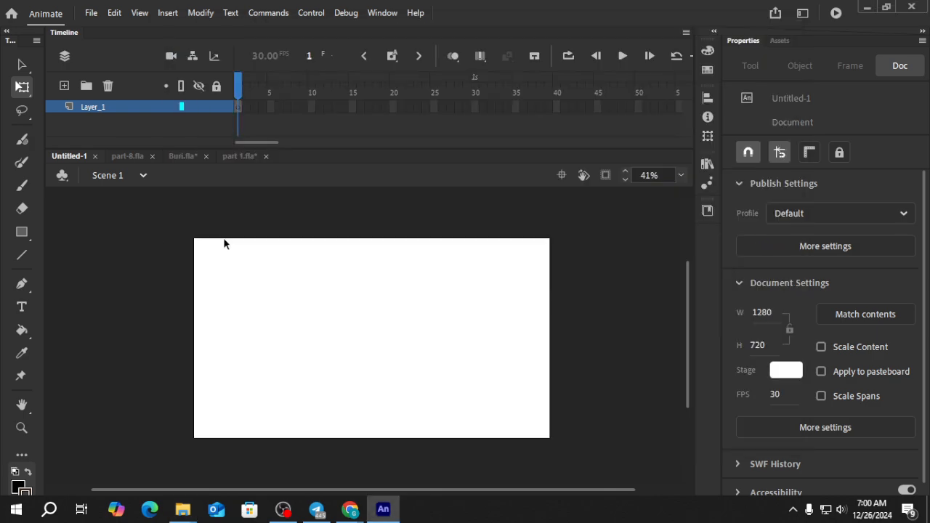
{"action": "left_click", "coordinate": [316, 509]}
{"action": "scroll", "coordinate": [632, 366], "scroll_direction": "up", "scroll_amount": 1}
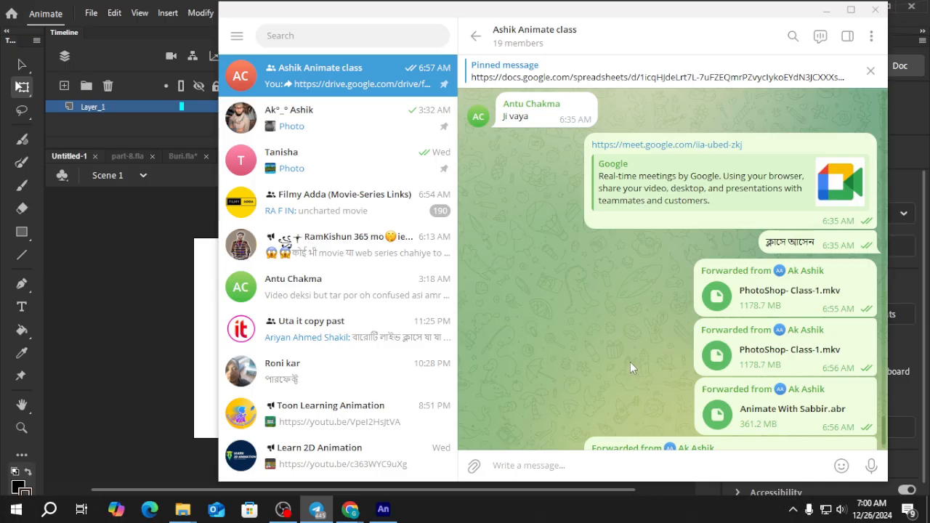
{"action": "scroll", "coordinate": [639, 360], "scroll_direction": "down", "scroll_amount": 1}
{"action": "scroll", "coordinate": [654, 357], "scroll_direction": "up", "scroll_amount": 2}
{"action": "scroll", "coordinate": [613, 328], "scroll_direction": "down", "scroll_amount": 3}
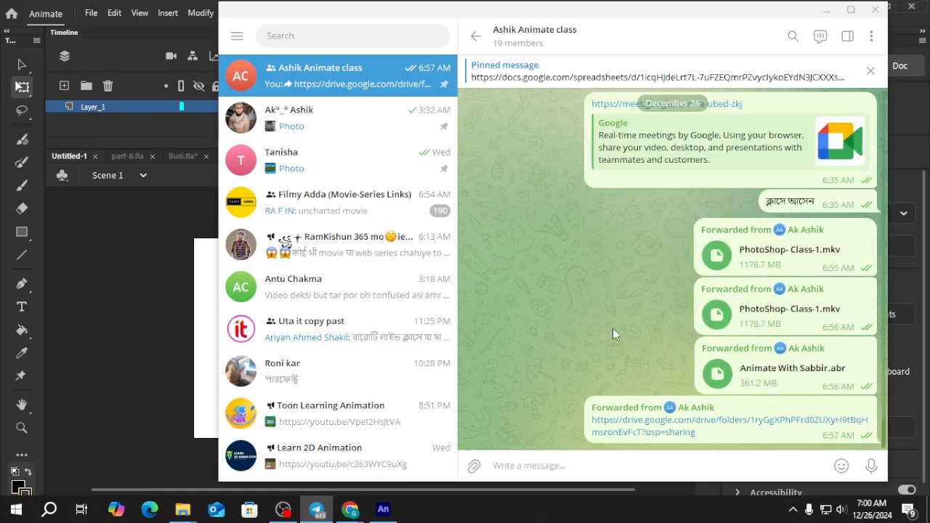
{"action": "scroll", "coordinate": [607, 324], "scroll_direction": "up", "scroll_amount": 2}
{"action": "scroll", "coordinate": [653, 339], "scroll_direction": "down", "scroll_amount": 2}
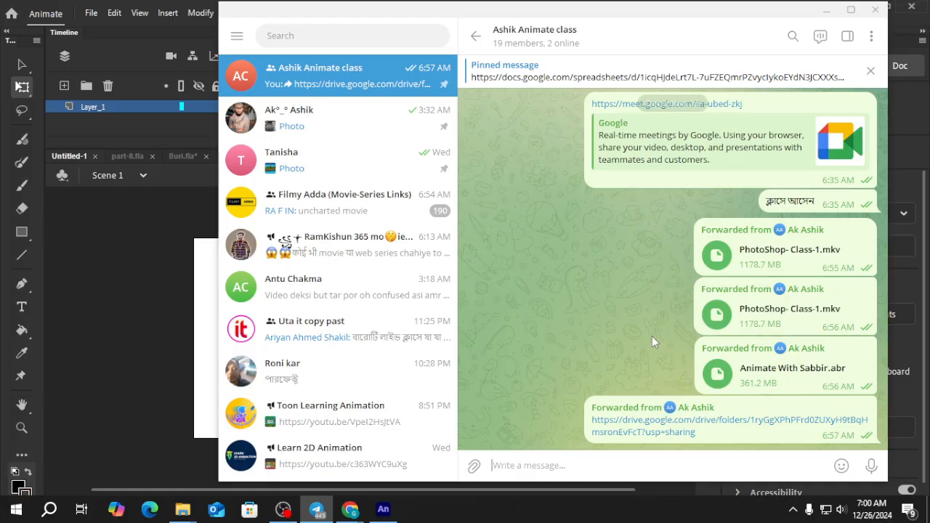
Switch from the Telegram group chat back to Animate and view the blank Untitled-1 stage.
{"action": "scroll", "coordinate": [602, 330], "scroll_direction": "up", "scroll_amount": 1}
{"action": "scroll", "coordinate": [603, 329], "scroll_direction": "down", "scroll_amount": 1}
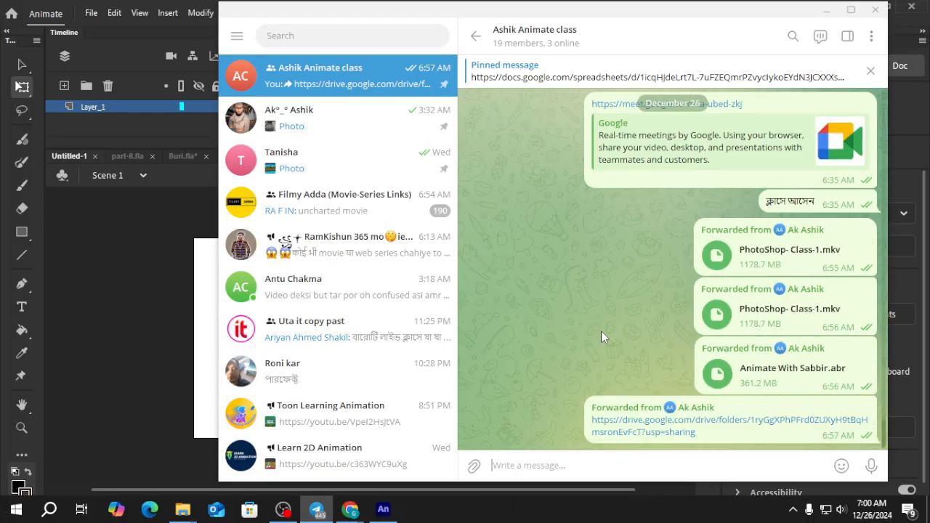
{"action": "left_click", "coordinate": [152, 281]}
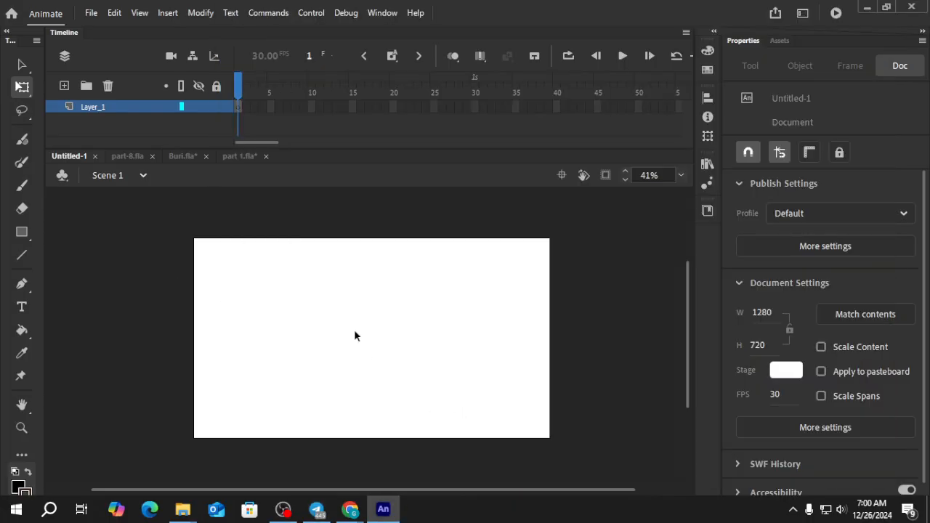
{"action": "scroll", "coordinate": [373, 318], "scroll_direction": "down", "scroll_amount": 2}
{"action": "scroll", "coordinate": [373, 324], "scroll_direction": "up", "scroll_amount": 5}
{"action": "scroll", "coordinate": [371, 325], "scroll_direction": "down", "scroll_amount": 4}
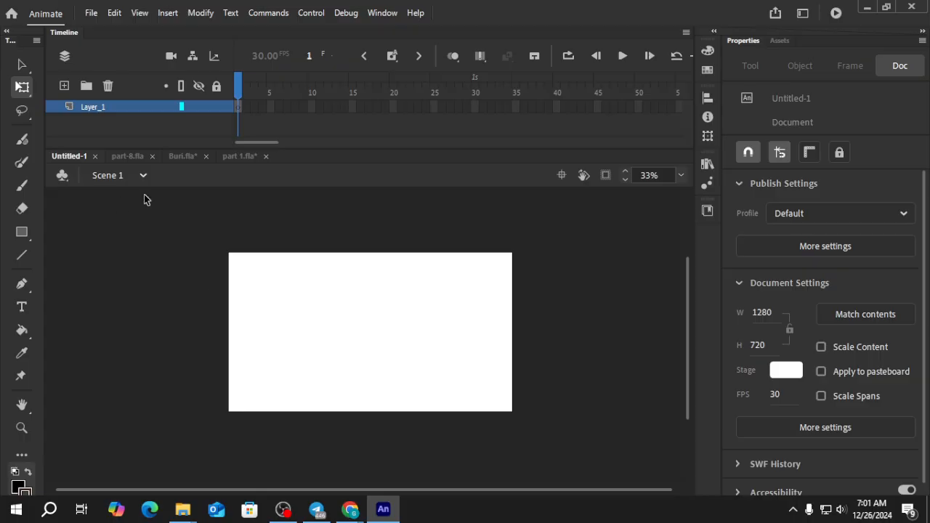
Look through the open part 1.fla, Buri.fla and part-8.fla documents and return to Untitled-1.
{"action": "left_click", "coordinate": [241, 158]}
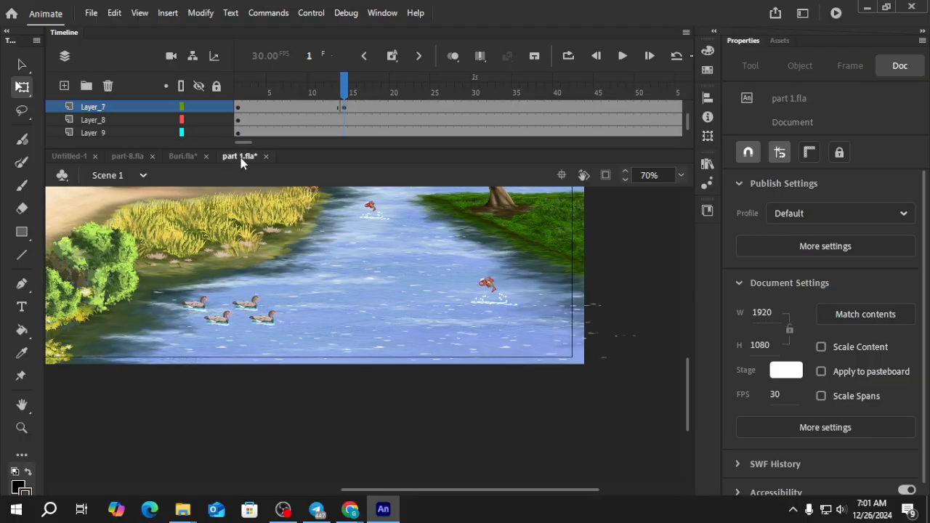
{"action": "left_click", "coordinate": [179, 159]}
{"action": "left_click", "coordinate": [130, 157]}
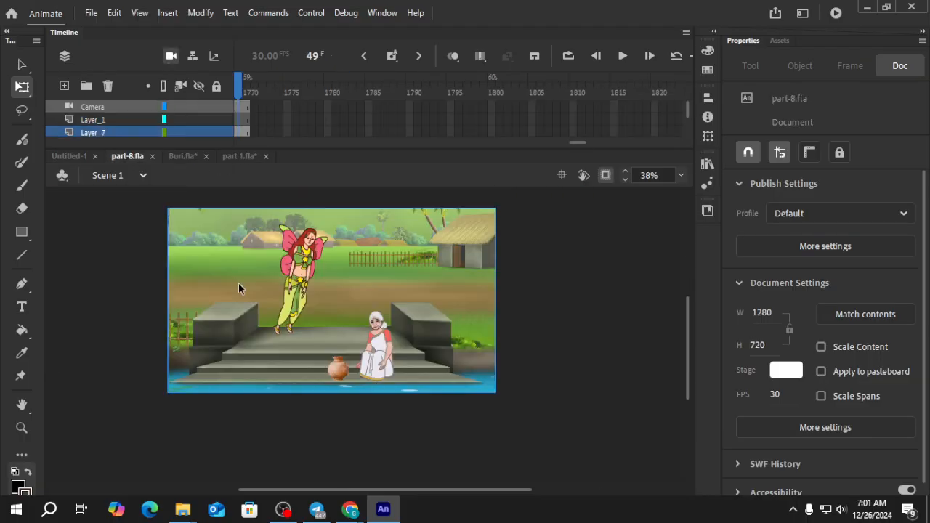
{"action": "left_click", "coordinate": [73, 159]}
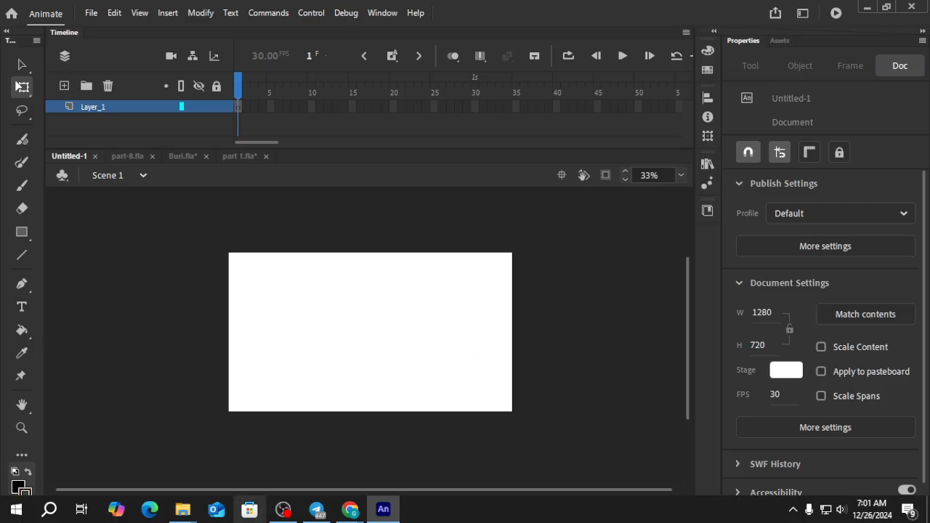
Show the folder list of New Volume (D:) in File Explorer and return to Animate.
{"action": "mouse_move", "coordinate": [183, 511]}
{"action": "left_click", "coordinate": [141, 440]}
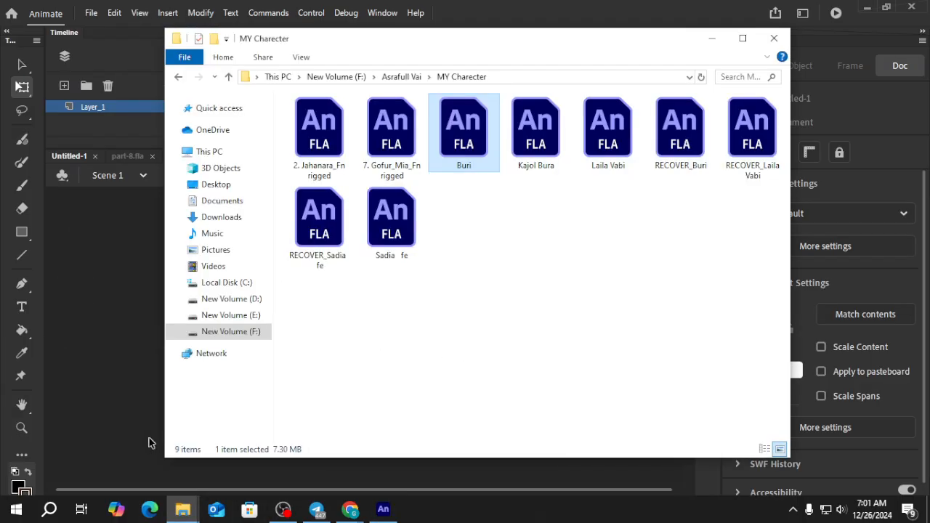
{"action": "left_click", "coordinate": [231, 300]}
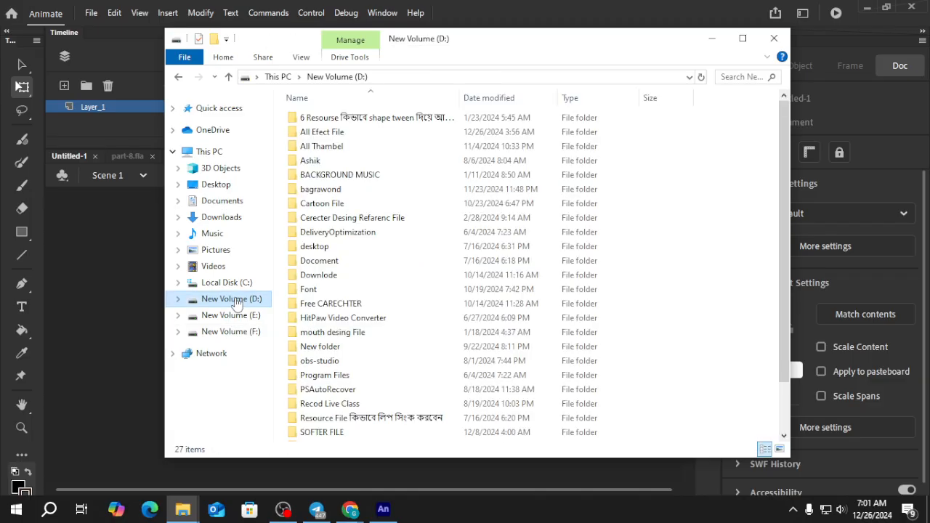
{"action": "left_click", "coordinate": [134, 340]}
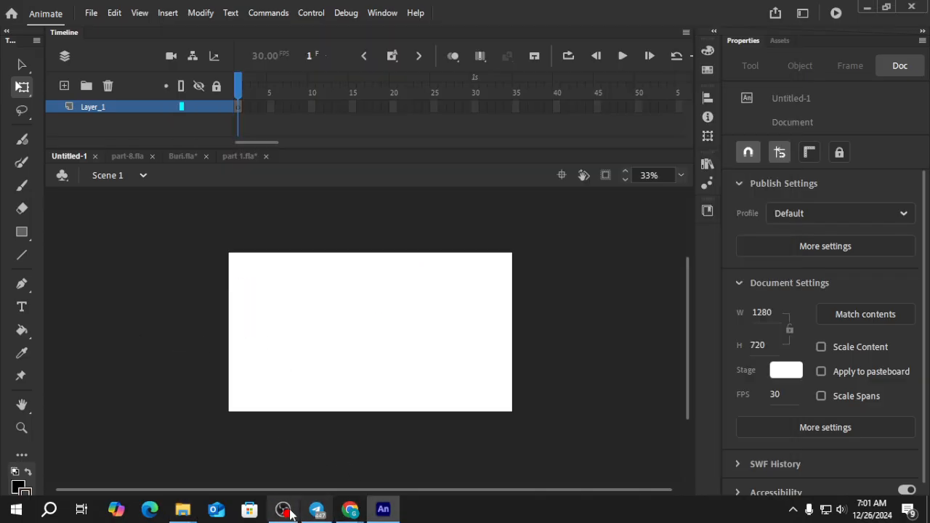
Check the Google Meet call and its presentation options in Chrome, and return to Animate.
{"action": "mouse_move", "coordinate": [342, 514]}
{"action": "left_click", "coordinate": [276, 451]}
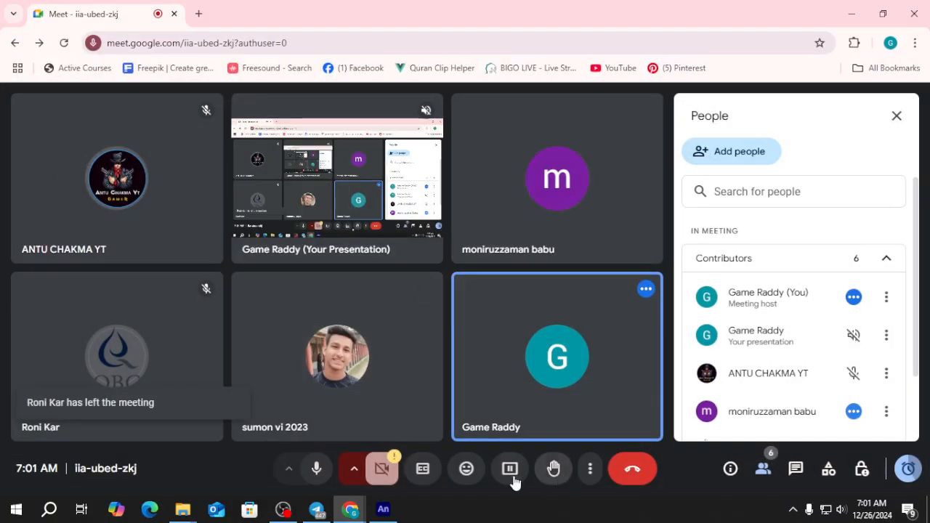
{"action": "left_click", "coordinate": [508, 469]}
{"action": "left_click", "coordinate": [484, 500]}
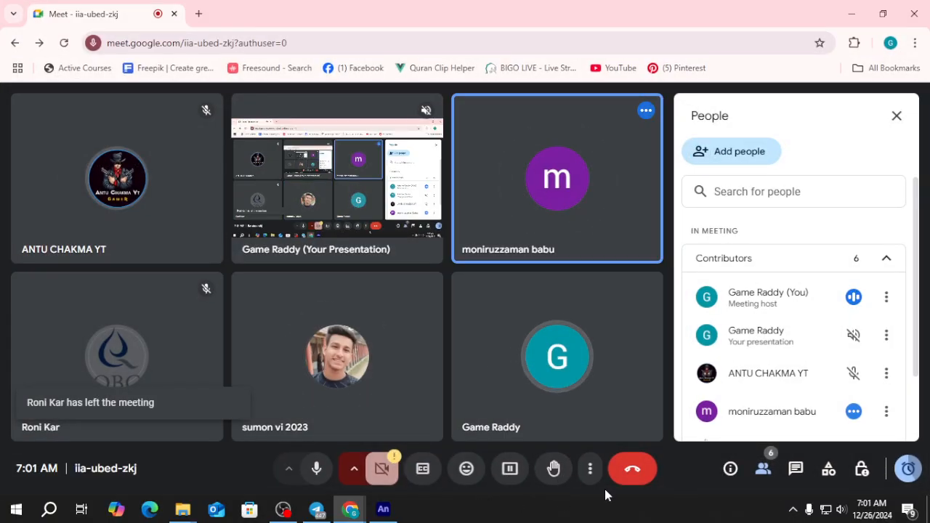
{"action": "left_click", "coordinate": [850, 13]}
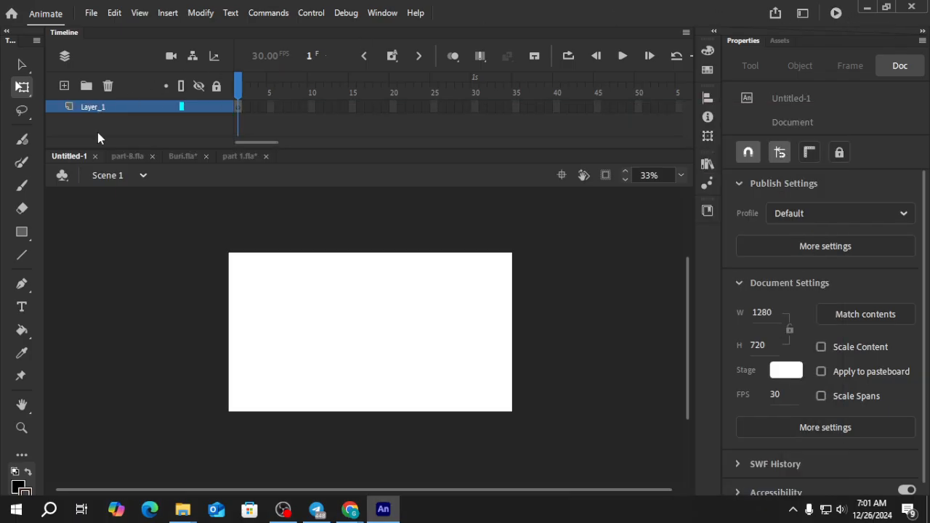
Switch to OBS to check the running recording and its audio levels, and return to Animate.
{"action": "scroll", "coordinate": [291, 327], "scroll_direction": "up", "scroll_amount": 5}
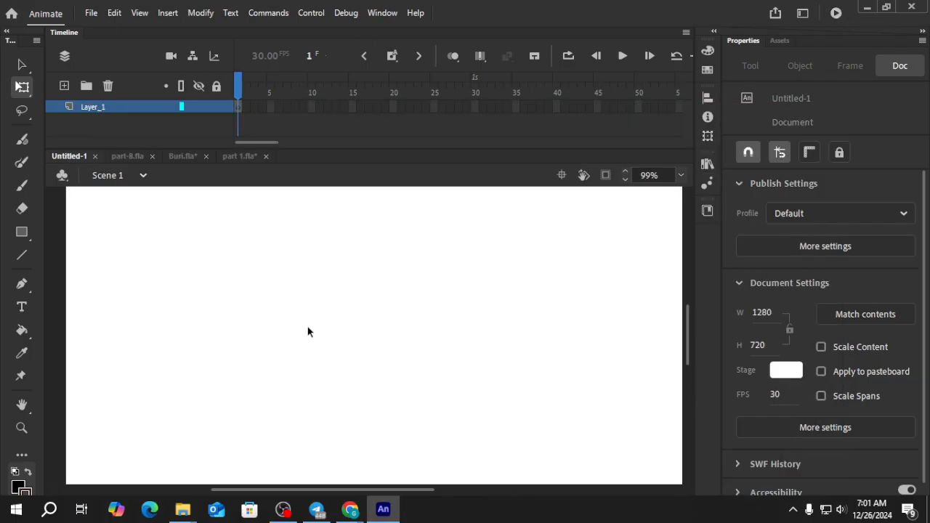
{"action": "scroll", "coordinate": [303, 331], "scroll_direction": "down", "scroll_amount": 3}
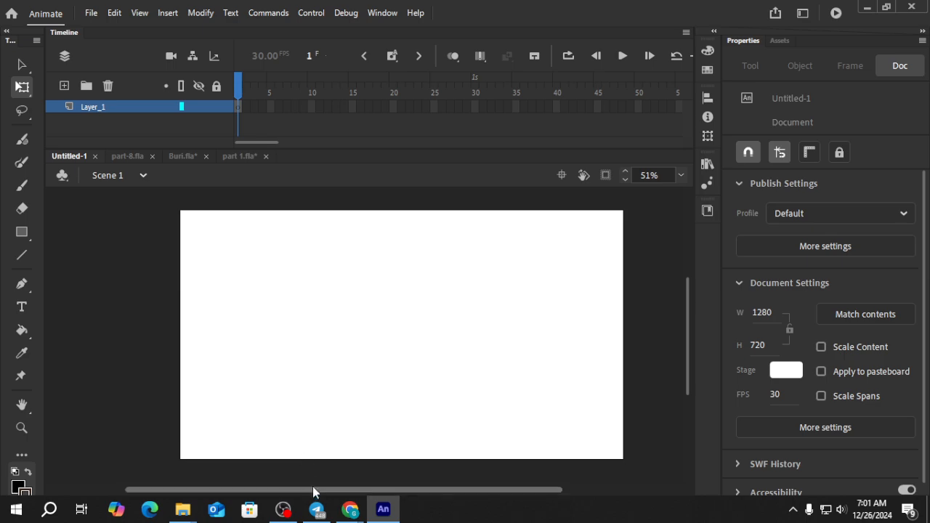
{"action": "mouse_move", "coordinate": [314, 490]}
{"action": "left_mouse_down"}
{"action": "mouse_move", "coordinate": [347, 490]}
{"action": "mouse_move", "coordinate": [321, 490]}
{"action": "left_mouse_up"}
{"action": "scroll", "coordinate": [343, 407], "scroll_direction": "up", "scroll_amount": 1}
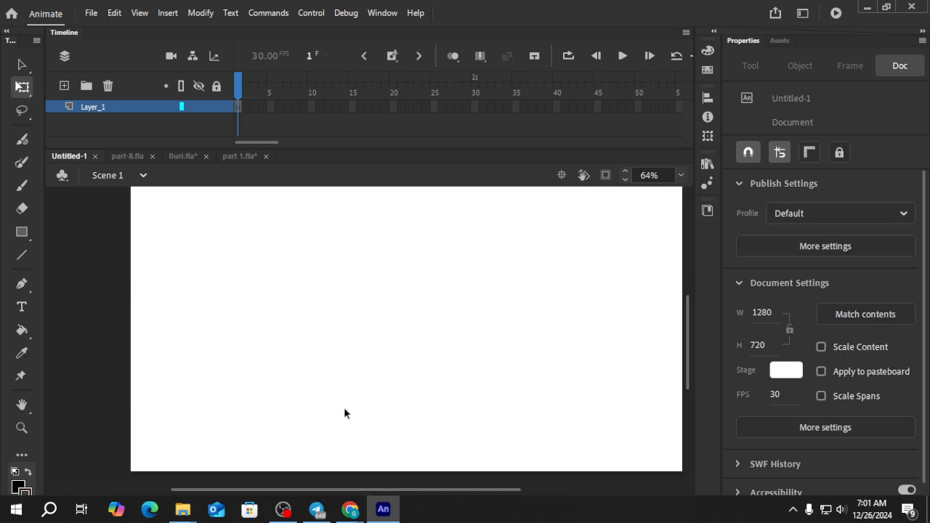
{"action": "left_click", "coordinate": [283, 509]}
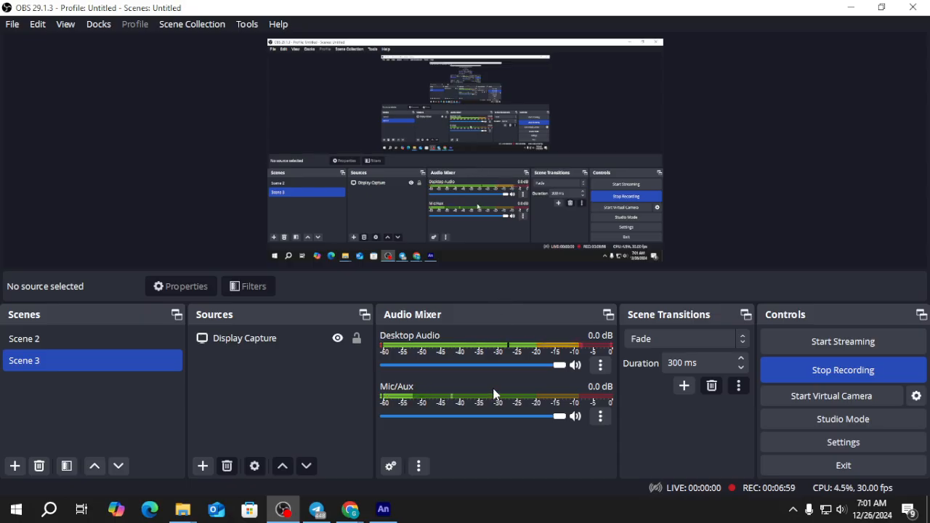
{"action": "left_click", "coordinate": [854, 15]}
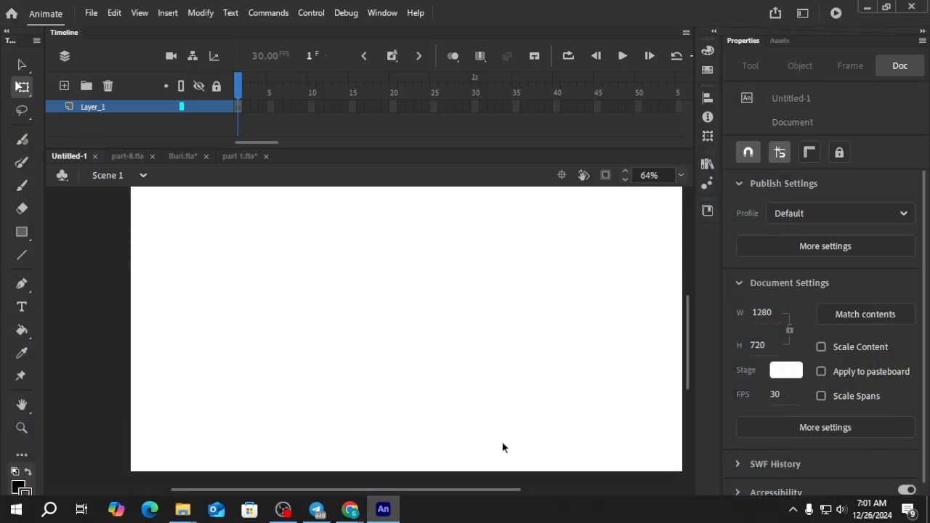
Switch to the Google Meet call and stop the current screen sharing.
{"action": "mouse_move", "coordinate": [350, 510]}
{"action": "left_click", "coordinate": [320, 460]}
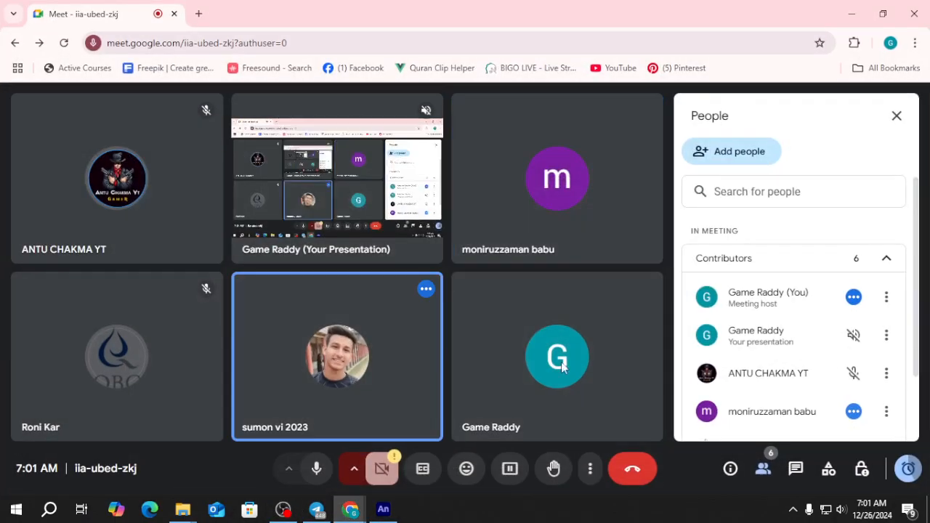
{"action": "left_click", "coordinate": [510, 468]}
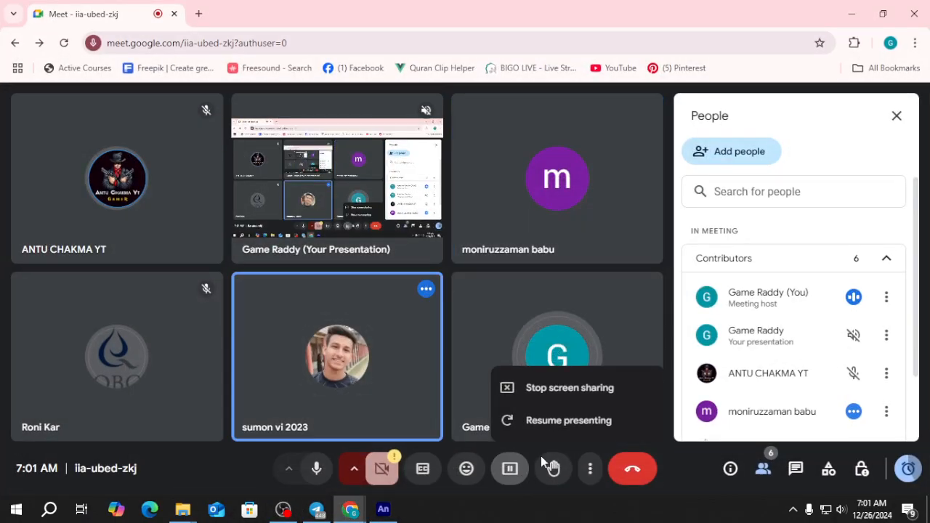
{"action": "left_click", "coordinate": [552, 389]}
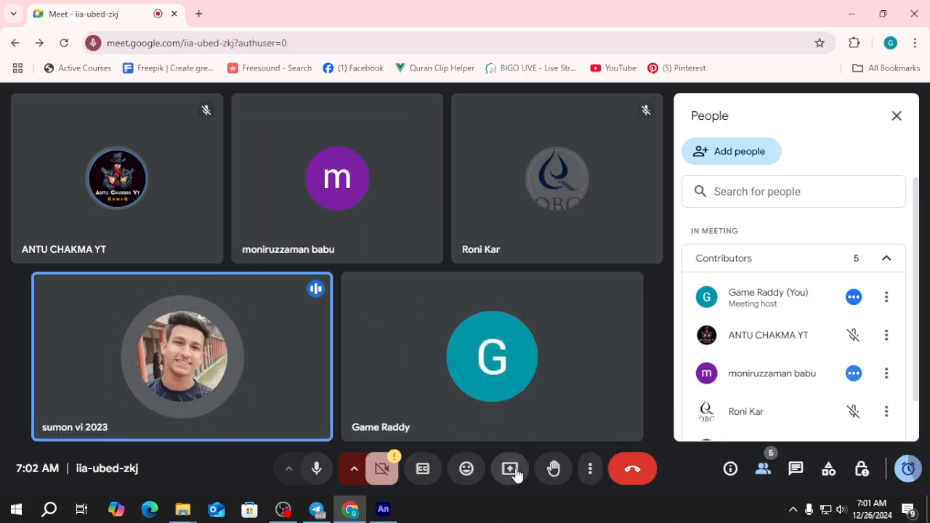
Start a new presentation in the Meet call that shares the entire screen.
{"action": "left_click", "coordinate": [509, 468]}
{"action": "left_click", "coordinate": [584, 124]}
{"action": "left_click", "coordinate": [371, 198]}
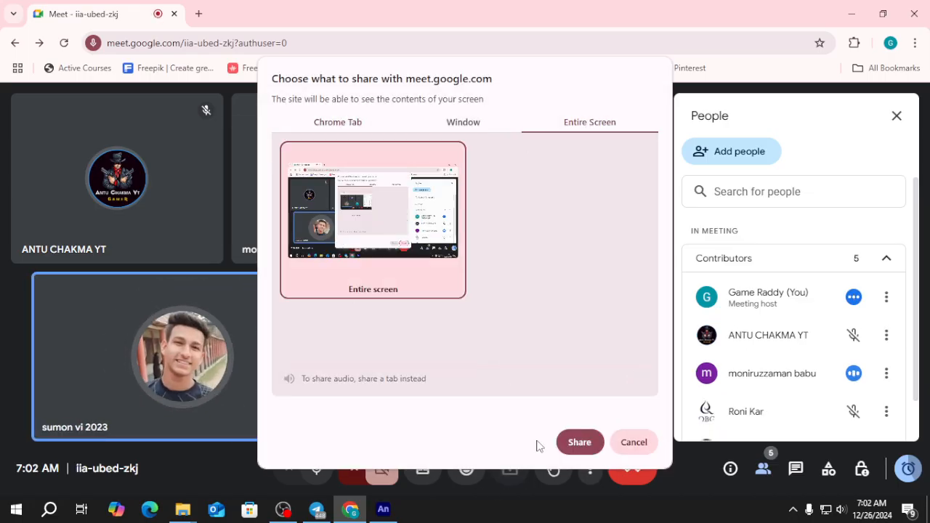
{"action": "left_click", "coordinate": [587, 441]}
{"action": "left_click", "coordinate": [585, 473]}
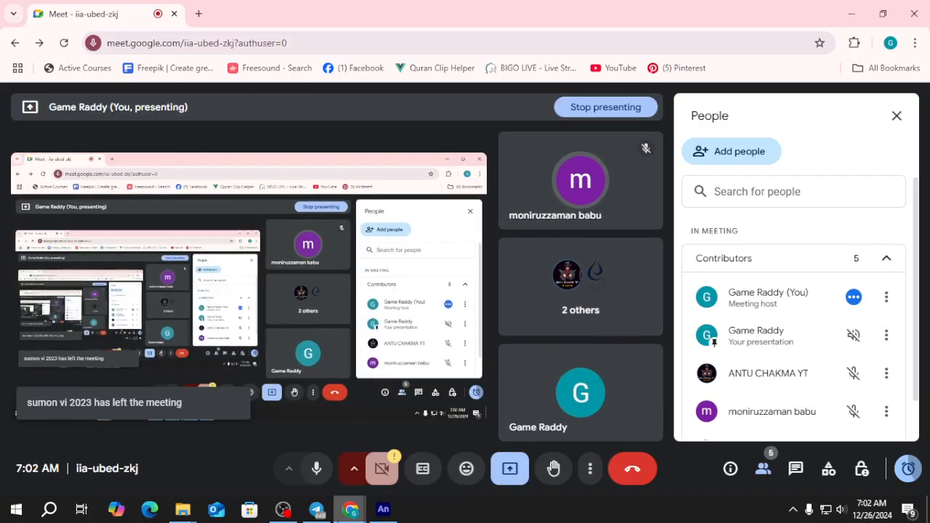
Check the OBS, Telegram and Meet windows and switch back to the blank Untitled-1 document in Animate.
{"action": "left_click", "coordinate": [284, 511]}
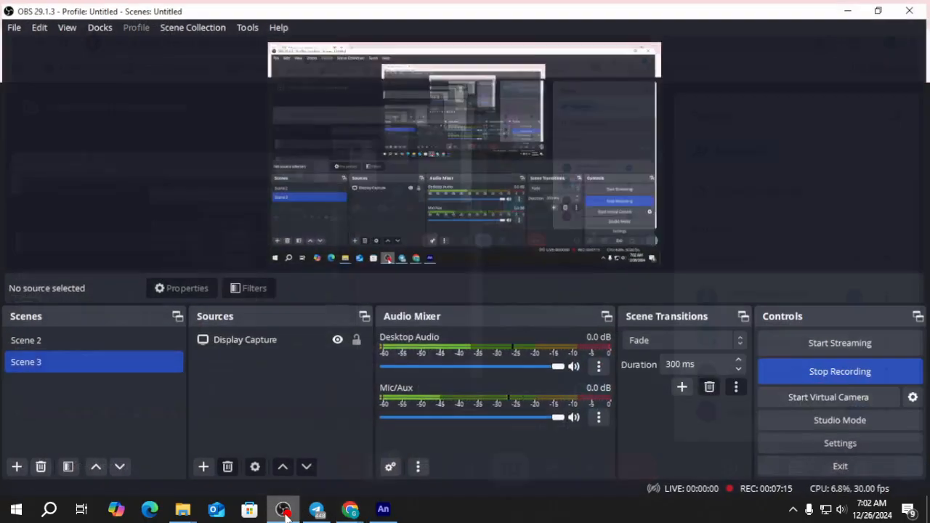
{"action": "left_click", "coordinate": [317, 510]}
{"action": "mouse_move", "coordinate": [349, 513]}
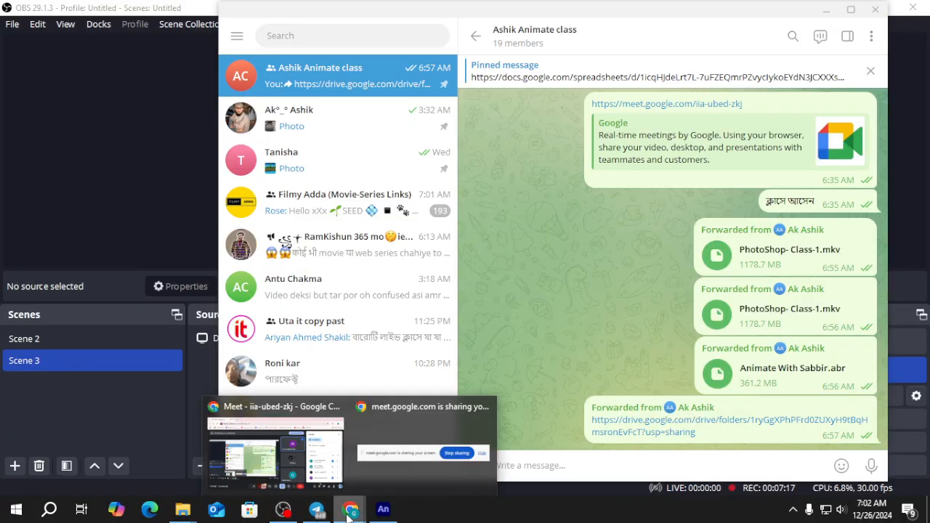
{"action": "left_click", "coordinate": [229, 439]}
{"action": "left_click", "coordinate": [374, 508]}
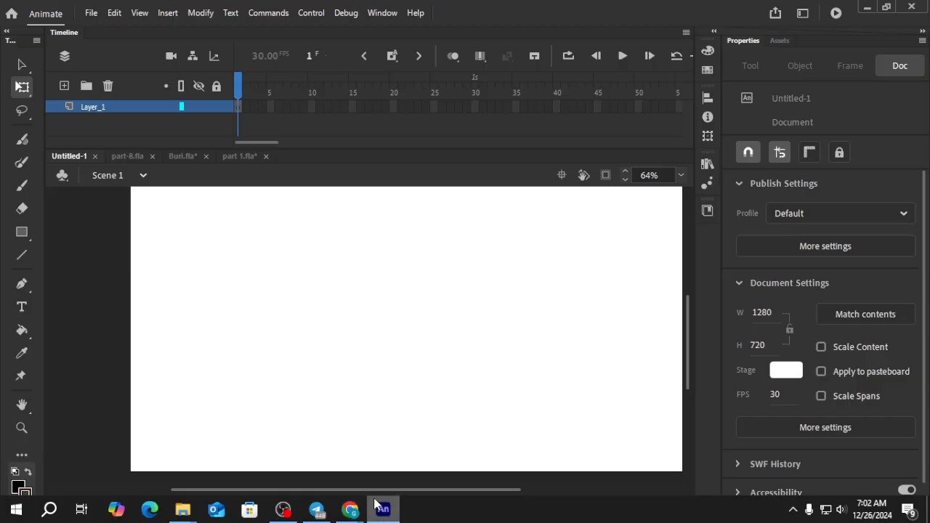
{"action": "scroll", "coordinate": [373, 384], "scroll_direction": "down", "scroll_amount": 1}
{"action": "left_click_drag", "start_coordinate": [399, 491], "coordinate": [424, 497]}
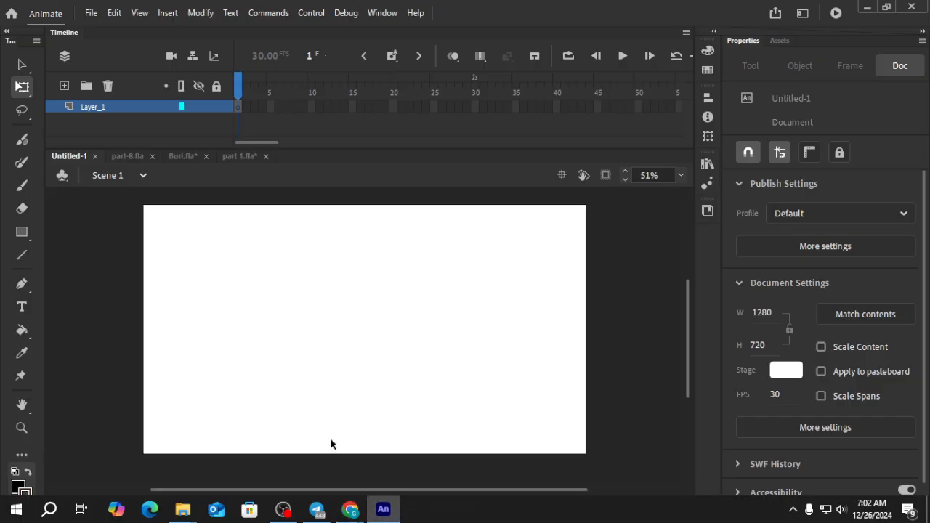
View the part-8.fla scene, and examine the standing old woman's hand up close in Buri.fla.
{"action": "left_click", "coordinate": [117, 155]}
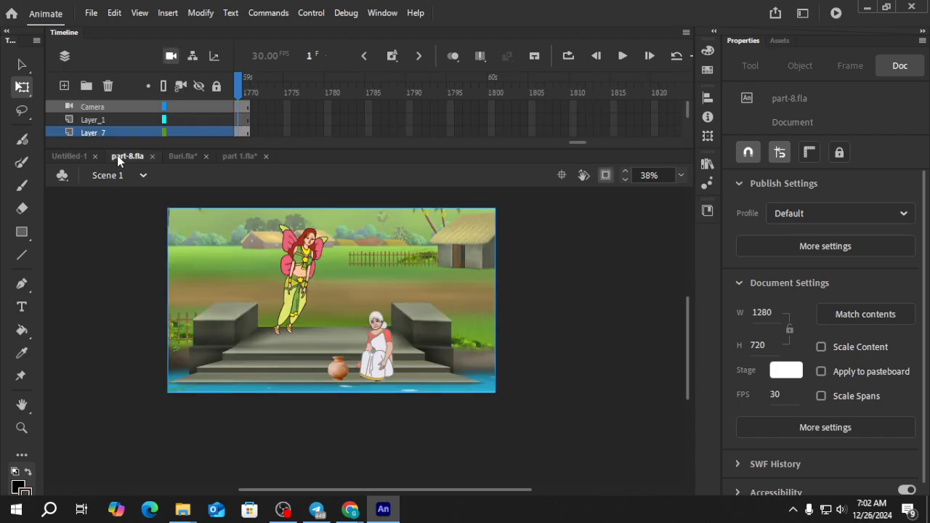
{"action": "left_click", "coordinate": [184, 157]}
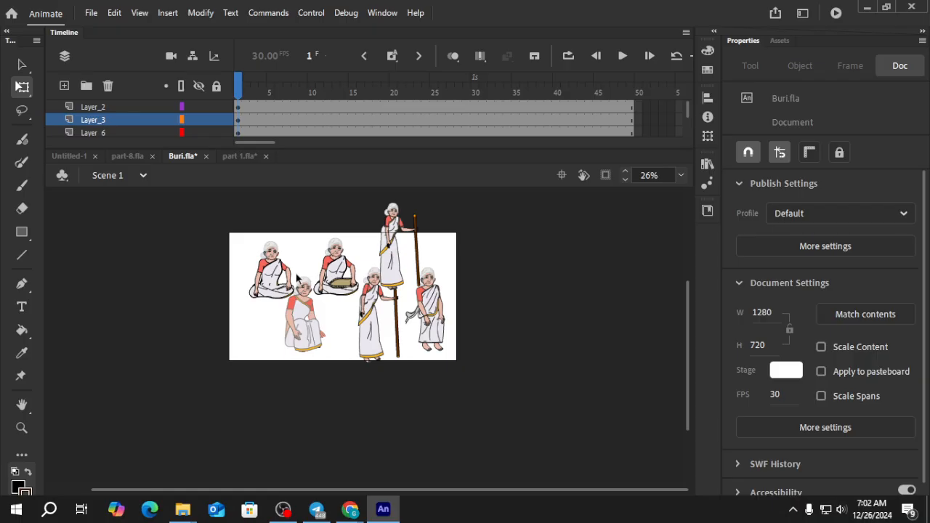
{"action": "scroll", "coordinate": [314, 376], "scroll_direction": "up", "scroll_amount": 3}
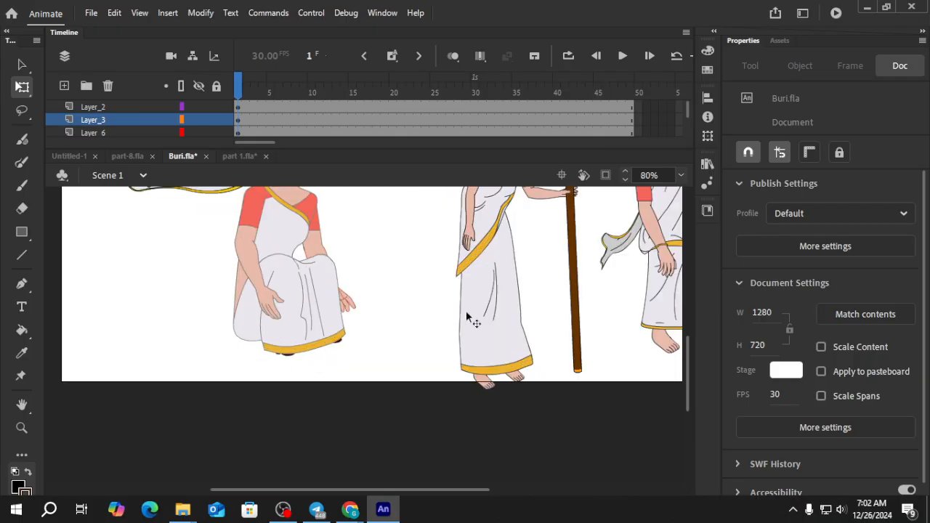
{"action": "scroll", "coordinate": [473, 322], "scroll_direction": "up", "scroll_amount": 2}
{"action": "scroll", "coordinate": [473, 332], "scroll_direction": "up", "scroll_amount": 8}
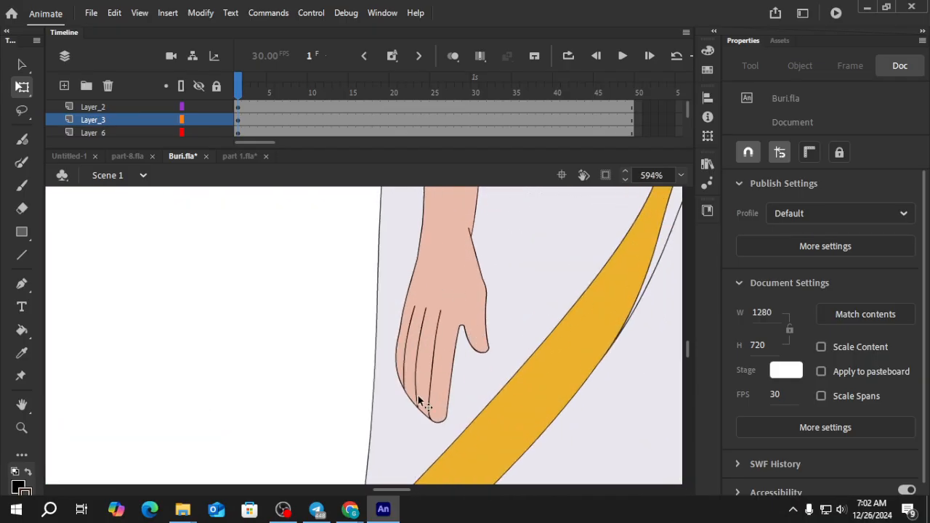
{"action": "scroll", "coordinate": [425, 373], "scroll_direction": "down", "scroll_amount": 8}
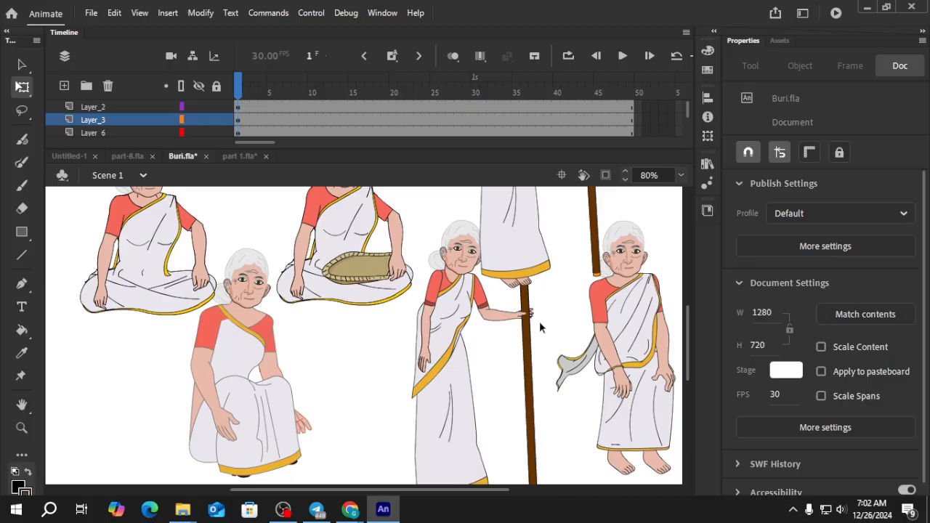
Examine the old woman's poses in Buri.fla, focusing on the hand gripping the walking stick and the feet.
{"action": "scroll", "coordinate": [539, 321], "scroll_direction": "up", "scroll_amount": 2}
{"action": "scroll", "coordinate": [594, 396], "scroll_direction": "down", "scroll_amount": 2}
{"action": "scroll", "coordinate": [660, 409], "scroll_direction": "up", "scroll_amount": 2}
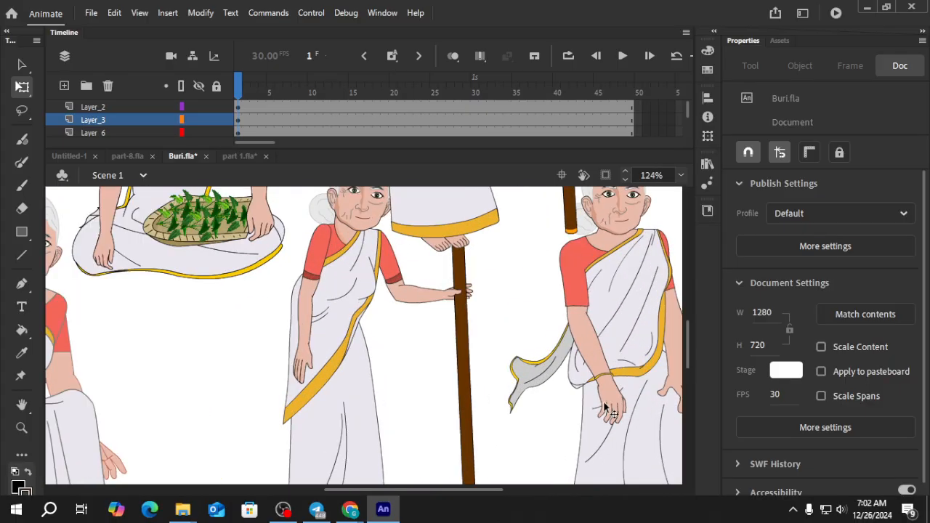
{"action": "scroll", "coordinate": [558, 386], "scroll_direction": "down", "scroll_amount": 3}
{"action": "scroll", "coordinate": [519, 382], "scroll_direction": "down", "scroll_amount": 2}
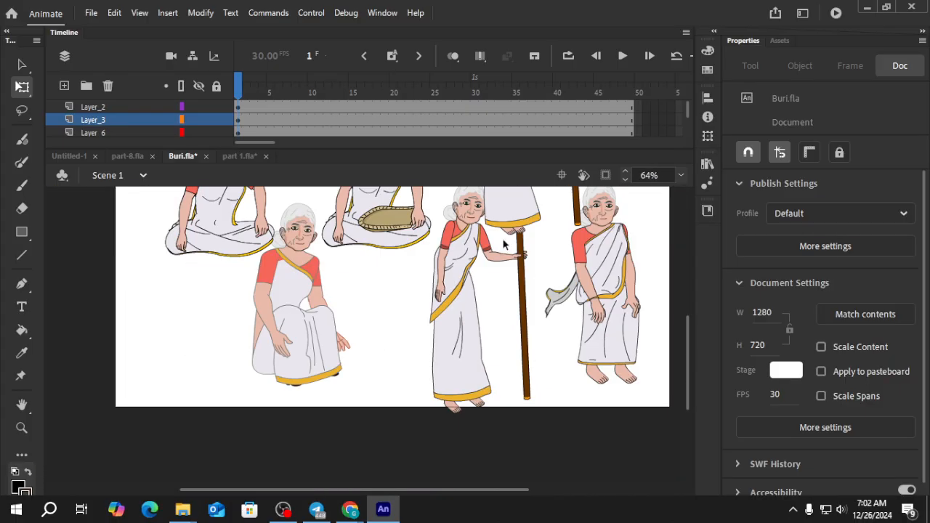
{"action": "scroll", "coordinate": [525, 241], "scroll_direction": "up", "scroll_amount": 1}
{"action": "scroll", "coordinate": [521, 245], "scroll_direction": "up", "scroll_amount": 7}
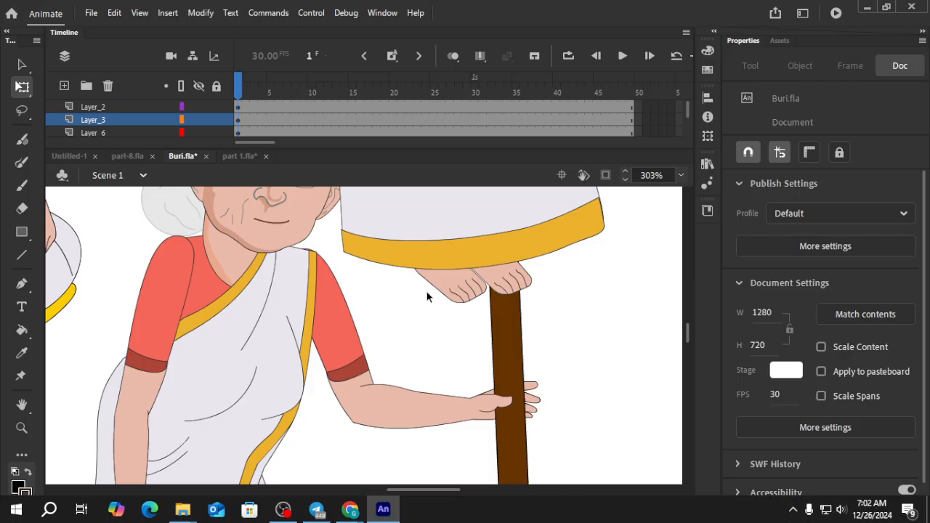
{"action": "scroll", "coordinate": [396, 369], "scroll_direction": "down", "scroll_amount": 7}
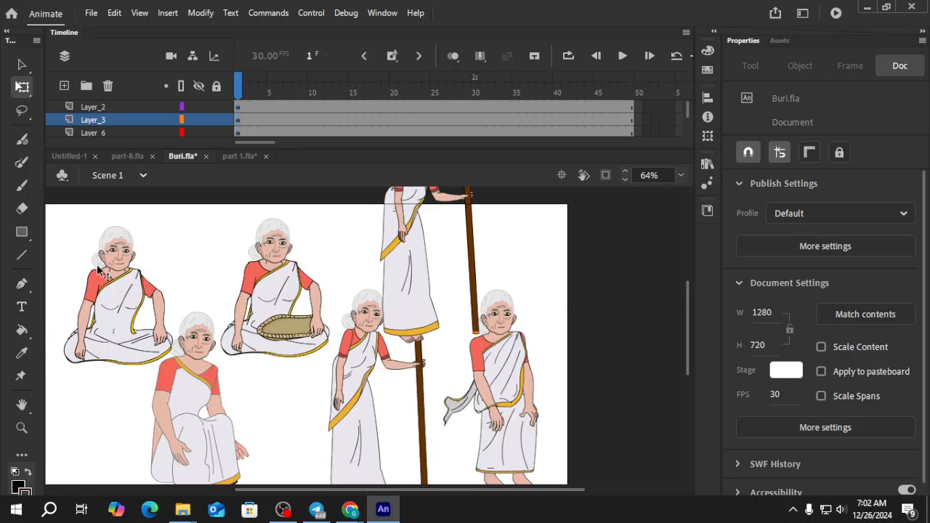
Examine the first seated old woman's face up close, focusing on the eyes, nose, wrinkles and ear.
{"action": "scroll", "coordinate": [106, 270], "scroll_direction": "up", "scroll_amount": 6}
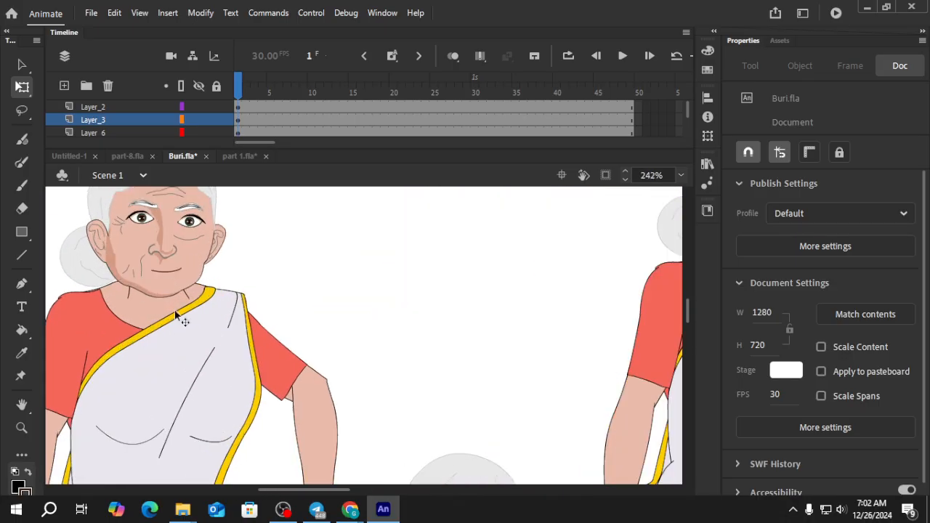
{"action": "scroll", "coordinate": [155, 317], "scroll_direction": "up", "scroll_amount": 2}
{"action": "scroll", "coordinate": [154, 346], "scroll_direction": "up", "scroll_amount": 5}
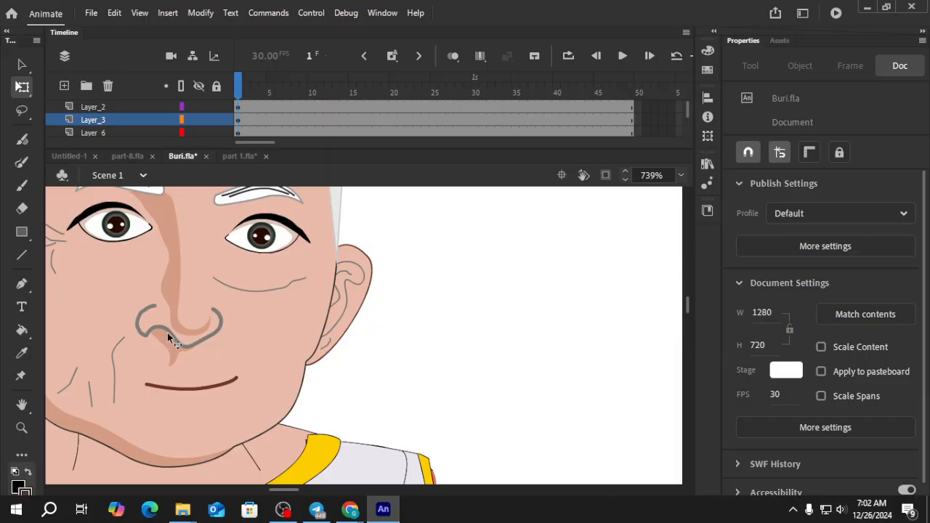
{"action": "scroll", "coordinate": [182, 340], "scroll_direction": "down", "scroll_amount": 4}
{"action": "left_click_drag", "start_coordinate": [302, 489], "coordinate": [287, 496]}
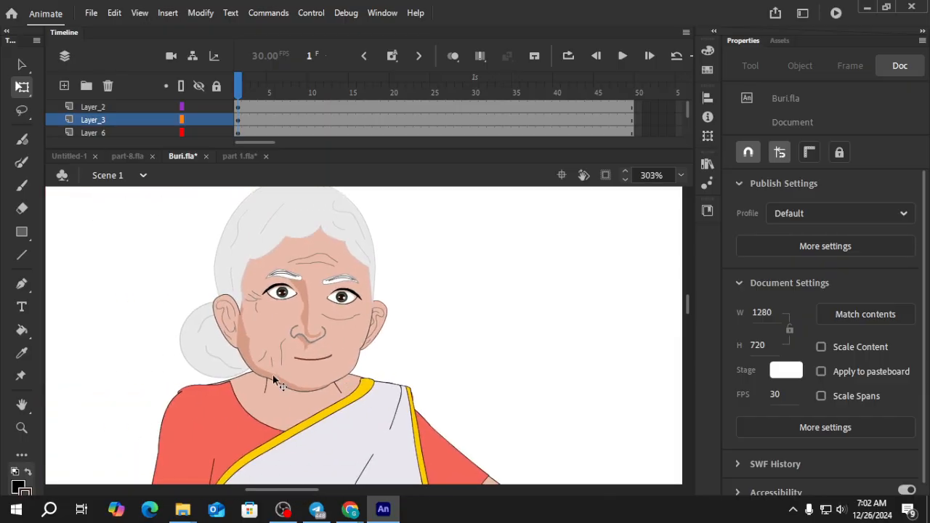
{"action": "scroll", "coordinate": [297, 354], "scroll_direction": "up", "scroll_amount": 4}
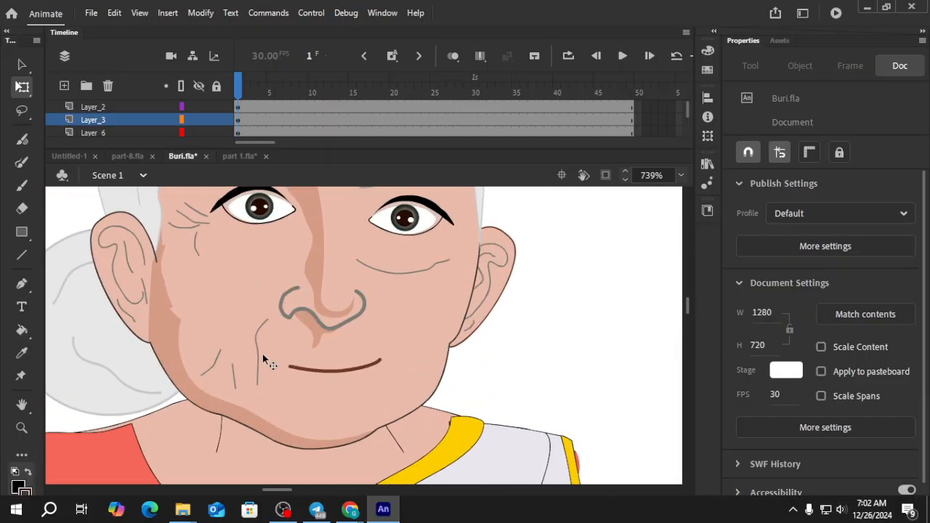
{"action": "scroll", "coordinate": [317, 324], "scroll_direction": "down", "scroll_amount": 2}
{"action": "scroll", "coordinate": [221, 311], "scroll_direction": "up", "scroll_amount": 5}
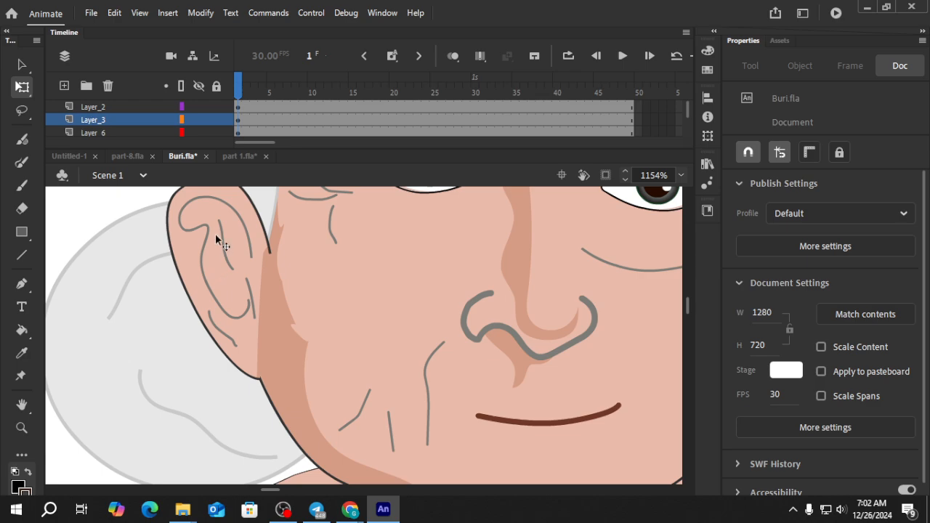
{"action": "scroll", "coordinate": [248, 356], "scroll_direction": "down", "scroll_amount": 5}
{"action": "scroll", "coordinate": [248, 359], "scroll_direction": "down", "scroll_amount": 2}
{"action": "scroll", "coordinate": [309, 354], "scroll_direction": "down", "scroll_amount": 3}
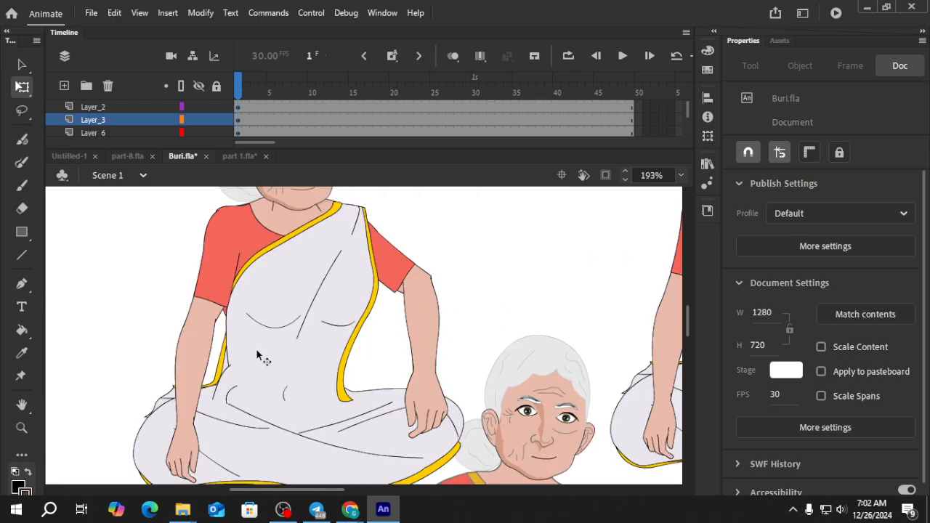
Examine the seated woman's cross-legged pose, focusing on the arms and the hands resting on the legs.
{"action": "scroll", "coordinate": [257, 353], "scroll_direction": "down", "scroll_amount": 2}
{"action": "scroll", "coordinate": [255, 367], "scroll_direction": "up", "scroll_amount": 1}
{"action": "scroll", "coordinate": [253, 386], "scroll_direction": "down", "scroll_amount": 2}
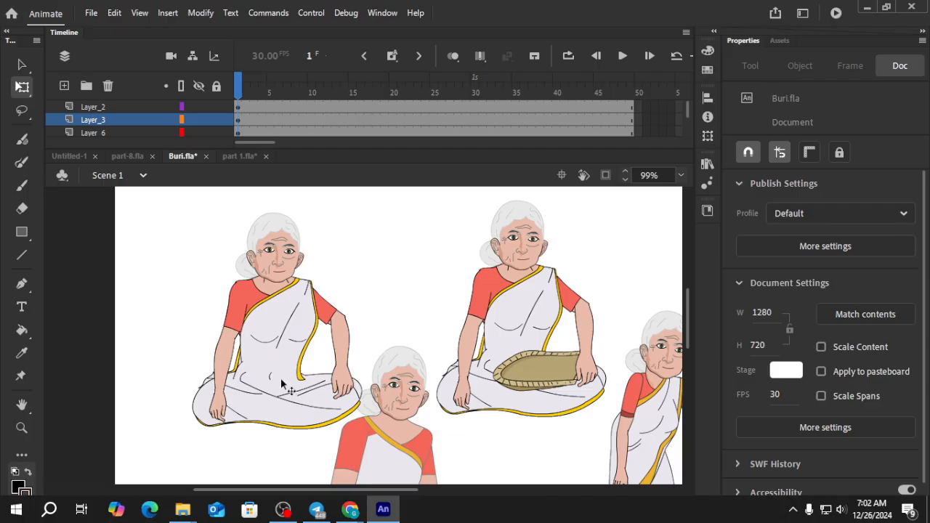
{"action": "scroll", "coordinate": [282, 384], "scroll_direction": "down", "scroll_amount": 2}
{"action": "scroll", "coordinate": [252, 382], "scroll_direction": "up", "scroll_amount": 2}
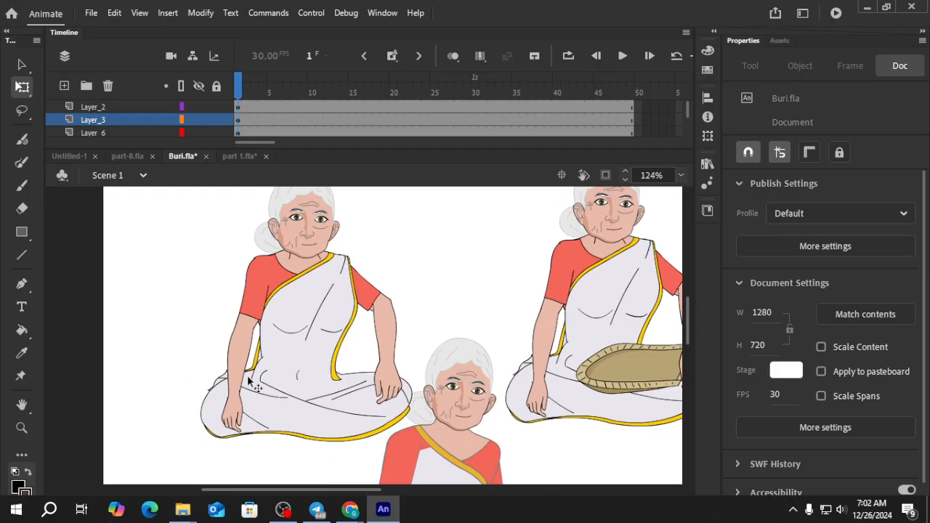
{"action": "scroll", "coordinate": [232, 325], "scroll_direction": "down", "scroll_amount": 2}
{"action": "scroll", "coordinate": [242, 336], "scroll_direction": "up", "scroll_amount": 1}
{"action": "scroll", "coordinate": [247, 345], "scroll_direction": "down", "scroll_amount": 2}
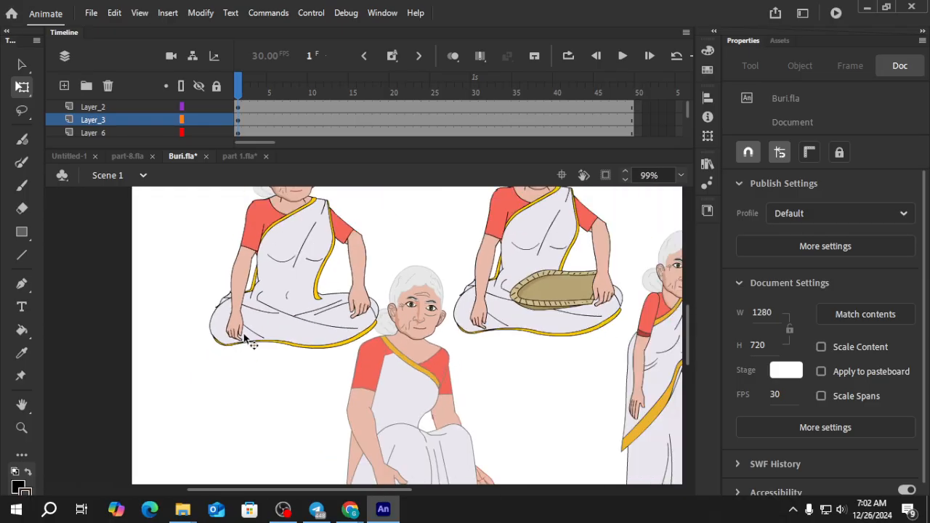
Copy the forearm and hand on layer Dh3's side from the first seated woman's symbol and paste them into Untitled-1.
{"action": "scroll", "coordinate": [249, 355], "scroll_direction": "up", "scroll_amount": 2}
{"action": "left_click", "coordinate": [240, 385]}
{"action": "double_click", "coordinate": [242, 382]}
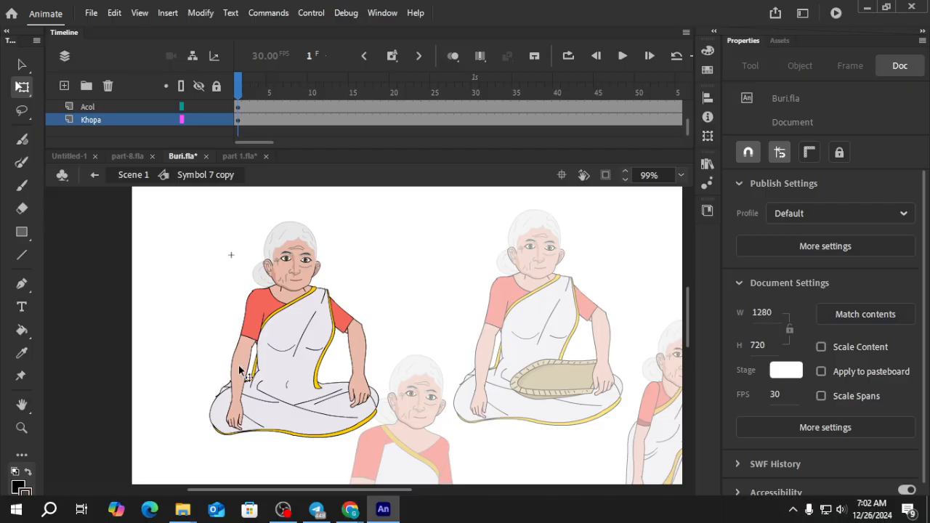
{"action": "left_click", "coordinate": [243, 378]}
{"action": "left_click", "coordinate": [236, 418], "text": "shift"}
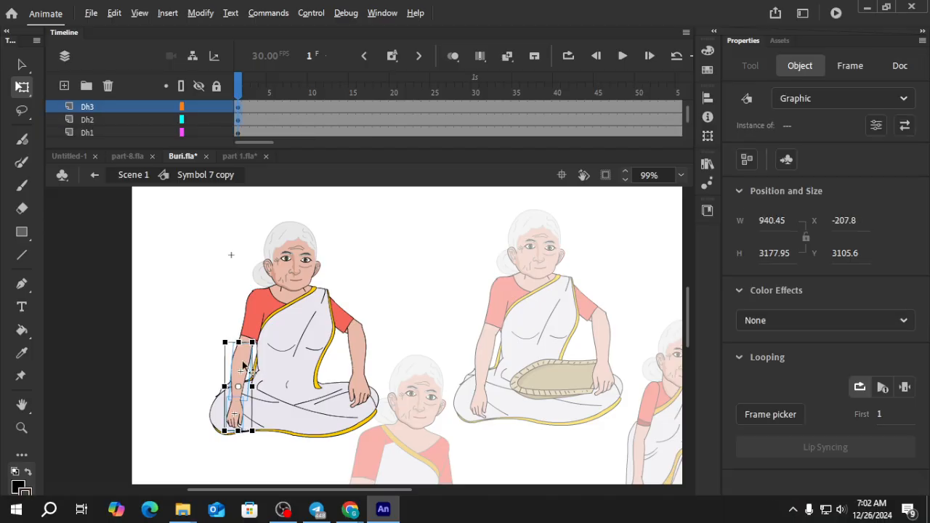
{"action": "left_click_drag", "start_coordinate": [243, 362], "coordinate": [153, 355]}
{"action": "key", "text": "ctrl+z"}
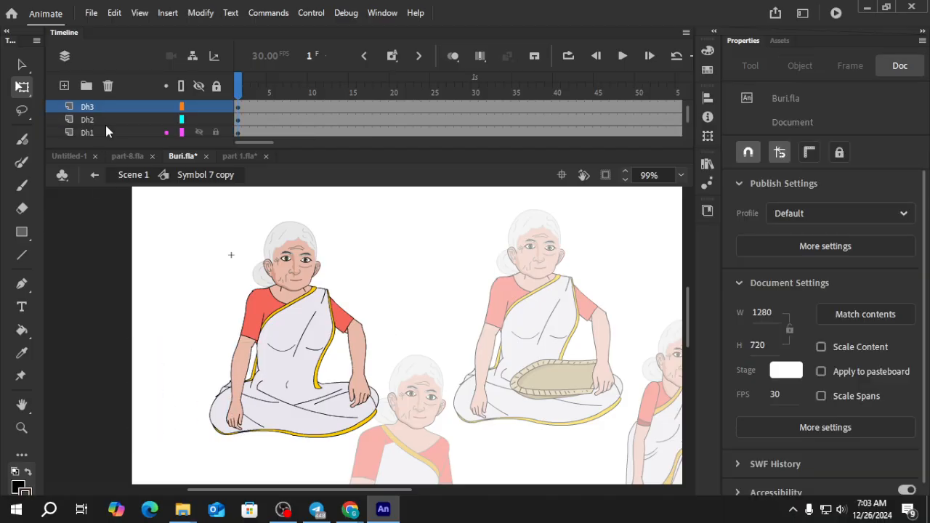
{"action": "left_click", "coordinate": [239, 156]}
{"action": "left_click", "coordinate": [72, 157]}
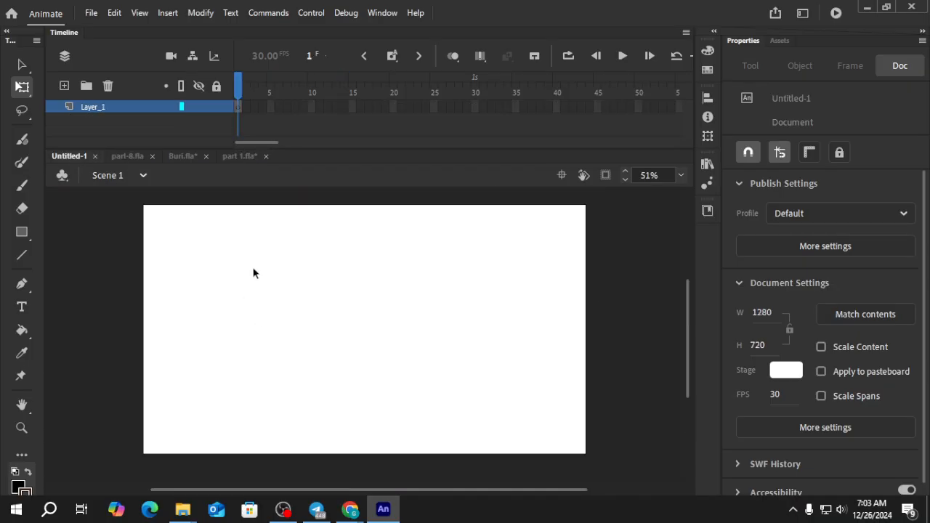
{"action": "key", "text": "ctrl+v"}
{"action": "scroll", "coordinate": [273, 322], "scroll_direction": "down", "scroll_amount": 2}
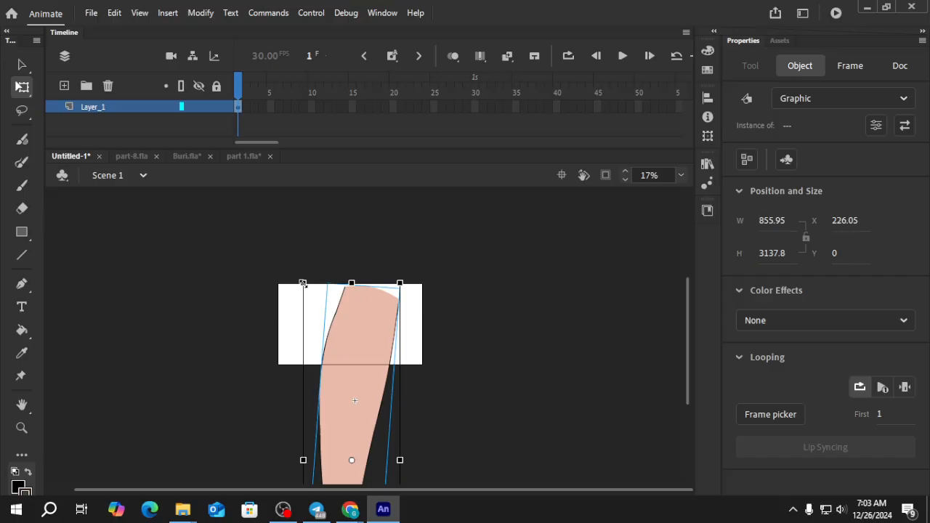
Scale the pasted arm to about 462 by 126 px, rotate it horizontally with the hand pointing right, and place it on the stage's left half.
{"action": "left_click_drag", "start_coordinate": [303, 283], "coordinate": [339, 414]}
{"action": "left_click_drag", "start_coordinate": [358, 444], "coordinate": [398, 334]}
{"action": "scroll", "coordinate": [355, 345], "scroll_direction": "up", "scroll_amount": 3}
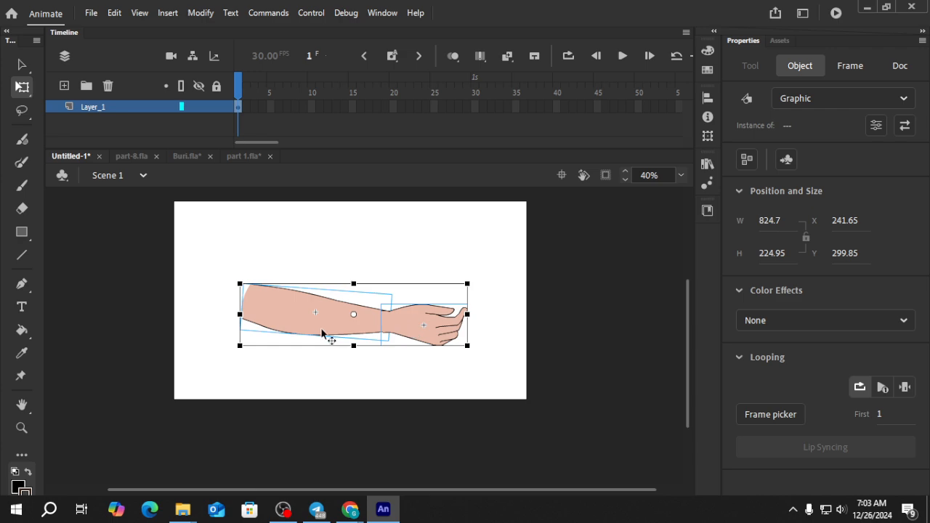
{"action": "left_click_drag", "start_coordinate": [328, 336], "coordinate": [172, 313]}
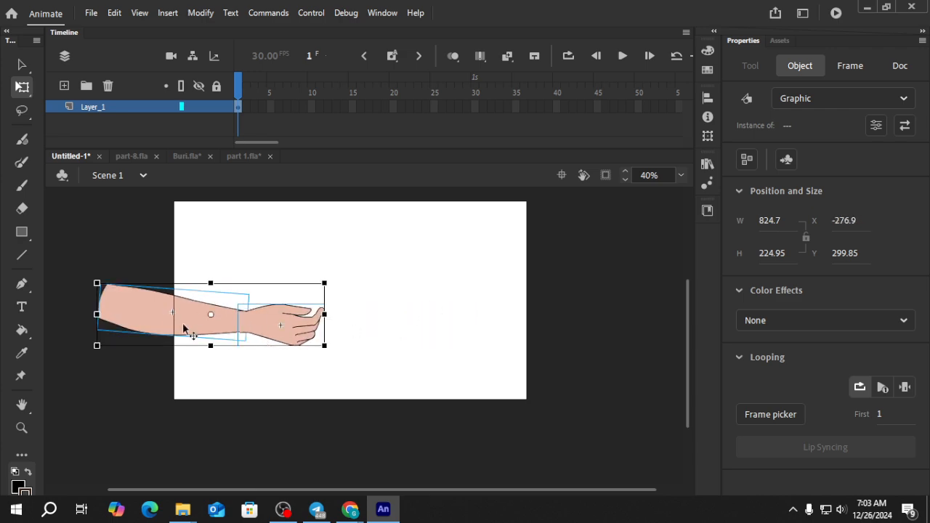
{"action": "left_click_drag", "start_coordinate": [97, 283], "coordinate": [121, 297]}
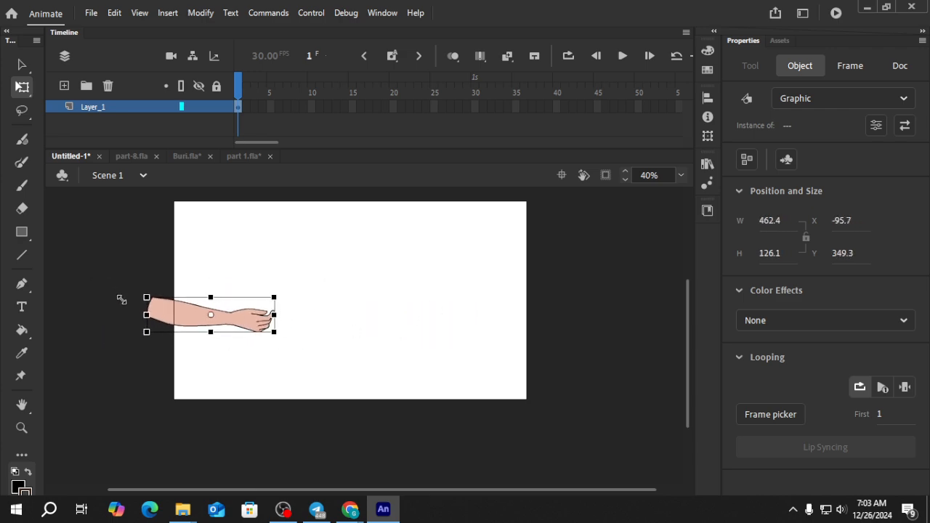
{"action": "mouse_move", "coordinate": [227, 322]}
{"action": "left_mouse_down"}
{"action": "mouse_move", "coordinate": [209, 322]}
{"action": "mouse_move", "coordinate": [237, 314]}
{"action": "left_mouse_up"}
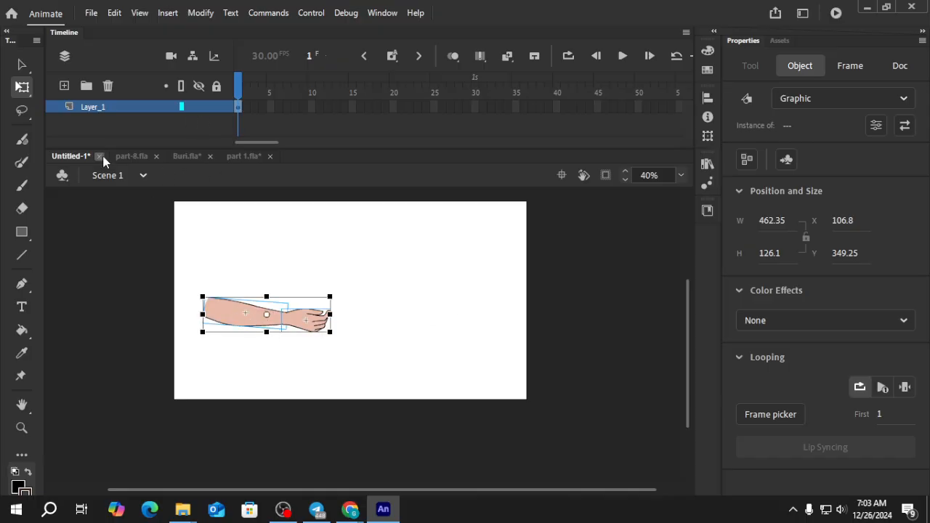
Copy the other forearm and hand, on layer bh3's side, from the first seated woman's symbol in Buri.fla.
{"action": "left_click", "coordinate": [132, 157]}
{"action": "left_click", "coordinate": [187, 156]}
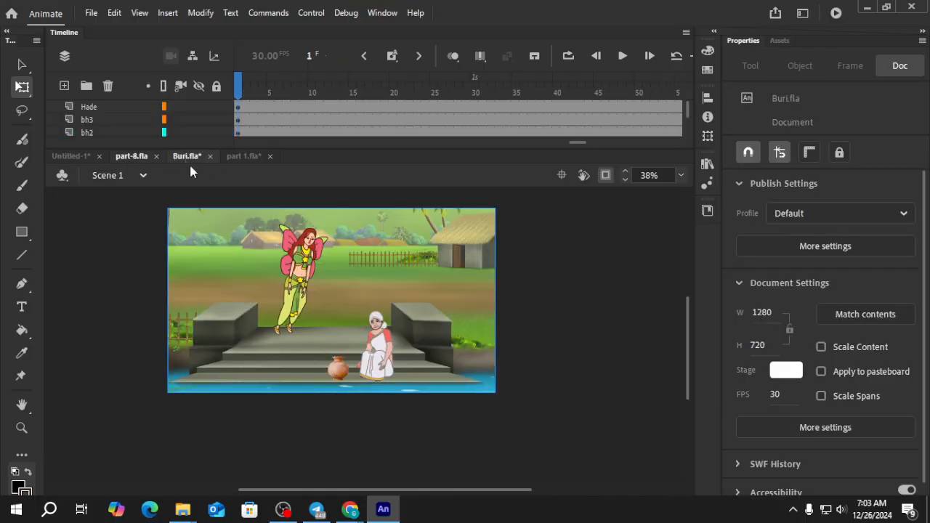
{"action": "scroll", "coordinate": [322, 324], "scroll_direction": "down", "scroll_amount": 5}
{"action": "scroll", "coordinate": [314, 377], "scroll_direction": "down", "scroll_amount": 2}
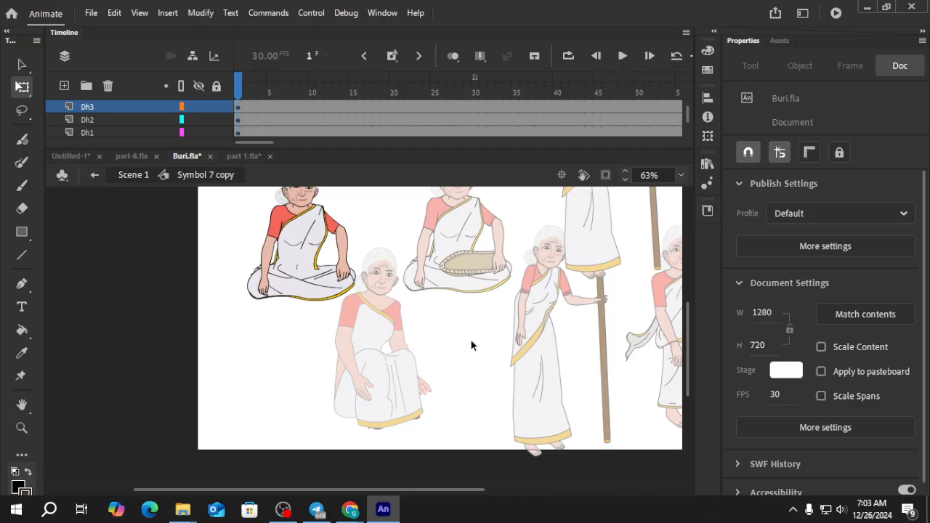
{"action": "double_click", "coordinate": [155, 322]}
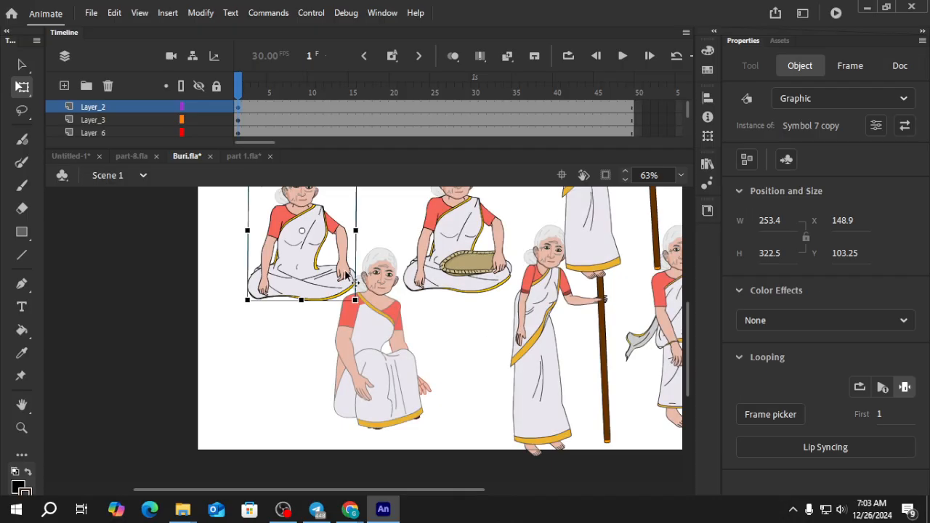
{"action": "scroll", "coordinate": [347, 275], "scroll_direction": "up", "scroll_amount": 5}
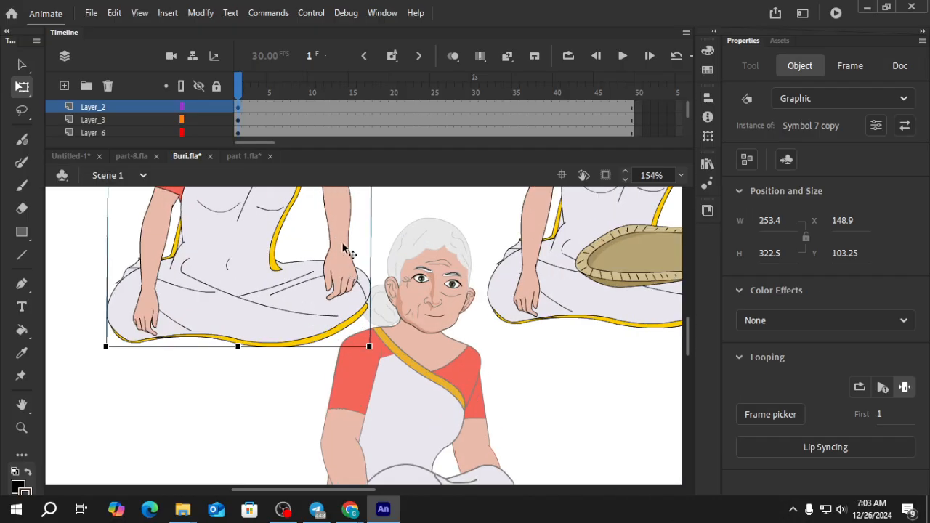
{"action": "double_click", "coordinate": [346, 255]}
{"action": "scroll", "coordinate": [347, 305], "scroll_direction": "up", "scroll_amount": 3}
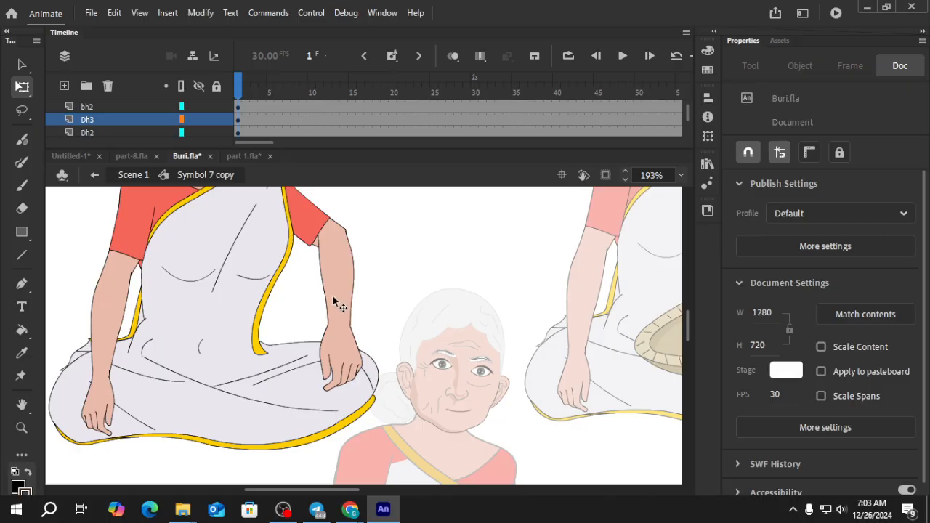
{"action": "left_click", "coordinate": [334, 295]}
{"action": "left_click", "coordinate": [336, 357], "text": "shift"}
{"action": "left_click_drag", "start_coordinate": [339, 274], "coordinate": [410, 294]}
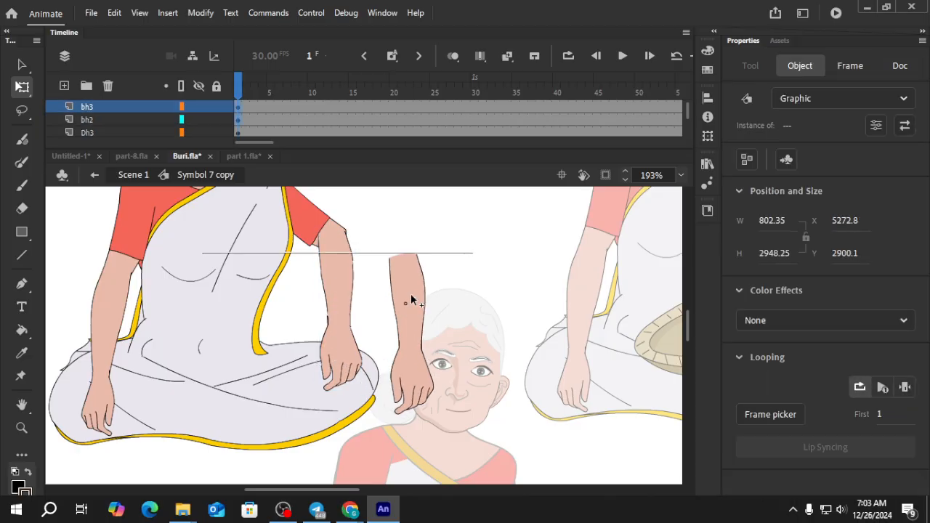
{"action": "key", "text": "Delete"}
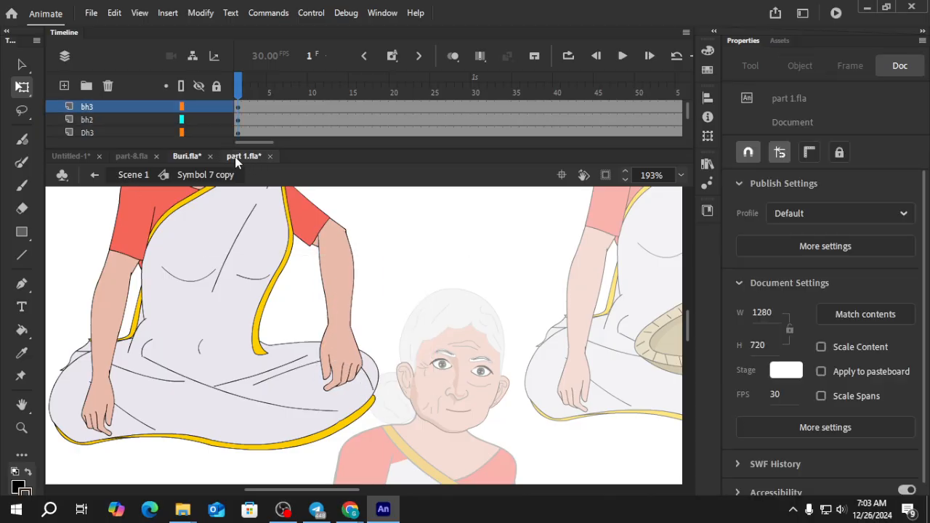
Add a new layer above Layer_1 in Untitled-1 and paste the second forearm and hand onto it.
{"action": "left_click", "coordinate": [244, 155]}
{"action": "left_click", "coordinate": [69, 156]}
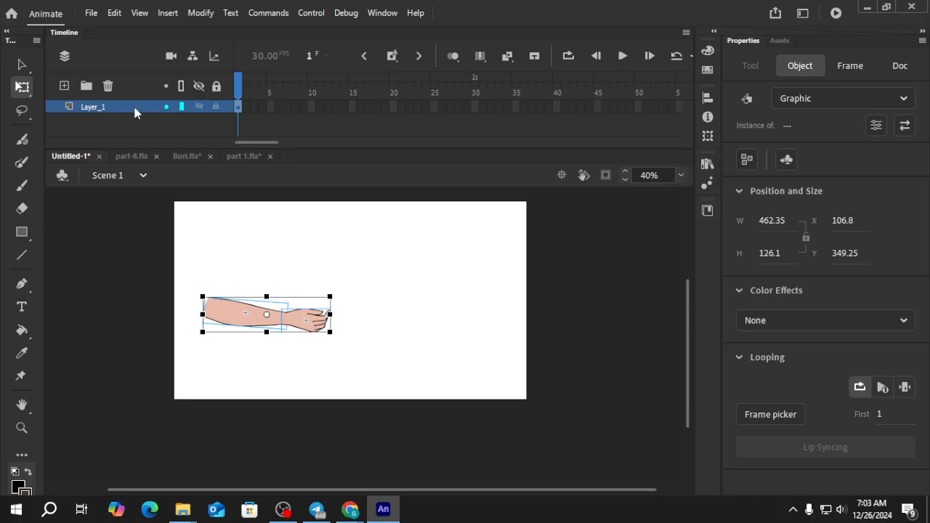
{"action": "left_click", "coordinate": [64, 87]}
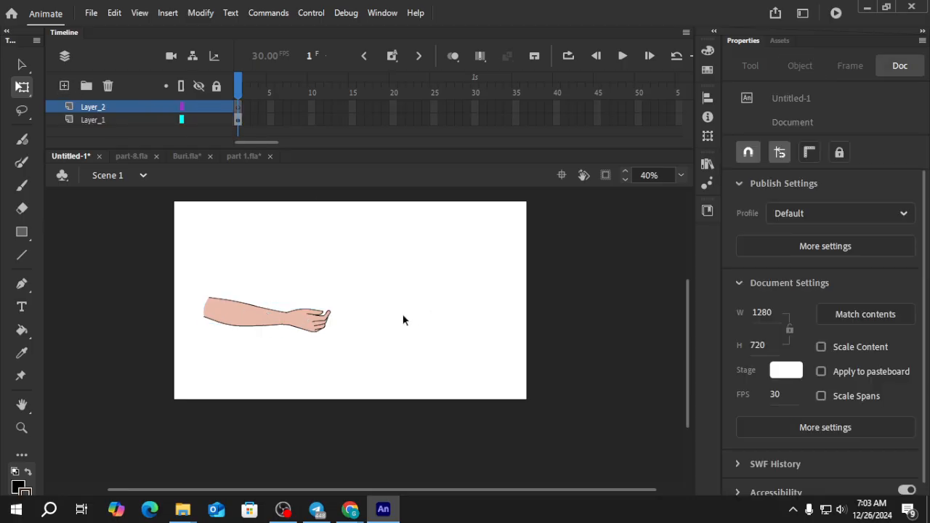
{"action": "key", "text": "ctrl+v"}
{"action": "scroll", "coordinate": [356, 308], "scroll_direction": "down", "scroll_amount": 3}
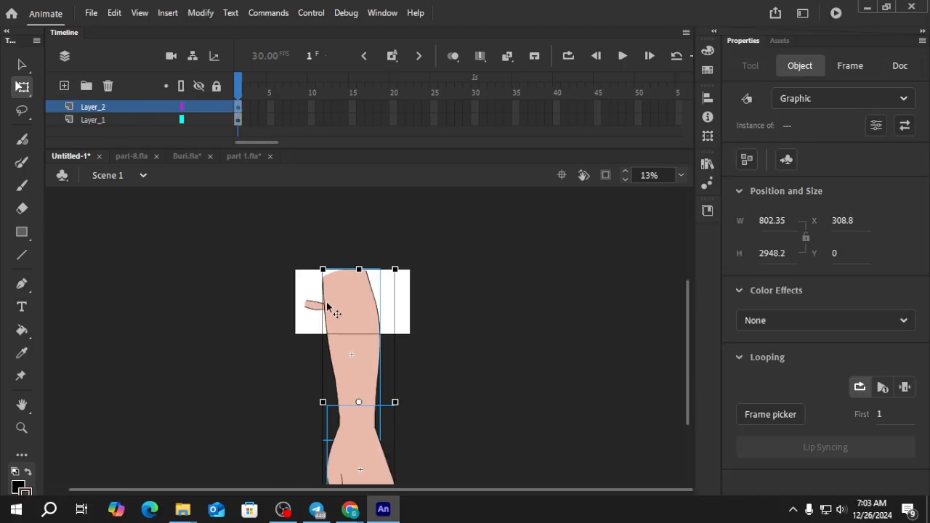
Shrink the second arm, rotate it so its hand points toward the first one, and check the hand inside its symbol.
{"action": "left_click_drag", "start_coordinate": [396, 269], "coordinate": [386, 308]}
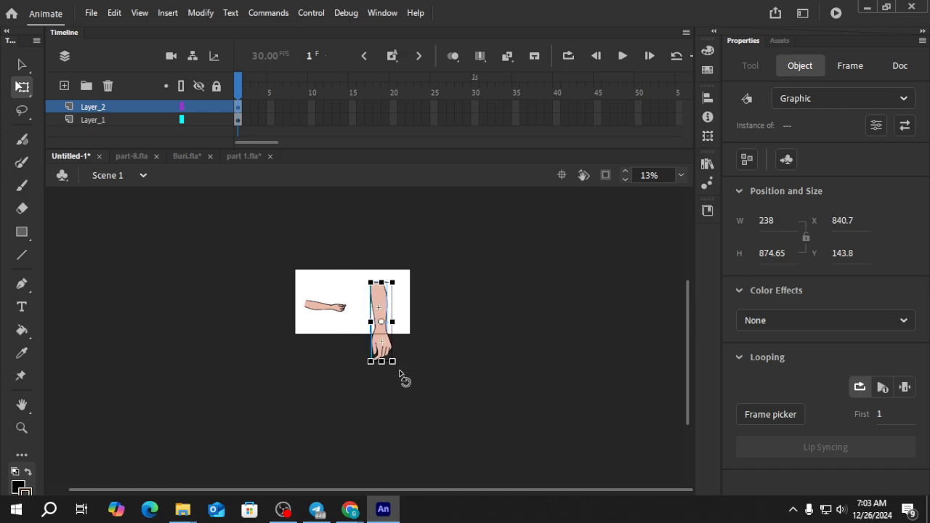
{"action": "left_click_drag", "start_coordinate": [399, 373], "coordinate": [359, 355]}
{"action": "scroll", "coordinate": [367, 341], "scroll_direction": "up", "scroll_amount": 3}
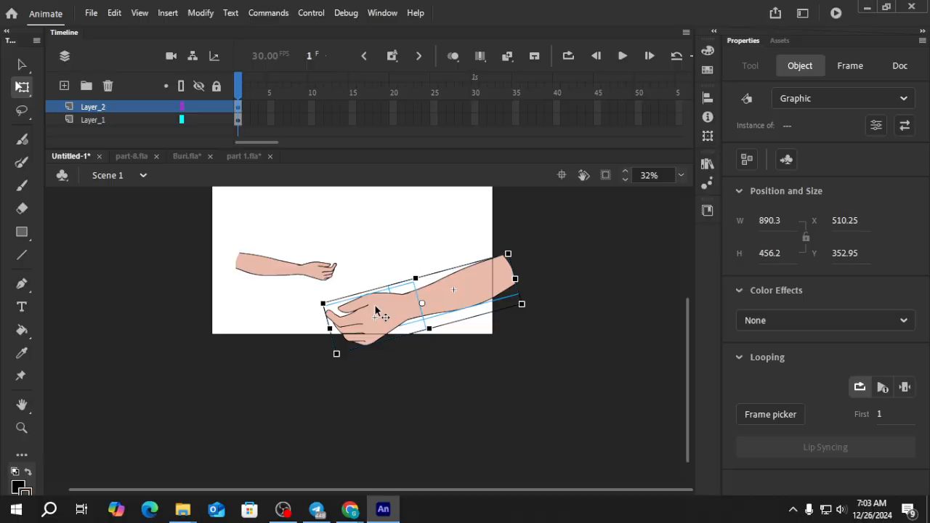
{"action": "double_click", "coordinate": [379, 318]}
{"action": "double_click", "coordinate": [378, 317]}
{"action": "double_click", "coordinate": [416, 385]}
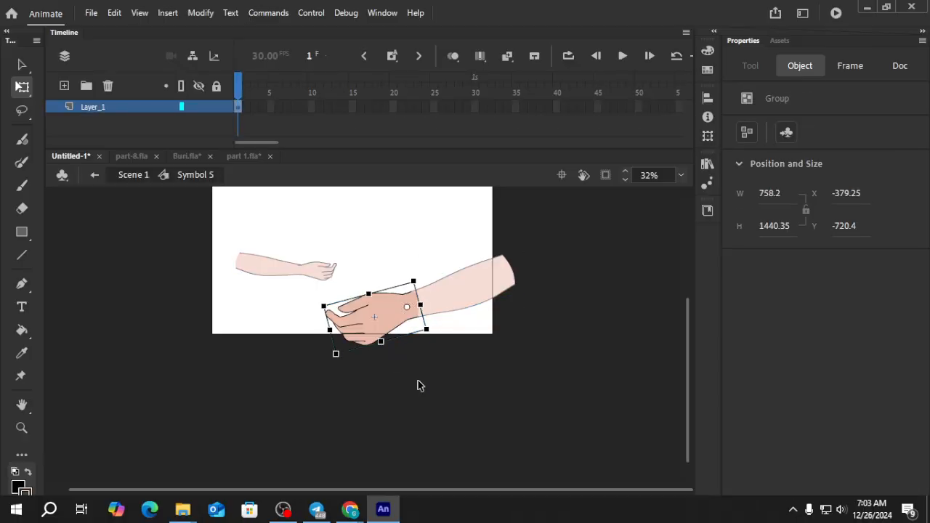
{"action": "double_click", "coordinate": [417, 385]}
{"action": "left_click", "coordinate": [416, 385]}
Delete the second forearm and hand from Layer_2.
{"action": "left_click", "coordinate": [420, 298]}
{"action": "left_click", "coordinate": [385, 334], "text": "shift"}
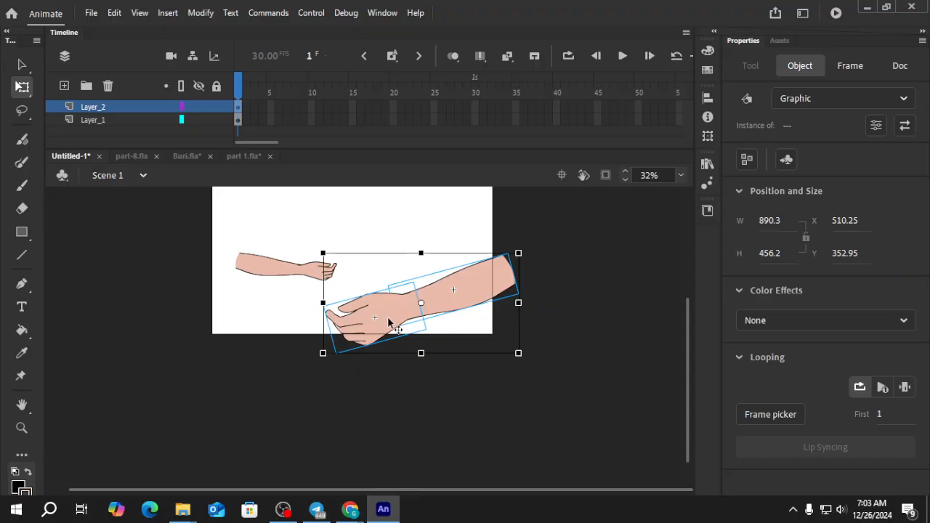
{"action": "key", "text": "Delete"}
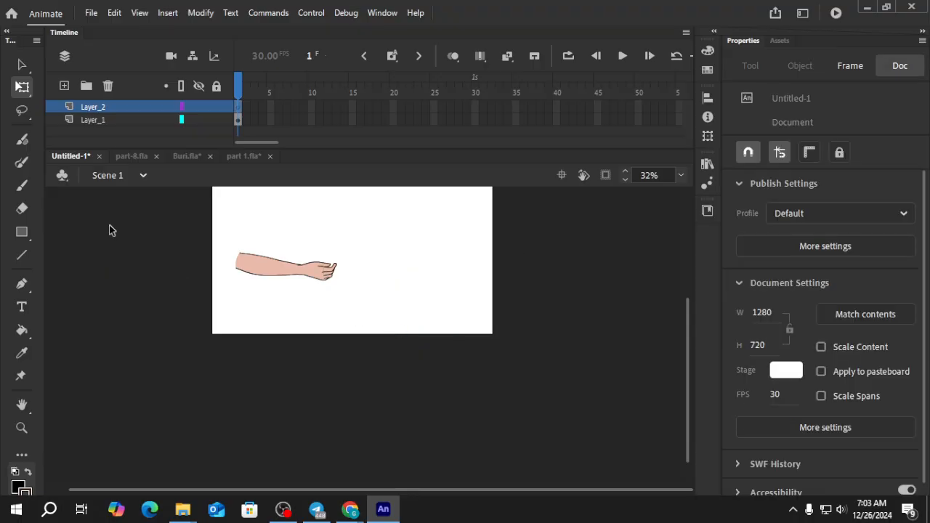
Copy the forearm and hand on layer bh2 from the crouching woman's symbol in Buri.fla.
{"action": "left_click", "coordinate": [189, 165]}
{"action": "scroll", "coordinate": [301, 368], "scroll_direction": "down", "scroll_amount": 4}
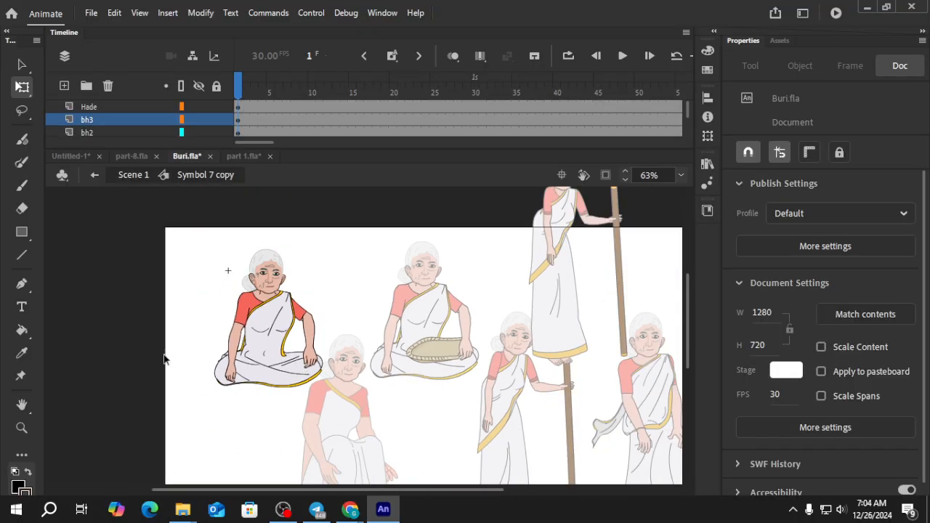
{"action": "double_click", "coordinate": [153, 355]}
{"action": "scroll", "coordinate": [581, 372], "scroll_direction": "down", "scroll_amount": 3}
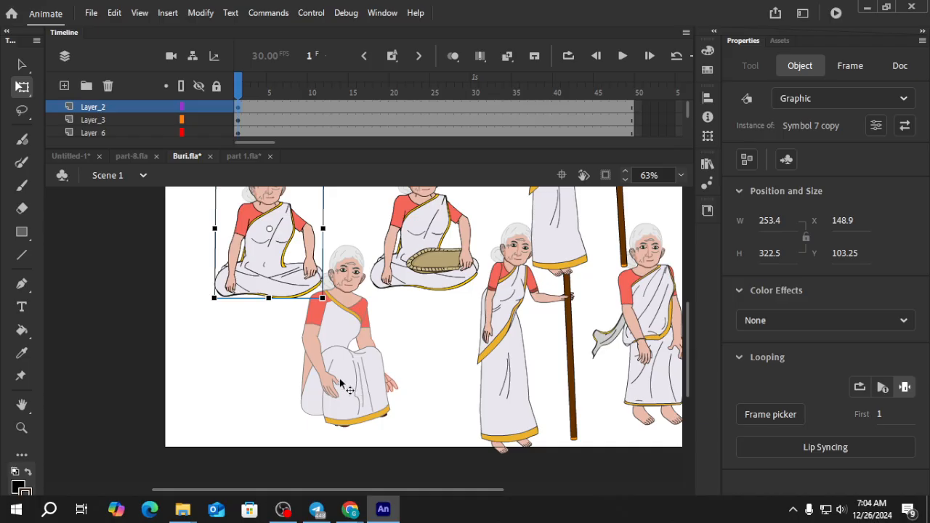
{"action": "left_click", "coordinate": [418, 375]}
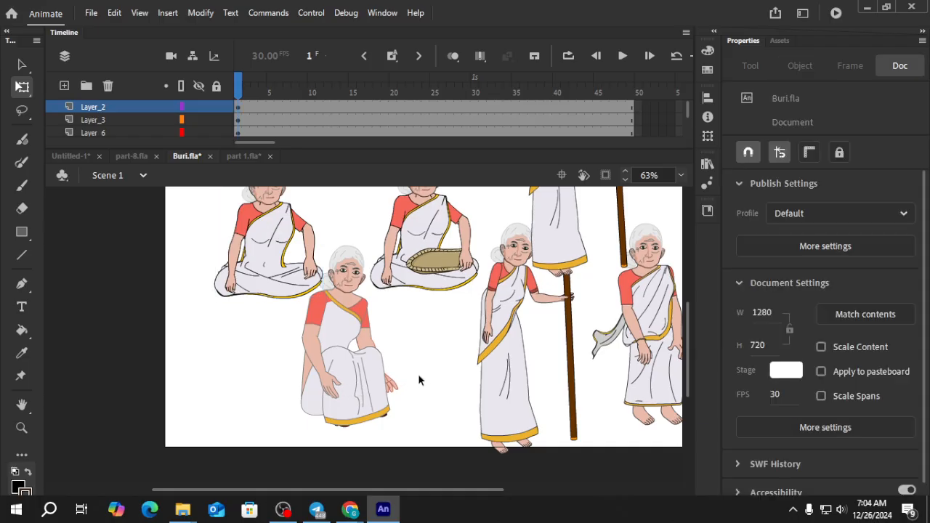
{"action": "scroll", "coordinate": [377, 350], "scroll_direction": "up", "scroll_amount": 3}
{"action": "double_click", "coordinate": [357, 326]}
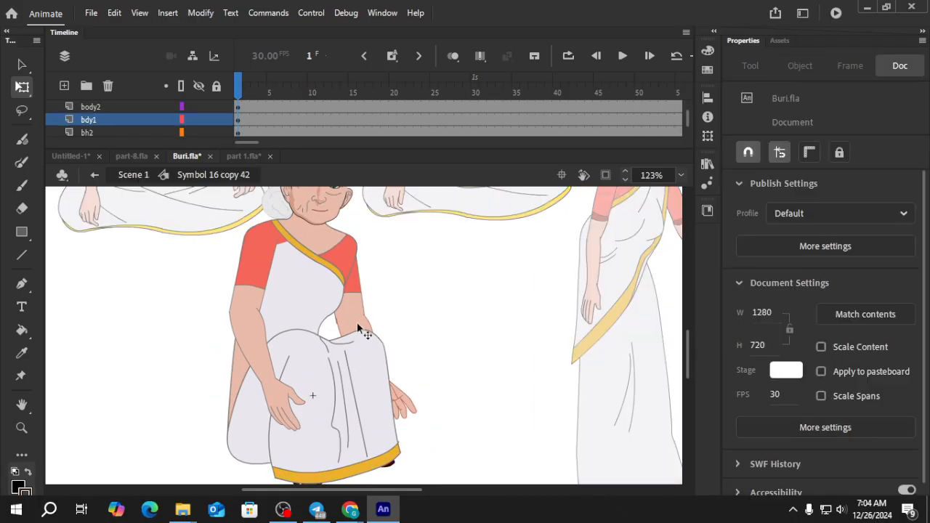
{"action": "left_click", "coordinate": [357, 326]}
{"action": "left_click_drag", "start_coordinate": [357, 327], "coordinate": [468, 320]}
{"action": "key", "text": "Delete"}
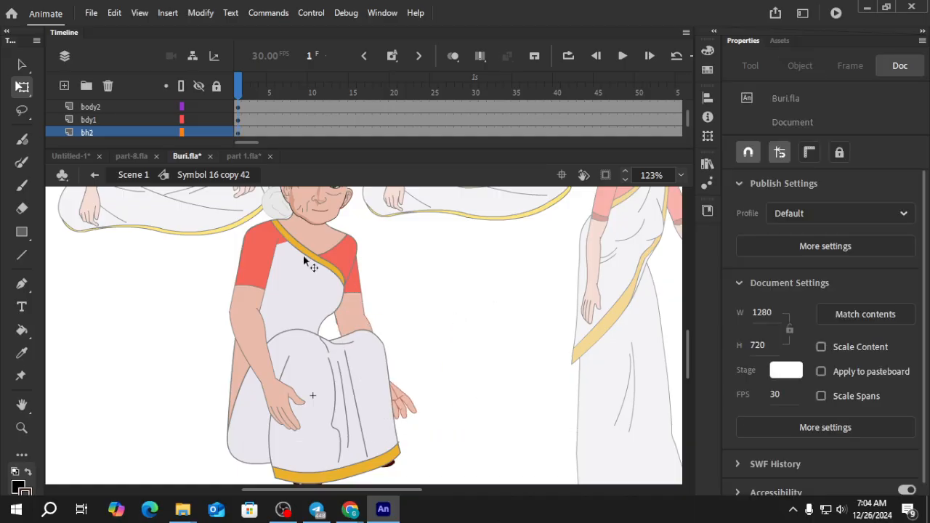
Try the crouching woman's arm on Layer_2 of Untitled-1, rotated to point toward the first hand, and delete it.
{"action": "left_click", "coordinate": [73, 156]}
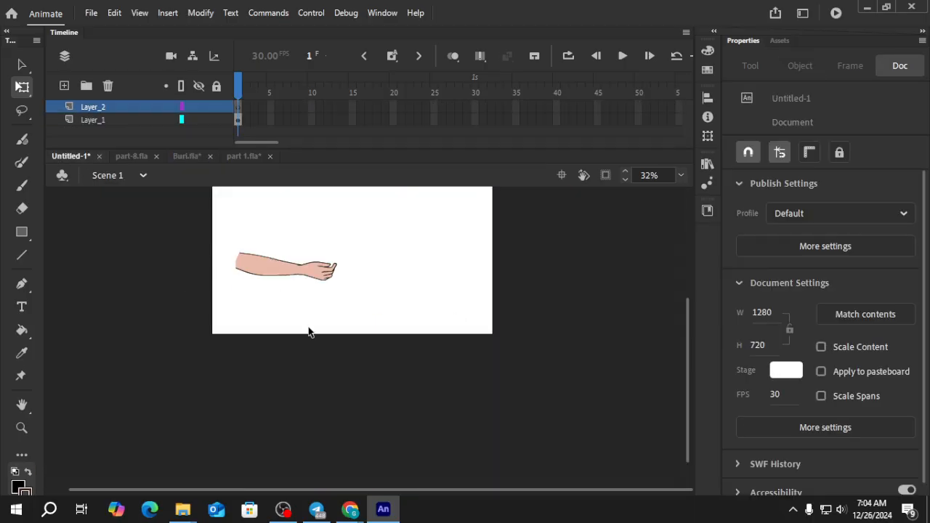
{"action": "key", "text": "ctrl+v"}
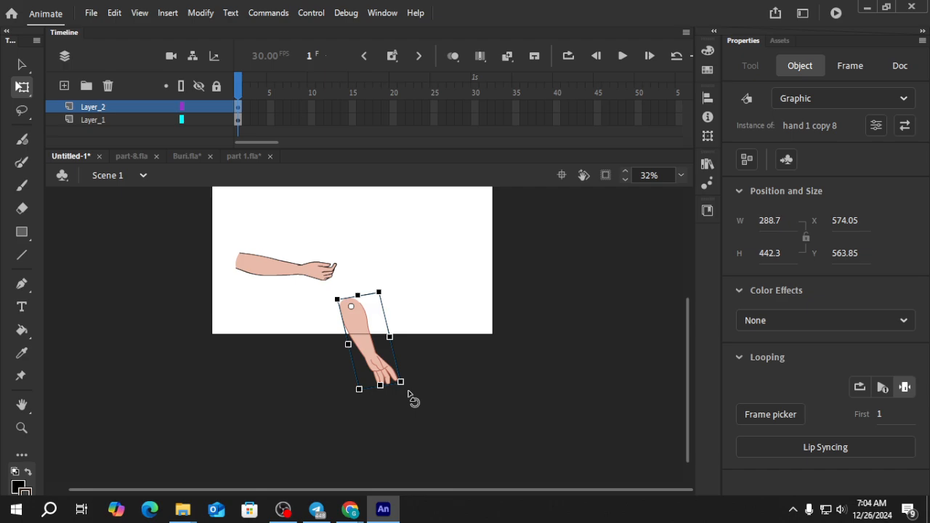
{"action": "left_click_drag", "start_coordinate": [409, 394], "coordinate": [301, 339]}
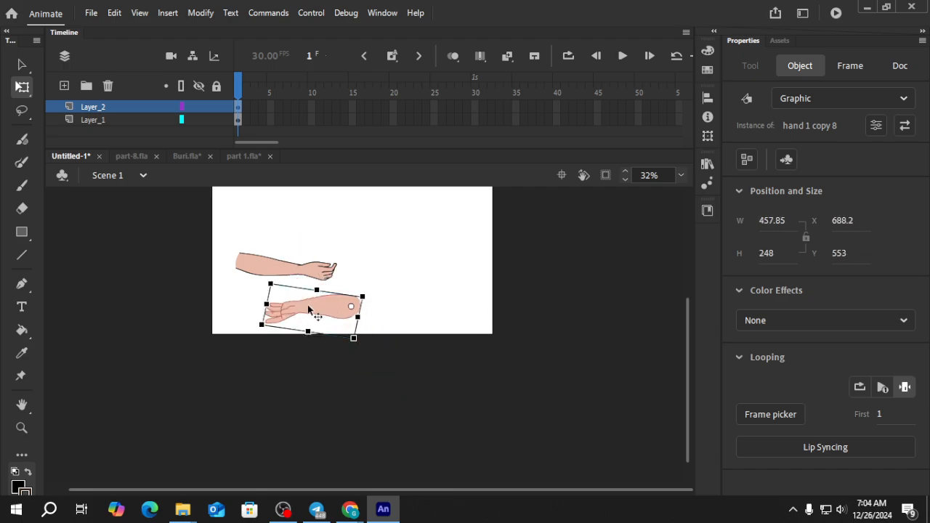
{"action": "key", "text": "Delete"}
Open the Animate document Sowrov from D:, folder Free CARECHTER > Human charachter > SOWROB.
{"action": "mouse_move", "coordinate": [182, 509]}
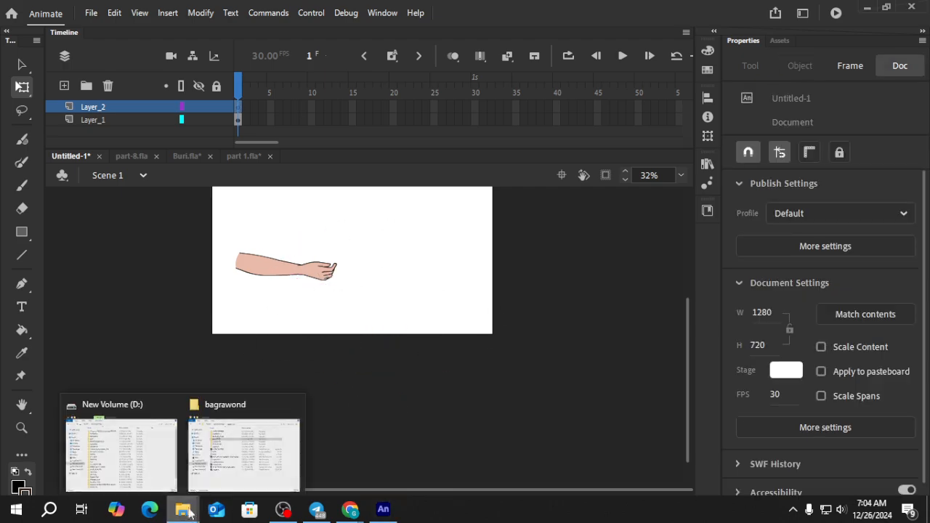
{"action": "left_click", "coordinate": [240, 462]}
{"action": "left_click", "coordinate": [246, 289]}
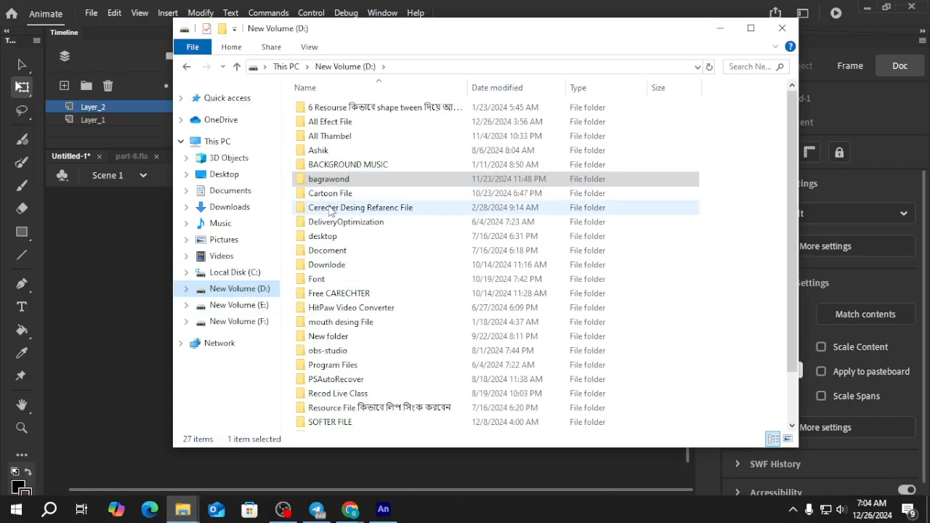
{"action": "double_click", "coordinate": [348, 294]}
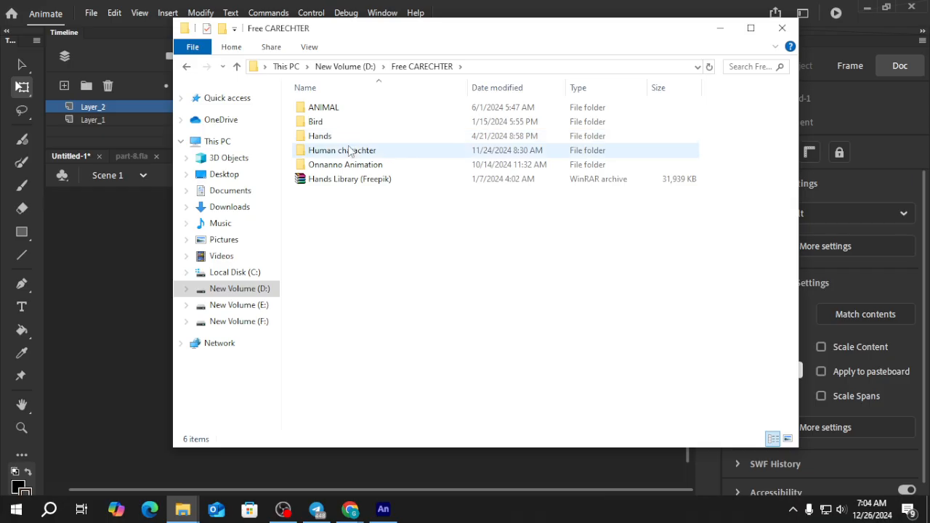
{"action": "double_click", "coordinate": [344, 153]}
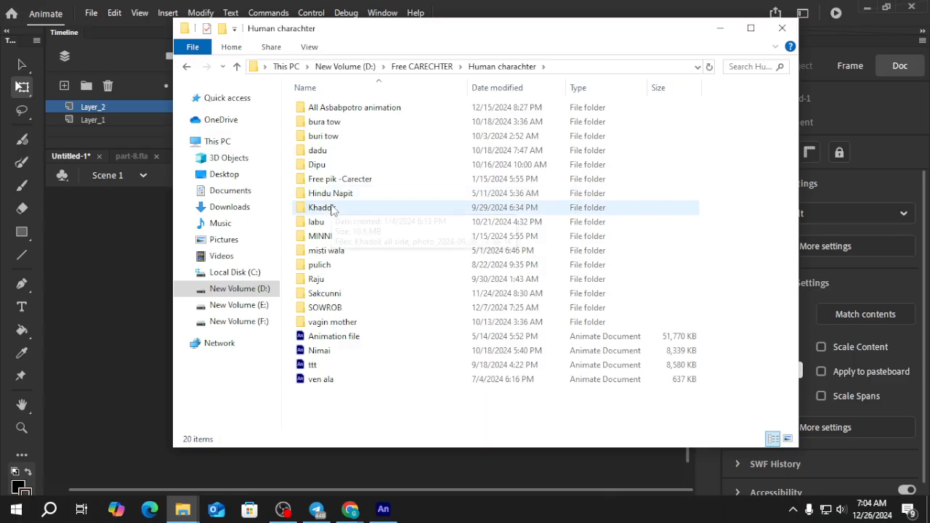
{"action": "double_click", "coordinate": [323, 307]}
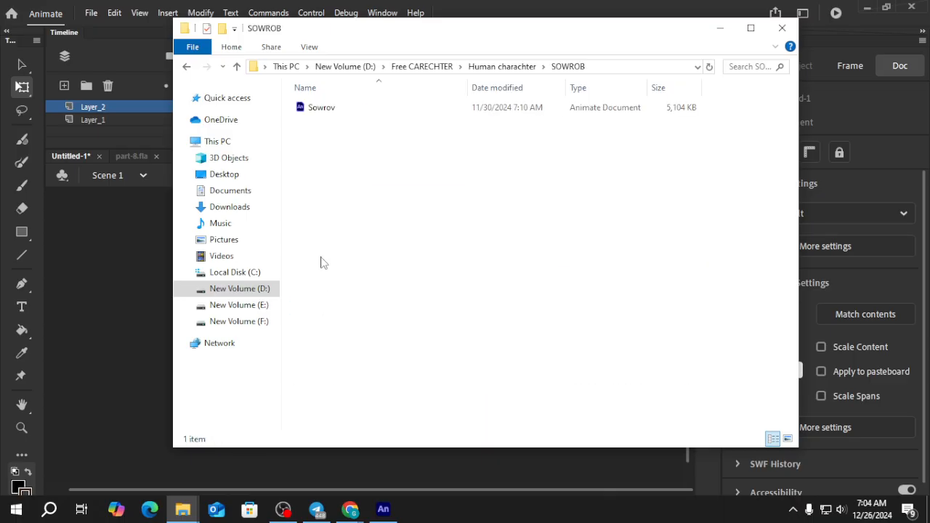
{"action": "double_click", "coordinate": [319, 109]}
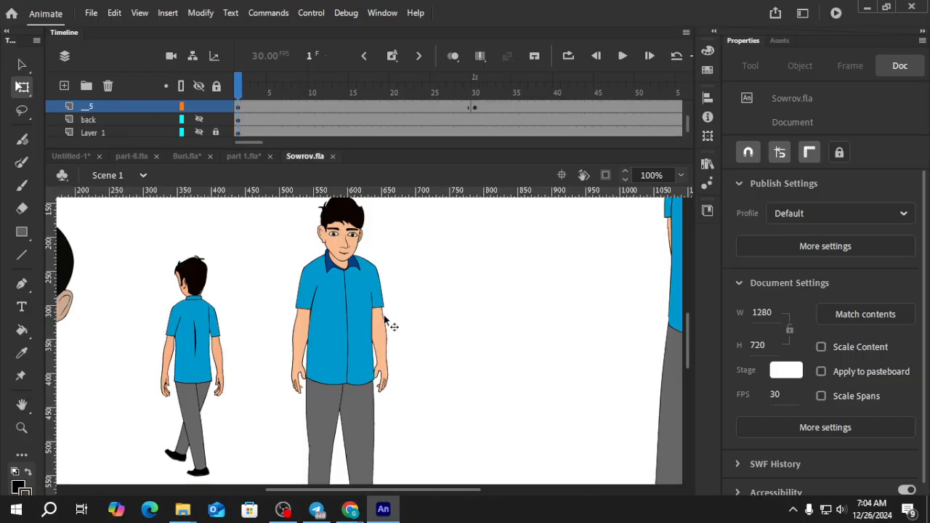
Enter the front-facing man's symbol in Sowrov.fla and check the shape inside his forearm symbol on layer bhm's side.
{"action": "left_click_drag", "start_coordinate": [243, 87], "coordinate": [239, 109]}
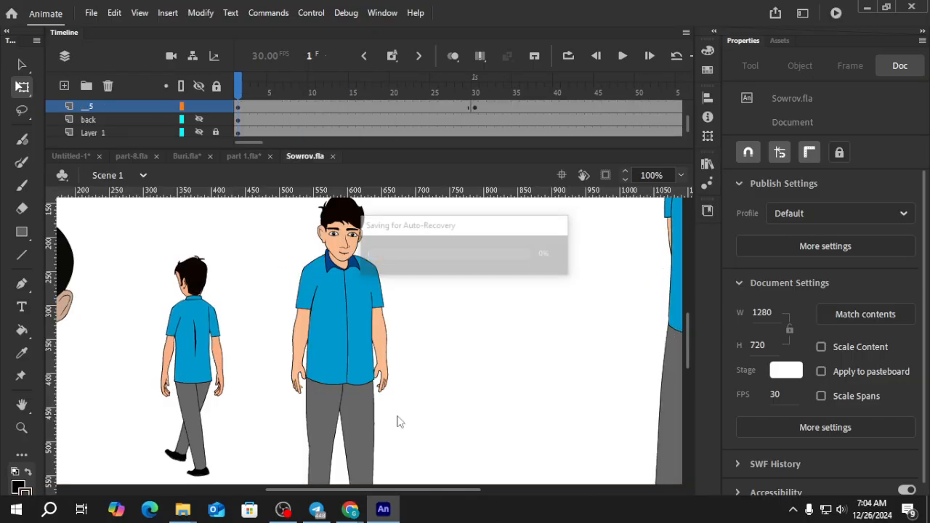
{"action": "scroll", "coordinate": [384, 387], "scroll_direction": "up", "scroll_amount": 3}
{"action": "double_click", "coordinate": [389, 331]}
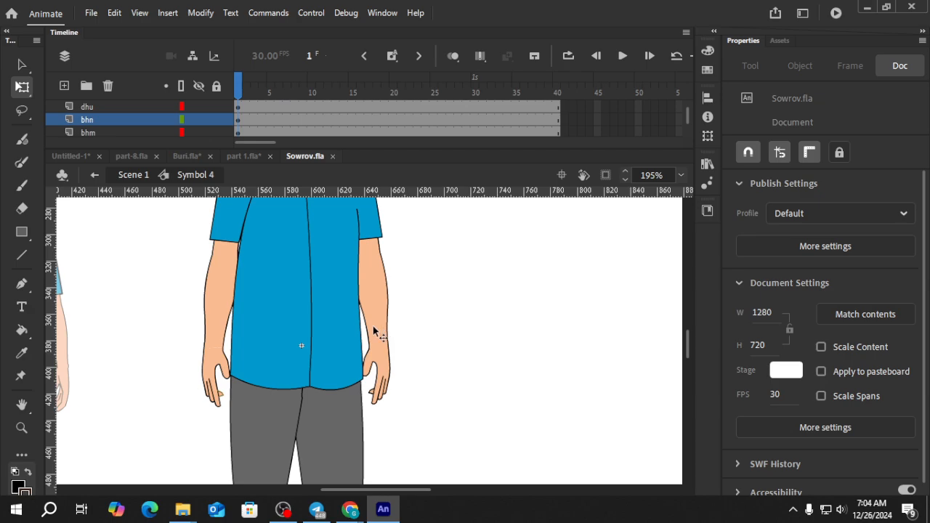
{"action": "scroll", "coordinate": [374, 327], "scroll_direction": "down", "scroll_amount": 3}
{"action": "scroll", "coordinate": [374, 324], "scroll_direction": "up", "scroll_amount": 3}
{"action": "double_click", "coordinate": [376, 319]}
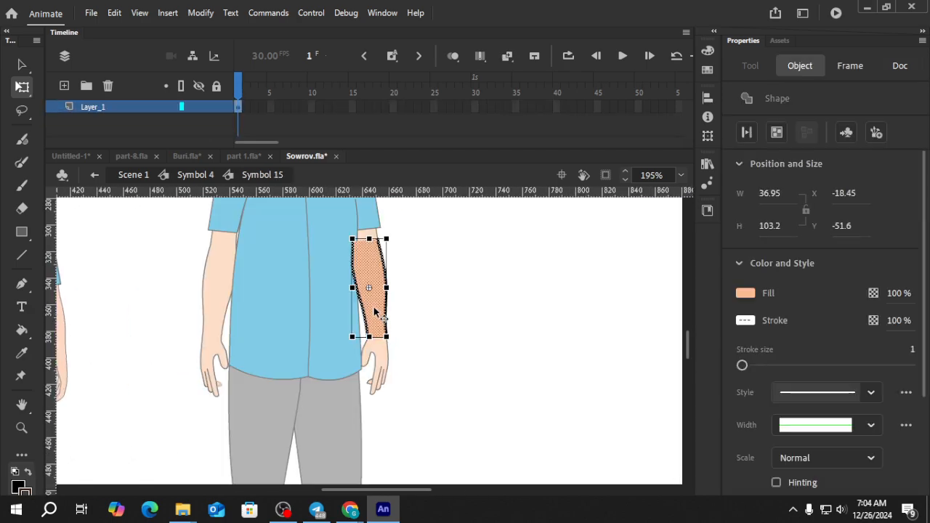
{"action": "left_click", "coordinate": [428, 353]}
{"action": "double_click", "coordinate": [505, 341]}
Check the drawings inside the man's hand symbol, and cut a duplicate of that hand and its forearm.
{"action": "left_click", "coordinate": [385, 367]}
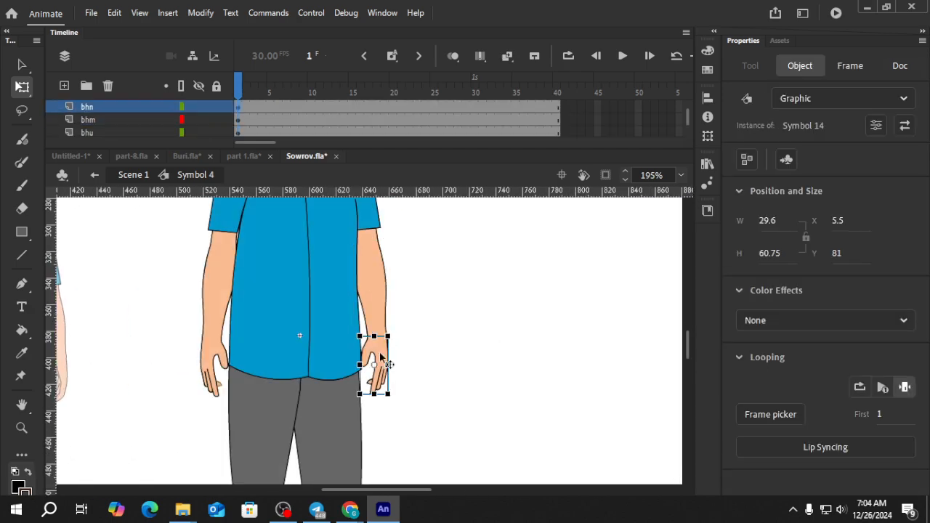
{"action": "double_click", "coordinate": [380, 357]}
{"action": "mouse_move", "coordinate": [238, 96]}
{"action": "left_mouse_down"}
{"action": "mouse_move", "coordinate": [254, 97]}
{"action": "mouse_move", "coordinate": [234, 101]}
{"action": "left_mouse_up"}
{"action": "double_click", "coordinate": [418, 287]}
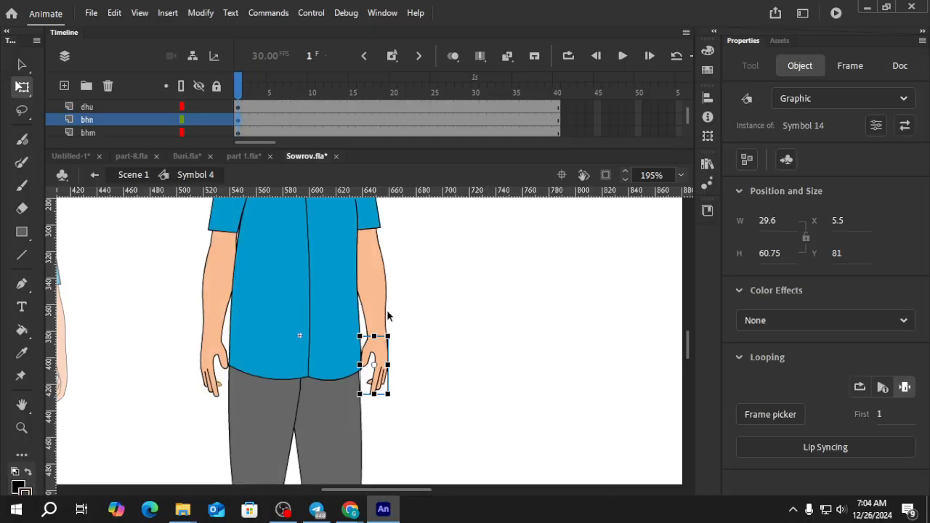
{"action": "left_click", "coordinate": [367, 299], "text": "shift"}
{"action": "left_click_drag", "start_coordinate": [376, 295], "coordinate": [478, 300], "text": "alt"}
{"action": "key", "text": "ctrl+x"}
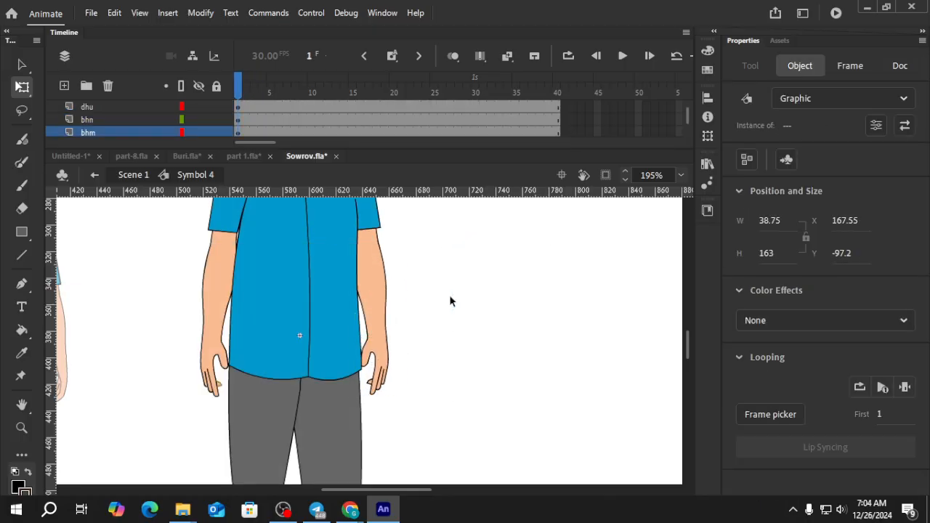
Paste the man's forearm and hand onto Layer_2 of Untitled-1 and enlarge them to about 149 by 627 px.
{"action": "left_click", "coordinate": [70, 156]}
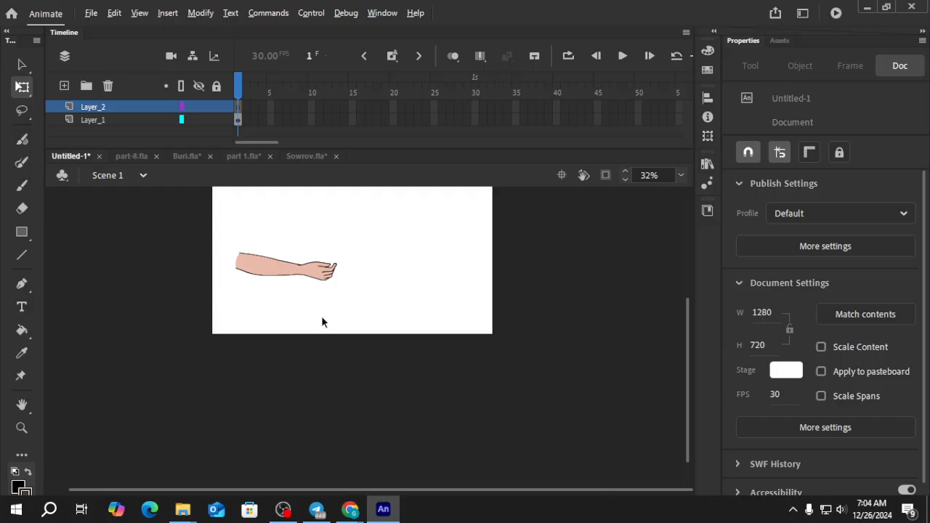
{"action": "key", "text": "ctrl+v"}
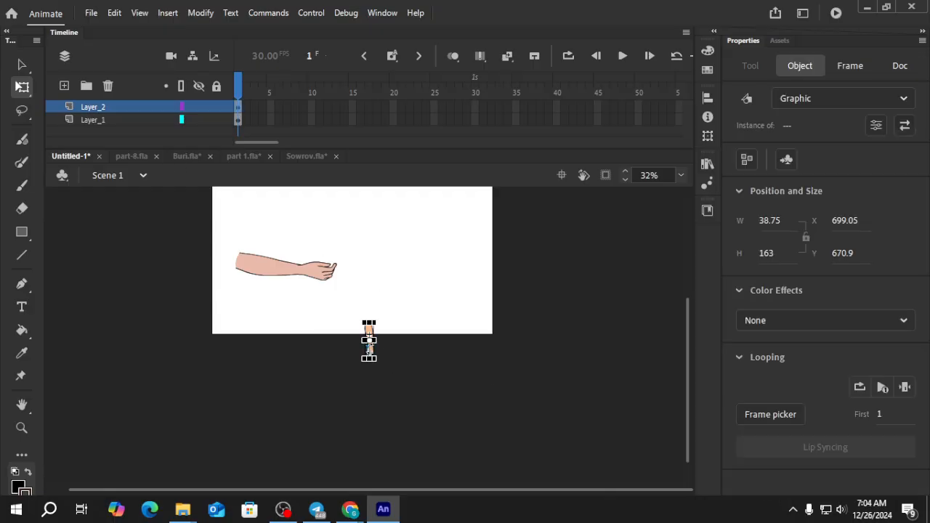
{"action": "scroll", "coordinate": [365, 349], "scroll_direction": "up", "scroll_amount": 2}
{"action": "left_click_drag", "start_coordinate": [361, 296], "coordinate": [341, 198]}
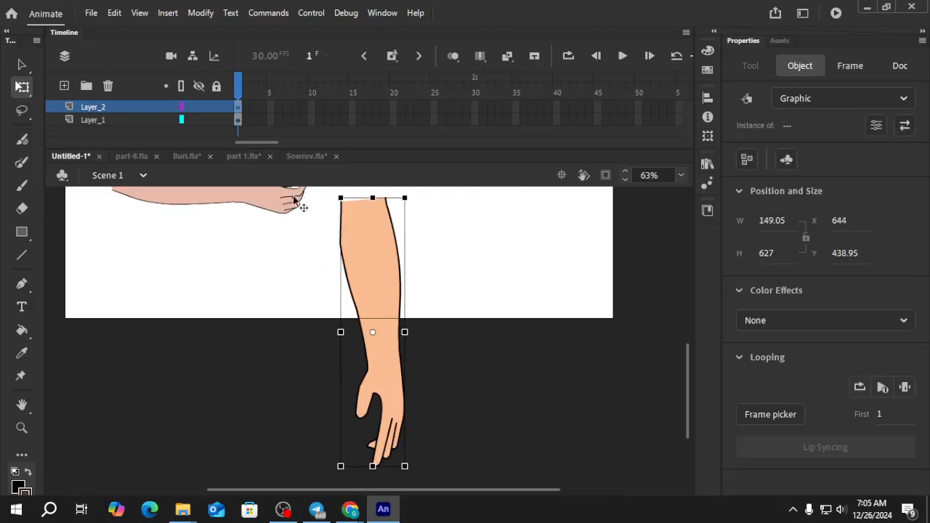
Rotate the man's arm so its hand points toward the first arm, and move it level with that arm across the stage's right edge.
{"action": "scroll", "coordinate": [332, 315], "scroll_direction": "down", "scroll_amount": 2}
{"action": "left_click_drag", "start_coordinate": [367, 358], "coordinate": [297, 319]}
{"action": "scroll", "coordinate": [320, 322], "scroll_direction": "up", "scroll_amount": 1}
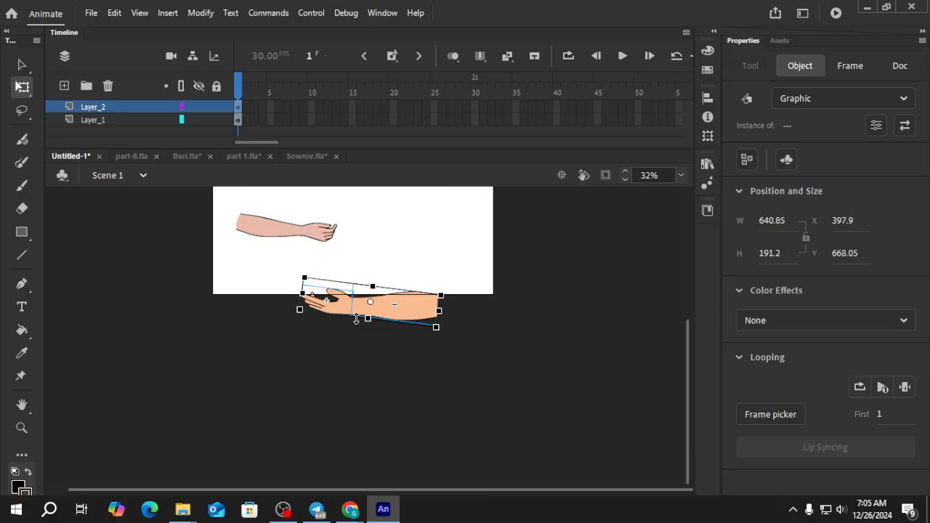
{"action": "left_click_drag", "start_coordinate": [401, 308], "coordinate": [484, 239]}
{"action": "scroll", "coordinate": [420, 247], "scroll_direction": "up", "scroll_amount": 1}
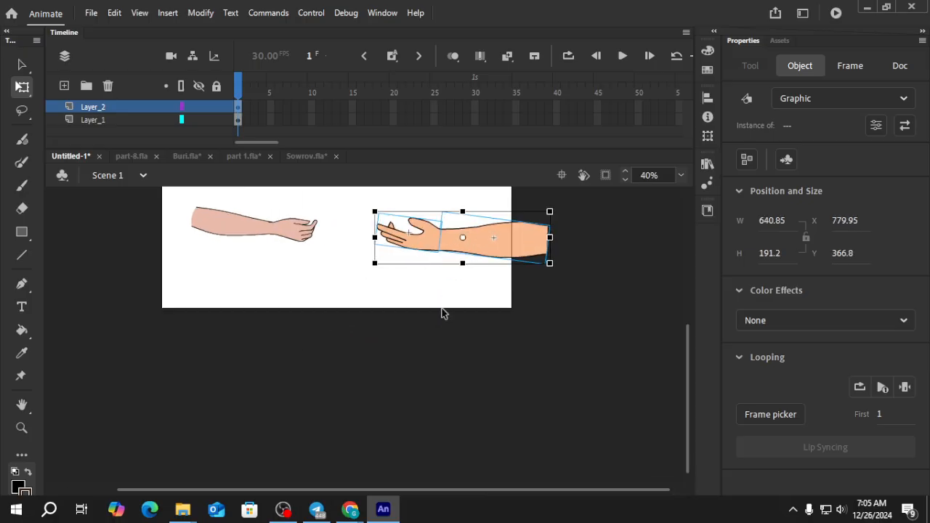
{"action": "scroll", "coordinate": [449, 329], "scroll_direction": "down", "scroll_amount": 1}
{"action": "left_click", "coordinate": [452, 276]}
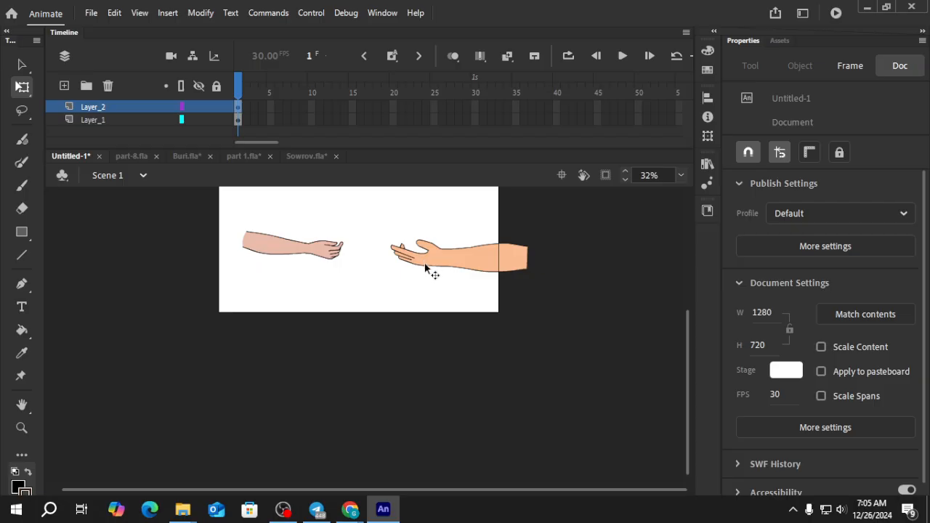
Open the man's hand symbol and examine its alternative hand drawings on layer LH3 frame by frame up to frame 16.
{"action": "scroll", "coordinate": [428, 270], "scroll_direction": "up", "scroll_amount": 3}
{"action": "scroll", "coordinate": [432, 316], "scroll_direction": "up", "scroll_amount": 2}
{"action": "left_click", "coordinate": [431, 328]}
{"action": "double_click", "coordinate": [429, 343]}
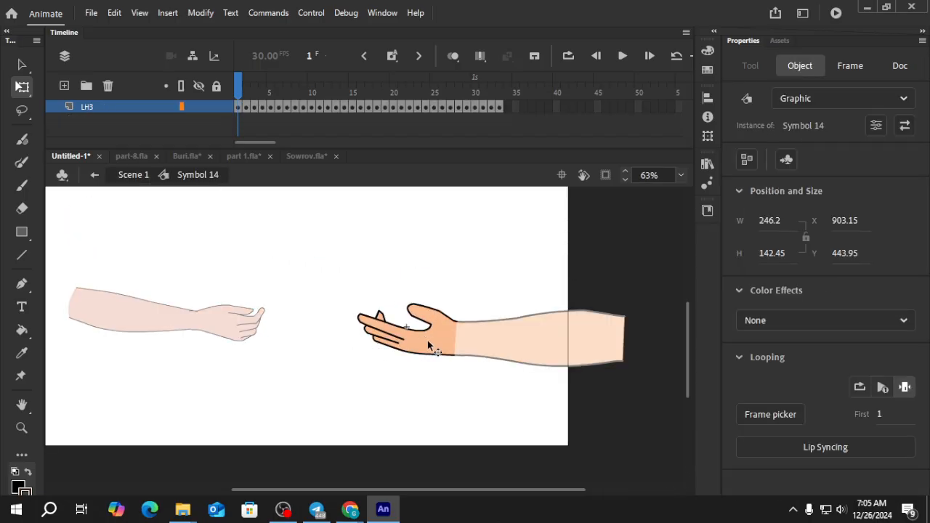
{"action": "left_click", "coordinate": [247, 94]}
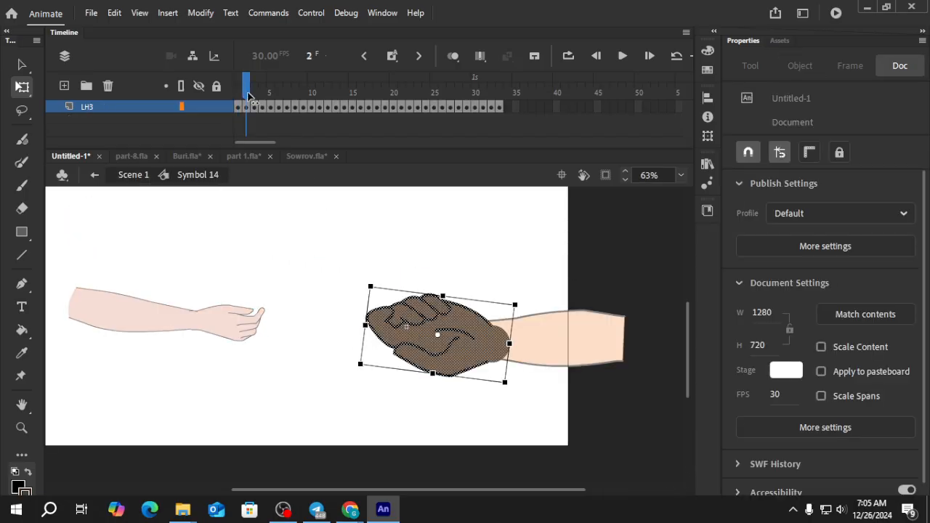
{"action": "left_click", "coordinate": [254, 97]}
{"action": "left_click", "coordinate": [263, 98]}
{"action": "left_click", "coordinate": [271, 100]}
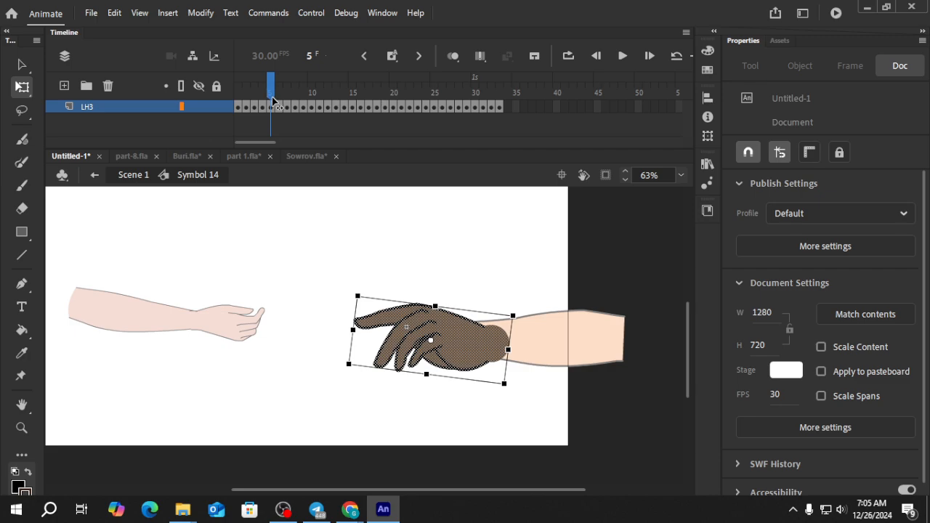
{"action": "left_click", "coordinate": [280, 101]}
{"action": "left_click", "coordinate": [289, 101]}
{"action": "left_click", "coordinate": [296, 103]}
{"action": "left_click", "coordinate": [304, 106]}
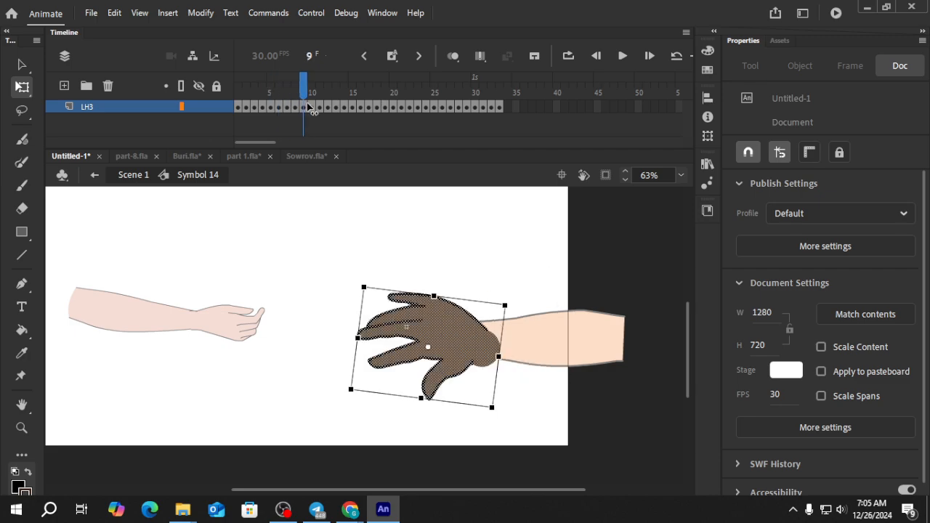
{"action": "left_click", "coordinate": [320, 108]}
{"action": "left_click", "coordinate": [312, 110]}
{"action": "left_click", "coordinate": [319, 110]}
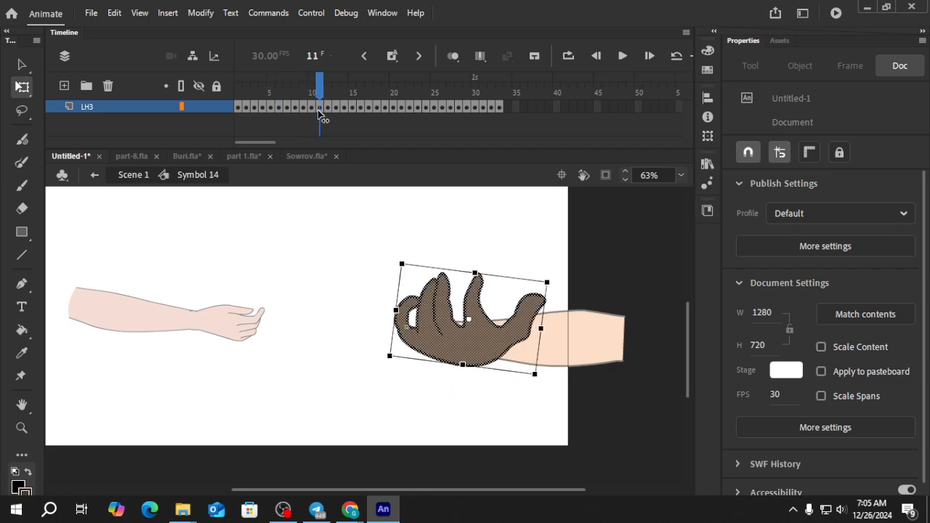
{"action": "left_click", "coordinate": [327, 113]}
{"action": "left_click", "coordinate": [336, 115]}
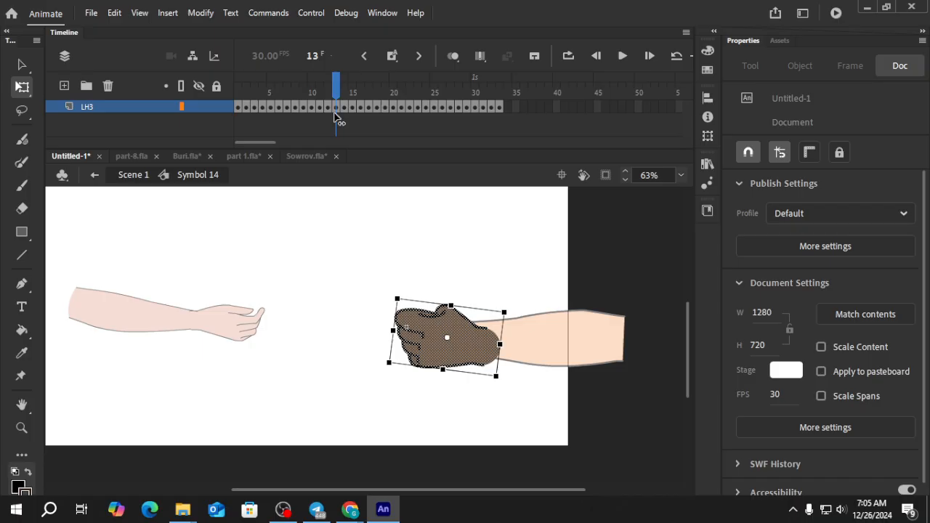
{"action": "left_click", "coordinate": [343, 118]}
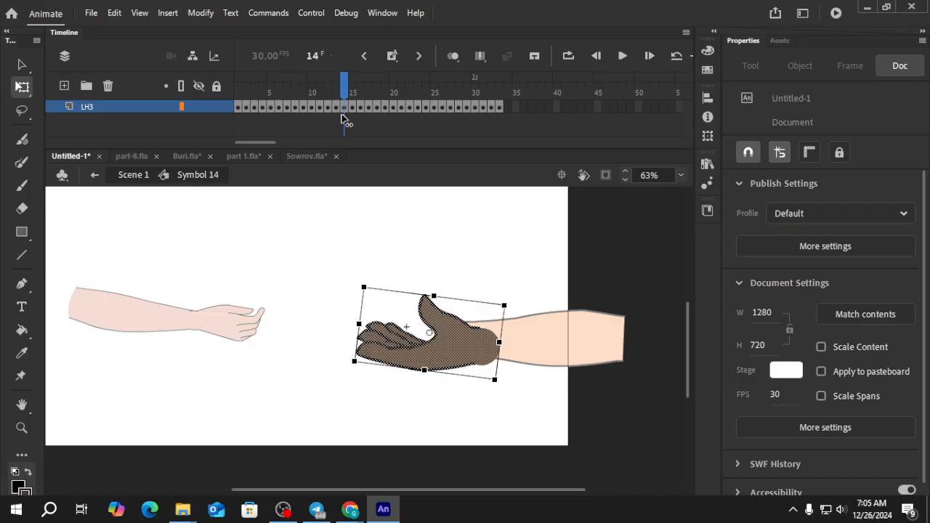
{"action": "left_click", "coordinate": [352, 122]}
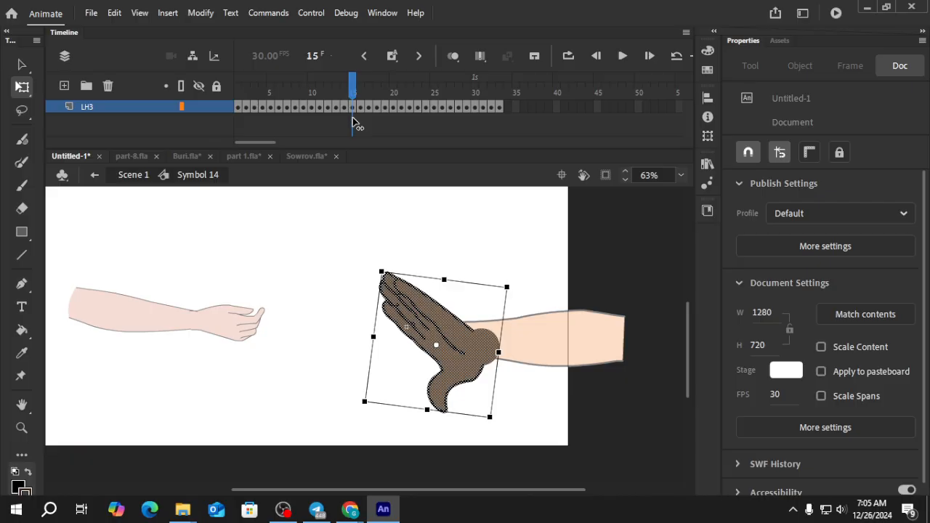
{"action": "left_click", "coordinate": [361, 125]}
{"action": "left_click", "coordinate": [538, 262]}
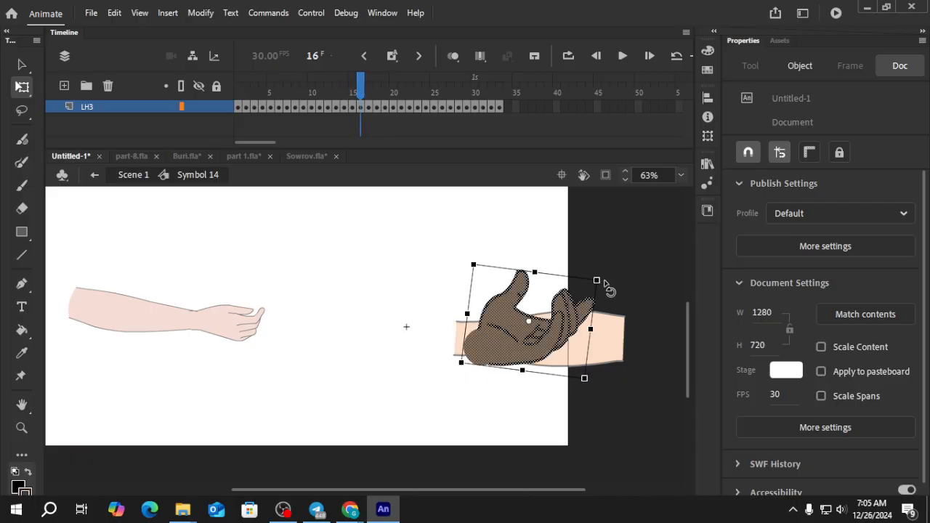
Rotate the frame 16 hand drawing toward the first arm, and move it and the frame 2 drawing onto the forearm's wrist end.
{"action": "left_click_drag", "start_coordinate": [608, 288], "coordinate": [412, 326]}
{"action": "left_click_drag", "start_coordinate": [563, 320], "coordinate": [444, 338]}
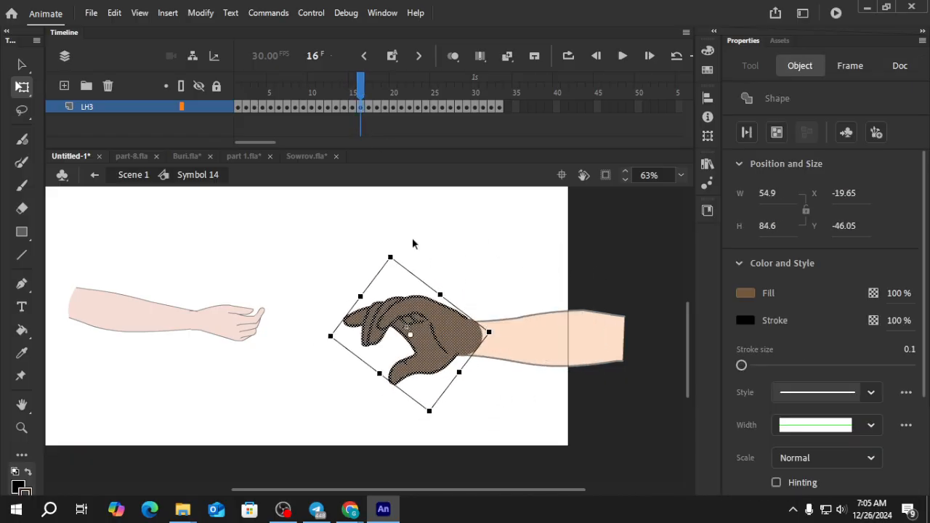
{"action": "left_click", "coordinate": [368, 92]}
{"action": "left_click_drag", "start_coordinate": [369, 93], "coordinate": [247, 131]}
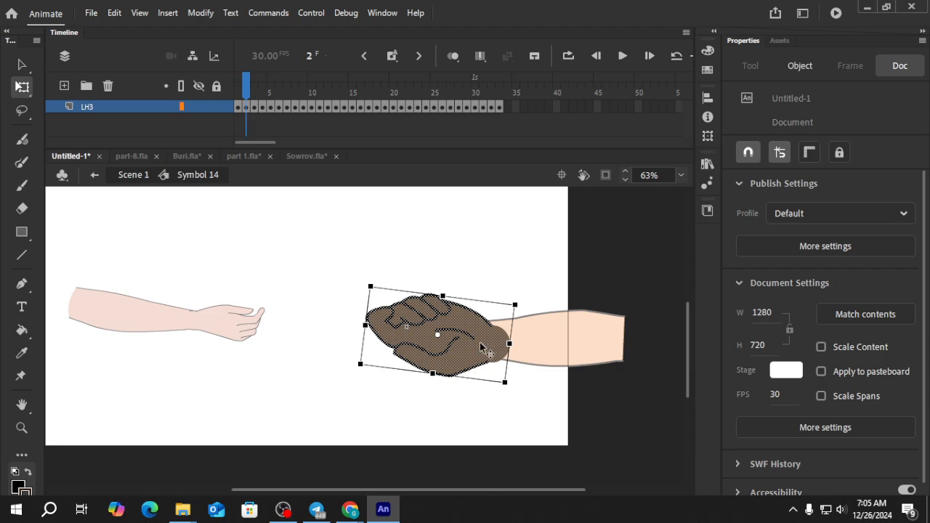
{"action": "left_click_drag", "start_coordinate": [479, 348], "coordinate": [448, 342]}
{"action": "double_click", "coordinate": [325, 389]}
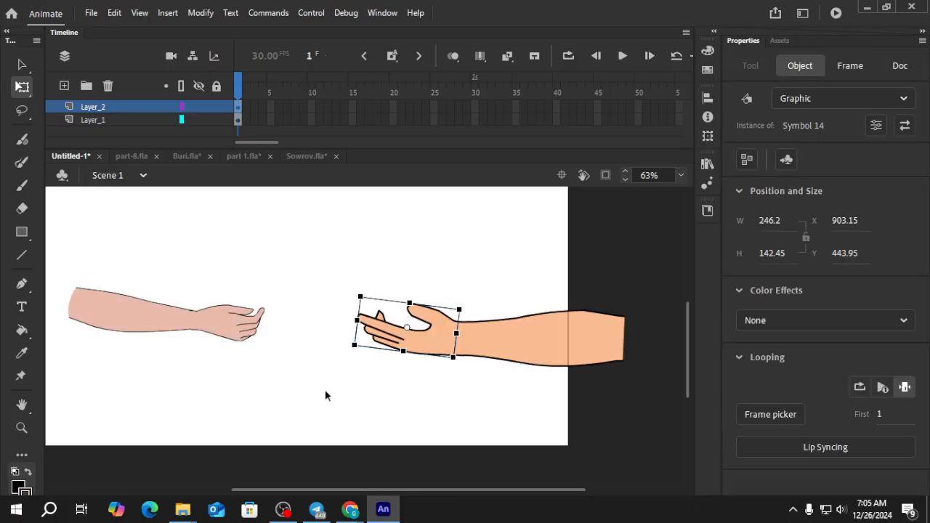
Sample the forearm's skin colour and fill the palm and fingers of the hand symbol's frame 2 drawing with it.
{"action": "left_click", "coordinate": [22, 352]}
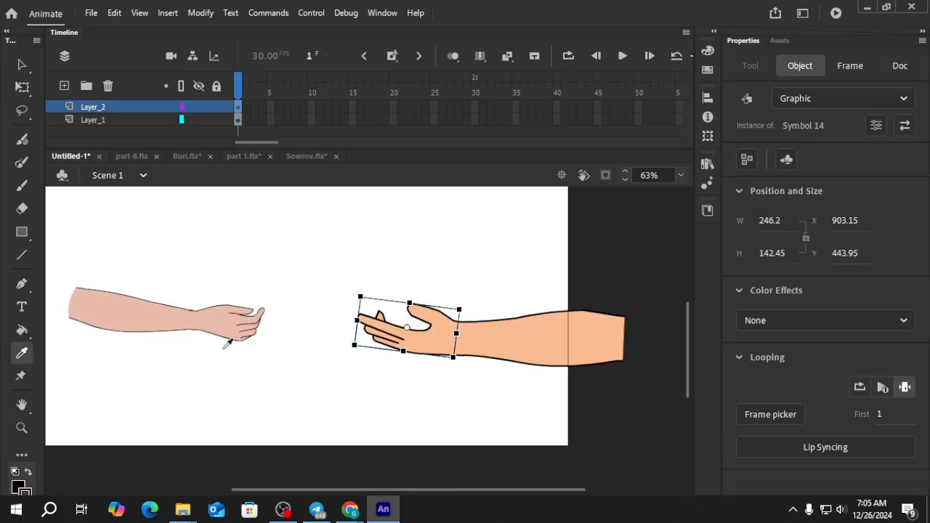
{"action": "left_click", "coordinate": [523, 340]}
{"action": "key", "text": "v"}
{"action": "double_click", "coordinate": [417, 346]}
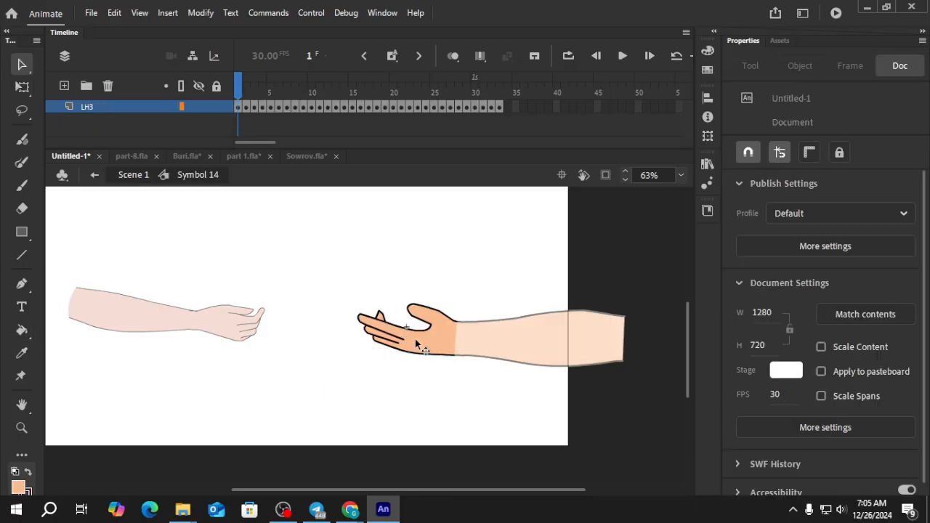
{"action": "left_click", "coordinate": [252, 91]}
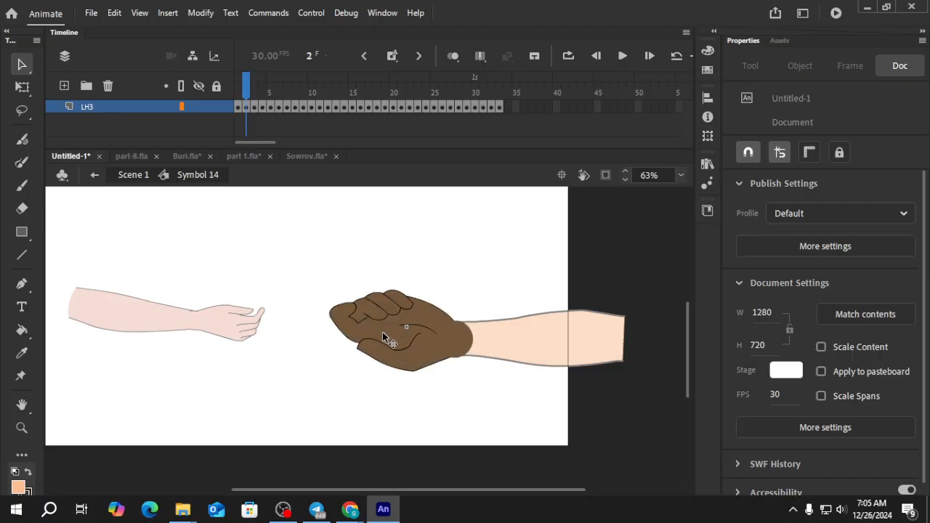
{"action": "key", "text": "k"}
{"action": "left_click", "coordinate": [425, 365]}
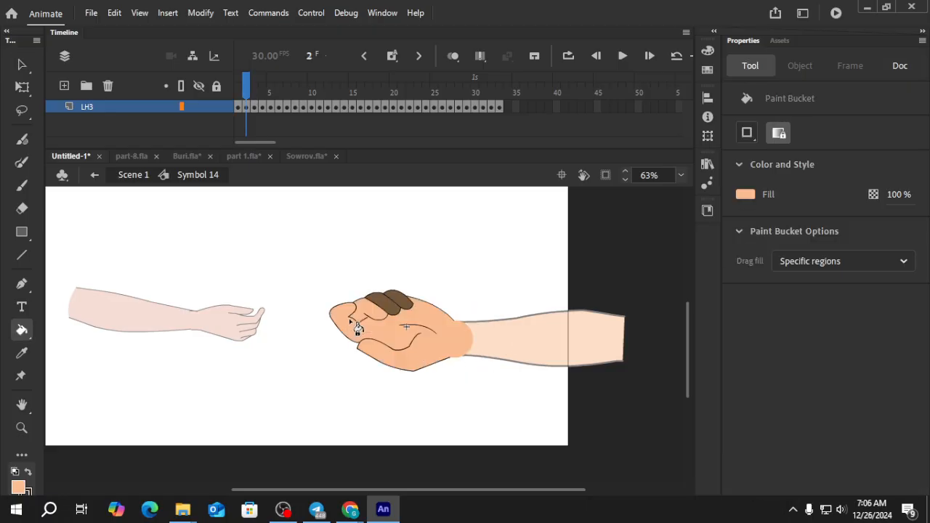
{"action": "left_click", "coordinate": [386, 301]}
{"action": "key", "text": "v"}
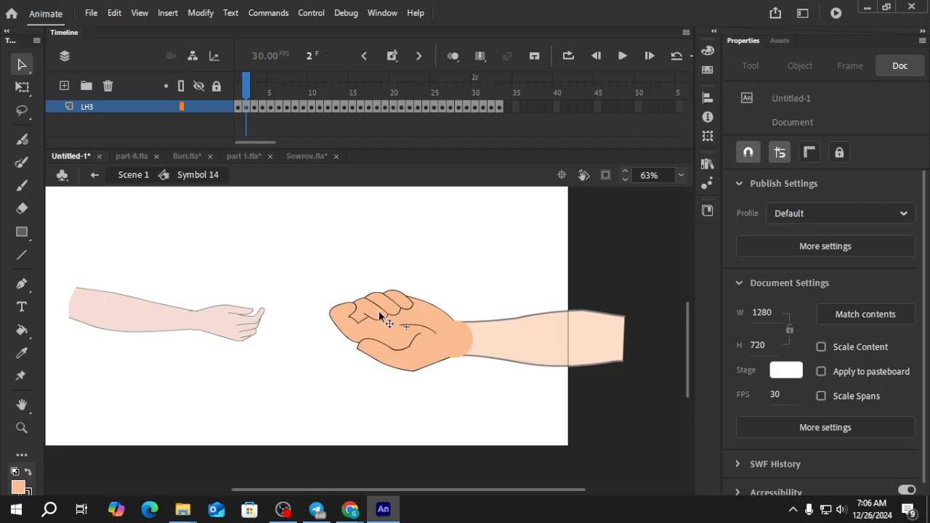
{"action": "double_click", "coordinate": [335, 276]}
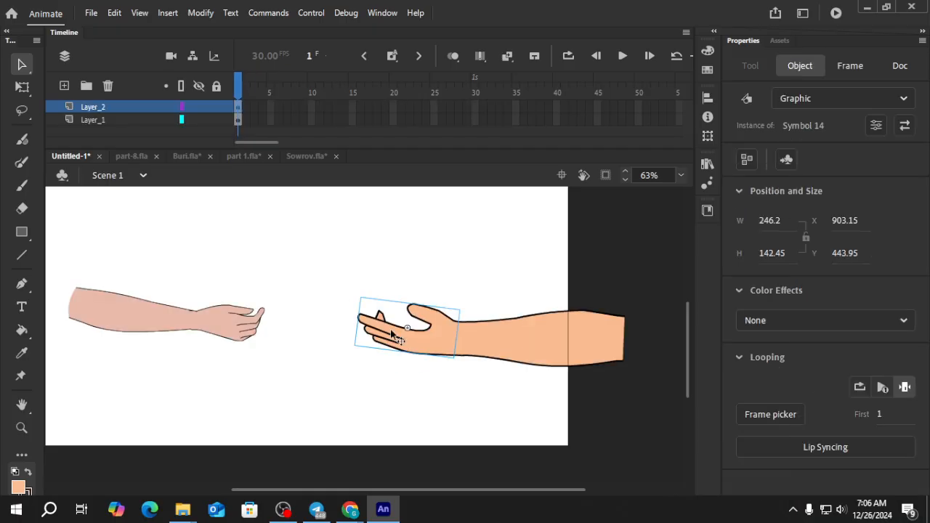
Try frame 3 of the hand symbol against the man's wrist, and check the recoloured drawing on the symbol's frame 2.
{"action": "left_click", "coordinate": [879, 415]}
{"action": "type", "text": "3"}
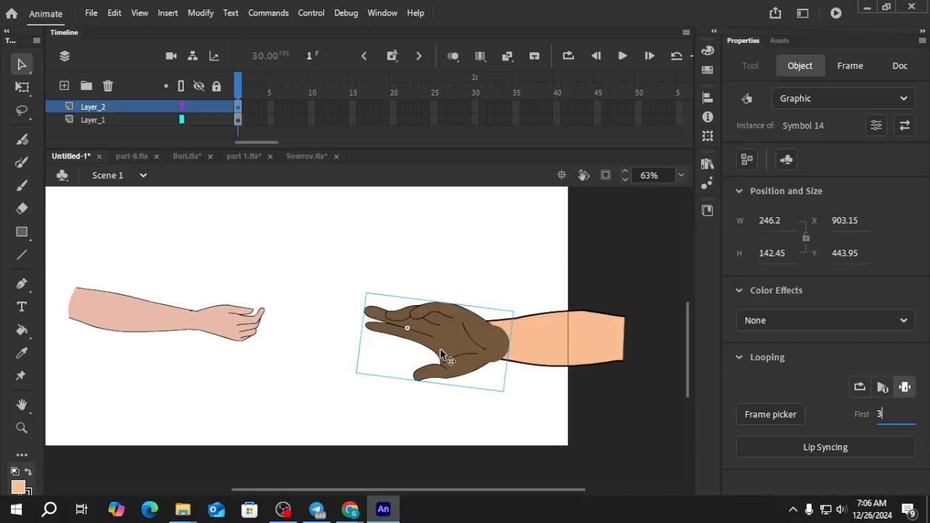
{"action": "left_click_drag", "start_coordinate": [440, 353], "coordinate": [423, 339]}
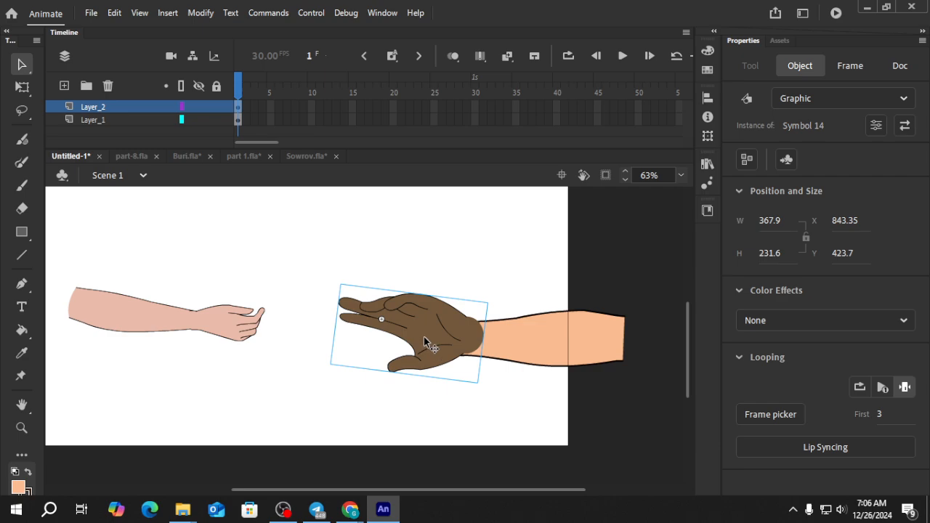
{"action": "double_click", "coordinate": [424, 337]}
{"action": "left_click", "coordinate": [246, 108]}
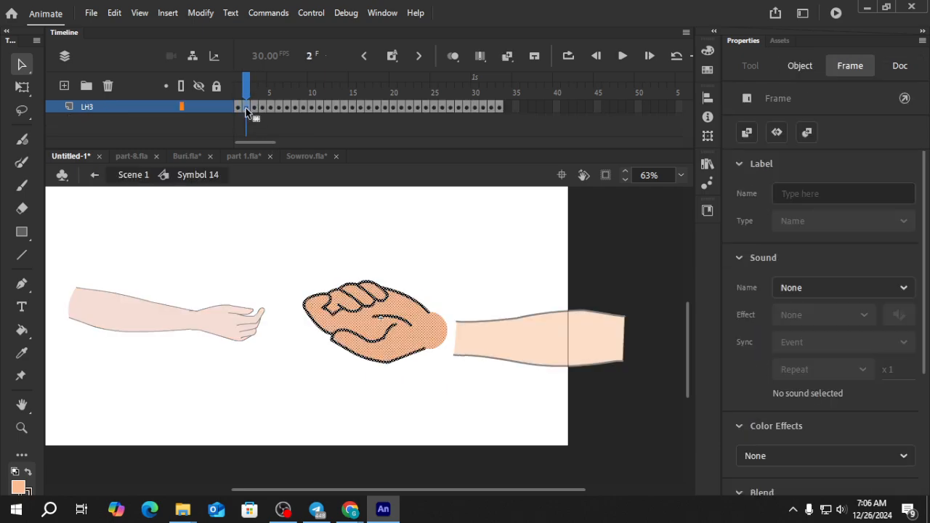
{"action": "double_click", "coordinate": [337, 255]}
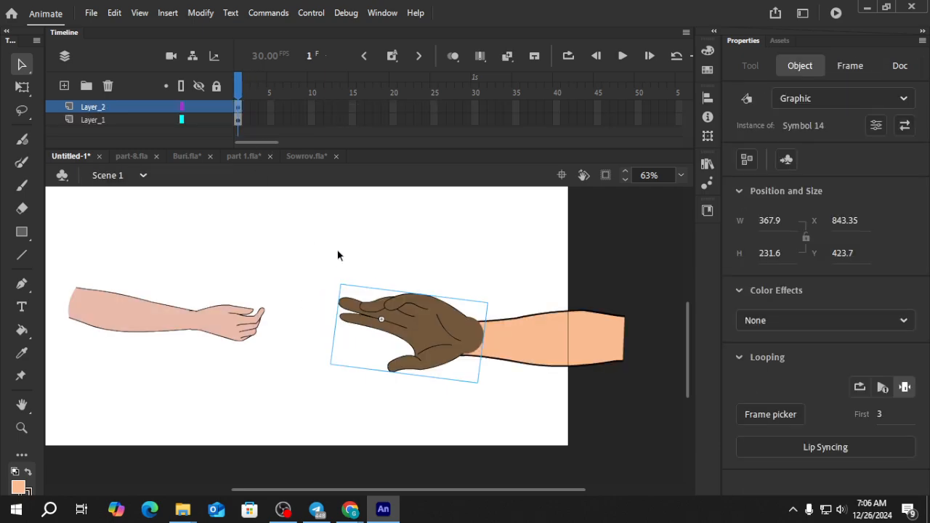
Set the hand instance's first frame to 2 and move the hand against the forearm's wrist end.
{"action": "left_click", "coordinate": [878, 413]}
{"action": "type", "text": "2"}
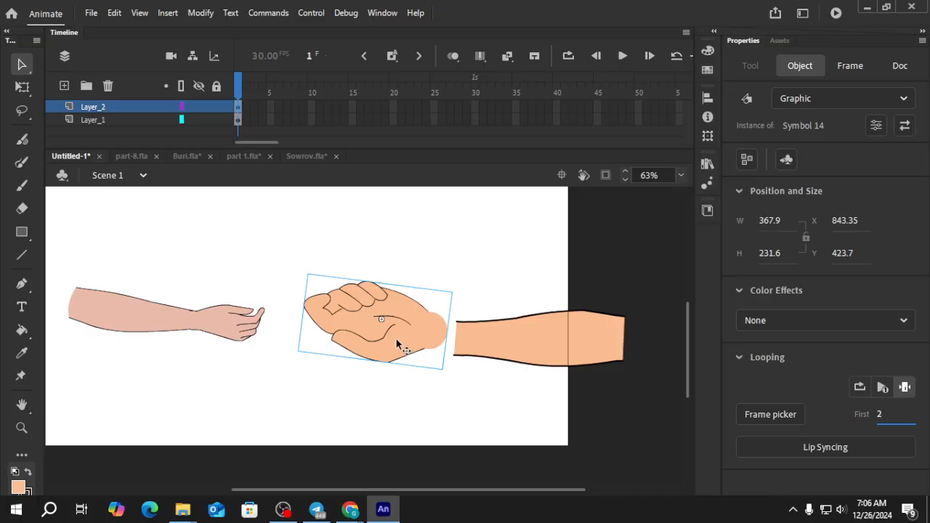
{"action": "left_click_drag", "start_coordinate": [400, 343], "coordinate": [436, 350]}
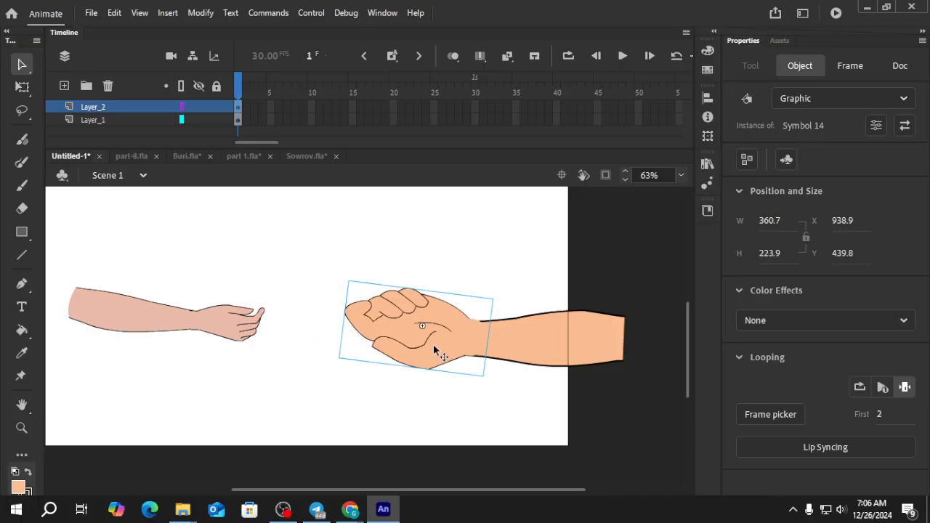
Scale the man's hand down to about 248 by 154 px and fit it onto the end of the forearm.
{"action": "key", "text": "q"}
{"action": "scroll", "coordinate": [481, 372], "scroll_direction": "up", "scroll_amount": 3}
{"action": "left_click_drag", "start_coordinate": [497, 382], "coordinate": [472, 365]}
{"action": "left_click_drag", "start_coordinate": [425, 345], "coordinate": [441, 354]}
{"action": "scroll", "coordinate": [443, 355], "scroll_direction": "down", "scroll_amount": 3}
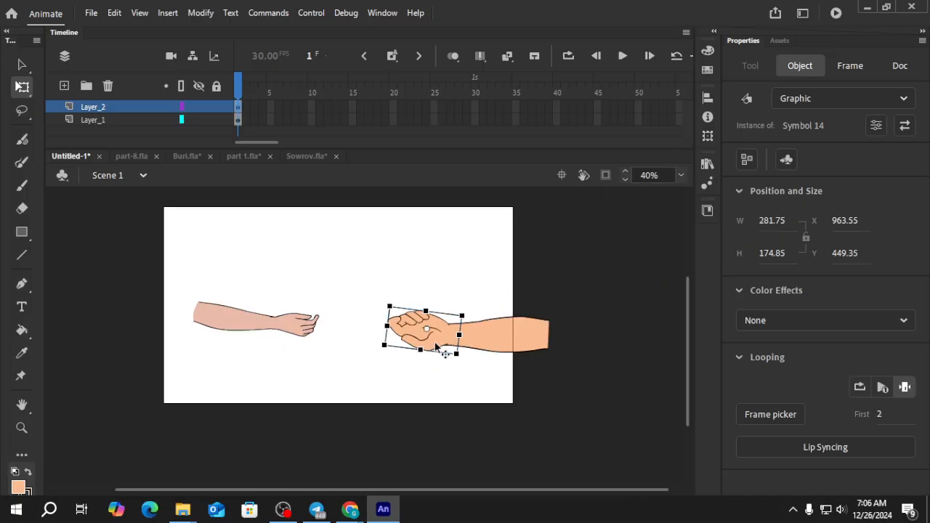
{"action": "scroll", "coordinate": [438, 346], "scroll_direction": "up", "scroll_amount": 1}
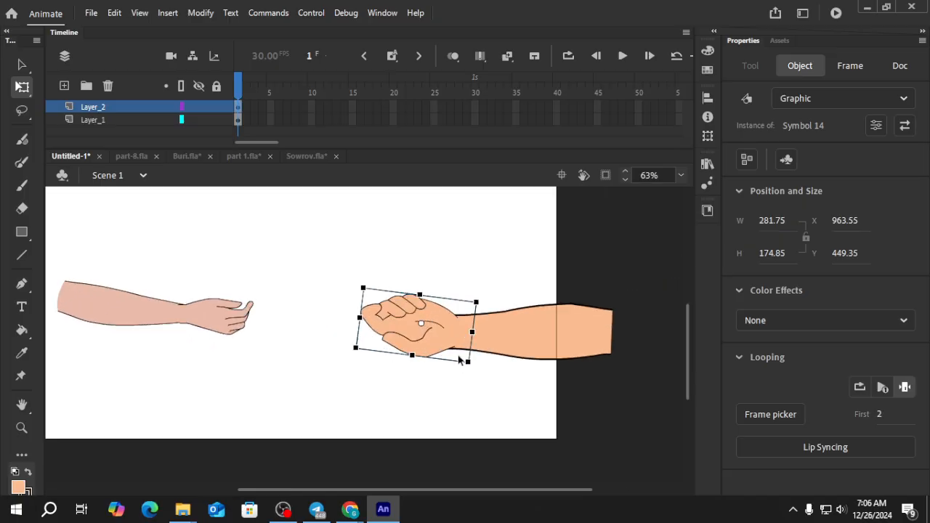
{"action": "scroll", "coordinate": [459, 360], "scroll_direction": "up", "scroll_amount": 2}
{"action": "left_click_drag", "start_coordinate": [474, 365], "coordinate": [469, 359]}
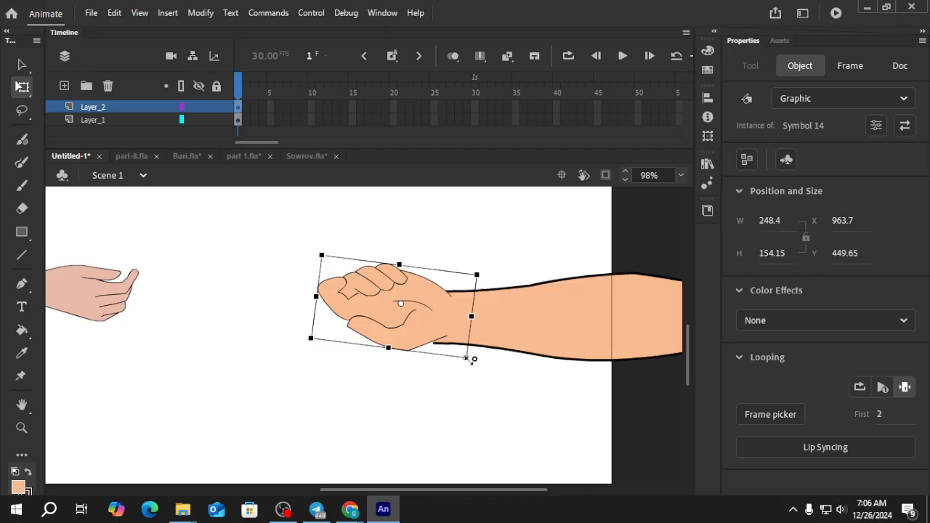
{"action": "left_click_drag", "start_coordinate": [415, 328], "coordinate": [427, 332]}
{"action": "scroll", "coordinate": [419, 330], "scroll_direction": "down", "scroll_amount": 4}
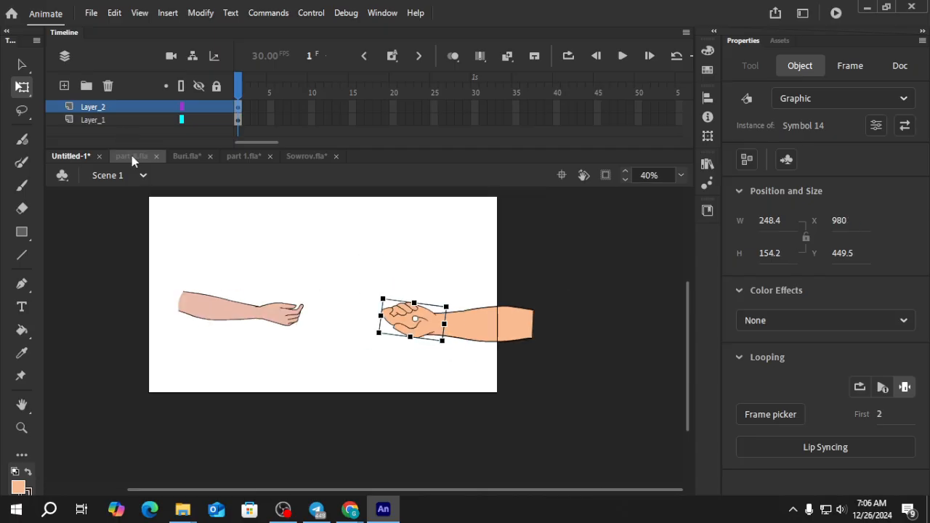
Switch to Sowrov.fla and leave the man's symbol for the main scene.
{"action": "left_click", "coordinate": [305, 155]}
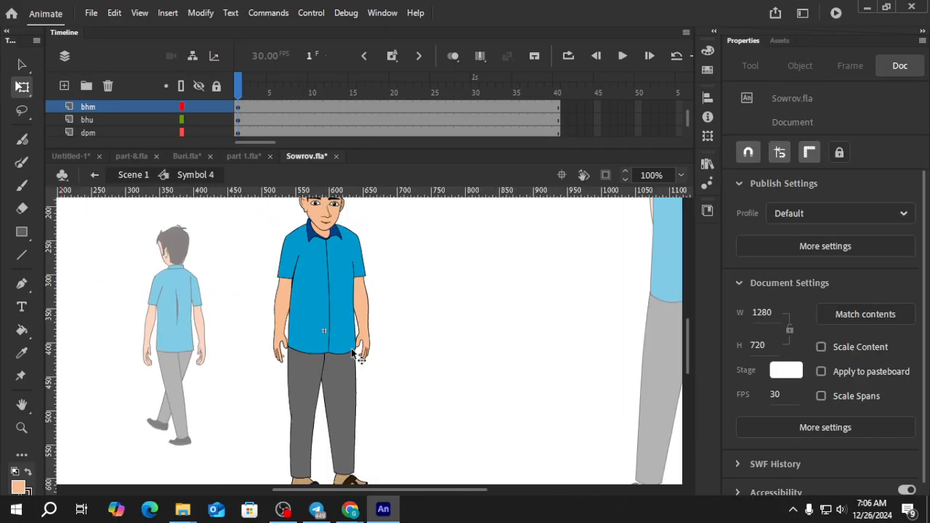
{"action": "scroll", "coordinate": [352, 351], "scroll_direction": "down", "scroll_amount": 3}
{"action": "double_click", "coordinate": [598, 314]}
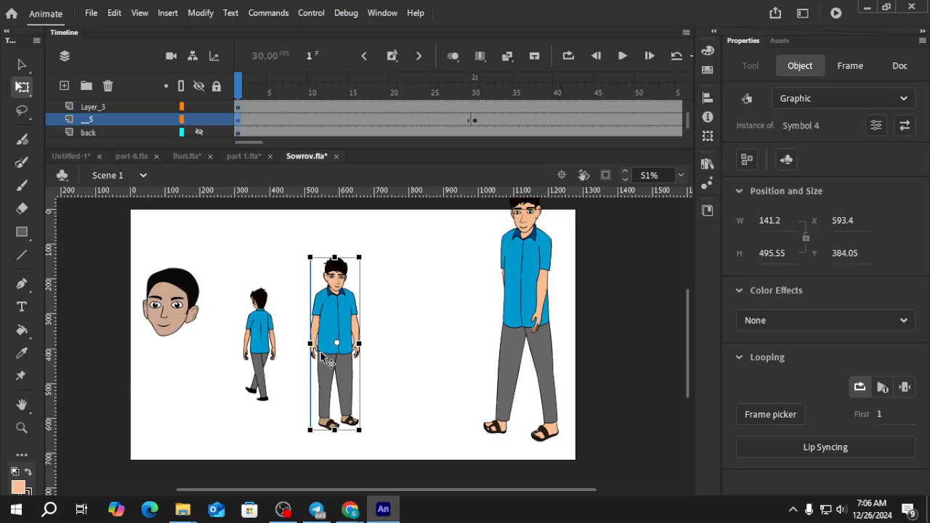
Open the labu Animate document from the labu folder inside Human charachter, accepting the version warning.
{"action": "mouse_move", "coordinate": [182, 509]}
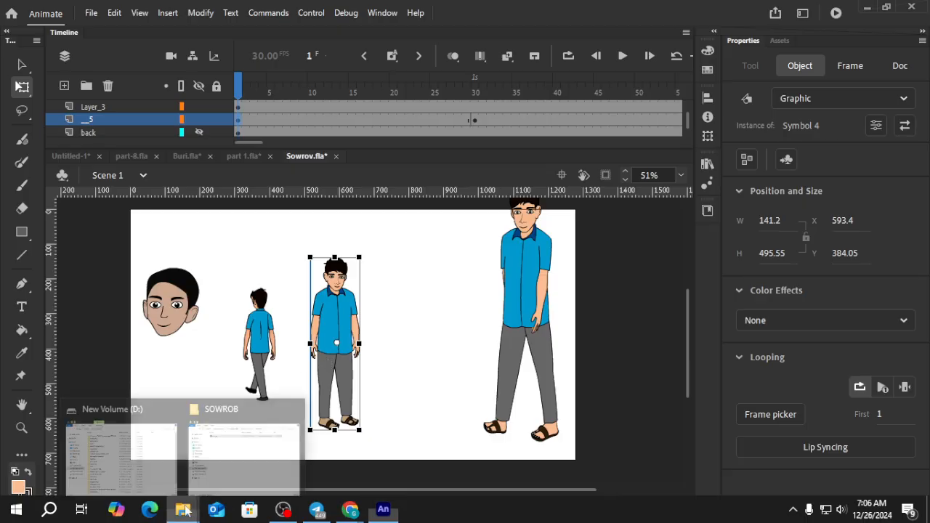
{"action": "left_click", "coordinate": [218, 466]}
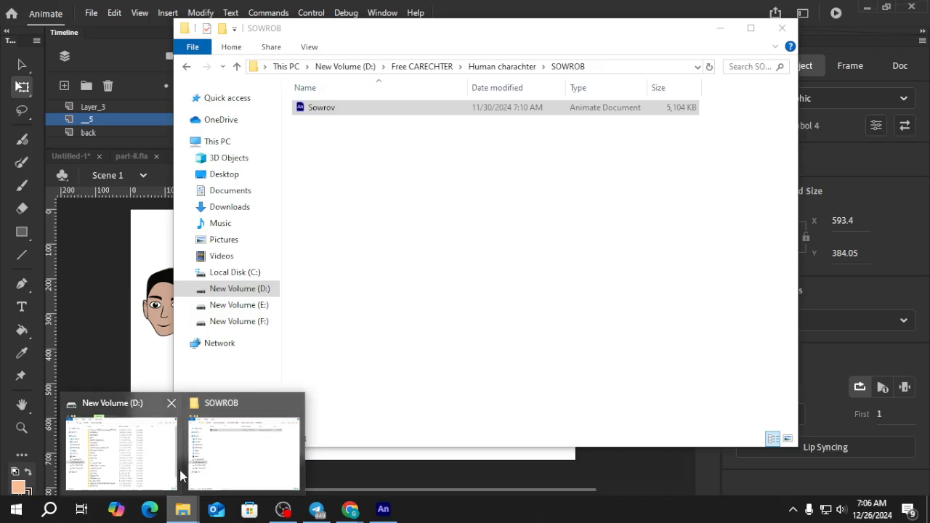
{"action": "left_click", "coordinate": [238, 67]}
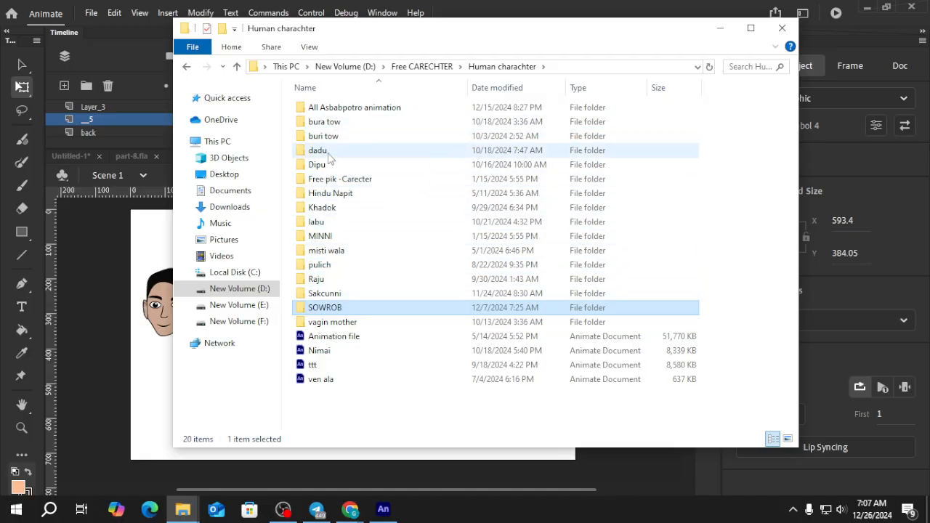
{"action": "double_click", "coordinate": [318, 221]}
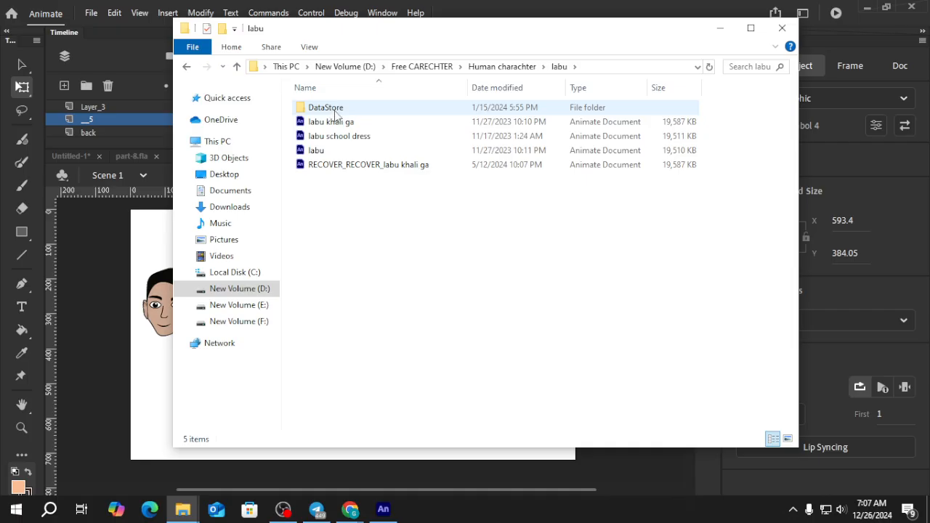
{"action": "left_click", "coordinate": [324, 155]}
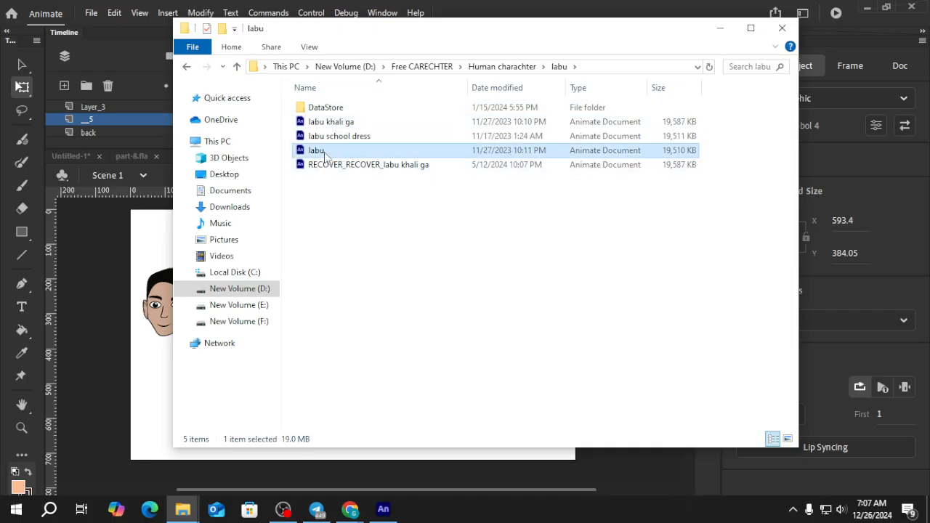
{"action": "double_click", "coordinate": [325, 157]}
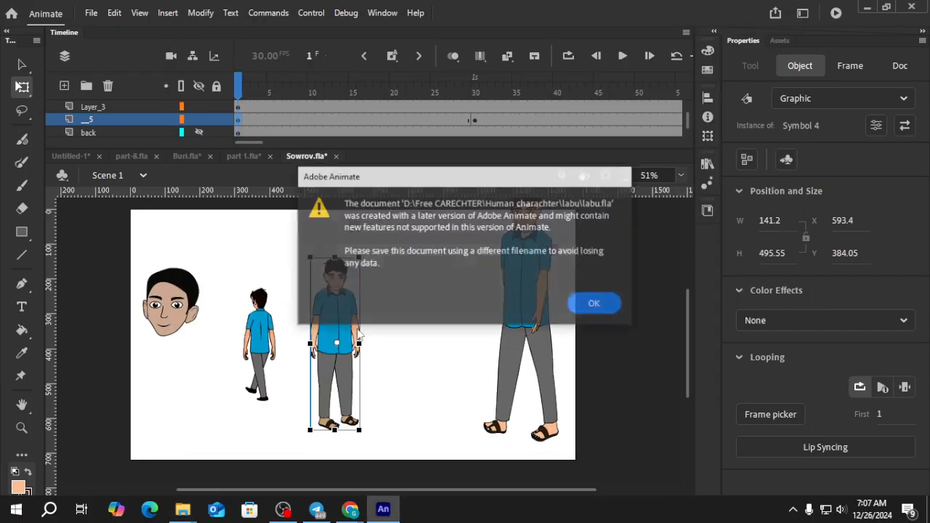
{"action": "left_click", "coordinate": [589, 306]}
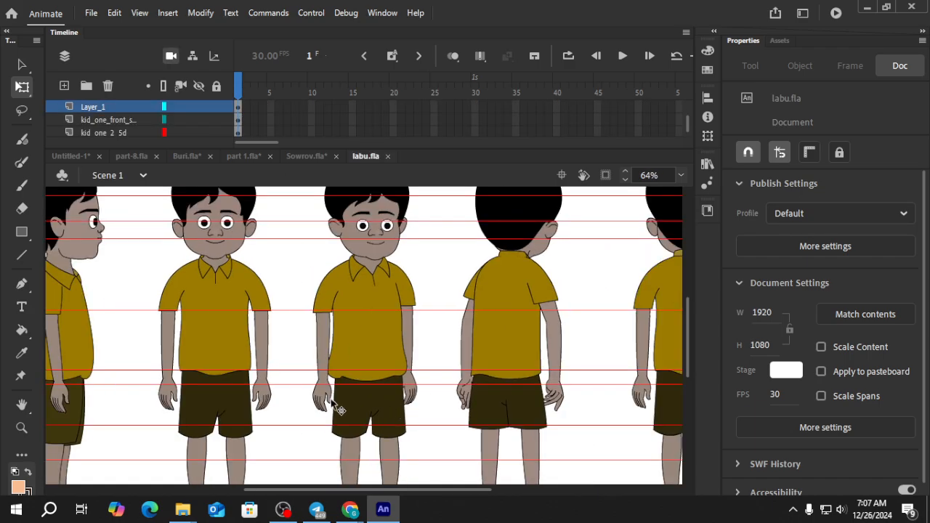
Open the Lh3 hand symbol of the front-facing boy and check its drawings on the first frames.
{"action": "double_click", "coordinate": [268, 400]}
{"action": "scroll", "coordinate": [266, 399], "scroll_direction": "up", "scroll_amount": 3}
{"action": "scroll", "coordinate": [267, 399], "scroll_direction": "up", "scroll_amount": 1}
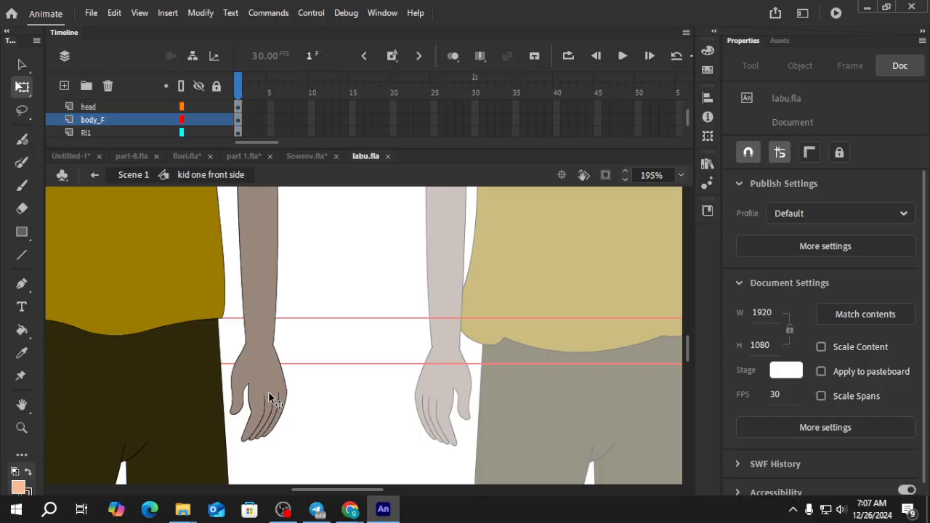
{"action": "double_click", "coordinate": [269, 396]}
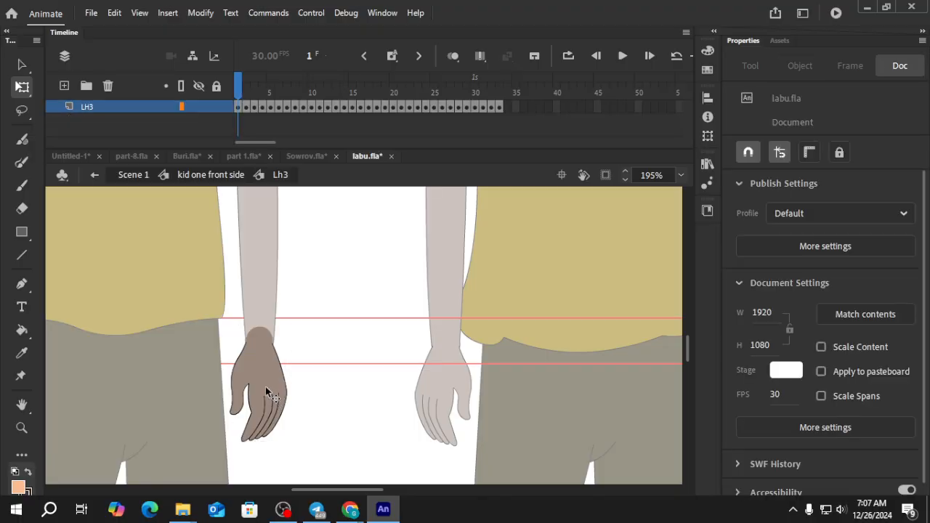
{"action": "left_click", "coordinate": [247, 98]}
{"action": "left_click_drag", "start_coordinate": [246, 101], "coordinate": [231, 104]}
{"action": "scroll", "coordinate": [292, 254], "scroll_direction": "down", "scroll_amount": 3}
{"action": "double_click", "coordinate": [340, 241]}
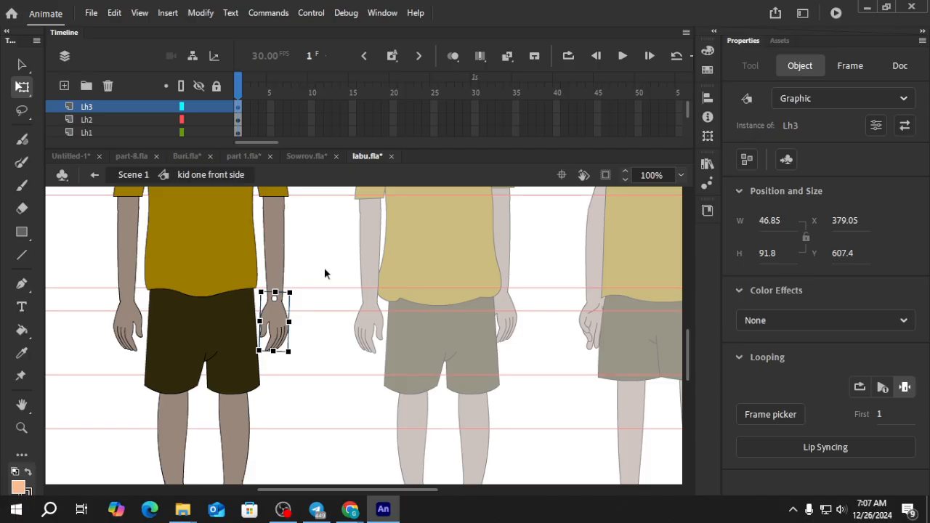
Examine the Lh3 2.5 hand symbol inside the 2.5D boy and its first frames, and return to the boy's symbol.
{"action": "scroll", "coordinate": [305, 314], "scroll_direction": "down", "scroll_amount": 4}
{"action": "scroll", "coordinate": [306, 317], "scroll_direction": "down", "scroll_amount": 1}
{"action": "scroll", "coordinate": [356, 320], "scroll_direction": "up", "scroll_amount": 3}
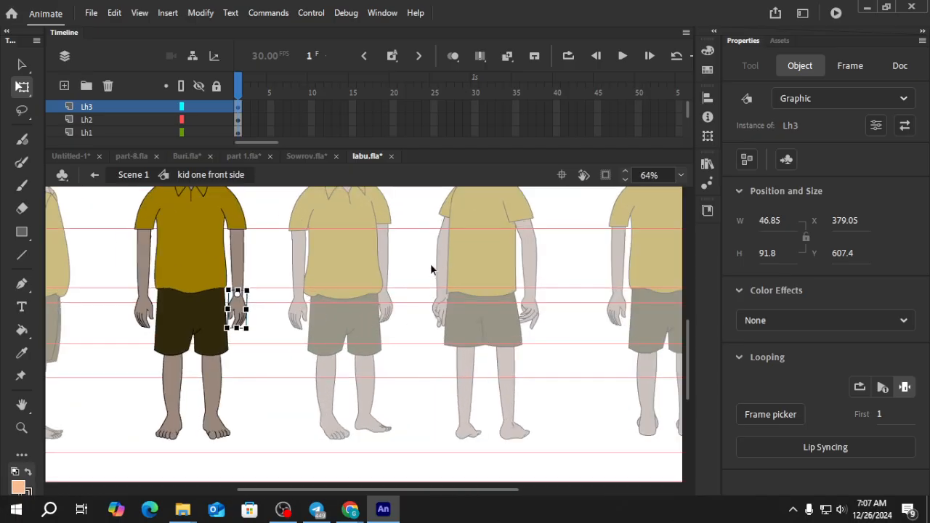
{"action": "double_click", "coordinate": [428, 263]}
{"action": "scroll", "coordinate": [392, 291], "scroll_direction": "up", "scroll_amount": 2}
{"action": "left_click", "coordinate": [389, 313]}
{"action": "double_click", "coordinate": [389, 313]}
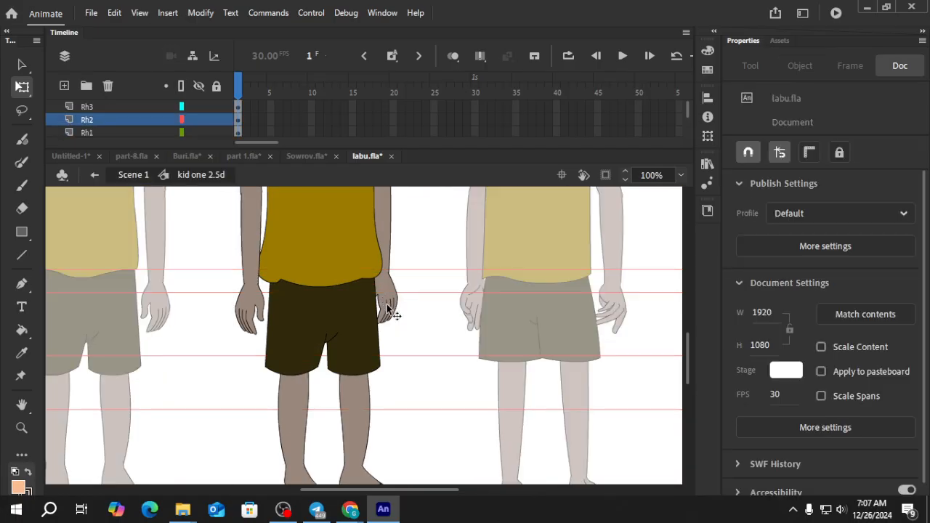
{"action": "double_click", "coordinate": [388, 308]}
{"action": "mouse_move", "coordinate": [247, 95]}
{"action": "left_mouse_down"}
{"action": "mouse_move", "coordinate": [267, 96]}
{"action": "mouse_move", "coordinate": [243, 108]}
{"action": "left_mouse_up"}
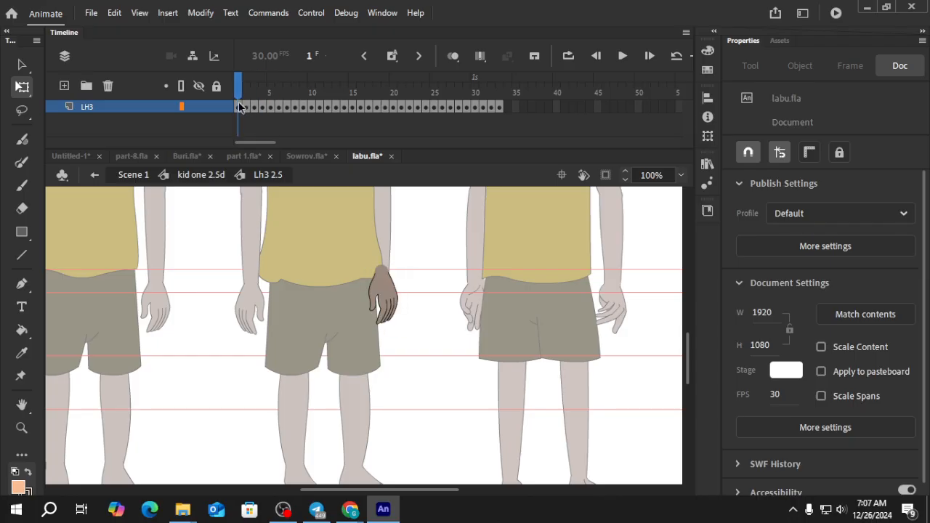
{"action": "double_click", "coordinate": [438, 264]}
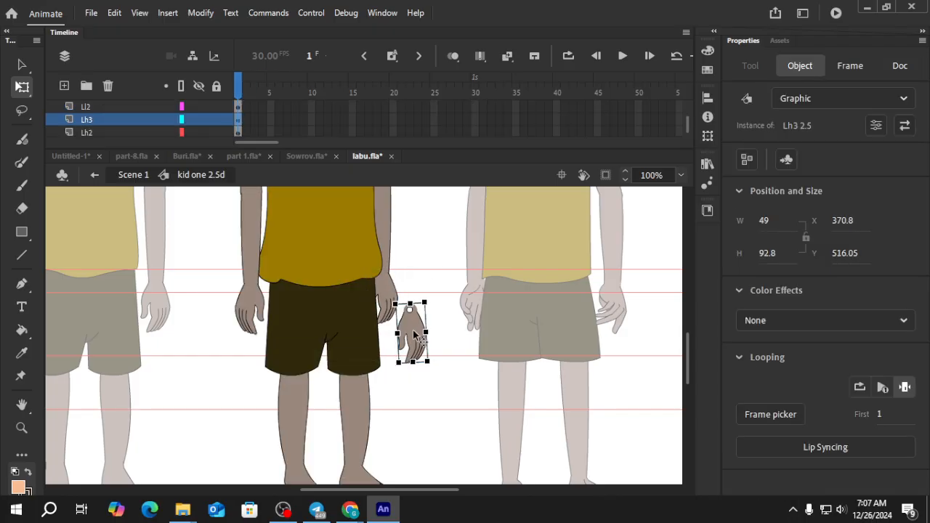
Replace Layer_2 in Untitled-1 with a new layer holding a copy of the 2.5D boy's Lh3 2.5 hand.
{"action": "left_click", "coordinate": [413, 333]}
{"action": "left_click", "coordinate": [73, 156]}
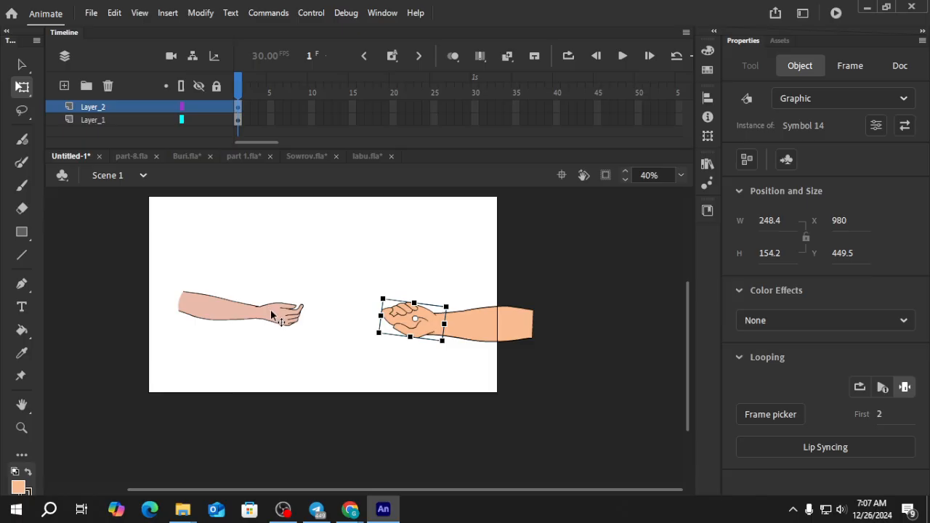
{"action": "left_click", "coordinate": [110, 107]}
{"action": "left_click", "coordinate": [107, 87]}
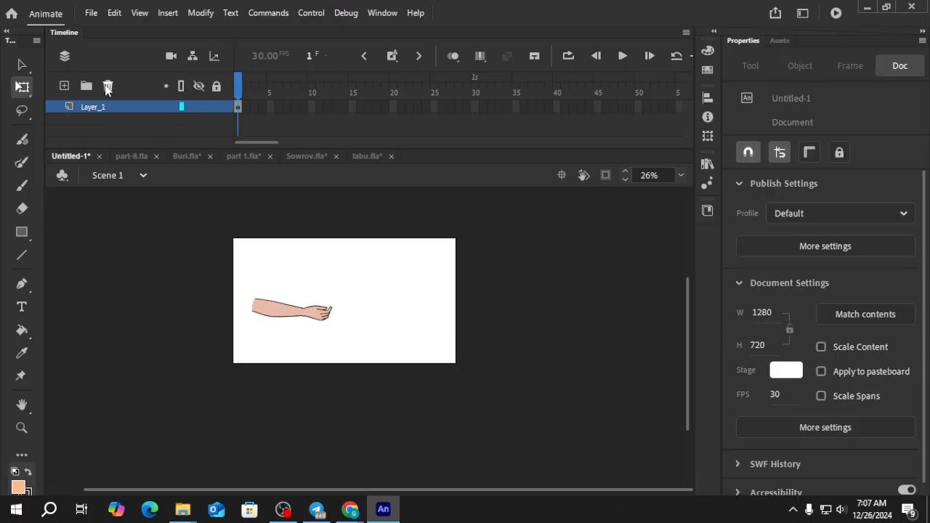
{"action": "left_click", "coordinate": [64, 86]}
{"action": "key", "text": "ctrl+v"}
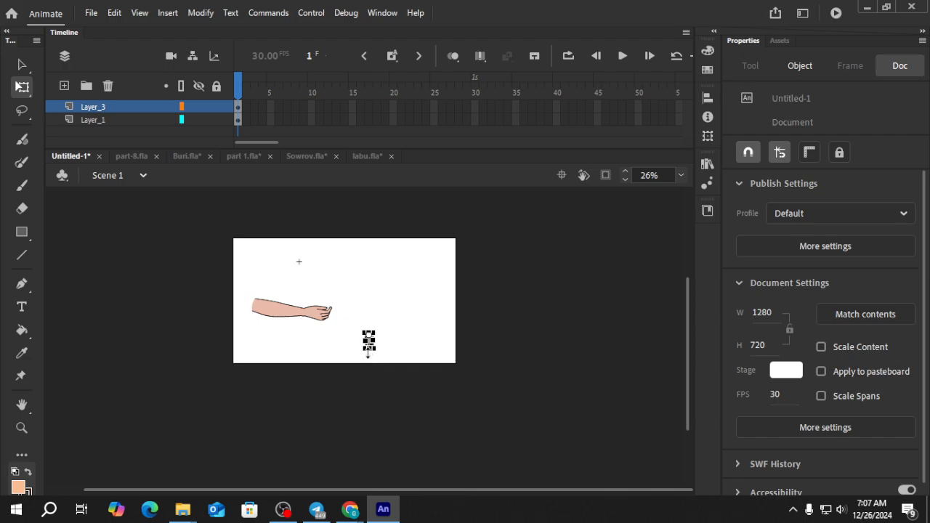
Enlarge and rotate the pasted hand to about 316 by 162 px, pointing toward the facing arm near the stage's right edge.
{"action": "scroll", "coordinate": [367, 352], "scroll_direction": "up", "scroll_amount": 3}
{"action": "left_click_drag", "start_coordinate": [429, 349], "coordinate": [461, 442]}
{"action": "scroll", "coordinate": [457, 425], "scroll_direction": "down", "scroll_amount": 3}
{"action": "left_click_drag", "start_coordinate": [429, 411], "coordinate": [283, 373]}
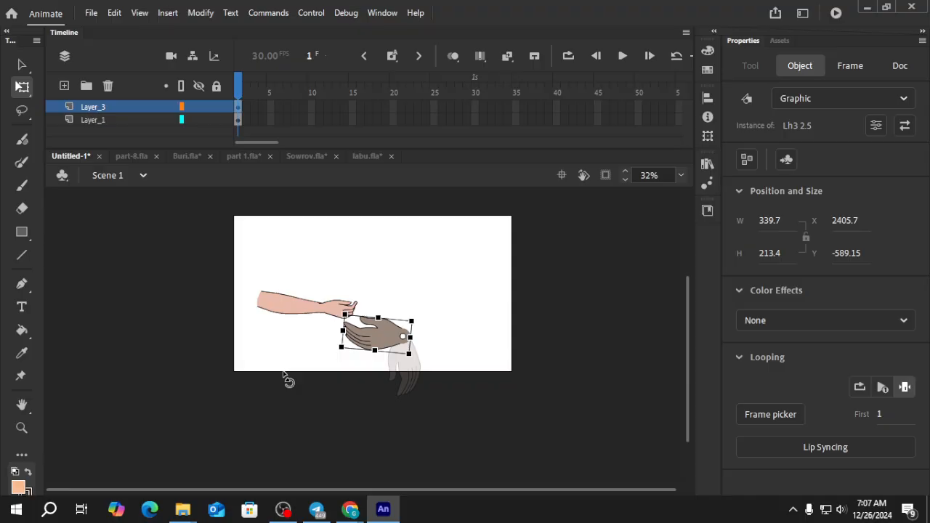
{"action": "mouse_move", "coordinate": [284, 374]}
{"action": "left_mouse_down"}
{"action": "mouse_move", "coordinate": [446, 376]}
{"action": "mouse_move", "coordinate": [264, 376]}
{"action": "mouse_move", "coordinate": [300, 379]}
{"action": "left_mouse_up"}
{"action": "left_click_drag", "start_coordinate": [389, 340], "coordinate": [455, 323]}
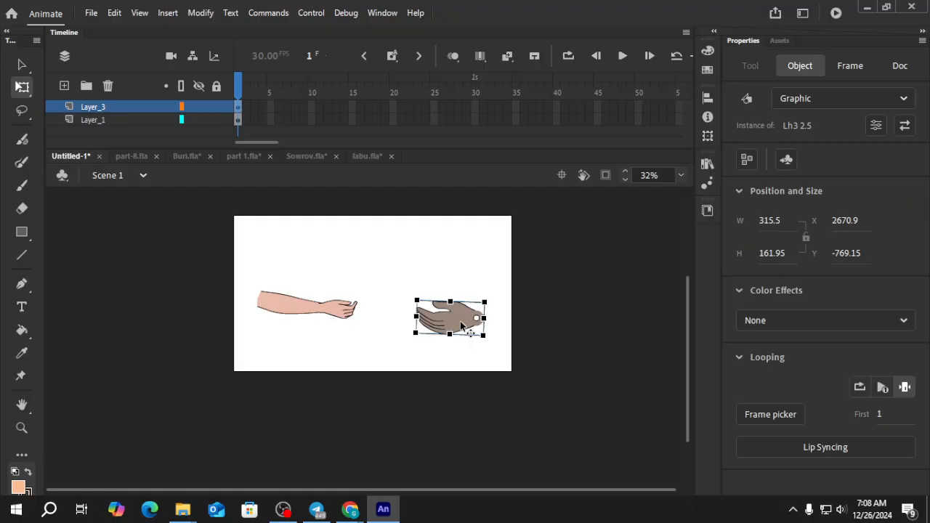
Examine the hand drawings across the frames of the Lh3 2.5 symbol and return to Scene 1.
{"action": "double_click", "coordinate": [459, 325]}
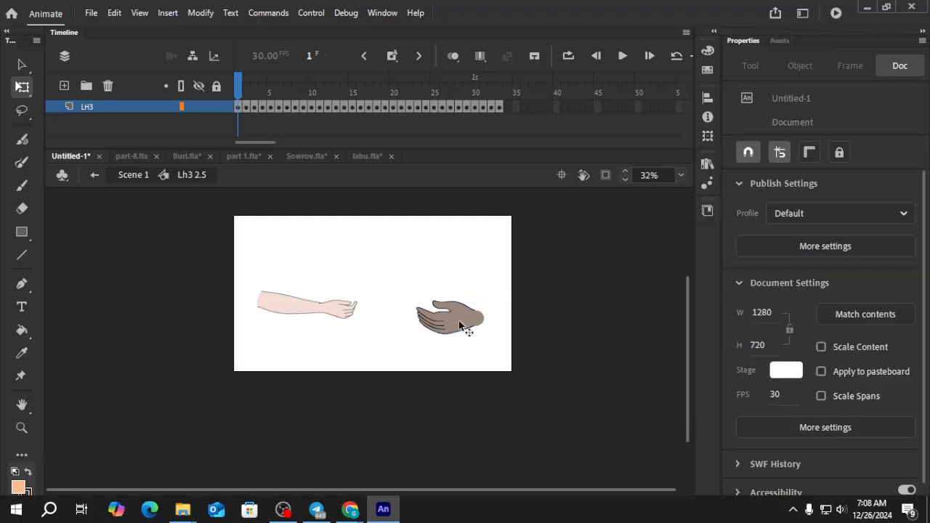
{"action": "left_click", "coordinate": [248, 97]}
{"action": "left_click", "coordinate": [255, 96]}
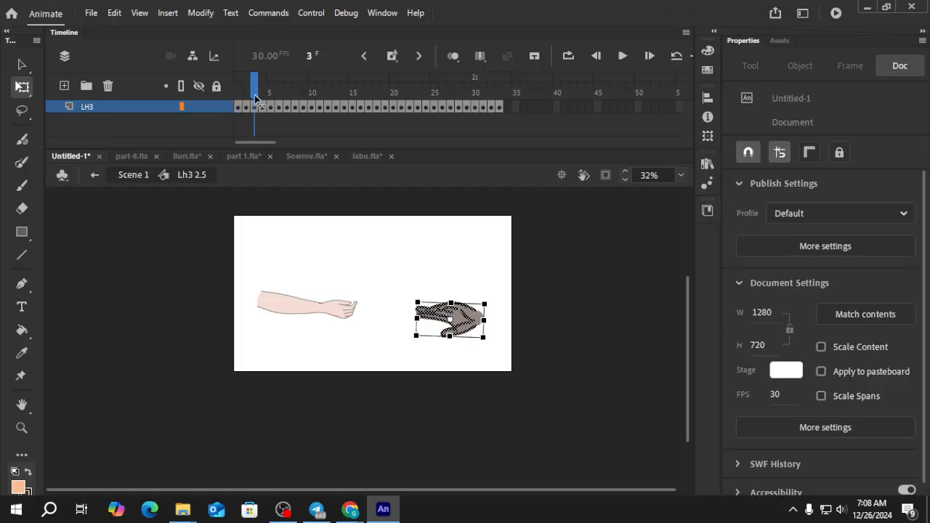
{"action": "mouse_move", "coordinate": [259, 100]}
{"action": "left_mouse_down"}
{"action": "mouse_move", "coordinate": [286, 99]}
{"action": "mouse_move", "coordinate": [231, 104]}
{"action": "mouse_move", "coordinate": [492, 151]}
{"action": "mouse_move", "coordinate": [439, 152]}
{"action": "mouse_move", "coordinate": [452, 154]}
{"action": "left_mouse_up"}
{"action": "left_click_drag", "start_coordinate": [449, 152], "coordinate": [224, 141]}
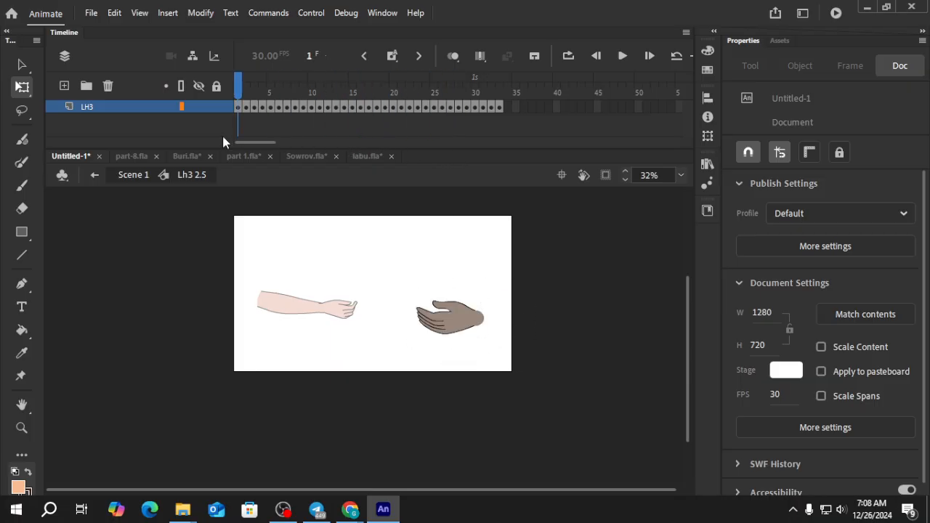
{"action": "double_click", "coordinate": [157, 249]}
Undo the hand replacement back to the original Layer_2 with its orange arm and hand.
{"action": "key", "text": "ctrl+z"}
{"action": "key", "text": "ctrl+z"}
{"action": "key", "text": "ctrl+z"}
{"action": "key", "text": "ctrl+z"}
{"action": "key", "text": "ctrl+y"}
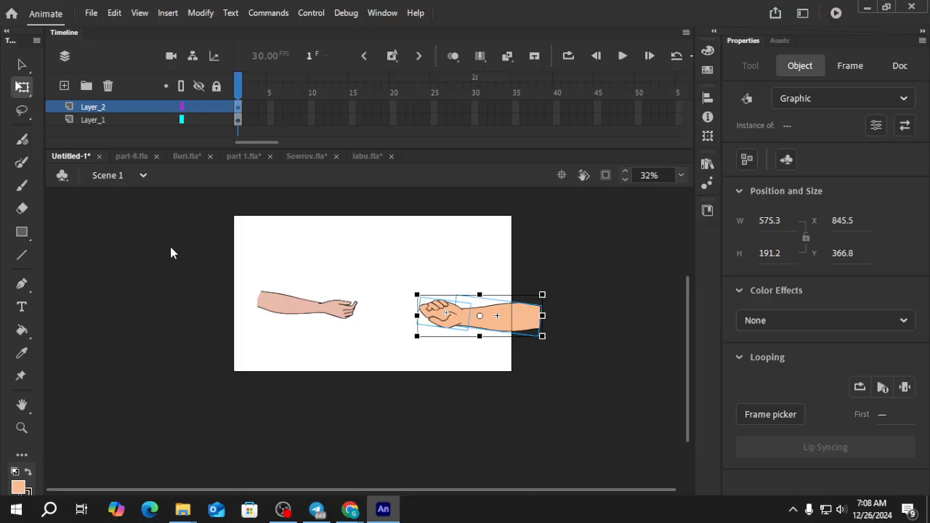
Shift the orange arm's hand slightly away from its forearm and enlarge it to about 275 by 171 px.
{"action": "left_click", "coordinate": [478, 300]}
{"action": "scroll", "coordinate": [469, 316], "scroll_direction": "up", "scroll_amount": 2}
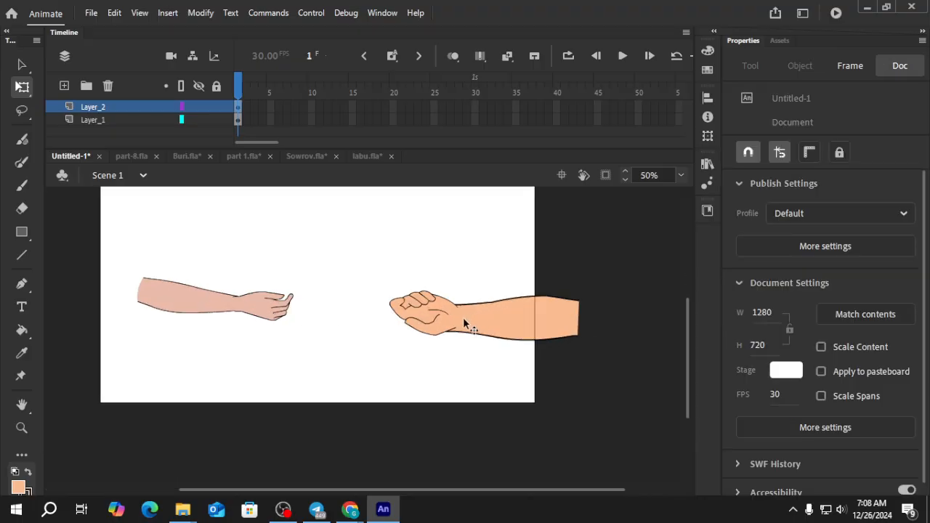
{"action": "left_click", "coordinate": [431, 323]}
{"action": "scroll", "coordinate": [430, 322], "scroll_direction": "up", "scroll_amount": 3}
{"action": "scroll", "coordinate": [431, 329], "scroll_direction": "up", "scroll_amount": 1}
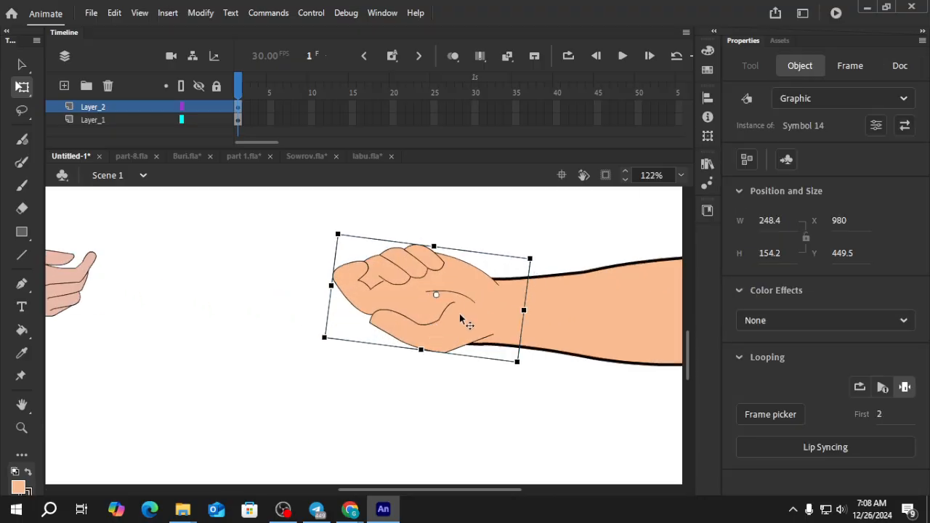
{"action": "left_click_drag", "start_coordinate": [465, 317], "coordinate": [444, 320]}
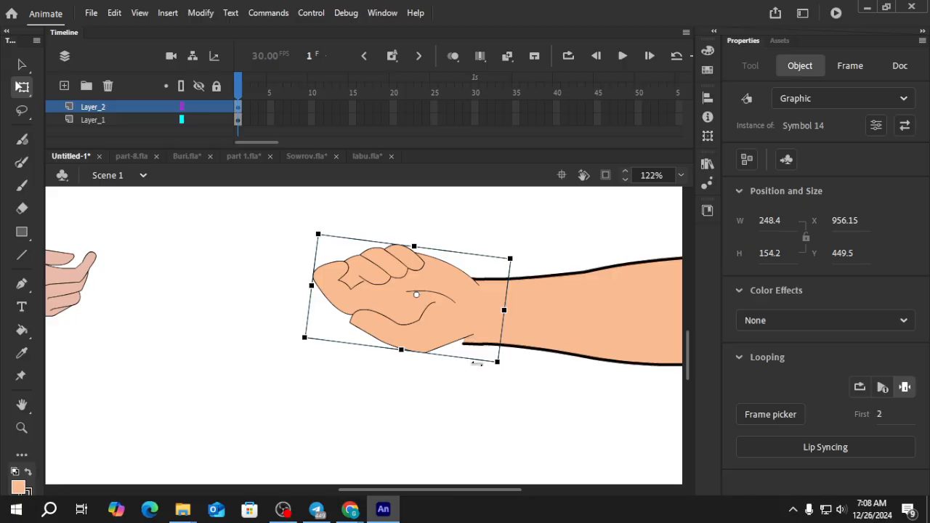
{"action": "left_click_drag", "start_coordinate": [499, 365], "coordinate": [508, 378]}
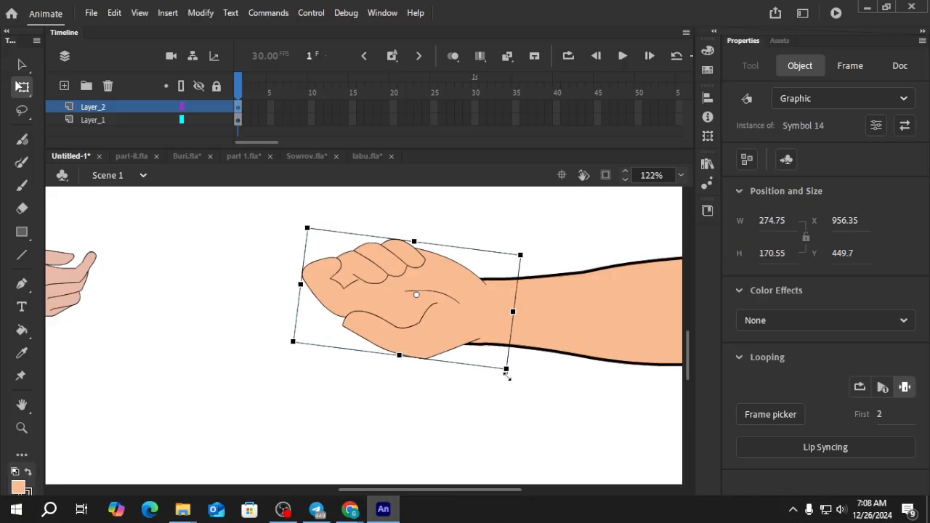
{"action": "scroll", "coordinate": [445, 331], "scroll_direction": "down", "scroll_amount": 1}
{"action": "scroll", "coordinate": [445, 330], "scroll_direction": "down", "scroll_amount": 4}
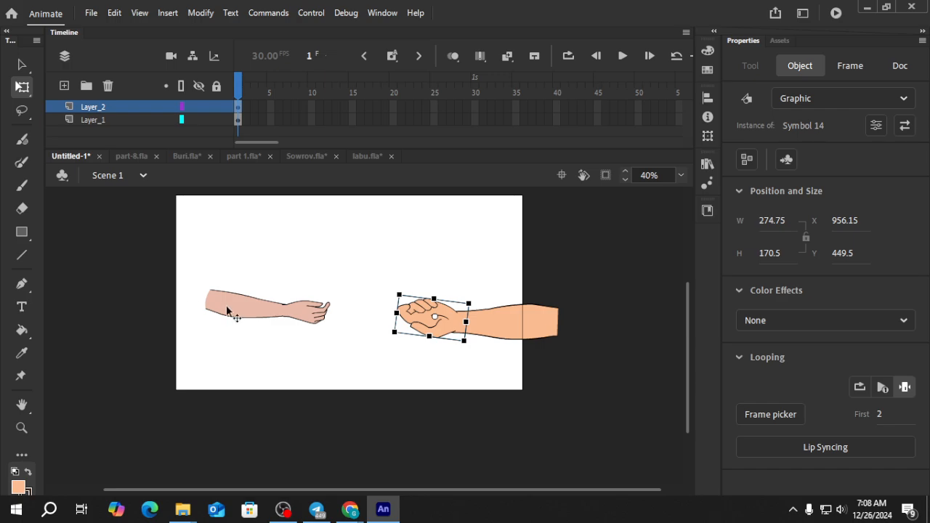
Open the pink arm's hand symbol, Symbol 2, and add a new layer beneath Layer_1.
{"action": "scroll", "coordinate": [290, 320], "scroll_direction": "up", "scroll_amount": 1}
{"action": "left_click", "coordinate": [311, 311]}
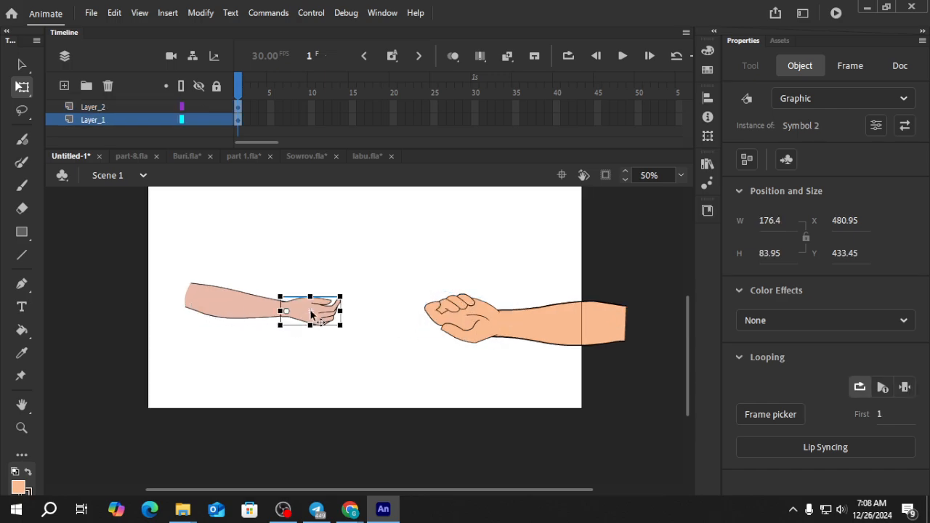
{"action": "scroll", "coordinate": [312, 314], "scroll_direction": "up", "scroll_amount": 4}
{"action": "double_click", "coordinate": [317, 314]}
{"action": "scroll", "coordinate": [316, 313], "scroll_direction": "down", "scroll_amount": 3}
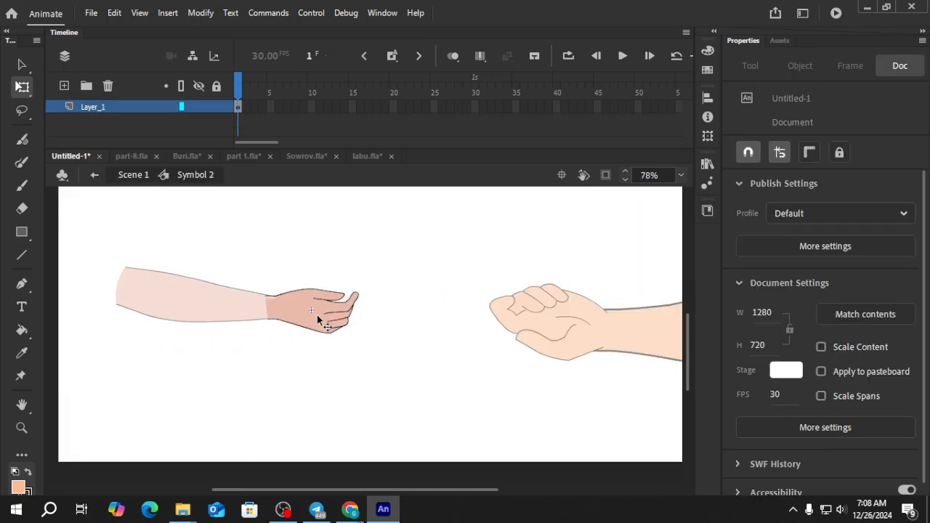
{"action": "scroll", "coordinate": [317, 314], "scroll_direction": "up", "scroll_amount": 2}
{"action": "left_click", "coordinate": [324, 304]}
{"action": "left_click", "coordinate": [330, 236]}
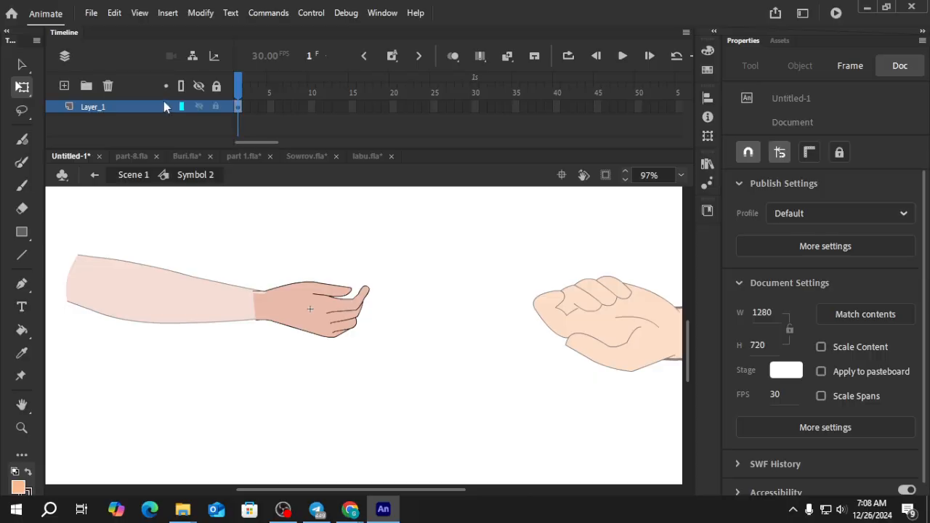
{"action": "left_click", "coordinate": [64, 86]}
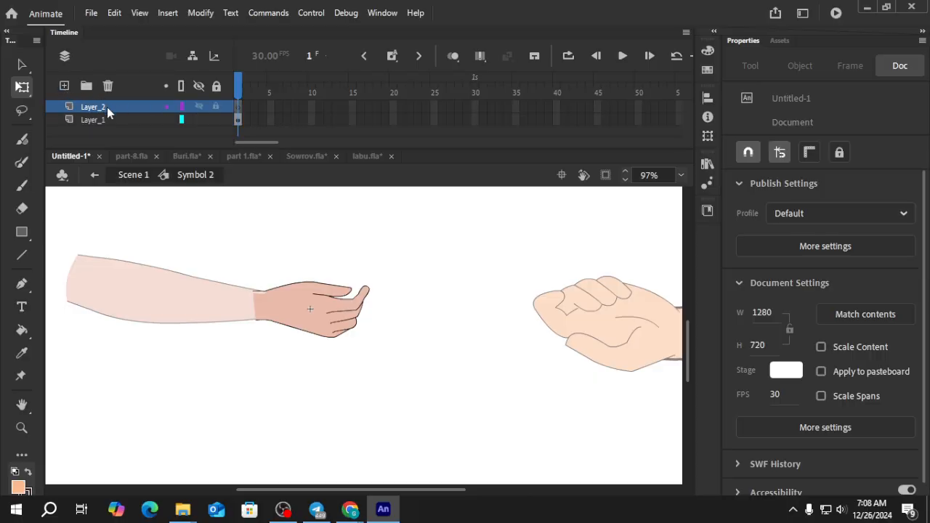
{"action": "left_click_drag", "start_coordinate": [107, 107], "coordinate": [111, 132]}
{"action": "left_click", "coordinate": [348, 240]}
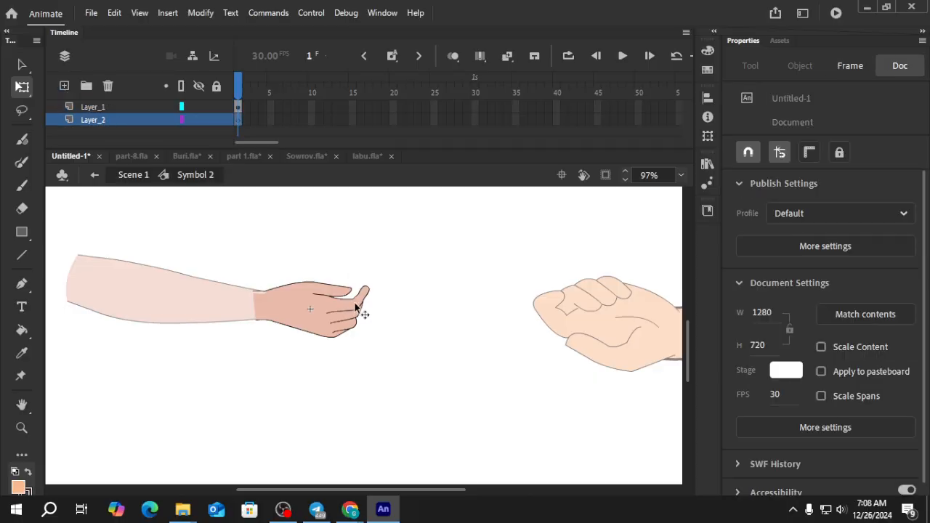
Draw a closed freehand outline of a curved object held between the thumb and fingers on Layer_2 with the Paint Brush.
{"action": "scroll", "coordinate": [350, 308], "scroll_direction": "down", "scroll_amount": 3}
{"action": "scroll", "coordinate": [345, 309], "scroll_direction": "up", "scroll_amount": 3}
{"action": "scroll", "coordinate": [369, 304], "scroll_direction": "down", "scroll_amount": 3}
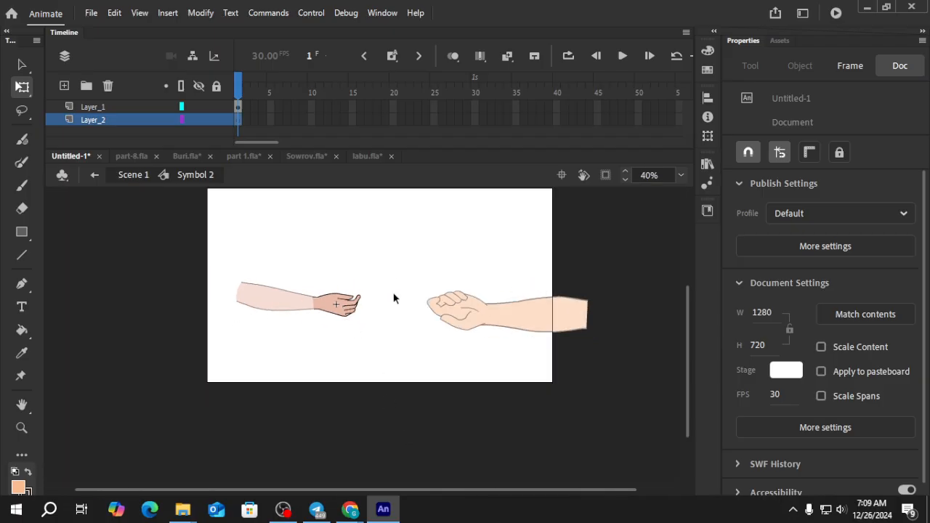
{"action": "left_click", "coordinate": [22, 162]}
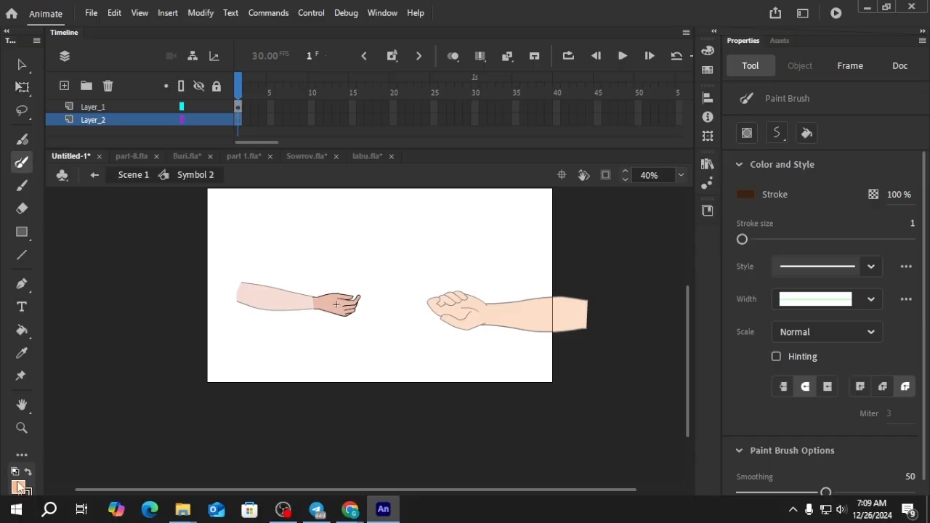
{"action": "scroll", "coordinate": [326, 335], "scroll_direction": "up", "scroll_amount": 5}
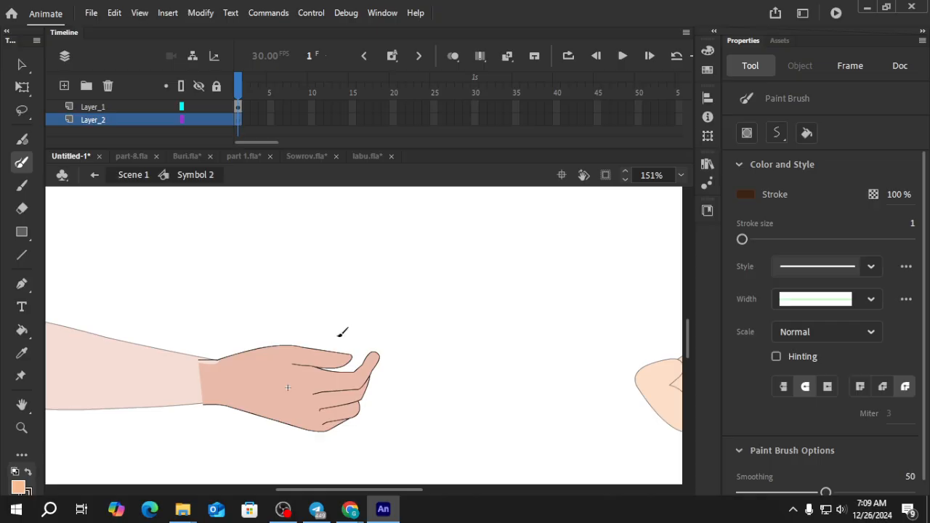
{"action": "scroll", "coordinate": [327, 331], "scroll_direction": "down", "scroll_amount": 3}
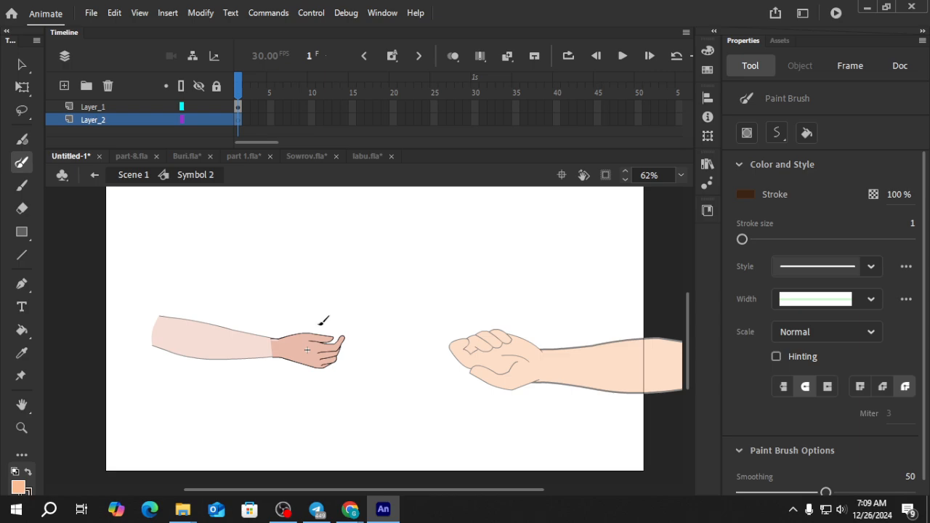
{"action": "scroll", "coordinate": [335, 334], "scroll_direction": "up", "scroll_amount": 1}
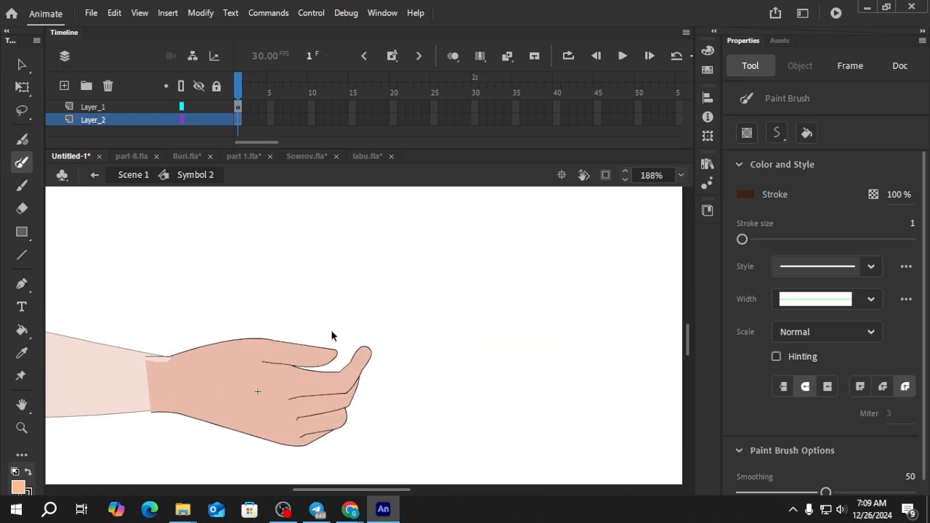
{"action": "scroll", "coordinate": [332, 332], "scroll_direction": "down", "scroll_amount": 1}
{"action": "scroll", "coordinate": [331, 337], "scroll_direction": "up", "scroll_amount": 2}
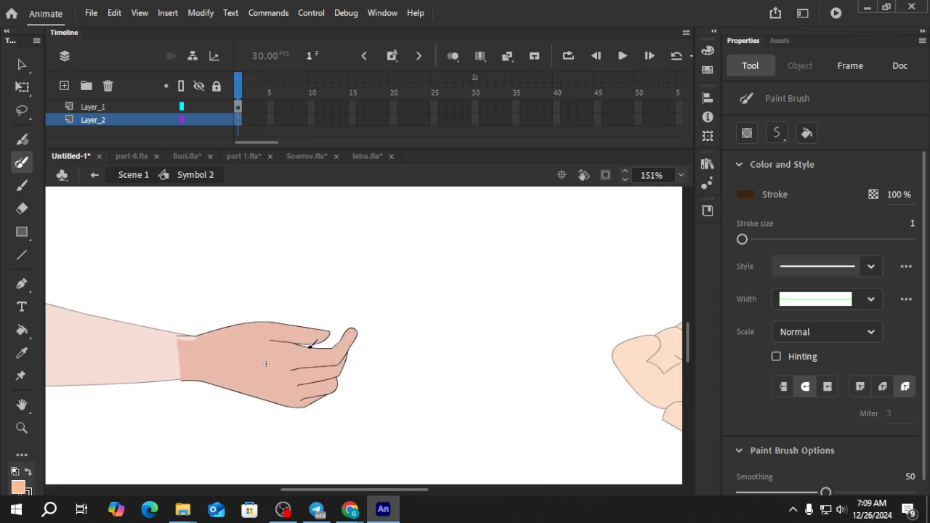
{"action": "mouse_move", "coordinate": [302, 343]}
{"action": "left_mouse_down"}
{"action": "mouse_move", "coordinate": [336, 282]}
{"action": "mouse_move", "coordinate": [338, 244]}
{"action": "mouse_move", "coordinate": [380, 257]}
{"action": "mouse_move", "coordinate": [380, 290]}
{"action": "mouse_move", "coordinate": [360, 345]}
{"action": "mouse_move", "coordinate": [328, 375]}
{"action": "left_mouse_up"}
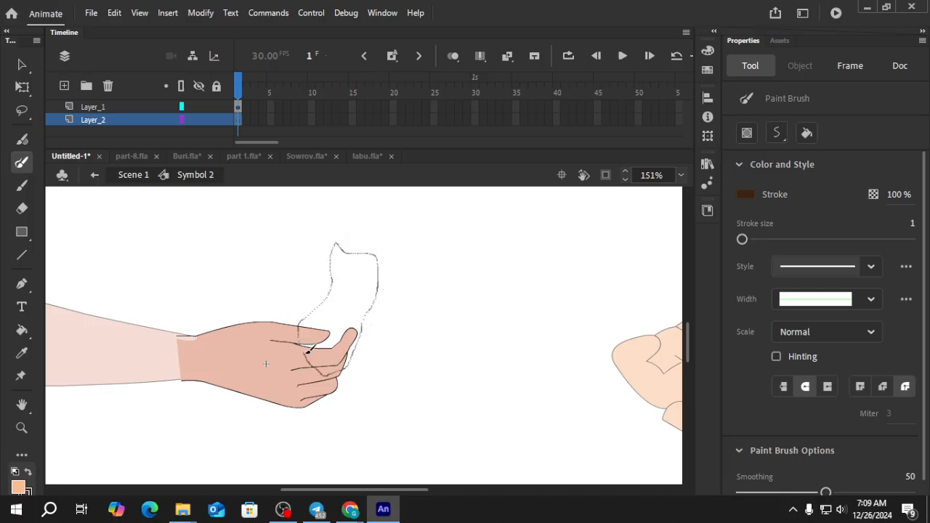
{"action": "left_click_drag", "start_coordinate": [303, 341], "coordinate": [303, 341]}
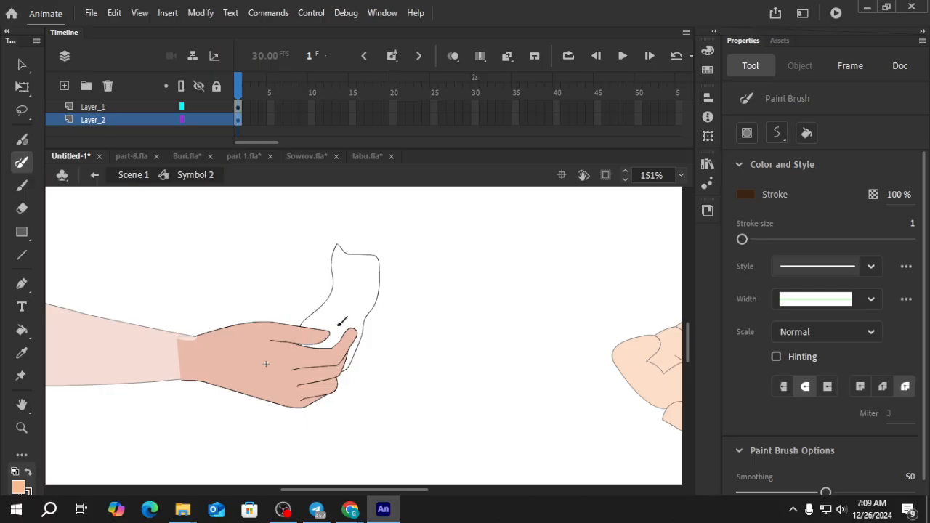
Hide Layer_1 and fill the object's outline on Layer_2 with dark green #003300.
{"action": "left_click", "coordinate": [203, 106]}
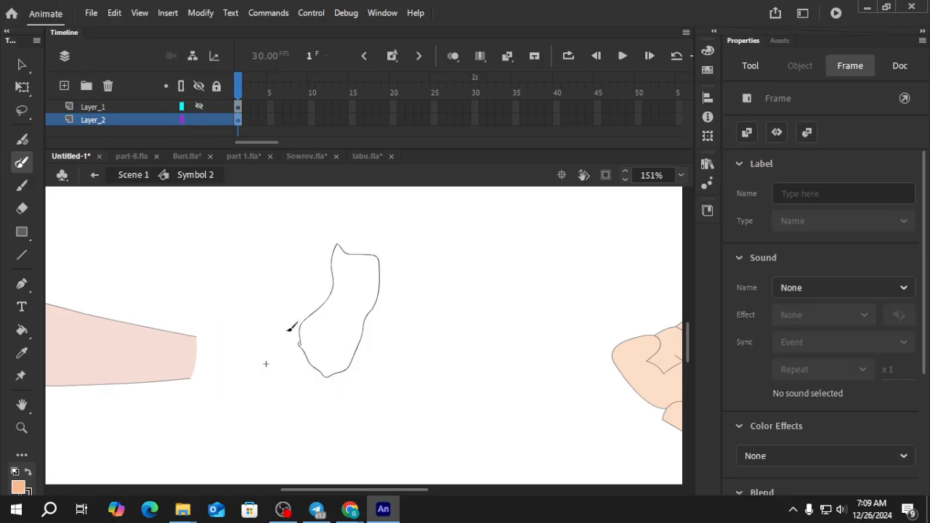
{"action": "key", "text": "v"}
{"action": "scroll", "coordinate": [301, 351], "scroll_direction": "up", "scroll_amount": 5}
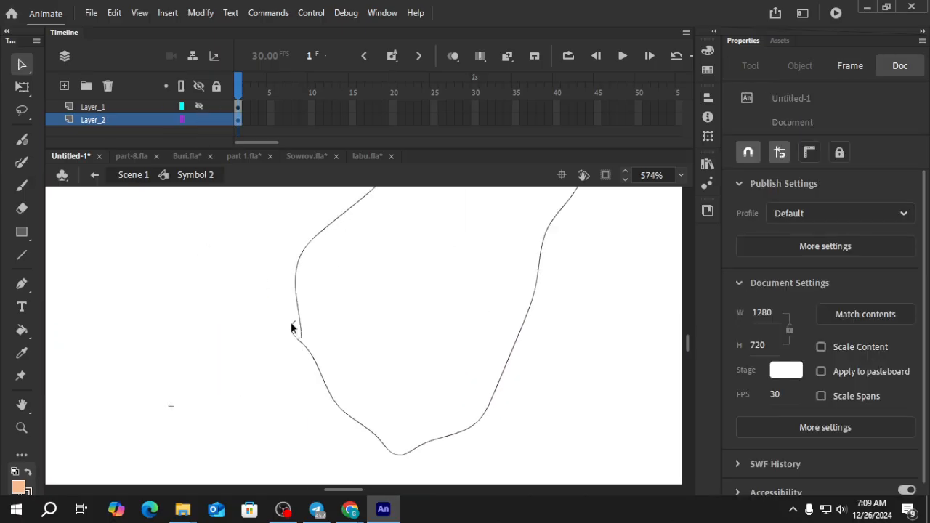
{"action": "scroll", "coordinate": [298, 329], "scroll_direction": "down", "scroll_amount": 5}
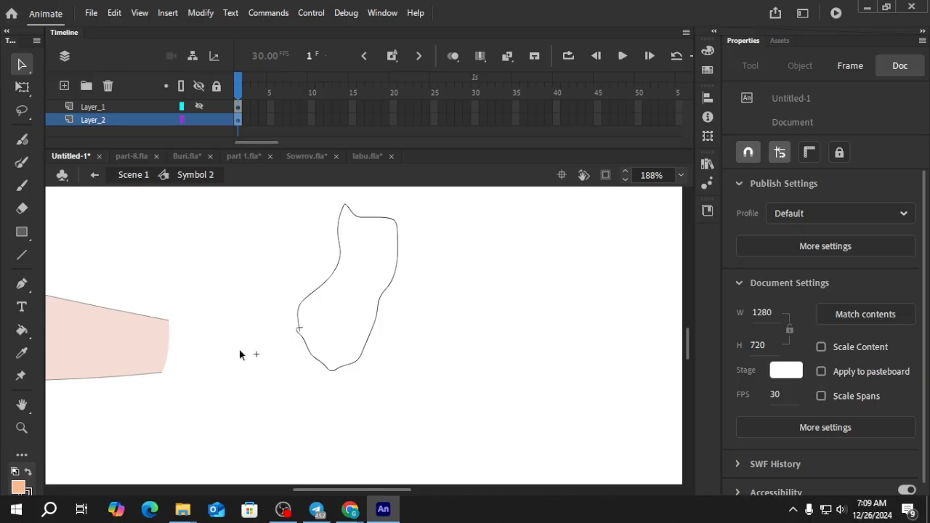
{"action": "left_click", "coordinate": [19, 485]}
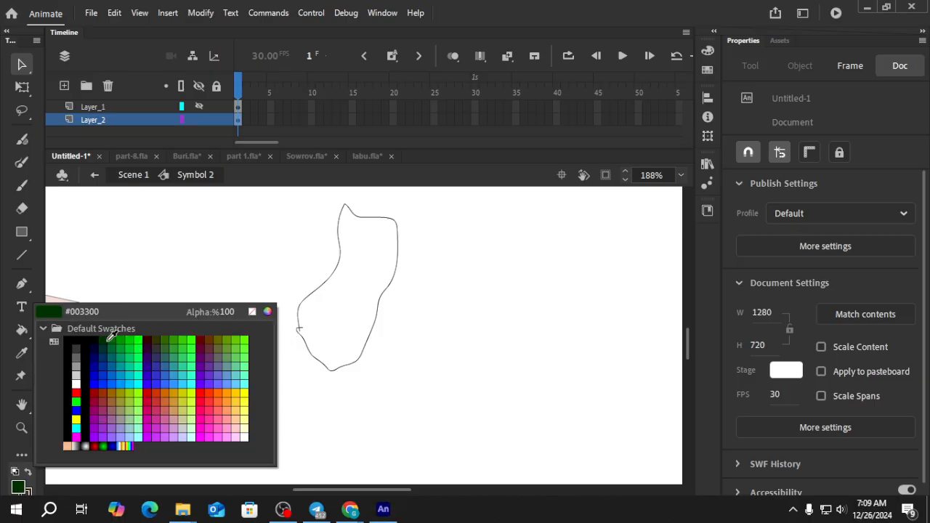
{"action": "left_click", "coordinate": [102, 343]}
{"action": "left_click", "coordinate": [22, 330]}
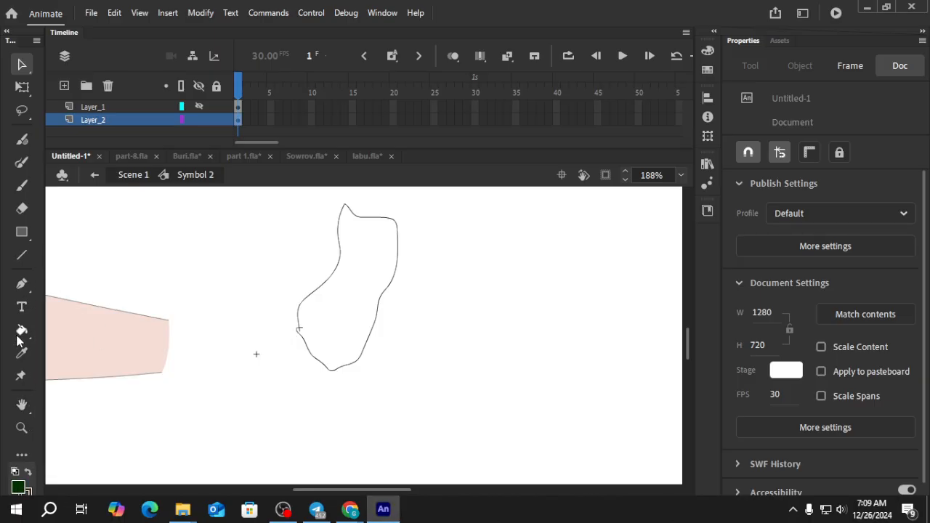
{"action": "left_click", "coordinate": [349, 287]}
{"action": "key", "text": "v"}
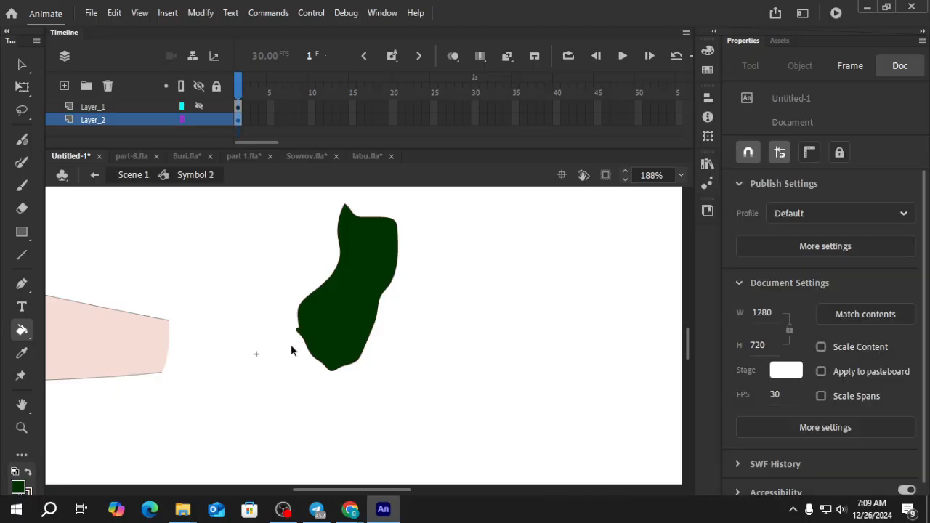
Draw black freehand squiggles across the middle of the green object with the Paint Brush at stroke size 4.
{"action": "left_click", "coordinate": [22, 161]}
{"action": "scroll", "coordinate": [349, 305], "scroll_direction": "up", "scroll_amount": 3}
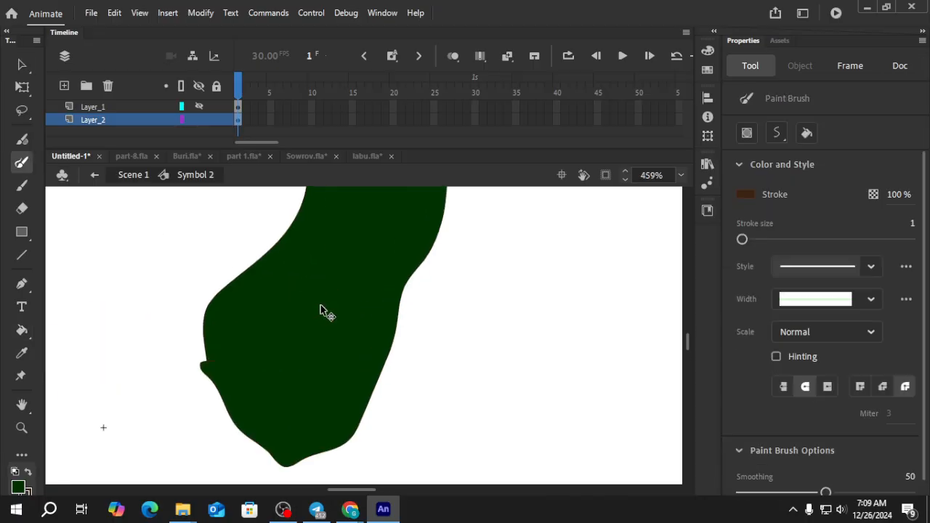
{"action": "left_click", "coordinate": [28, 491]}
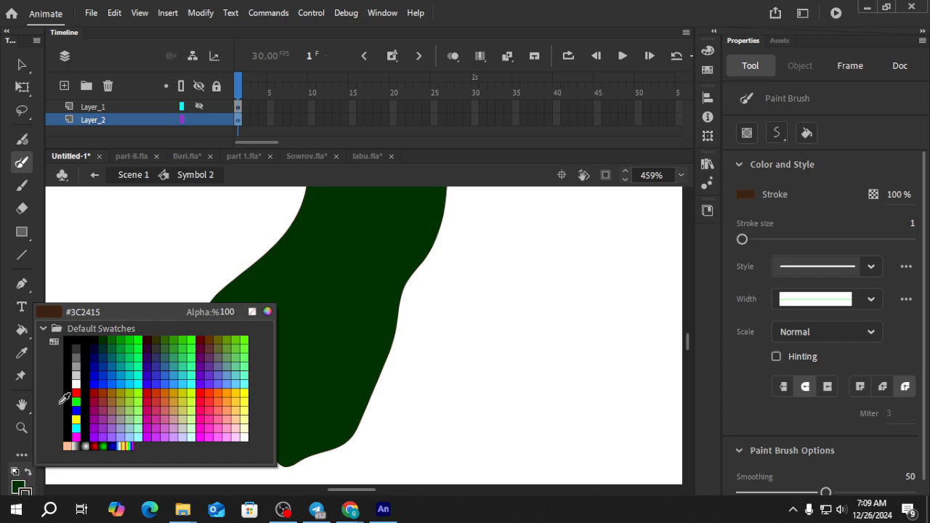
{"action": "left_click", "coordinate": [67, 340]}
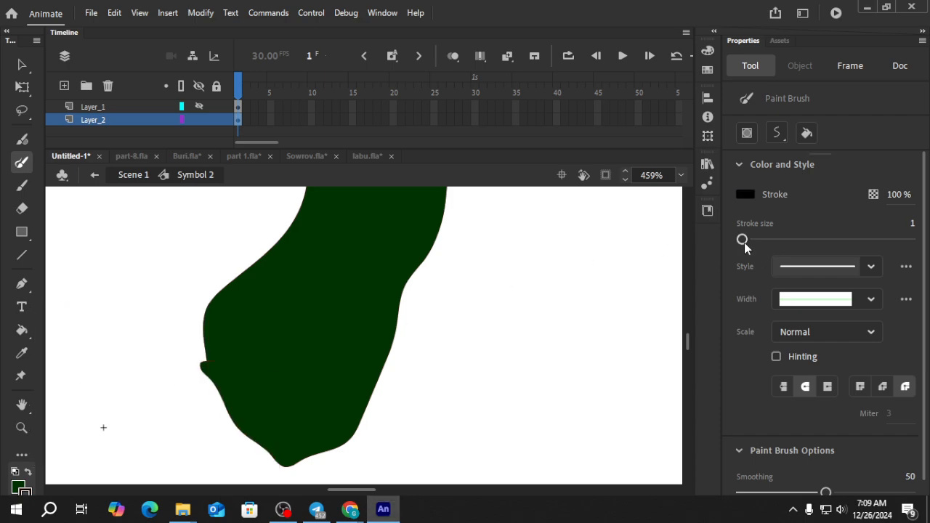
{"action": "left_click_drag", "start_coordinate": [743, 240], "coordinate": [745, 240]}
{"action": "mouse_move", "coordinate": [285, 287]}
{"action": "left_mouse_down"}
{"action": "mouse_move", "coordinate": [335, 332]}
{"action": "mouse_move", "coordinate": [310, 343]}
{"action": "mouse_move", "coordinate": [343, 331]}
{"action": "left_mouse_up"}
{"action": "left_click_drag", "start_coordinate": [345, 254], "coordinate": [363, 270]}
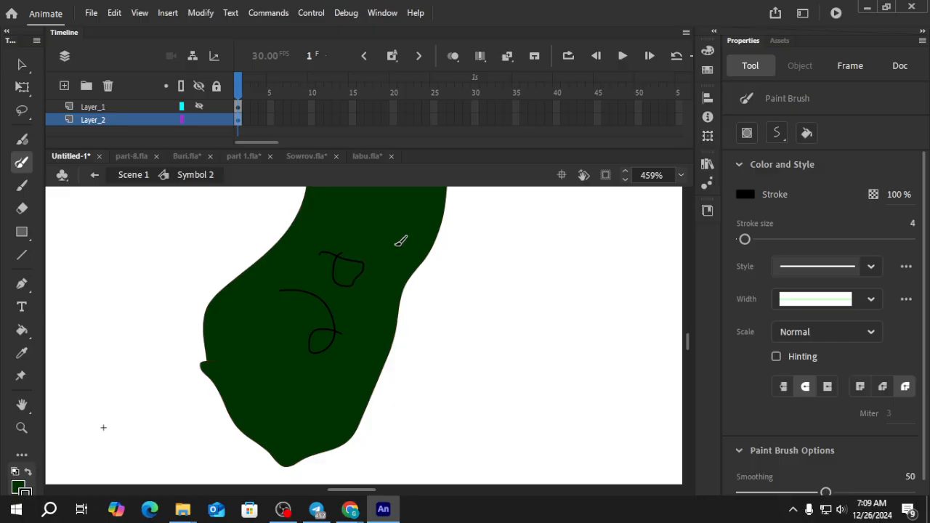
{"action": "mouse_move", "coordinate": [375, 223]}
{"action": "left_mouse_down"}
{"action": "mouse_move", "coordinate": [362, 222]}
{"action": "mouse_move", "coordinate": [372, 218]}
{"action": "mouse_move", "coordinate": [357, 241]}
{"action": "left_mouse_up"}
{"action": "scroll", "coordinate": [374, 276], "scroll_direction": "down", "scroll_amount": 2}
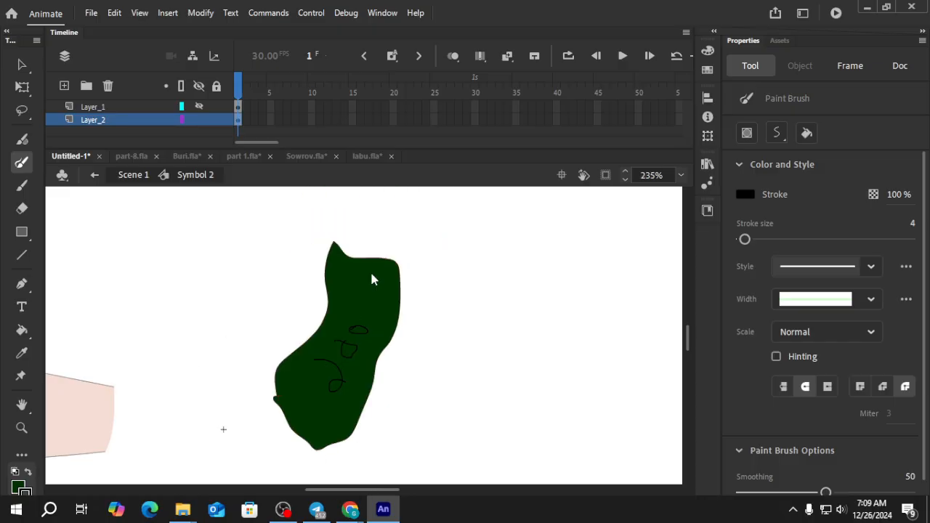
Continue the black freehand marks up the upper part of the green object.
{"action": "scroll", "coordinate": [376, 315], "scroll_direction": "up", "scroll_amount": 4}
{"action": "mouse_move", "coordinate": [404, 336]}
{"action": "left_mouse_down"}
{"action": "mouse_move", "coordinate": [355, 301]}
{"action": "mouse_move", "coordinate": [315, 304]}
{"action": "mouse_move", "coordinate": [263, 337]}
{"action": "left_mouse_up"}
{"action": "mouse_move", "coordinate": [308, 300]}
{"action": "left_mouse_down"}
{"action": "mouse_move", "coordinate": [307, 240]}
{"action": "mouse_move", "coordinate": [475, 292]}
{"action": "left_mouse_up"}
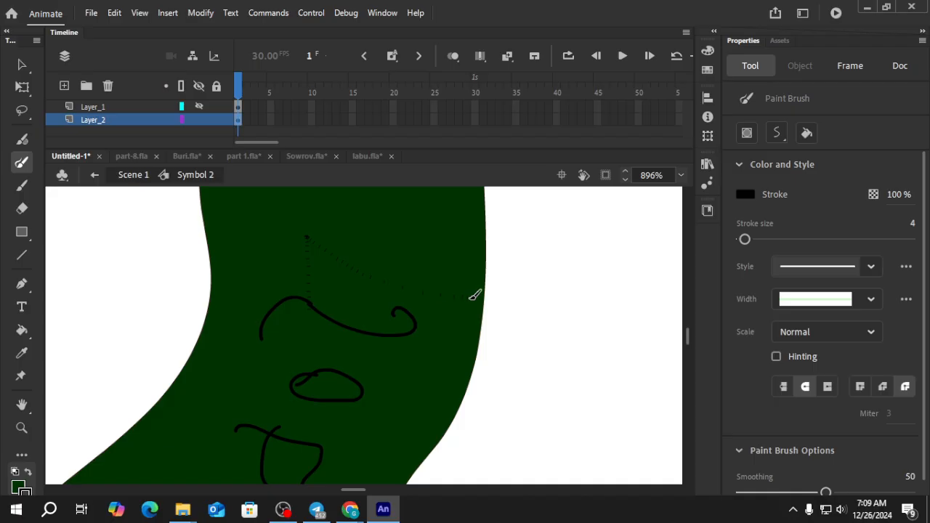
{"action": "scroll", "coordinate": [364, 258], "scroll_direction": "down", "scroll_amount": 1}
{"action": "scroll", "coordinate": [334, 249], "scroll_direction": "up", "scroll_amount": 3}
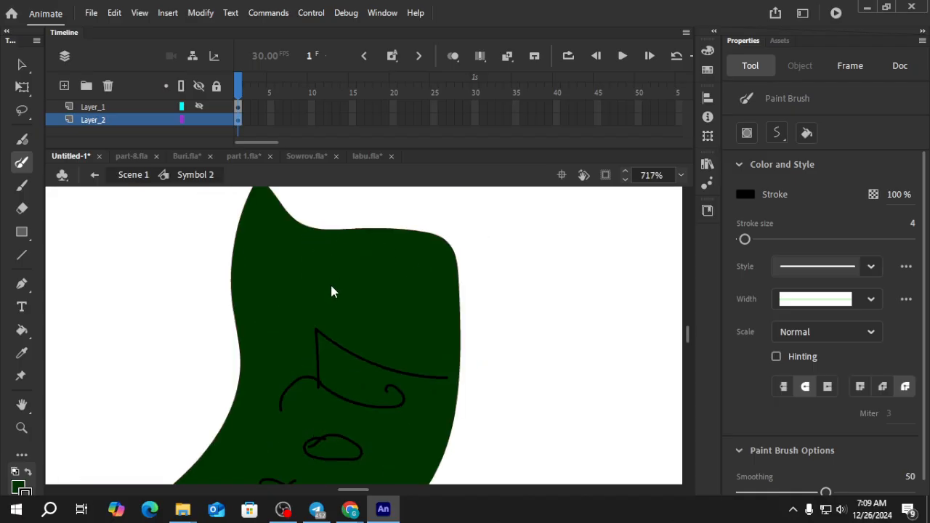
{"action": "mouse_move", "coordinate": [319, 322]}
{"action": "left_mouse_down"}
{"action": "mouse_move", "coordinate": [322, 284]}
{"action": "mouse_move", "coordinate": [333, 303]}
{"action": "mouse_move", "coordinate": [390, 321]}
{"action": "mouse_move", "coordinate": [340, 270]}
{"action": "mouse_move", "coordinate": [365, 283]}
{"action": "mouse_move", "coordinate": [371, 275]}
{"action": "mouse_move", "coordinate": [344, 280]}
{"action": "mouse_move", "coordinate": [353, 261]}
{"action": "mouse_move", "coordinate": [414, 287]}
{"action": "mouse_move", "coordinate": [363, 244]}
{"action": "left_mouse_up"}
{"action": "scroll", "coordinate": [357, 275], "scroll_direction": "down", "scroll_amount": 3}
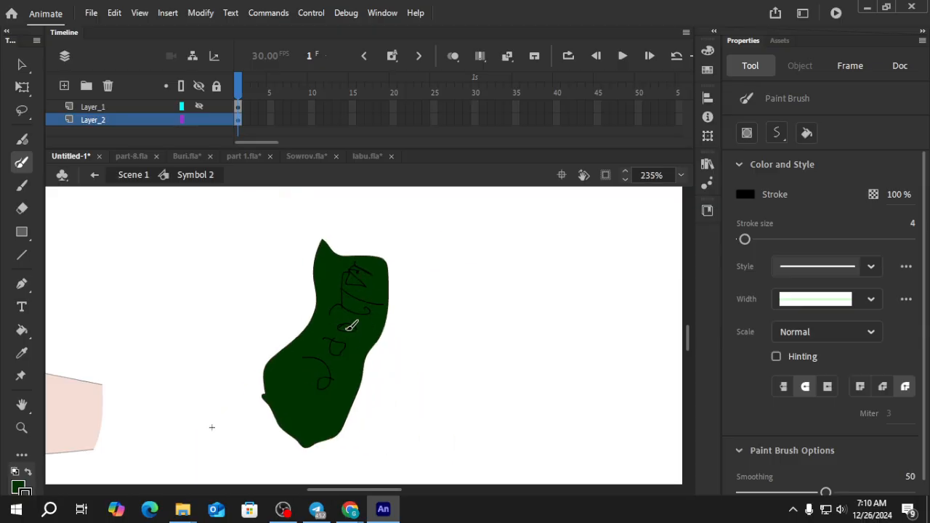
Leave the pink hand's symbol and return to Scene 1.
{"action": "key", "text": "v"}
{"action": "scroll", "coordinate": [347, 281], "scroll_direction": "down", "scroll_amount": 2}
{"action": "double_click", "coordinate": [400, 287]}
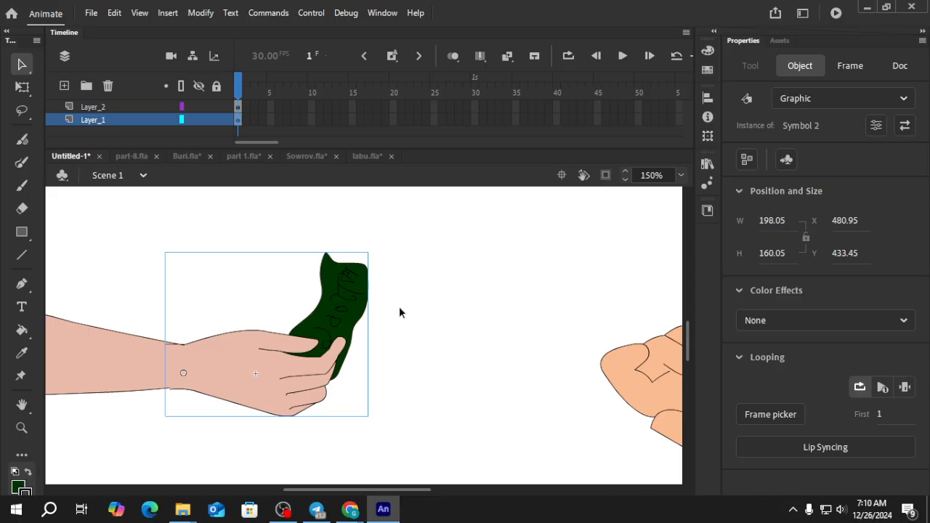
{"action": "scroll", "coordinate": [392, 327], "scroll_direction": "down", "scroll_amount": 2}
{"action": "scroll", "coordinate": [347, 331], "scroll_direction": "down", "scroll_amount": 2}
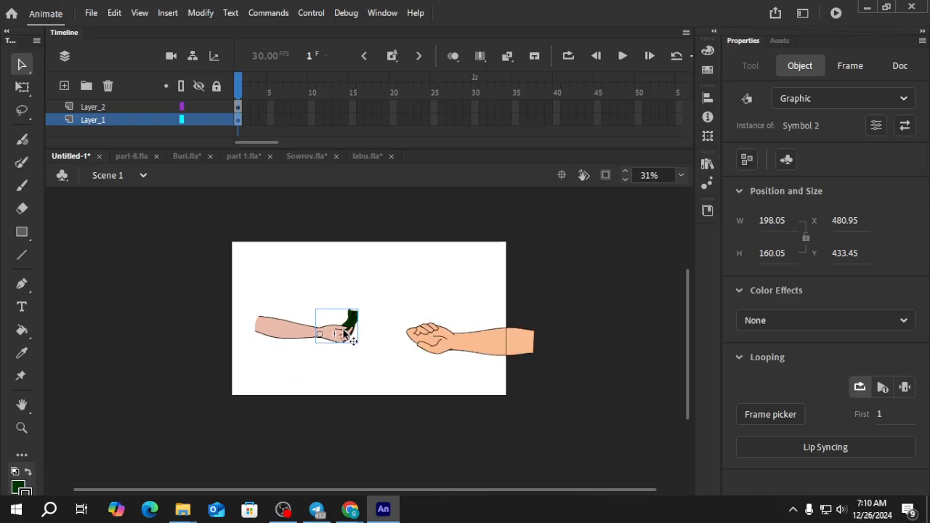
{"action": "scroll", "coordinate": [429, 335], "scroll_direction": "up", "scroll_amount": 2}
{"action": "scroll", "coordinate": [425, 337], "scroll_direction": "down", "scroll_amount": 2}
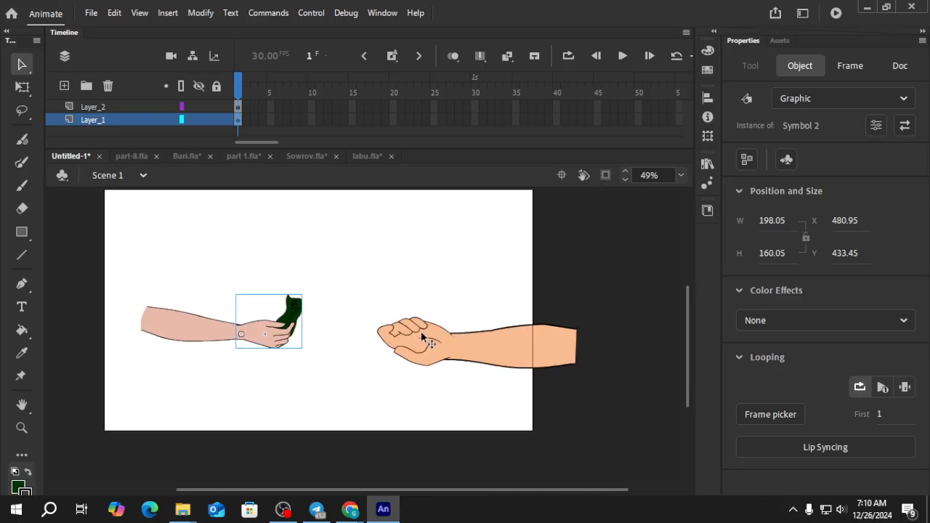
Examine the hand pose on frame 5 inside the orange hand's symbol, Symbol 14, and return to Scene 1.
{"action": "left_click", "coordinate": [428, 342]}
{"action": "double_click", "coordinate": [410, 342]}
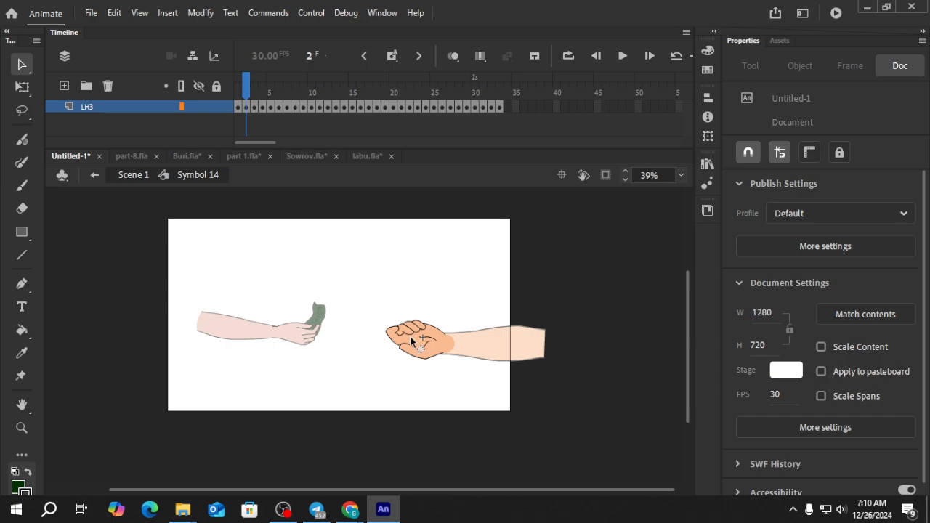
{"action": "left_click_drag", "start_coordinate": [248, 97], "coordinate": [271, 106]}
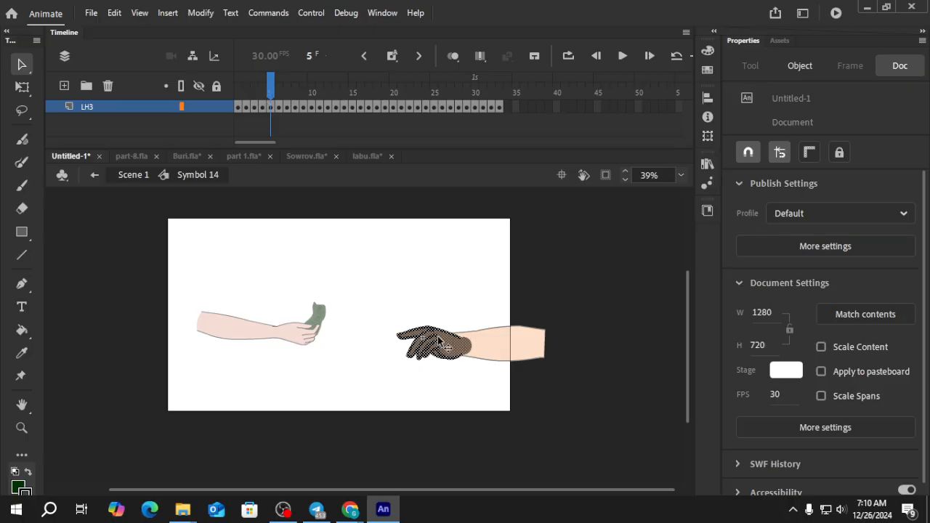
{"action": "double_click", "coordinate": [135, 357]}
Sample the orange forearm's fill colour and apply it to the hand on frame 5 of Symbol 14.
{"action": "left_click", "coordinate": [21, 355]}
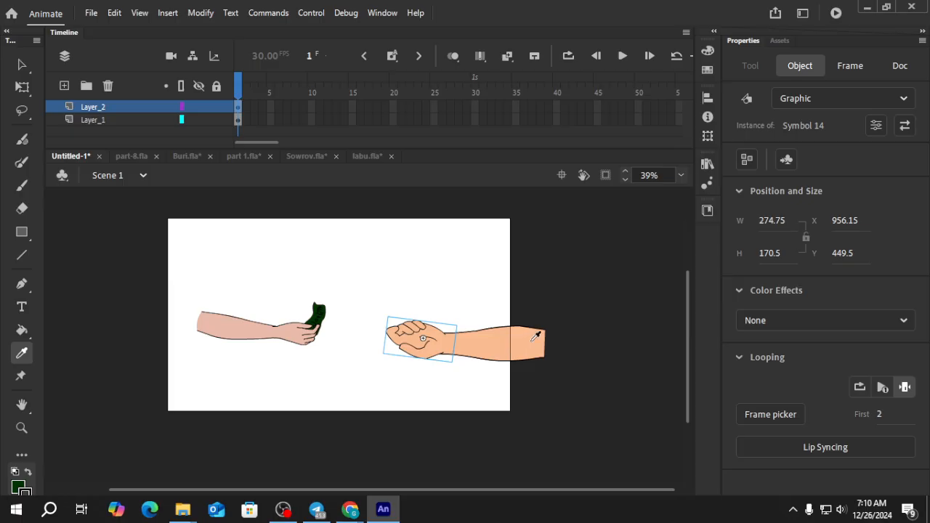
{"action": "left_click", "coordinate": [501, 351]}
{"action": "key", "text": "v"}
{"action": "double_click", "coordinate": [448, 344]}
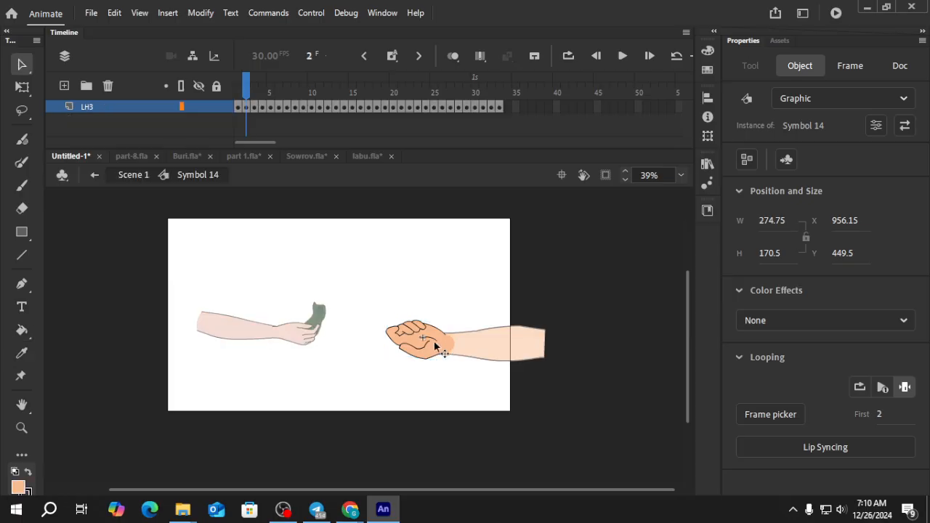
{"action": "left_click", "coordinate": [272, 95]}
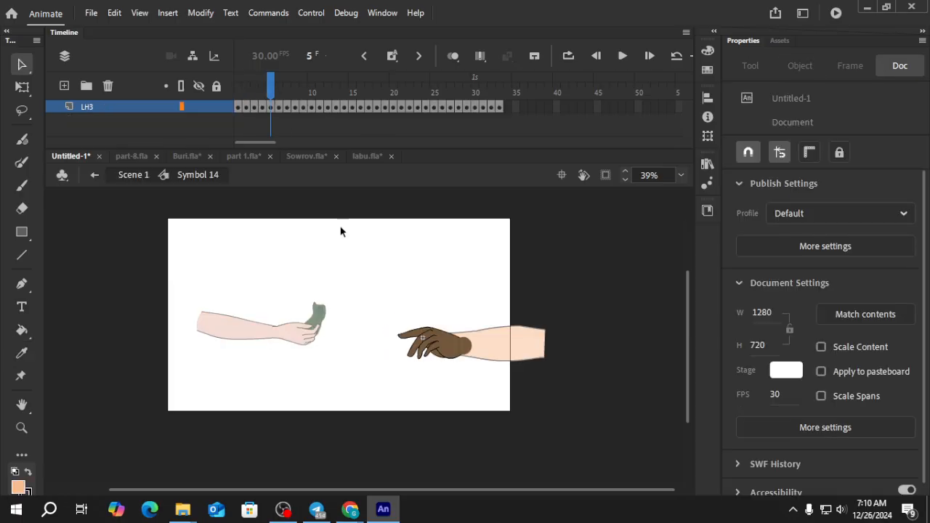
{"action": "key", "text": "k"}
{"action": "left_click", "coordinate": [458, 350]}
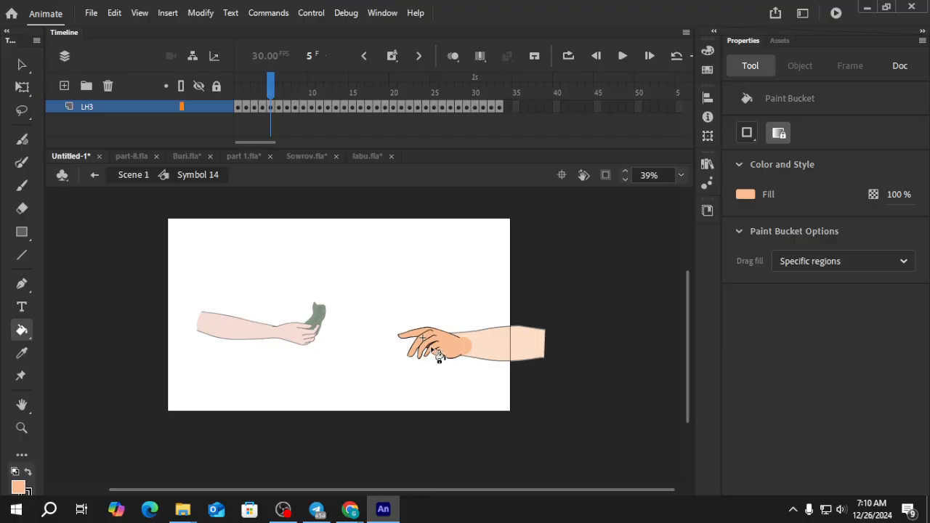
{"action": "key", "text": "v"}
{"action": "double_click", "coordinate": [459, 306]}
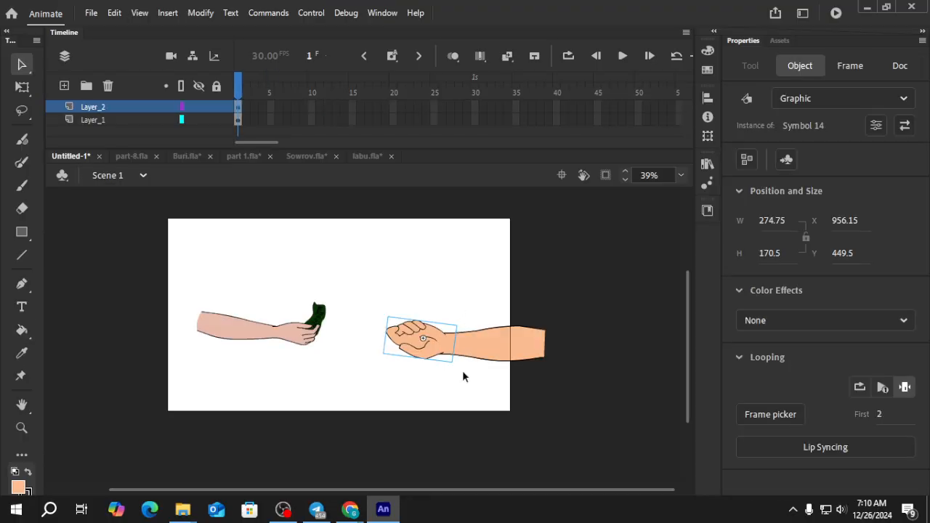
Set the orange hand's first looping frame to 5 and move it to about X 920, Y 437 to meet the forearm.
{"action": "left_click", "coordinate": [880, 414]}
{"action": "type", "text": "5"}
{"action": "key", "text": "Return"}
{"action": "scroll", "coordinate": [442, 350], "scroll_direction": "up", "scroll_amount": 5}
{"action": "left_click_drag", "start_coordinate": [461, 336], "coordinate": [430, 325]}
{"action": "scroll", "coordinate": [430, 325], "scroll_direction": "down", "scroll_amount": 5}
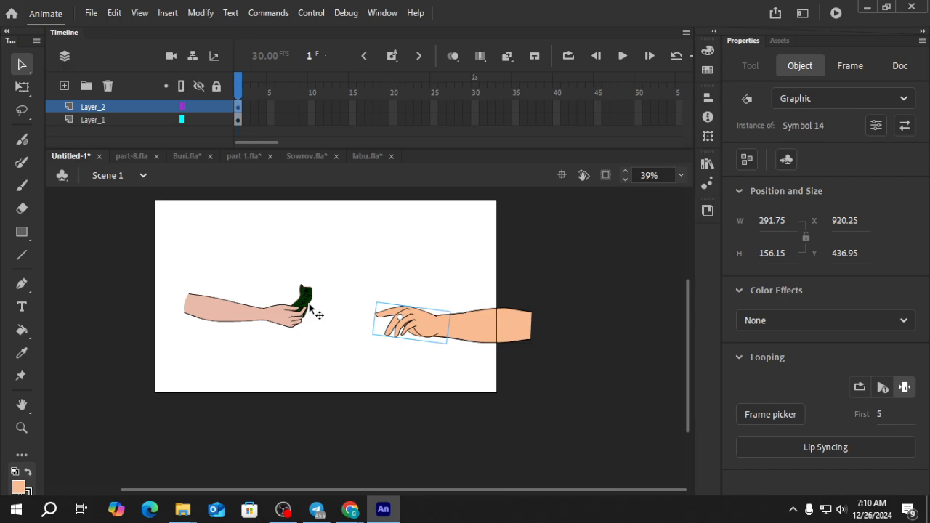
{"action": "scroll", "coordinate": [309, 308], "scroll_direction": "up", "scroll_amount": 4}
{"action": "scroll", "coordinate": [297, 308], "scroll_direction": "down", "scroll_amount": 5}
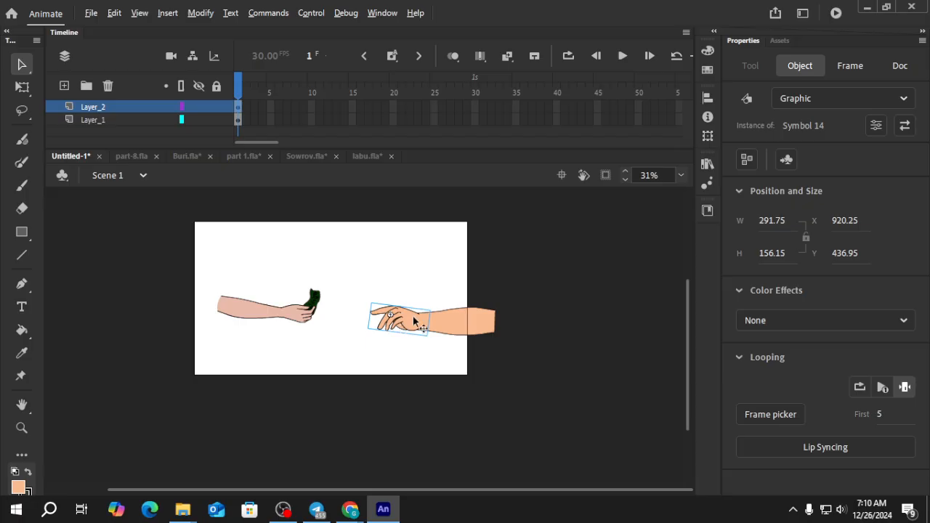
{"action": "scroll", "coordinate": [413, 316], "scroll_direction": "up", "scroll_amount": 4}
{"action": "scroll", "coordinate": [412, 316], "scroll_direction": "down", "scroll_amount": 4}
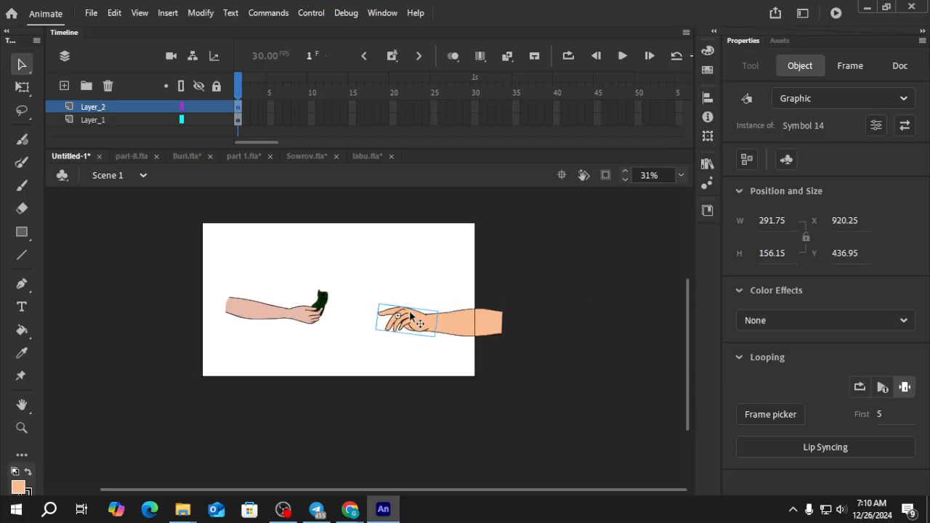
{"action": "scroll", "coordinate": [415, 320], "scroll_direction": "up", "scroll_amount": 2}
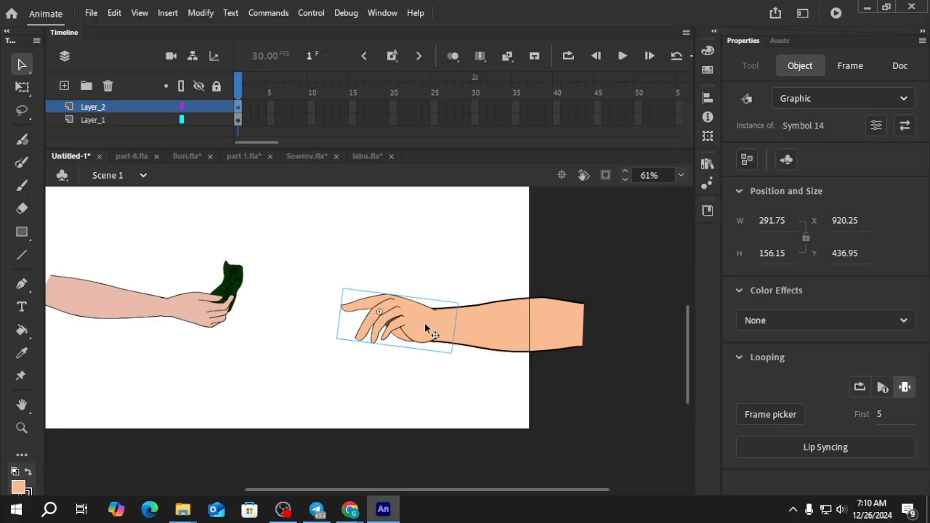
{"action": "scroll", "coordinate": [427, 328], "scroll_direction": "down", "scroll_amount": 2}
{"action": "left_click", "coordinate": [311, 319]}
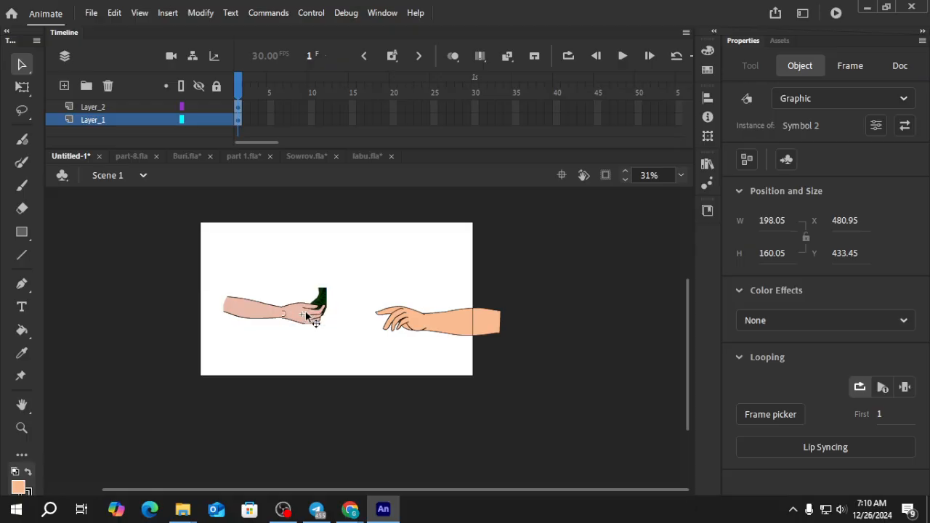
{"action": "scroll", "coordinate": [314, 317], "scroll_direction": "up", "scroll_amount": 3}
{"action": "double_click", "coordinate": [313, 317]}
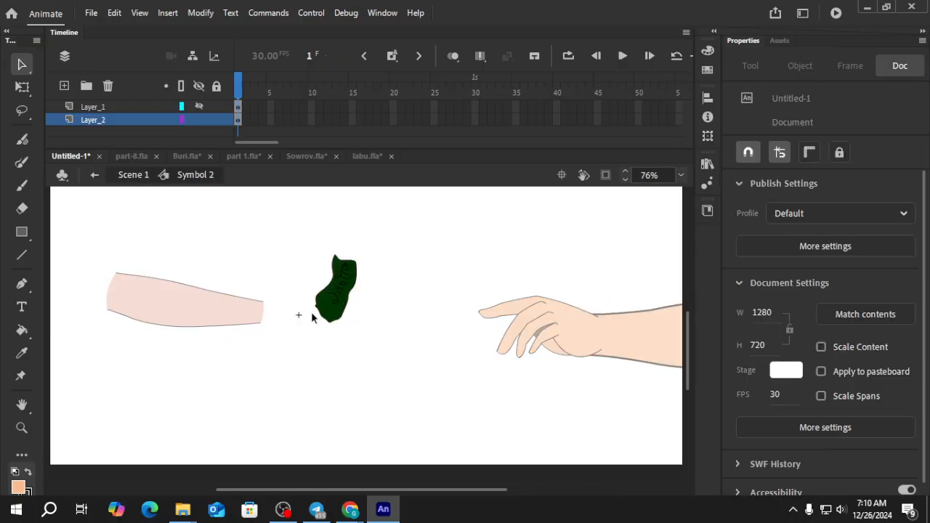
{"action": "double_click", "coordinate": [386, 280]}
{"action": "left_click", "coordinate": [198, 107]}
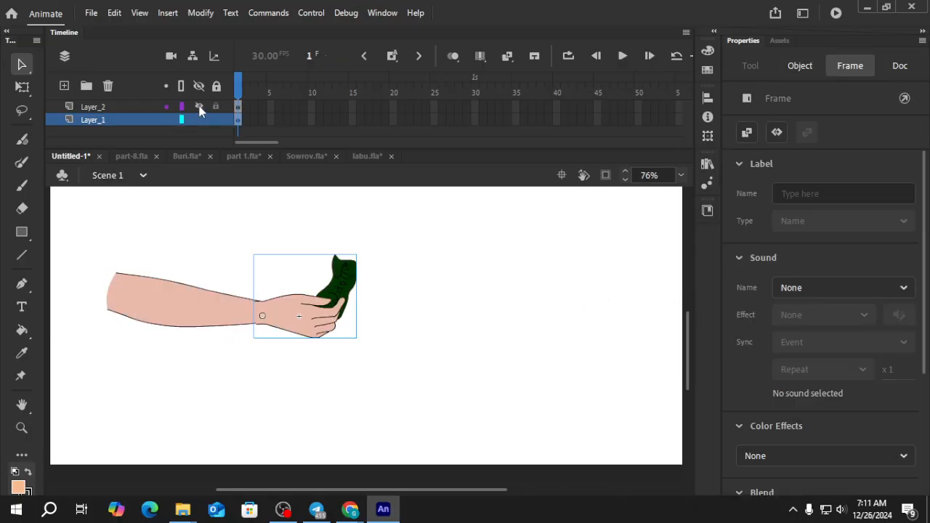
{"action": "left_click", "coordinate": [199, 107]}
{"action": "left_click", "coordinate": [250, 244]}
Open the pink hand's symbol, Symbol 2, and show its hidden Layer_1.
{"action": "double_click", "coordinate": [315, 318]}
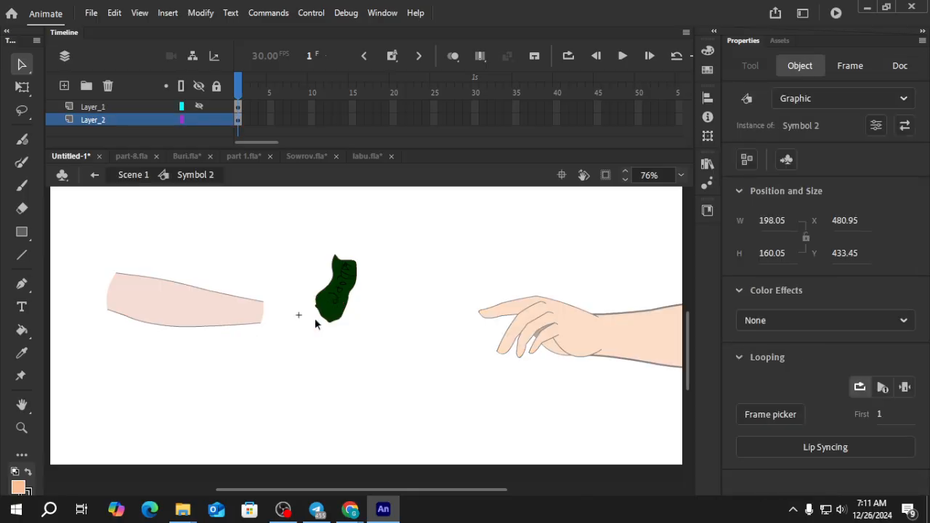
{"action": "left_click", "coordinate": [347, 288]}
{"action": "left_click", "coordinate": [197, 105]}
{"action": "left_click", "coordinate": [394, 255]}
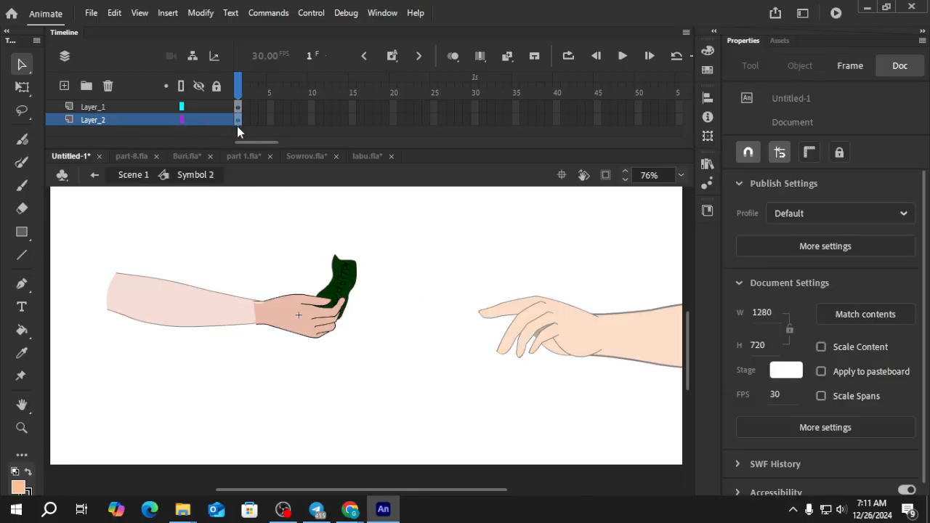
Duplicate the hand to frame 2 of Layer_1 and move the held object to frame 2 of Layer_2, leaving its frame 1 empty.
{"action": "left_click", "coordinate": [155, 108]}
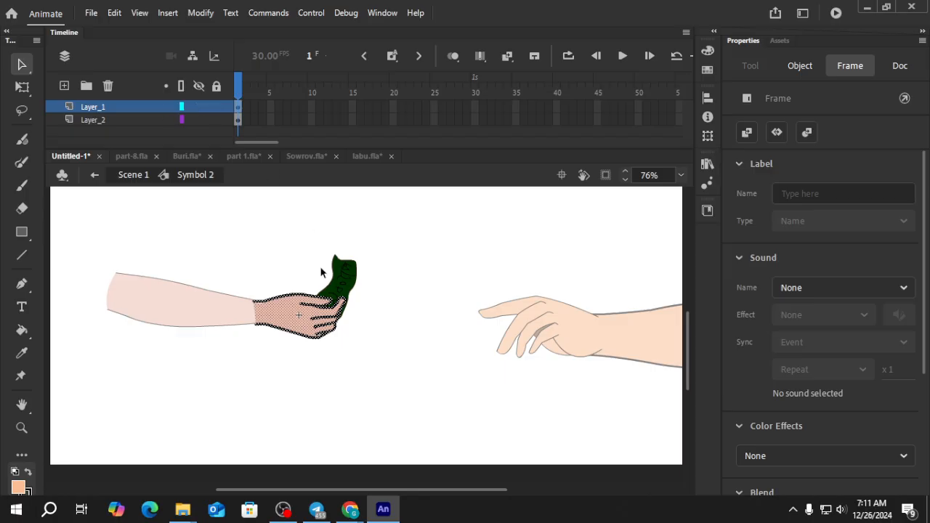
{"action": "left_click", "coordinate": [245, 107]}
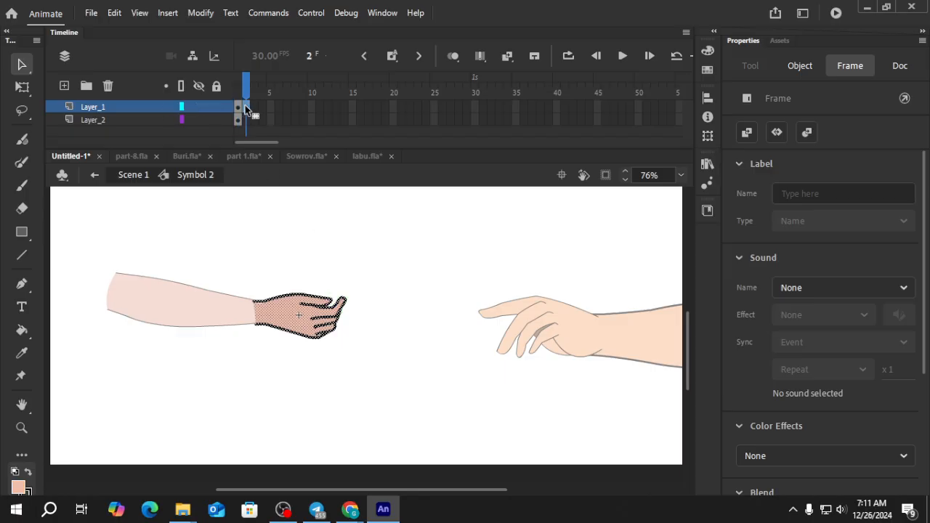
{"action": "left_click", "coordinate": [237, 120]}
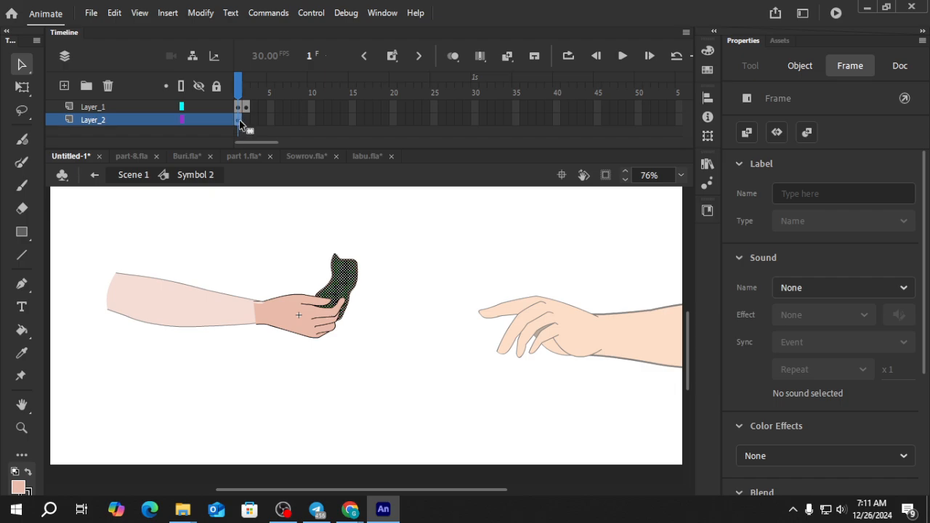
{"action": "left_click", "coordinate": [245, 120]}
{"action": "left_click", "coordinate": [238, 119]}
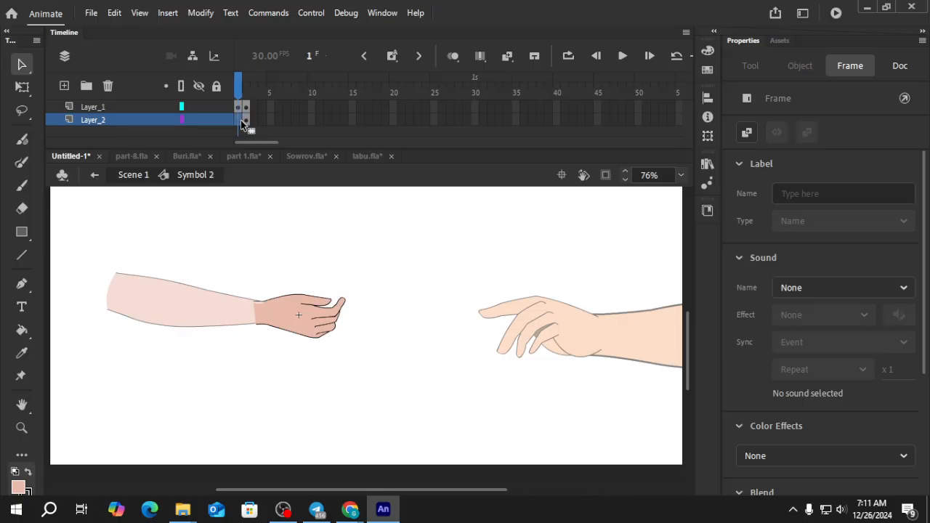
Compare frames 1 and 2 of Symbol 2 on the timeline and return to Scene 1.
{"action": "mouse_move", "coordinate": [240, 96]}
{"action": "left_mouse_down"}
{"action": "mouse_move", "coordinate": [252, 95]}
{"action": "mouse_move", "coordinate": [235, 100]}
{"action": "left_mouse_up"}
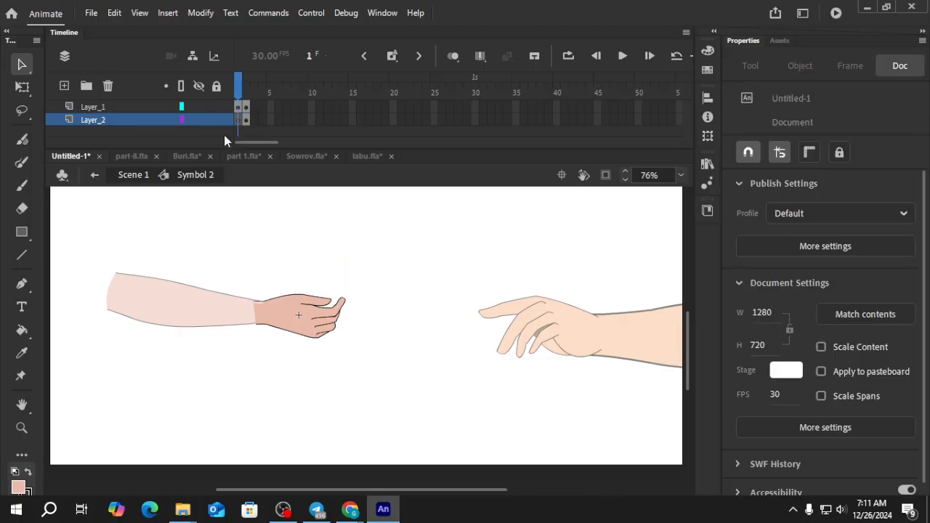
{"action": "left_click", "coordinate": [239, 119]}
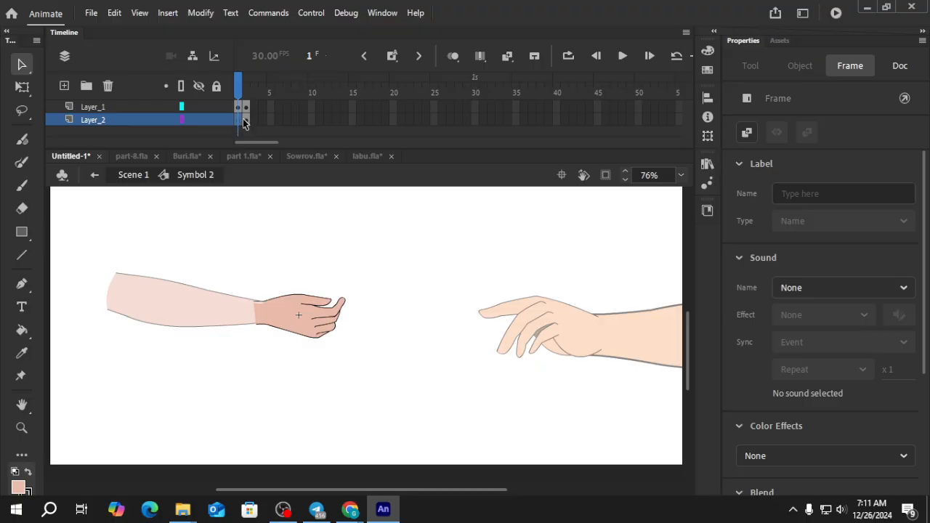
{"action": "left_click_drag", "start_coordinate": [246, 98], "coordinate": [237, 97]}
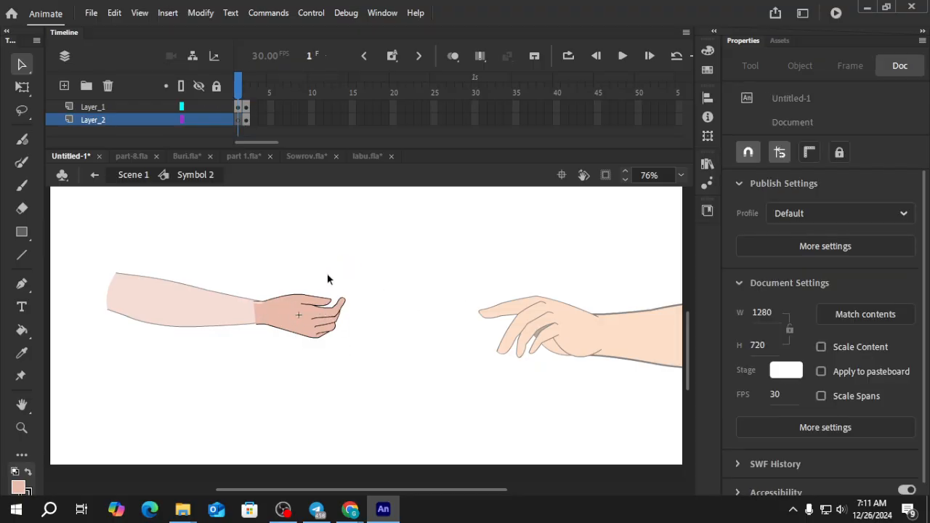
{"action": "scroll", "coordinate": [327, 279], "scroll_direction": "down", "scroll_amount": 3}
{"action": "double_click", "coordinate": [398, 264]}
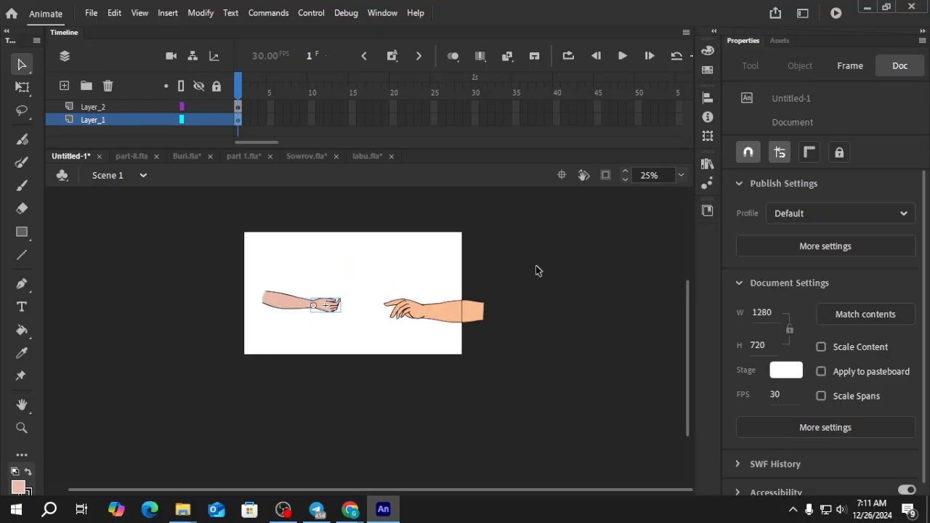
Look into the orange hand's symbol, Symbol 14, and return to Scene 1.
{"action": "scroll", "coordinate": [409, 312], "scroll_direction": "up", "scroll_amount": 3}
{"action": "double_click", "coordinate": [417, 308]}
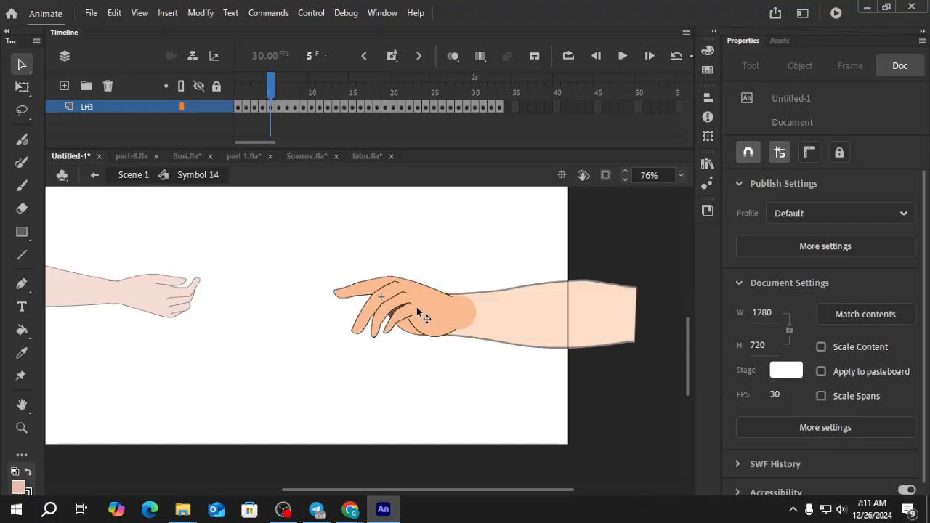
{"action": "double_click", "coordinate": [299, 256]}
{"action": "scroll", "coordinate": [399, 264], "scroll_direction": "down", "scroll_amount": 3}
{"action": "left_click", "coordinate": [504, 236]}
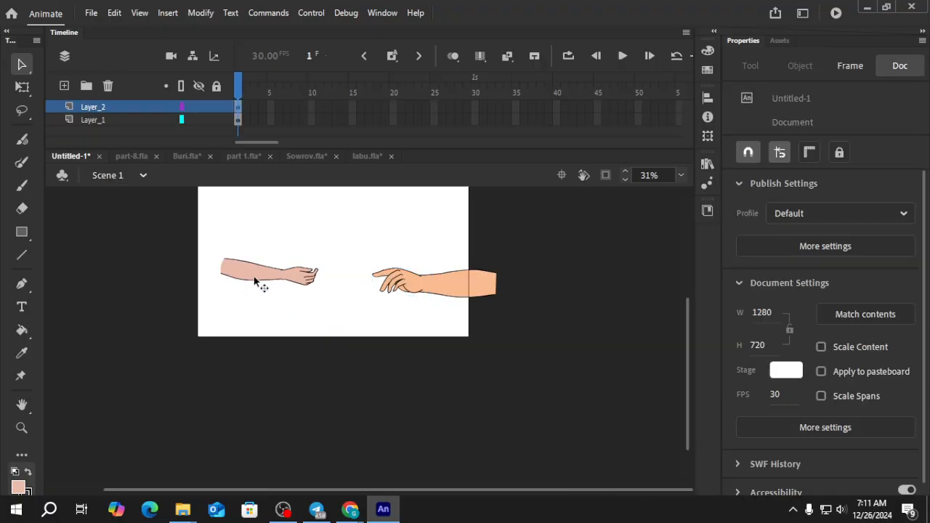
Open the pink hand's symbol, Symbol 2, and compare frames 1 and 2 of Layer_1.
{"action": "left_click", "coordinate": [291, 276]}
{"action": "scroll", "coordinate": [292, 275], "scroll_direction": "up", "scroll_amount": 3}
{"action": "double_click", "coordinate": [323, 272]}
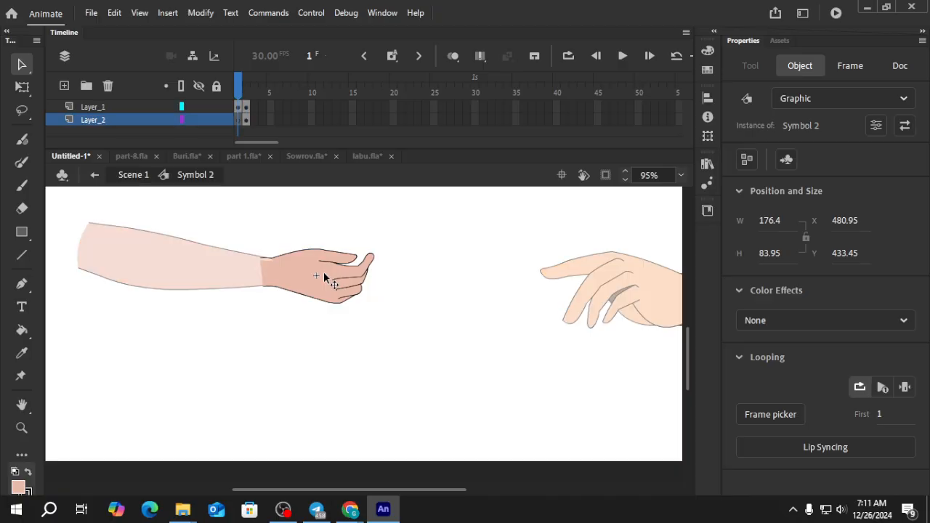
{"action": "left_click", "coordinate": [238, 108]}
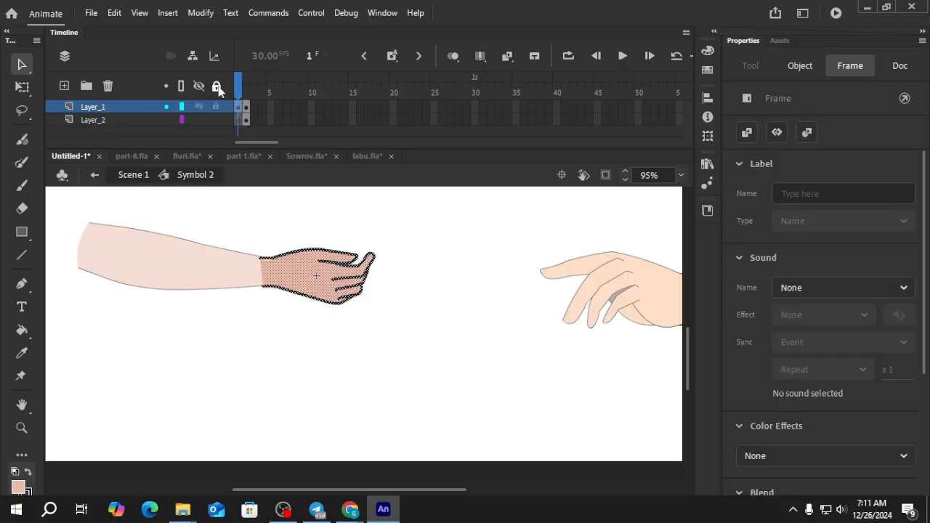
{"action": "left_click", "coordinate": [248, 109]}
{"action": "left_click_drag", "start_coordinate": [247, 109], "coordinate": [239, 108]}
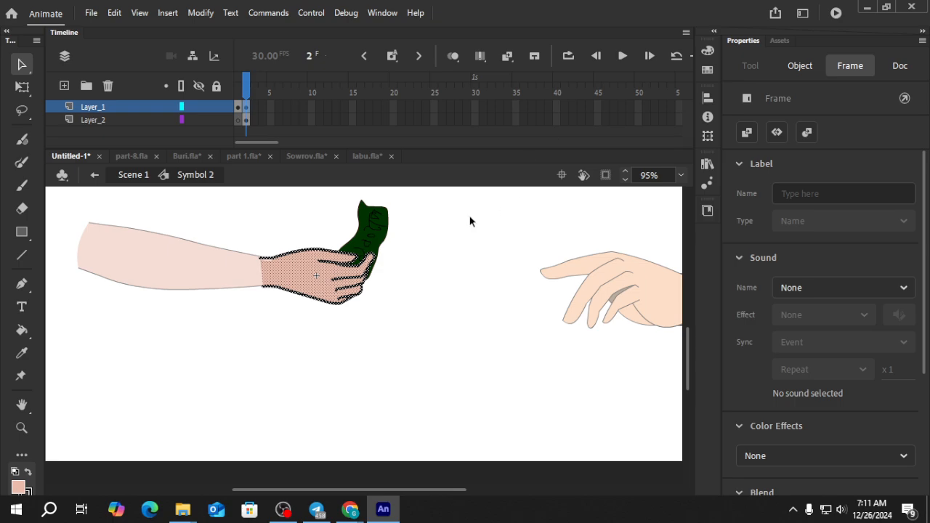
{"action": "left_click", "coordinate": [320, 194]}
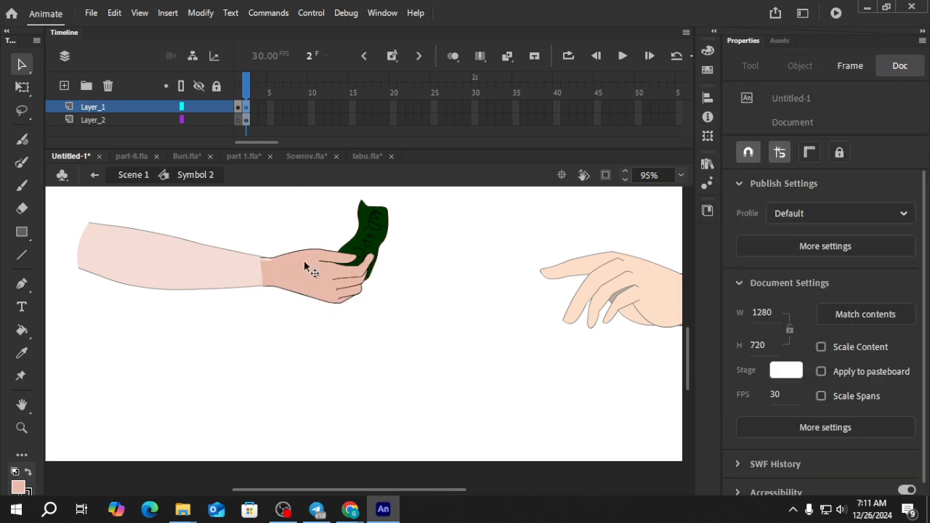
{"action": "left_click", "coordinate": [237, 106]}
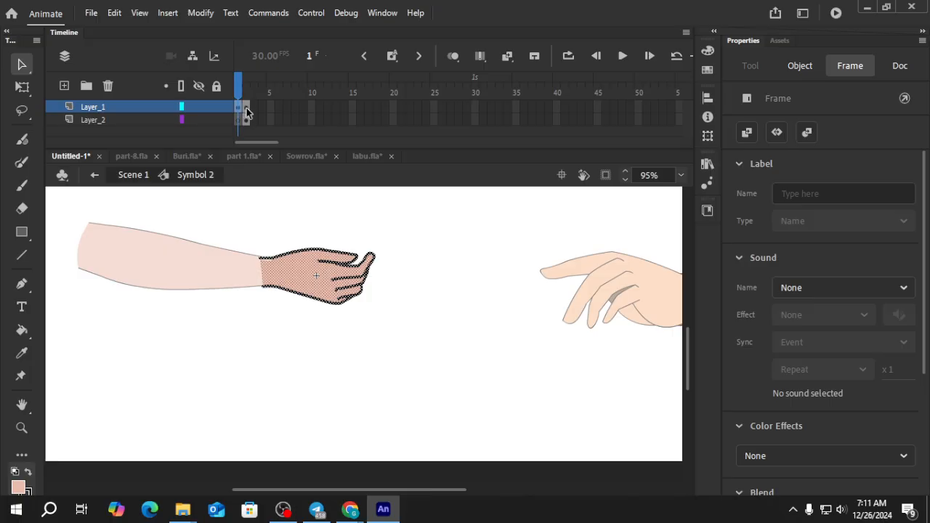
{"action": "left_click", "coordinate": [247, 107]}
{"action": "mouse_move", "coordinate": [246, 92]}
{"action": "left_mouse_down"}
{"action": "mouse_move", "coordinate": [225, 96]}
{"action": "mouse_move", "coordinate": [246, 95]}
{"action": "left_mouse_up"}
Examine the held object on Layer_2 of Symbol 2, comparing frame 2 with frame 1.
{"action": "left_click", "coordinate": [123, 121]}
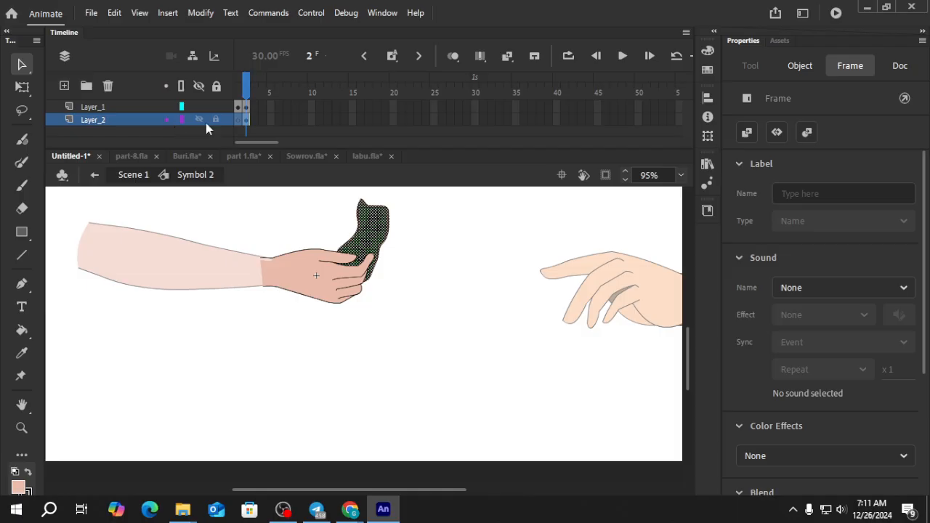
{"action": "left_click", "coordinate": [256, 226]}
{"action": "left_click", "coordinate": [238, 118]}
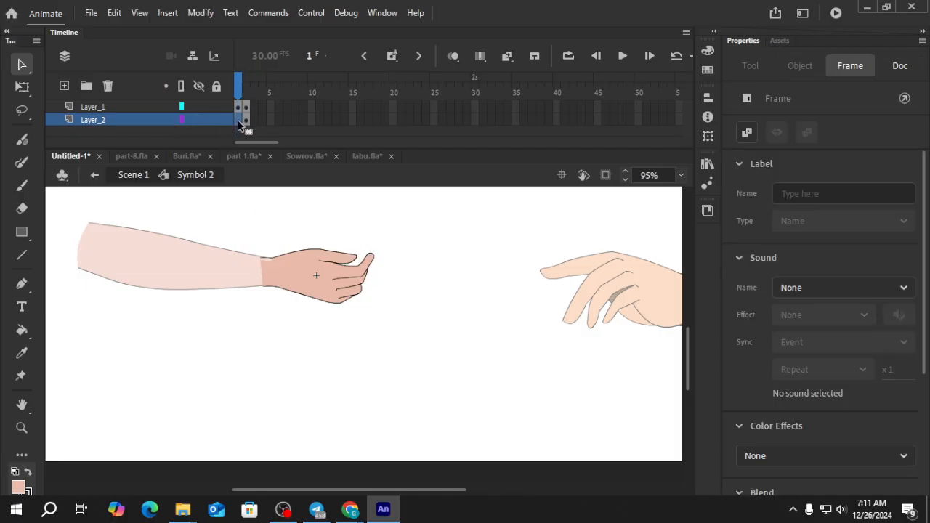
{"action": "left_click_drag", "start_coordinate": [241, 122], "coordinate": [247, 125]}
{"action": "left_click", "coordinate": [285, 110]}
Try adding a blank keyframe at frame 3 and an extra frame on Layer_2, and undo both.
{"action": "left_click", "coordinate": [254, 120]}
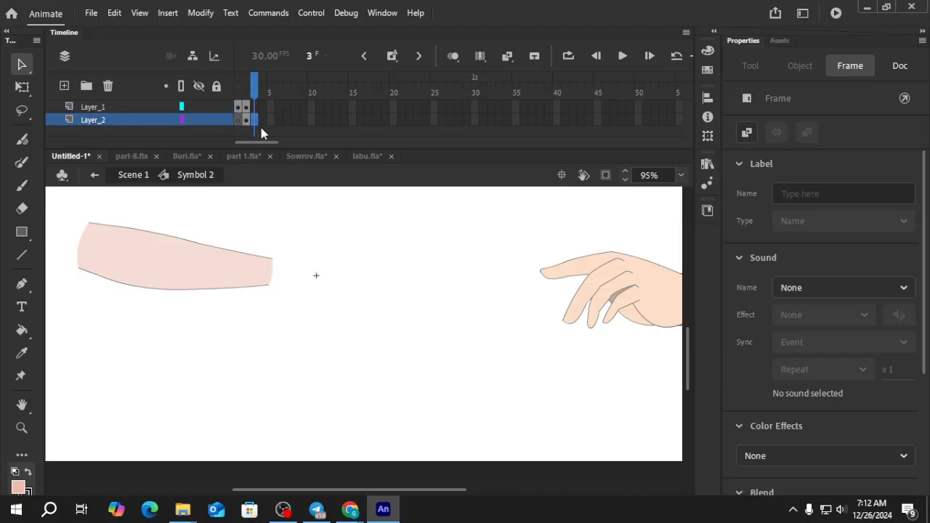
{"action": "left_click", "coordinate": [258, 126]}
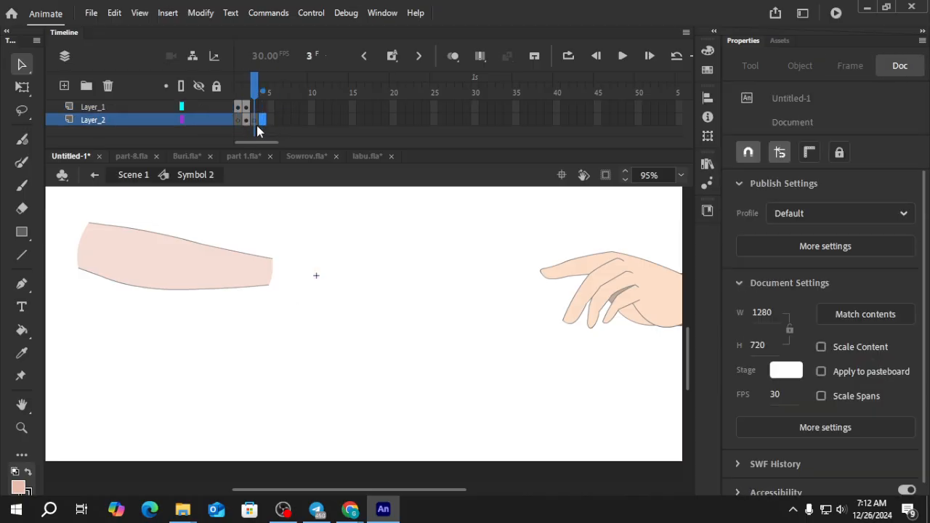
{"action": "left_click_drag", "start_coordinate": [255, 126], "coordinate": [243, 125]}
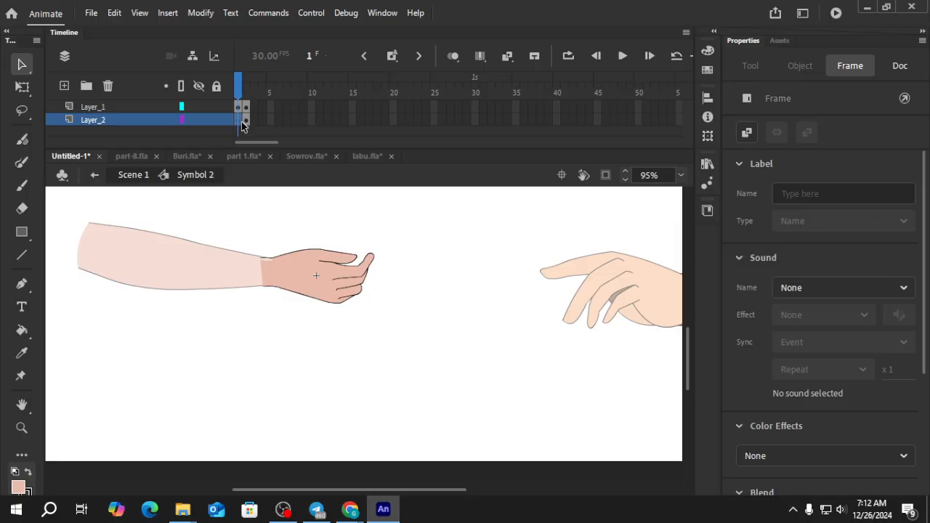
{"action": "key", "text": "F5"}
{"action": "key", "text": "ctrl+z"}
Move the held object's keyframe on Layer_2 to frame 10, extending the empty span before it.
{"action": "left_click", "coordinate": [285, 120]}
{"action": "left_click", "coordinate": [238, 120]}
{"action": "left_click_drag", "start_coordinate": [243, 126], "coordinate": [294, 131]}
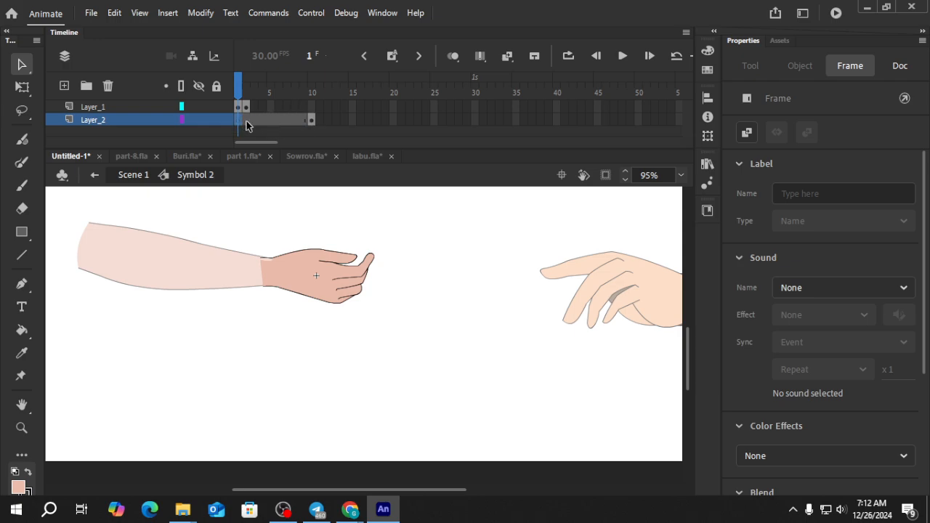
Try inserting consecutive blank keyframes from frame 2 onward in Layer_2's empty span, and undo them.
{"action": "key", "text": "F7"}
{"action": "key", "text": "F7"}
{"action": "key", "text": "F7"}
{"action": "key", "text": "F7"}
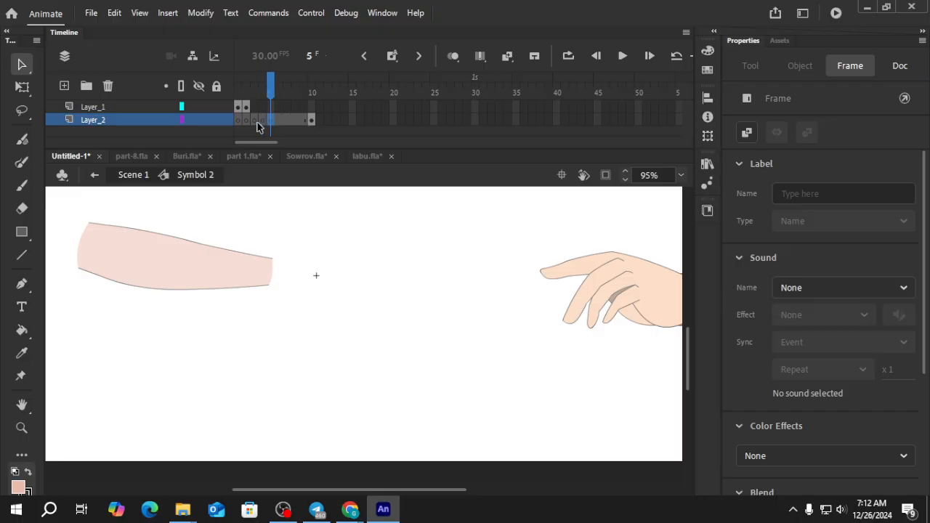
{"action": "key", "text": "F7"}
{"action": "key", "text": "ctrl+z"}
{"action": "key", "text": "ctrl+z"}
{"action": "key", "text": "ctrl+z"}
{"action": "key", "text": "ctrl+z"}
{"action": "key", "text": "ctrl+z"}
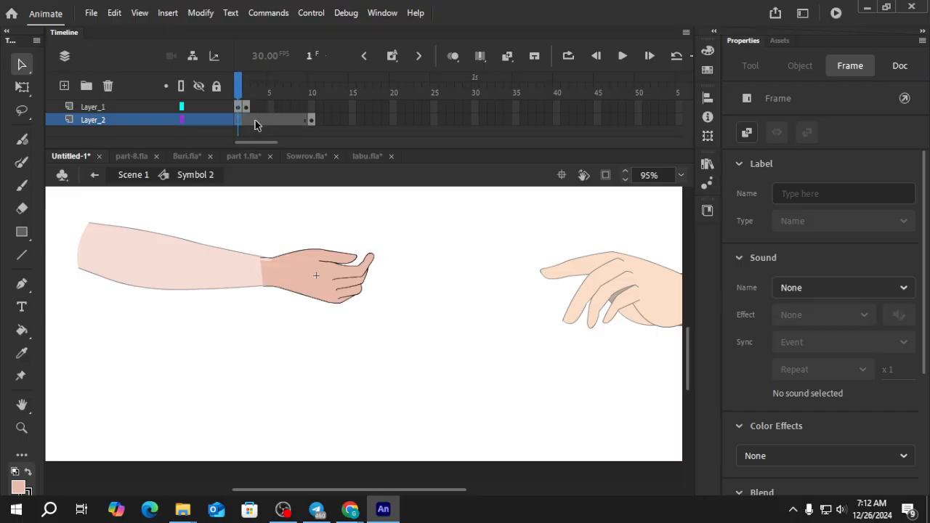
Bring the held object's keyframe back to frame 2 of Layer_2 and remove the surplus frames after it.
{"action": "left_click", "coordinate": [311, 120]}
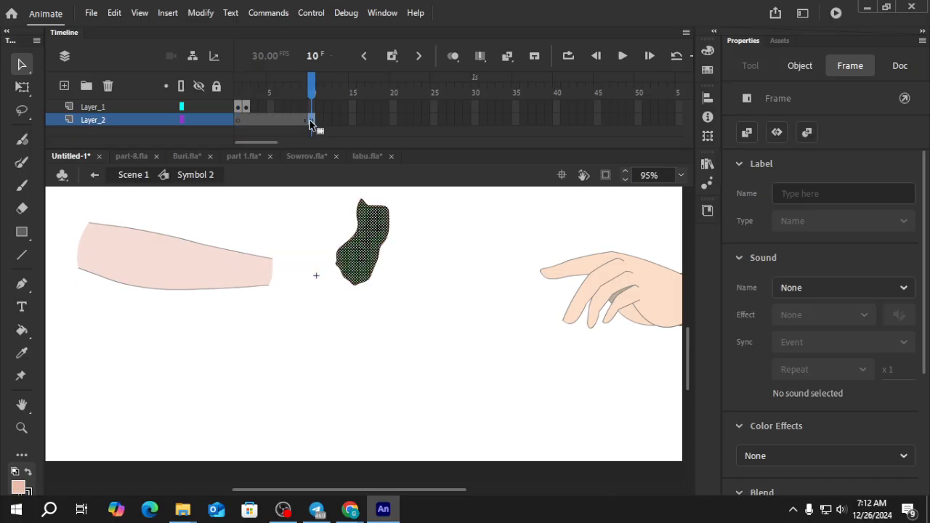
{"action": "mouse_move", "coordinate": [311, 122]}
{"action": "left_mouse_down"}
{"action": "mouse_move", "coordinate": [246, 125]}
{"action": "mouse_move", "coordinate": [314, 121]}
{"action": "mouse_move", "coordinate": [320, 128]}
{"action": "left_mouse_up"}
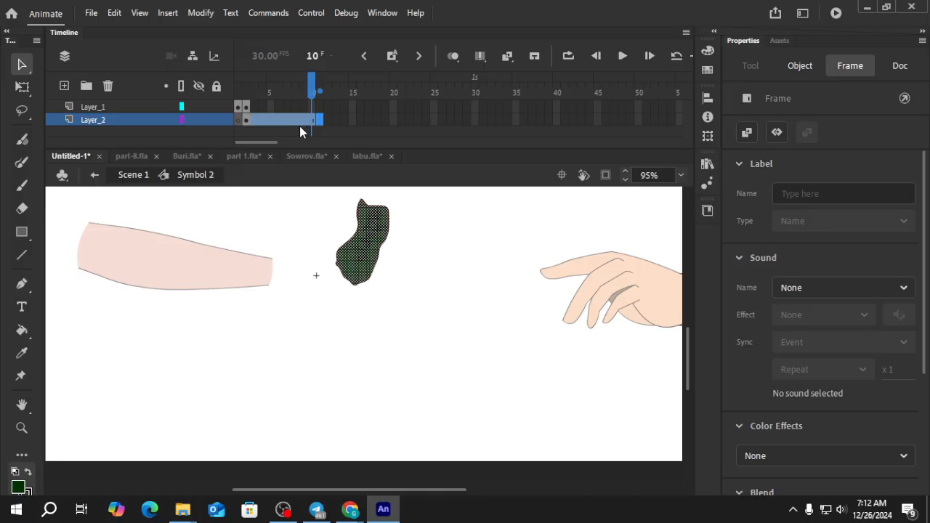
{"action": "key", "text": "shift+F5"}
{"action": "left_click_drag", "start_coordinate": [267, 92], "coordinate": [209, 94]}
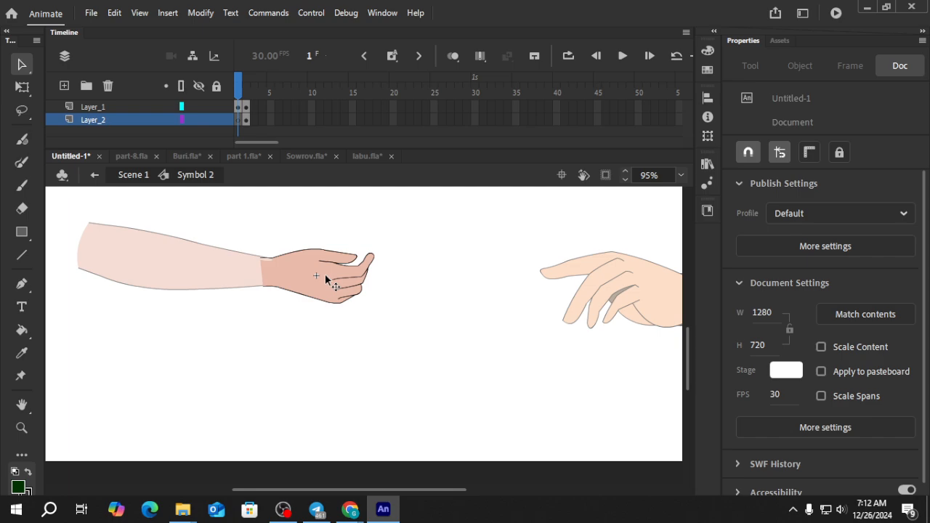
Check the hand alone on frame 1 against the hand with the held object on frame 2.
{"action": "left_click", "coordinate": [239, 106]}
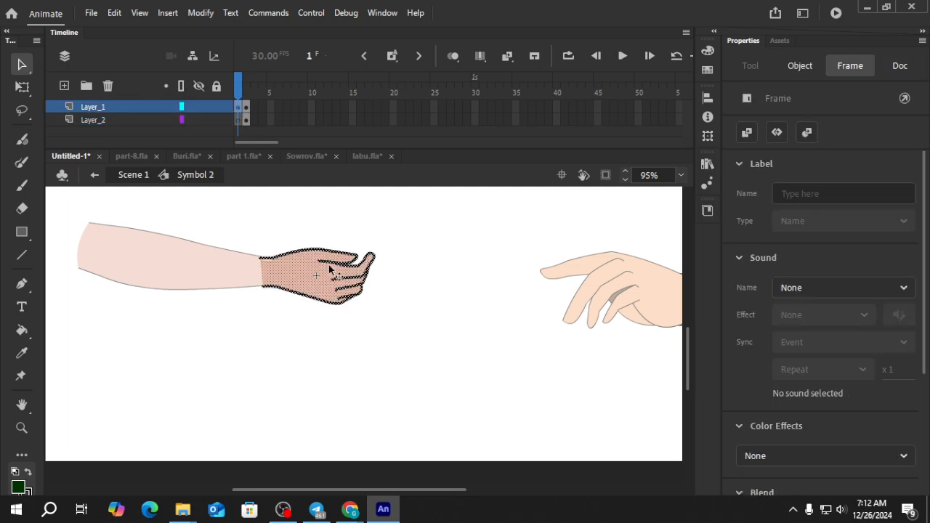
{"action": "left_click", "coordinate": [245, 107]}
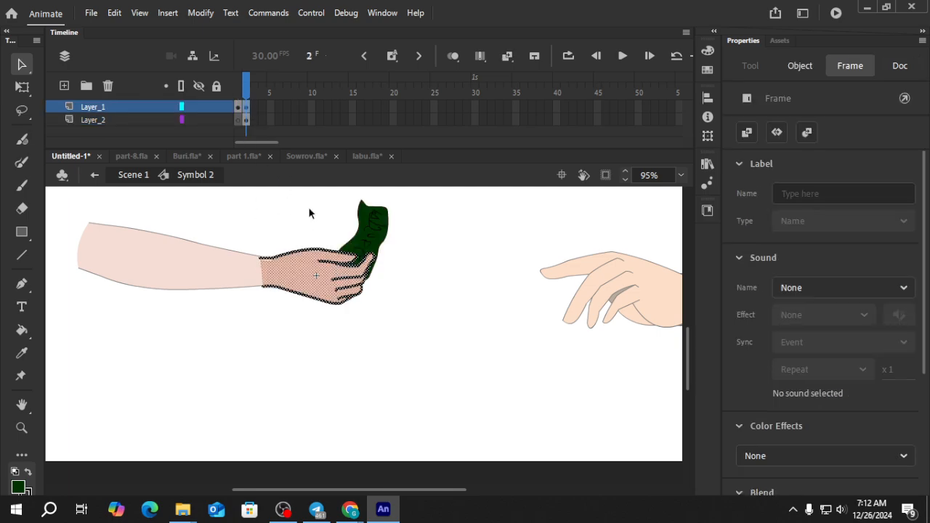
{"action": "left_click", "coordinate": [332, 214]}
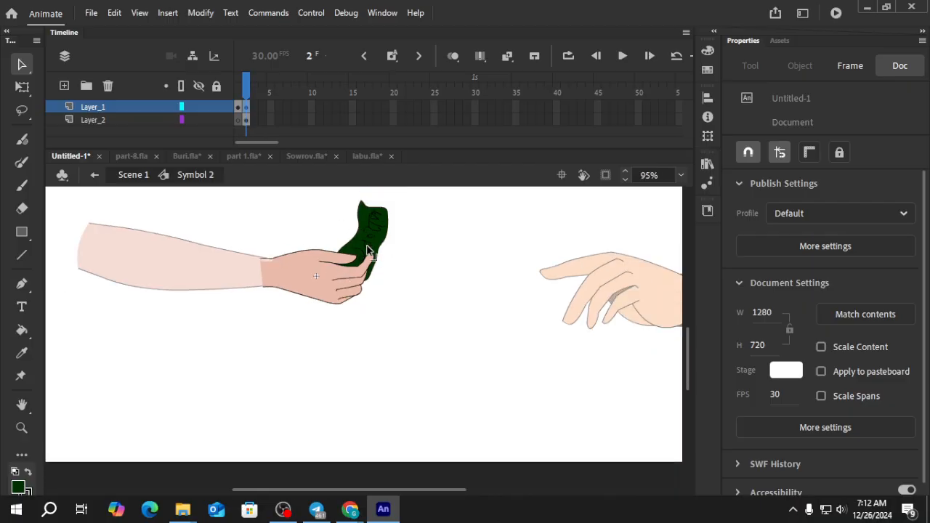
{"action": "left_click", "coordinate": [344, 244]}
{"action": "left_click", "coordinate": [247, 122]}
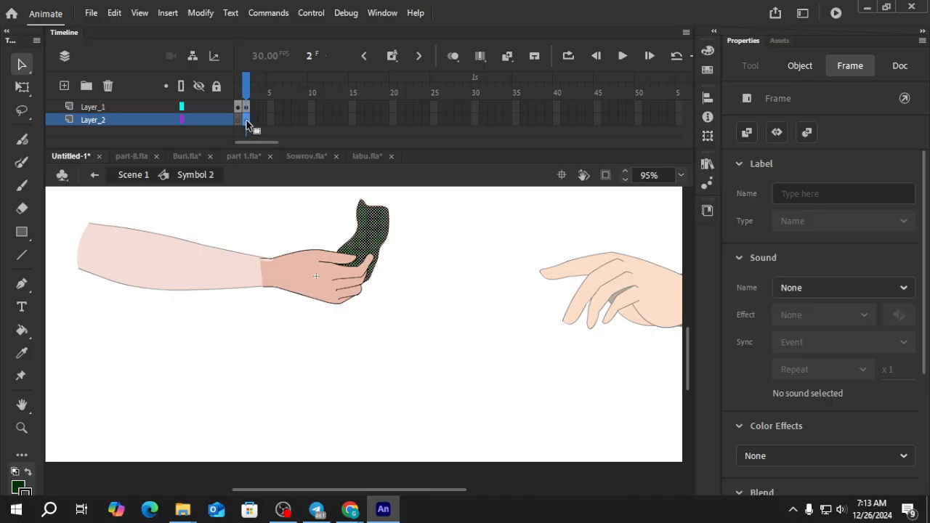
{"action": "left_click_drag", "start_coordinate": [246, 123], "coordinate": [247, 92]}
{"action": "key", "text": "ctrl+z"}
{"action": "key", "text": "ctrl+z"}
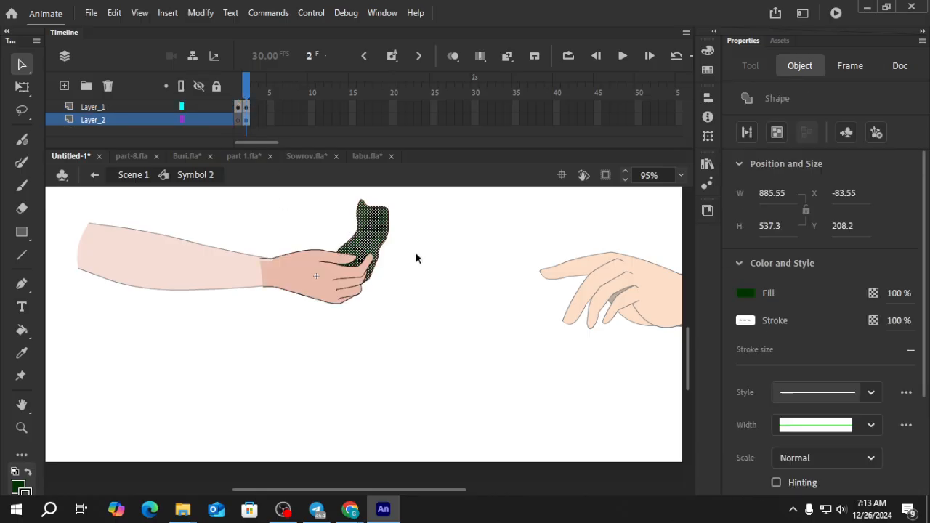
Select the held object's artwork on frame 2 of Layer_2.
{"action": "left_click", "coordinate": [416, 255]}
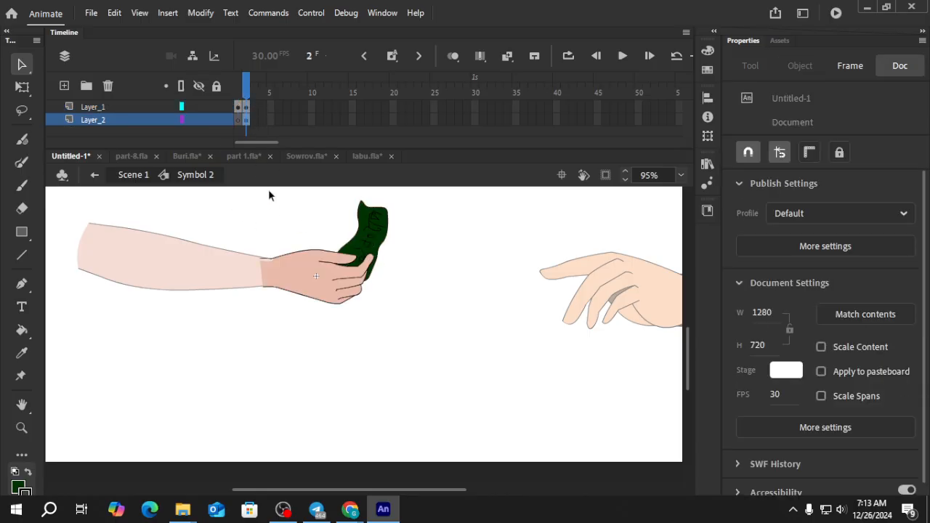
{"action": "left_click", "coordinate": [247, 120]}
{"action": "scroll", "coordinate": [318, 269], "scroll_direction": "down", "scroll_amount": 2}
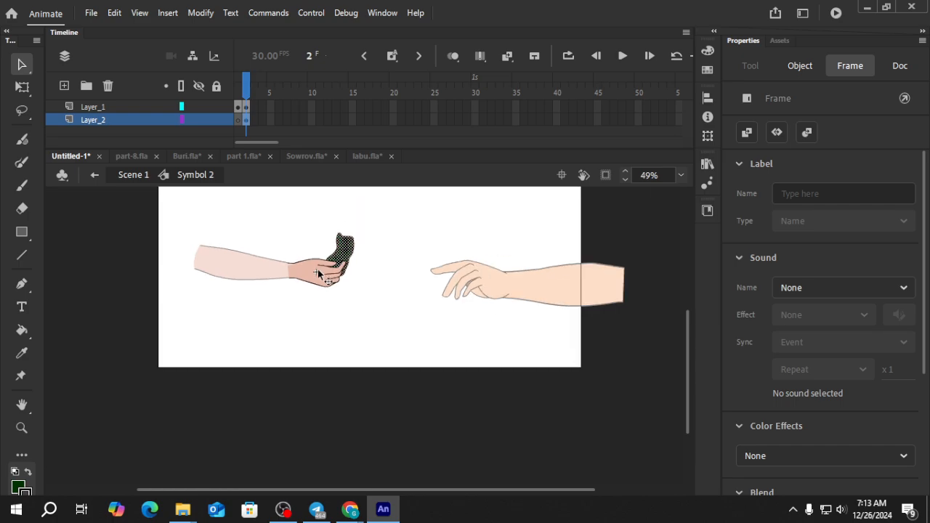
{"action": "scroll", "coordinate": [337, 280], "scroll_direction": "up", "scroll_amount": 2}
{"action": "scroll", "coordinate": [338, 280], "scroll_direction": "down", "scroll_amount": 2}
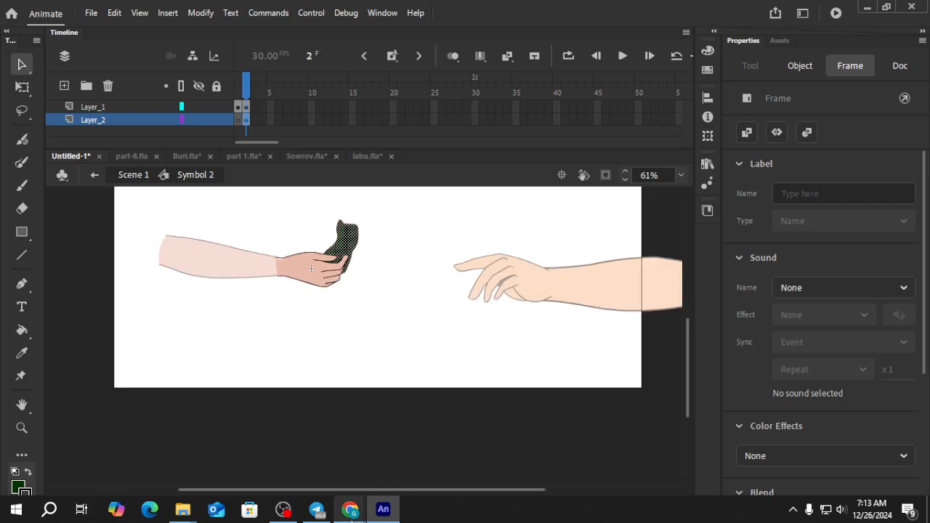
Switch to the Google Meet window in Chrome to check the meeting, and return to Adobe Animate.
{"action": "mouse_move", "coordinate": [350, 508]}
{"action": "left_click", "coordinate": [286, 447]}
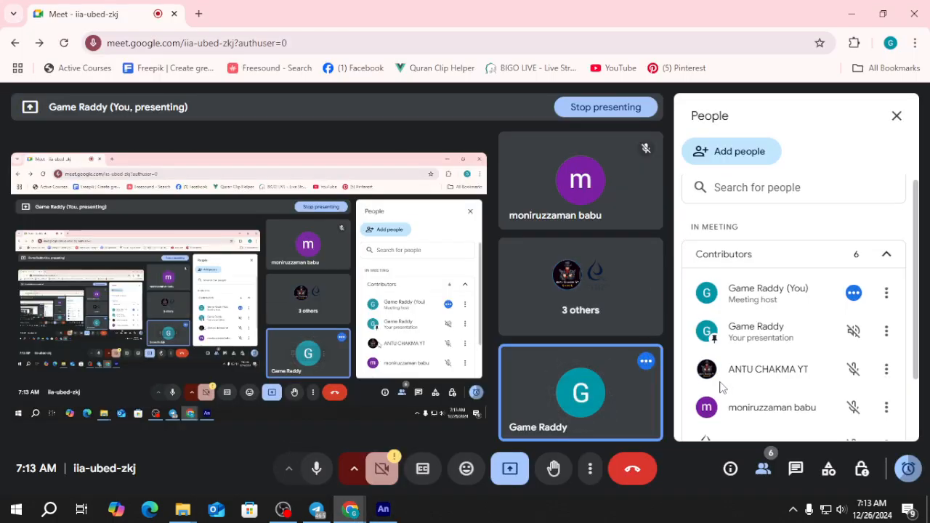
{"action": "left_click", "coordinate": [391, 513]}
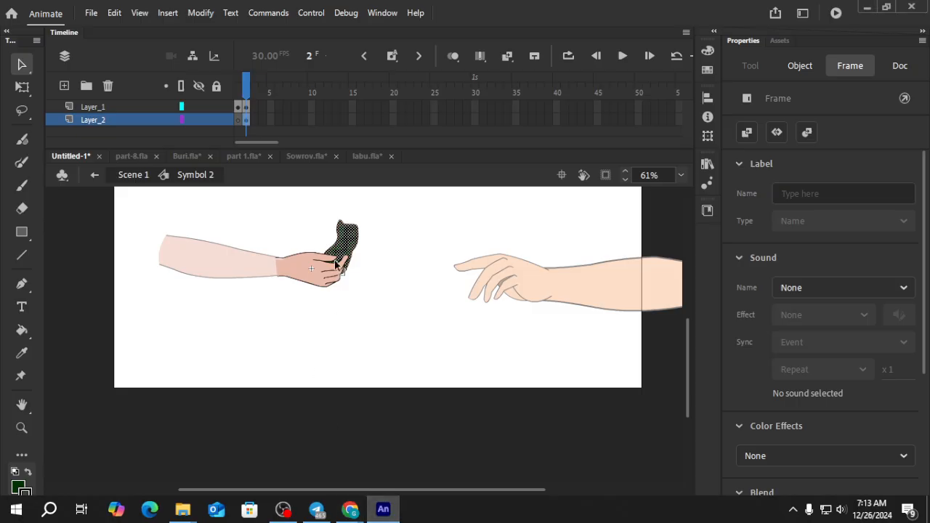
Group the held object's artwork on frame 2 of Layer_2 and return to Scene 1.
{"action": "key", "text": "ctrl+g"}
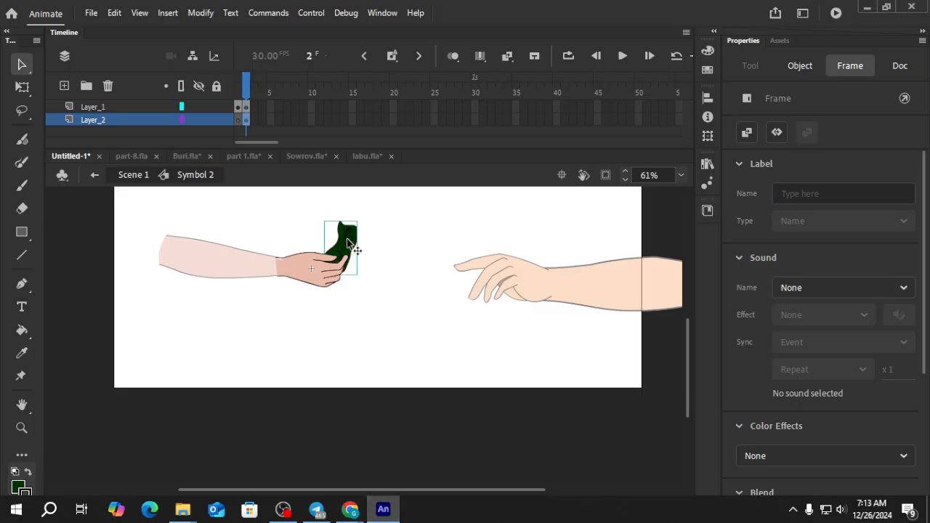
{"action": "scroll", "coordinate": [349, 241], "scroll_direction": "up", "scroll_amount": 2}
{"action": "scroll", "coordinate": [349, 241], "scroll_direction": "down", "scroll_amount": 1}
{"action": "scroll", "coordinate": [336, 254], "scroll_direction": "down", "scroll_amount": 1}
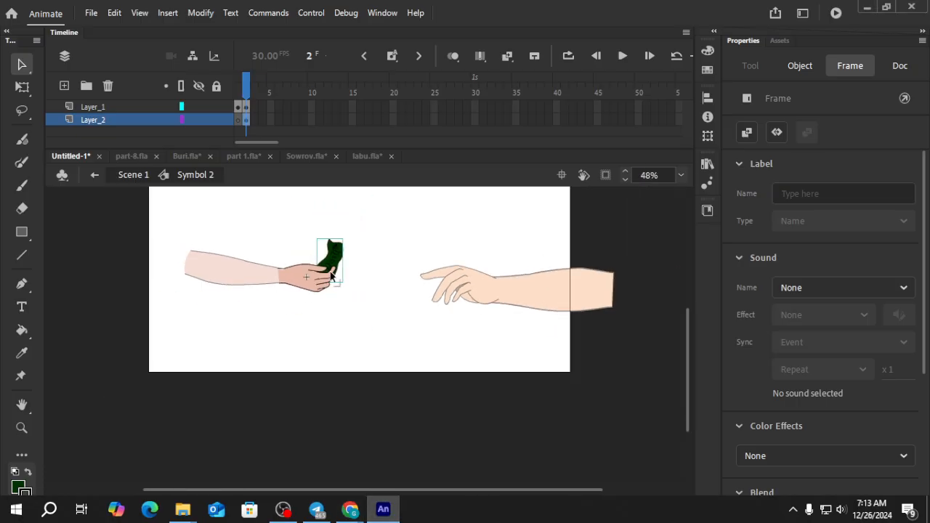
{"action": "scroll", "coordinate": [331, 260], "scroll_direction": "up", "scroll_amount": 2}
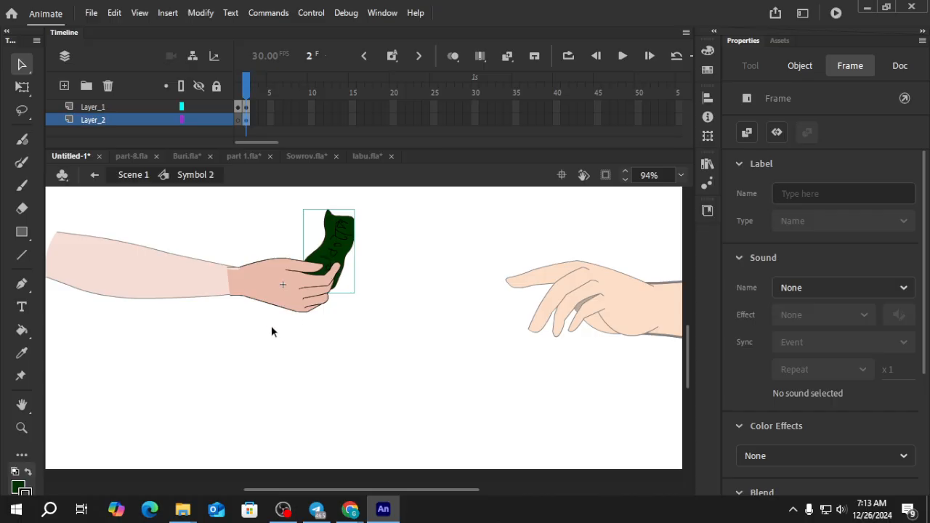
{"action": "scroll", "coordinate": [318, 400], "scroll_direction": "down", "scroll_amount": 3}
{"action": "left_click", "coordinate": [460, 270]}
{"action": "double_click", "coordinate": [579, 258]}
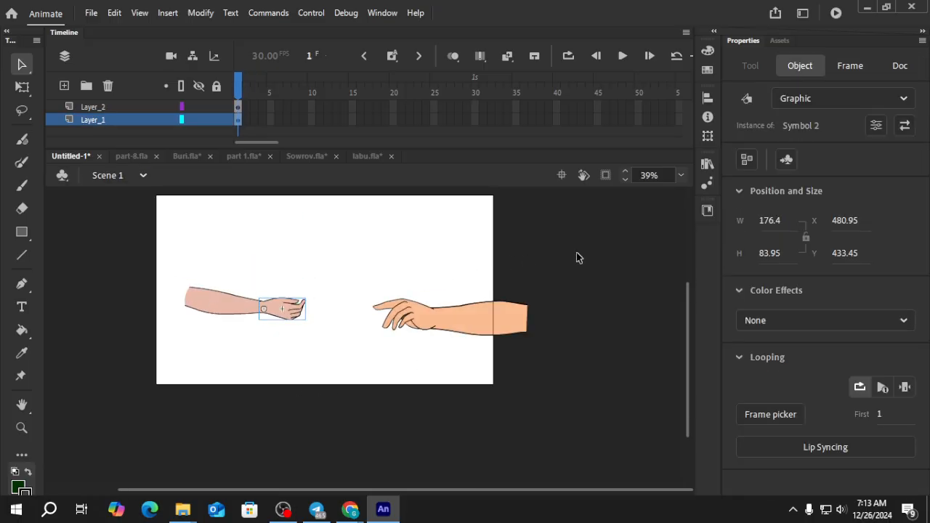
{"action": "left_click", "coordinate": [579, 257]}
Open the orange hand's symbol, Symbol 14, and select the whole hand drawing on frame 5 of LH3.
{"action": "left_click", "coordinate": [436, 314]}
{"action": "scroll", "coordinate": [422, 319], "scroll_direction": "up", "scroll_amount": 2}
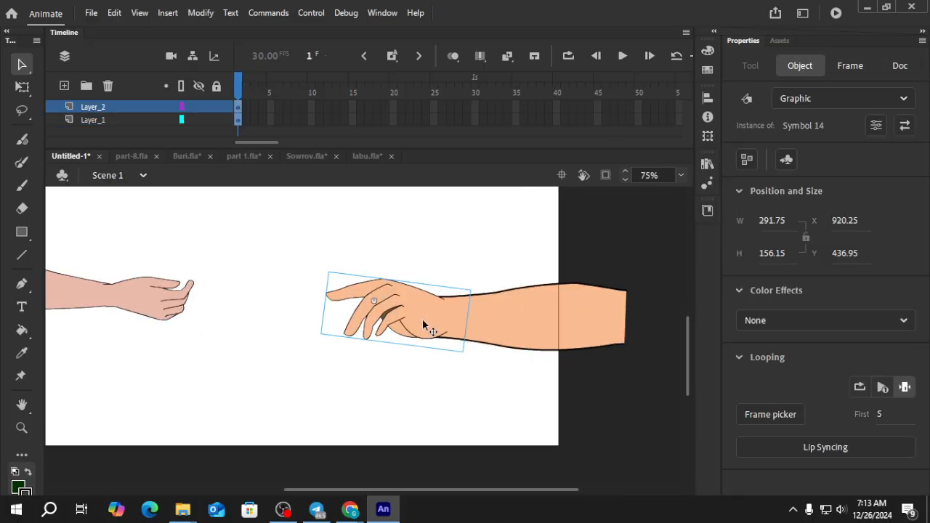
{"action": "double_click", "coordinate": [420, 317]}
{"action": "left_click", "coordinate": [406, 315]}
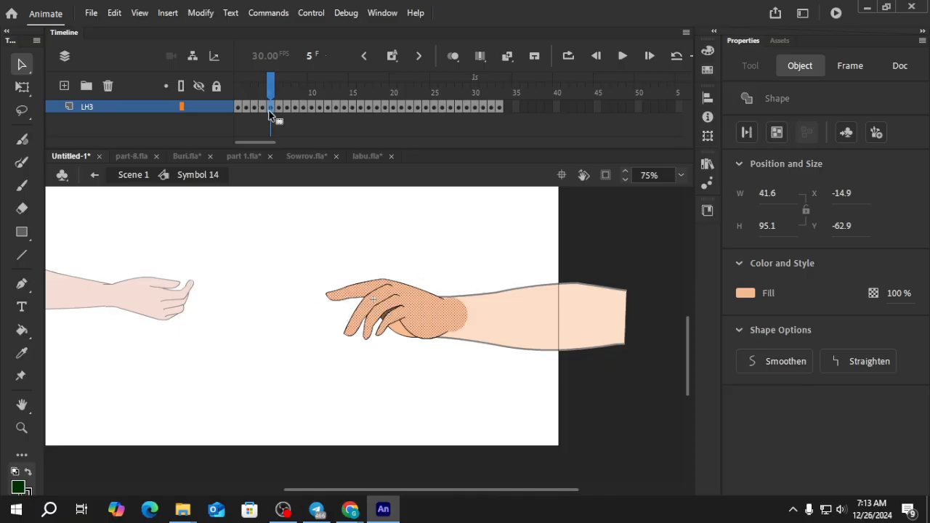
{"action": "key", "text": "alt"}
{"action": "left_click", "coordinate": [270, 107]}
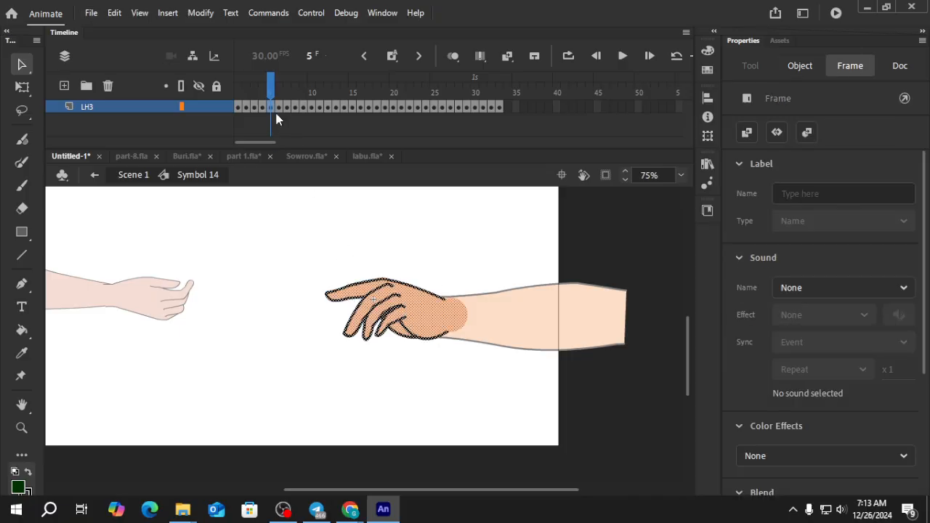
Duplicate the orange hand pose from frame 5 of LH3 to frame 34 of the same layer.
{"action": "left_click_drag", "start_coordinate": [270, 109], "coordinate": [511, 112]}
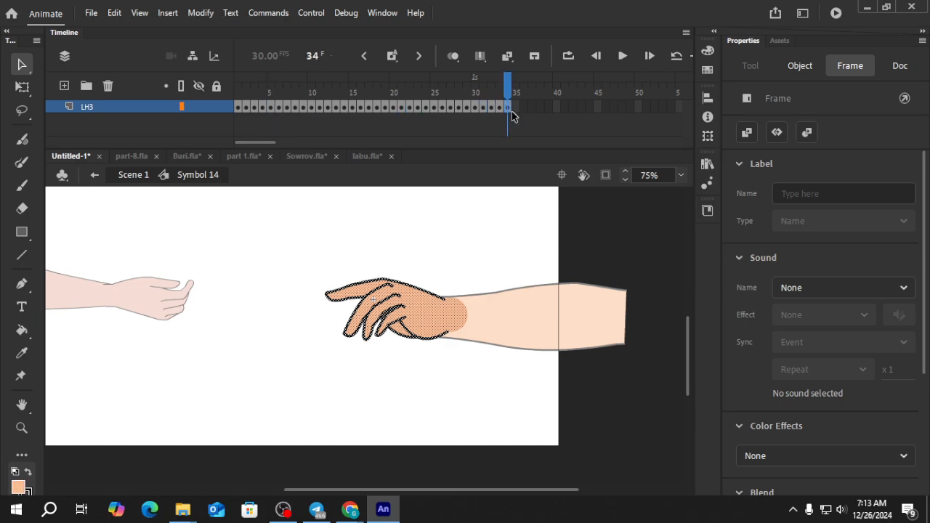
{"action": "left_click", "coordinate": [270, 106]}
{"action": "left_click", "coordinate": [506, 102]}
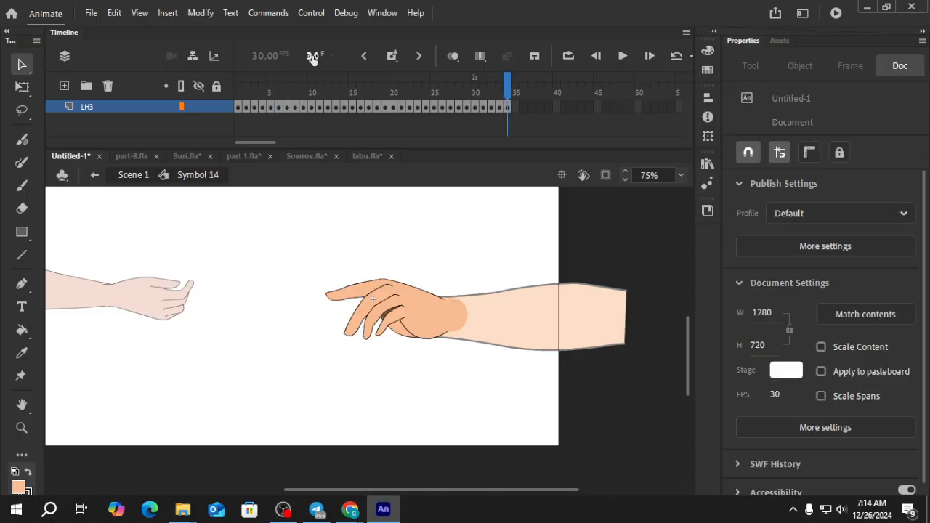
{"action": "left_click", "coordinate": [510, 107]}
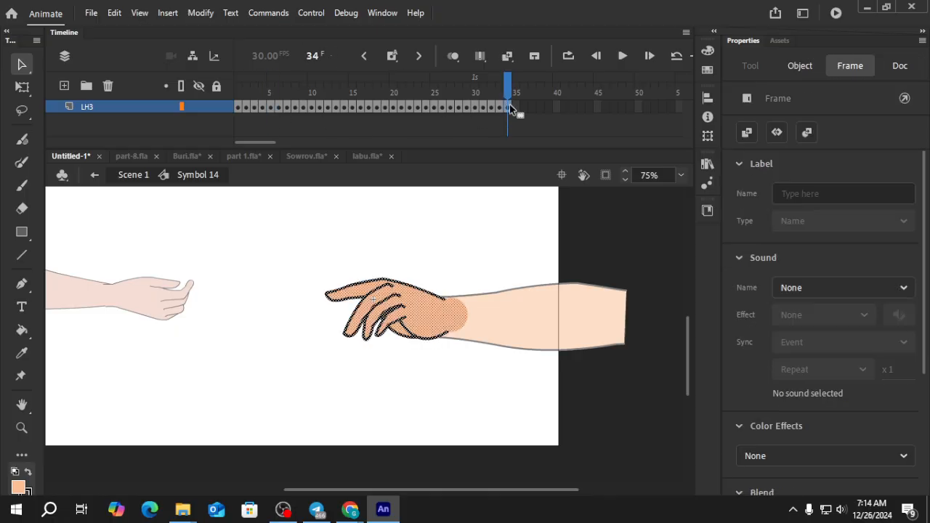
Add a new layer to Symbol 14 and move it below LH3.
{"action": "left_click", "coordinate": [64, 87]}
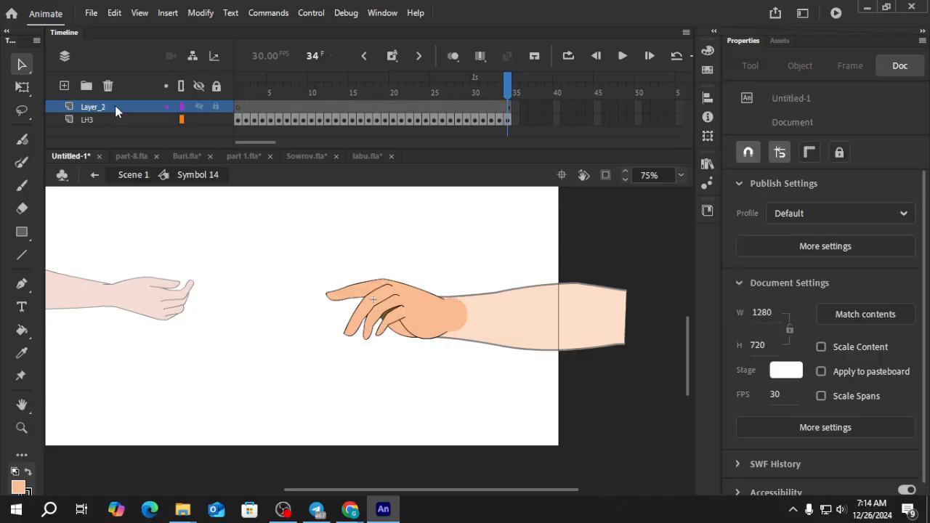
{"action": "left_click_drag", "start_coordinate": [115, 106], "coordinate": [116, 124]}
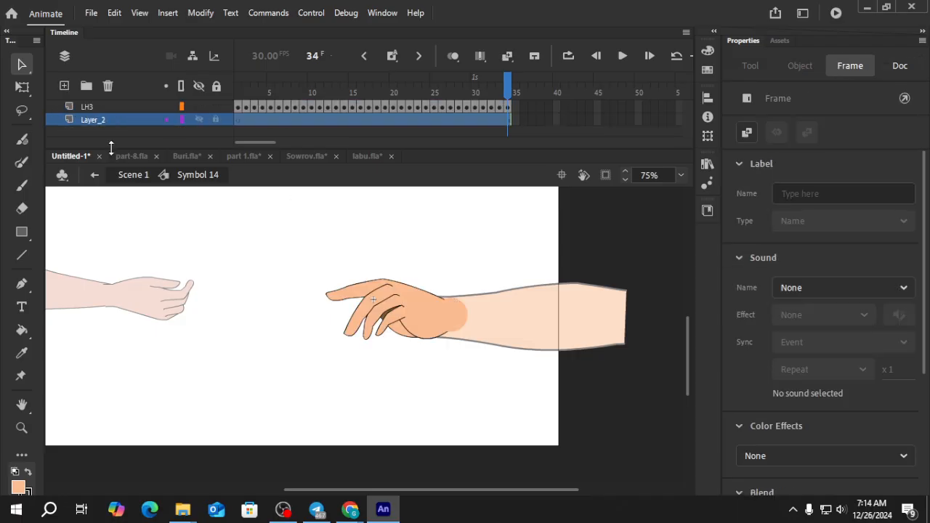
{"action": "left_click", "coordinate": [496, 135]}
Paste the held object's artwork into a separate keyframe on frame 34 of Layer_2, behind the orange hand.
{"action": "left_click", "coordinate": [509, 119]}
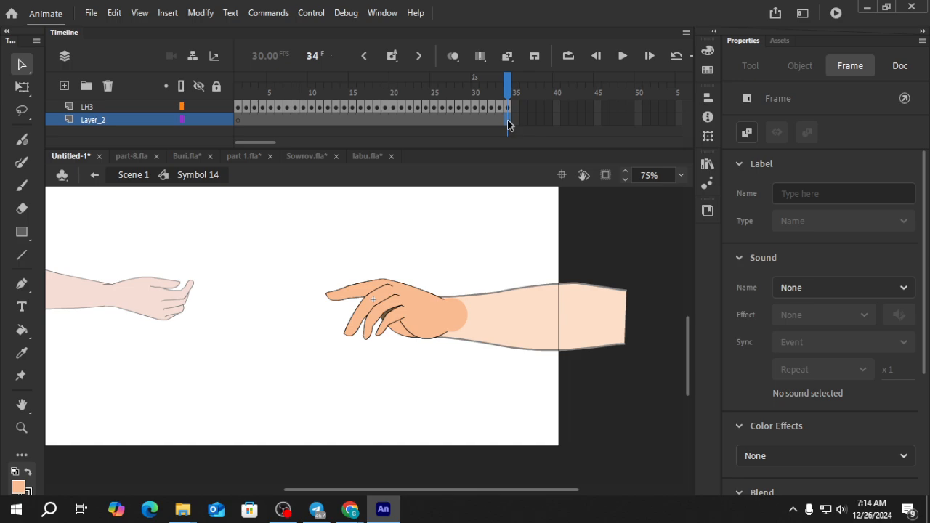
{"action": "key", "text": "ctrl+alt+v"}
{"action": "scroll", "coordinate": [306, 322], "scroll_direction": "down", "scroll_amount": 6}
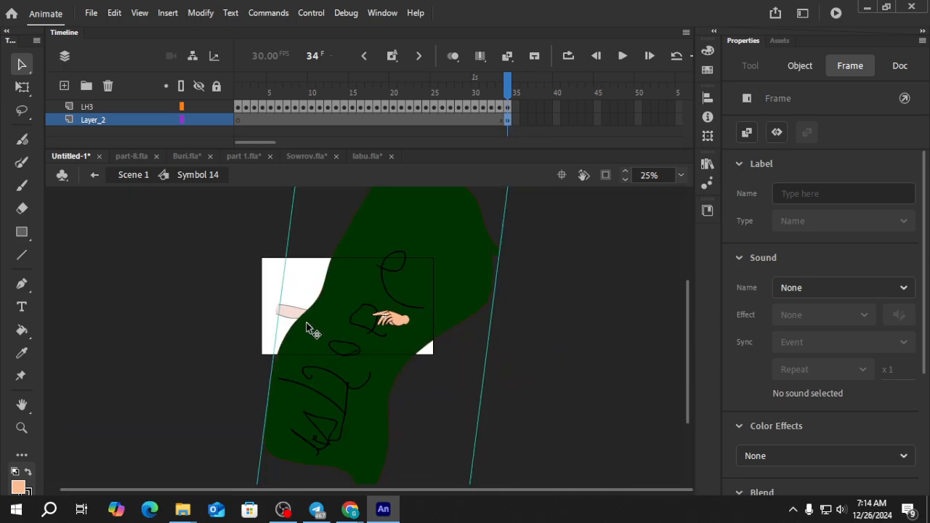
Scale the oversized green note group on frame 34 of Layer_2 down to roughly the size of the hand using Free Transform.
{"action": "key", "text": "q"}
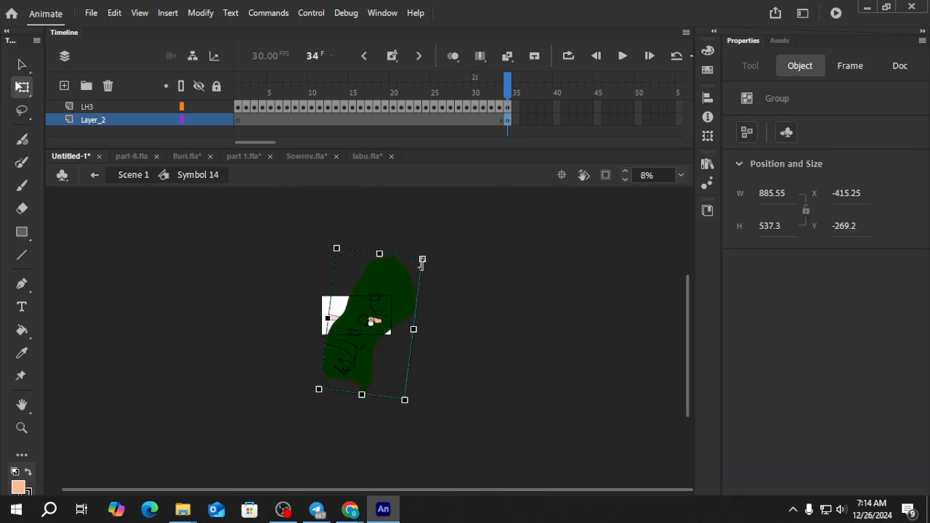
{"action": "left_click_drag", "start_coordinate": [422, 258], "coordinate": [382, 311]}
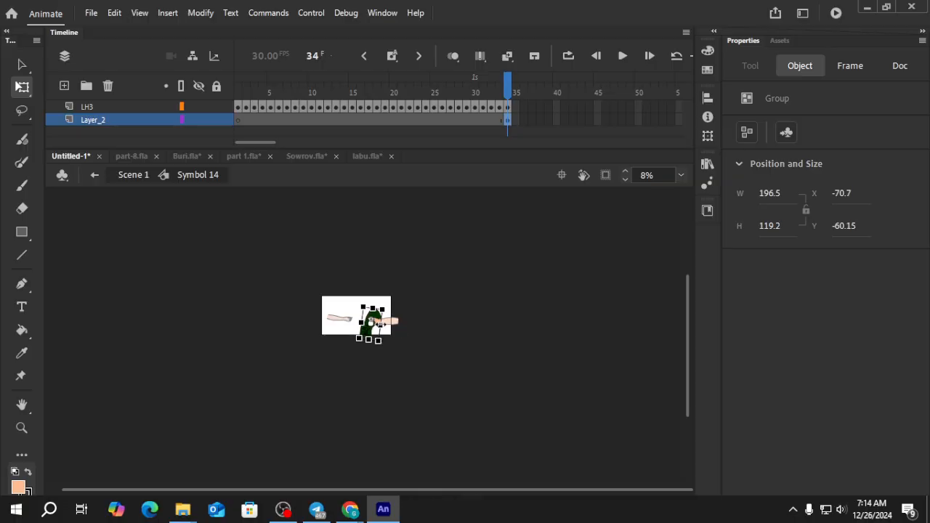
{"action": "scroll", "coordinate": [382, 310], "scroll_direction": "up", "scroll_amount": 4}
{"action": "scroll", "coordinate": [393, 336], "scroll_direction": "up", "scroll_amount": 2}
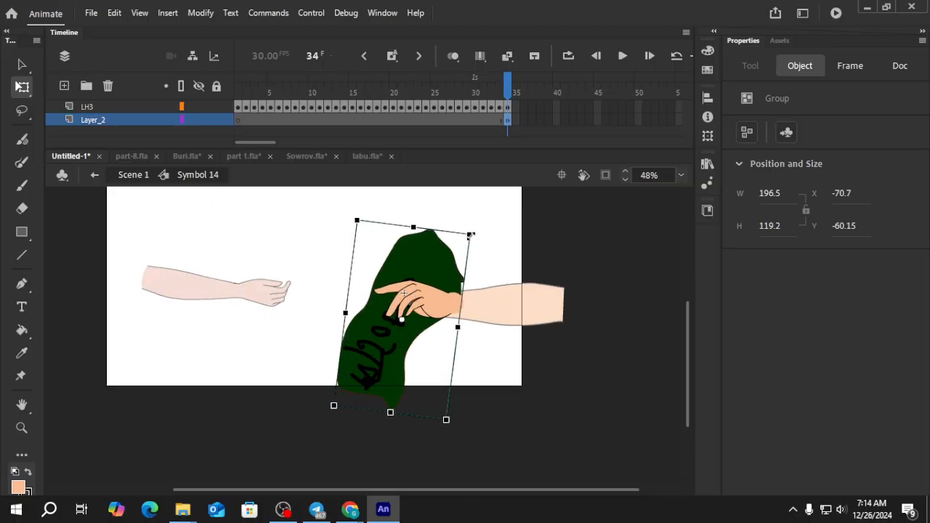
{"action": "left_click_drag", "start_coordinate": [470, 234], "coordinate": [439, 274]}
Rotate the green note to slant upside down through the right hand's grip, scale it to about 87.5 by 68.5, and position it behind the fingers.
{"action": "left_click_drag", "start_coordinate": [436, 386], "coordinate": [392, 257]}
{"action": "mouse_move", "coordinate": [401, 340]}
{"action": "left_mouse_down"}
{"action": "mouse_move", "coordinate": [383, 321]}
{"action": "mouse_move", "coordinate": [391, 328]}
{"action": "left_mouse_up"}
{"action": "scroll", "coordinate": [391, 328], "scroll_direction": "up", "scroll_amount": 2}
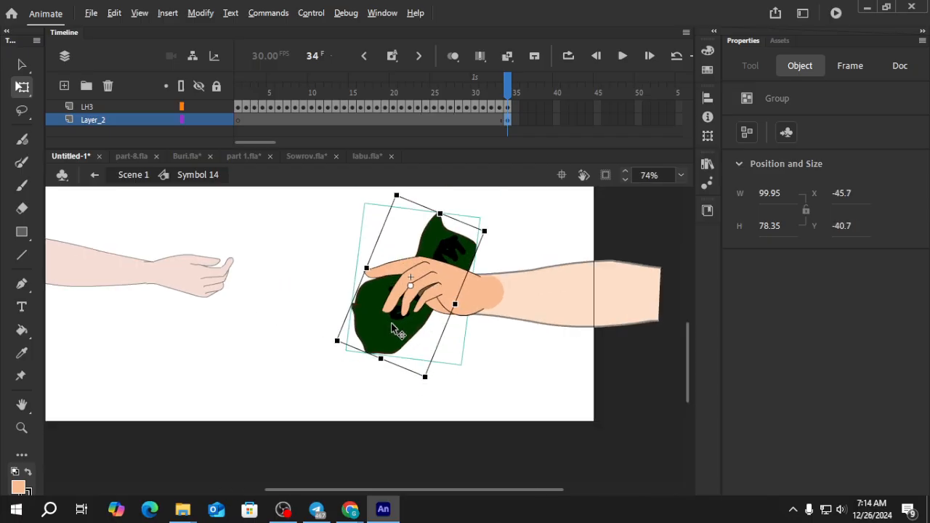
{"action": "scroll", "coordinate": [392, 329], "scroll_direction": "down", "scroll_amount": 1}
{"action": "mouse_move", "coordinate": [465, 250]}
{"action": "left_mouse_down"}
{"action": "mouse_move", "coordinate": [454, 259]}
{"action": "mouse_move", "coordinate": [465, 257]}
{"action": "left_mouse_up"}
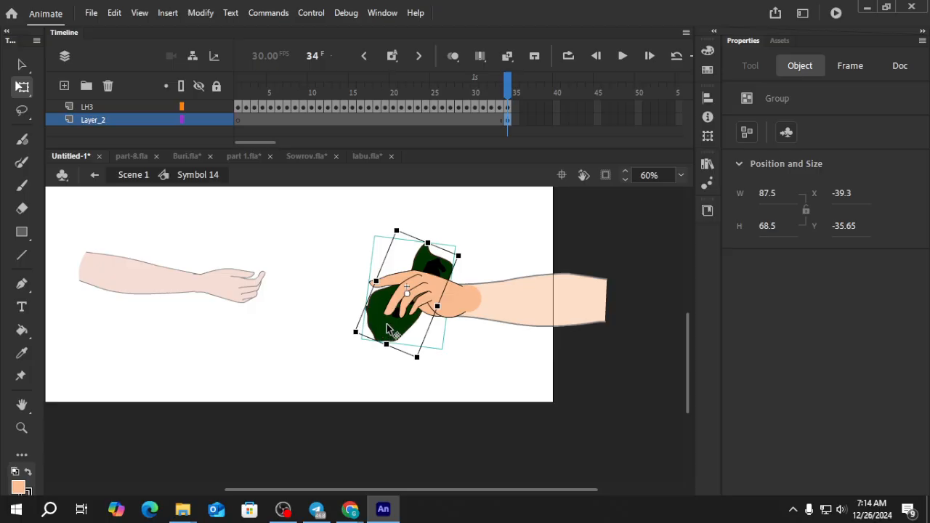
{"action": "left_click_drag", "start_coordinate": [403, 330], "coordinate": [409, 340]}
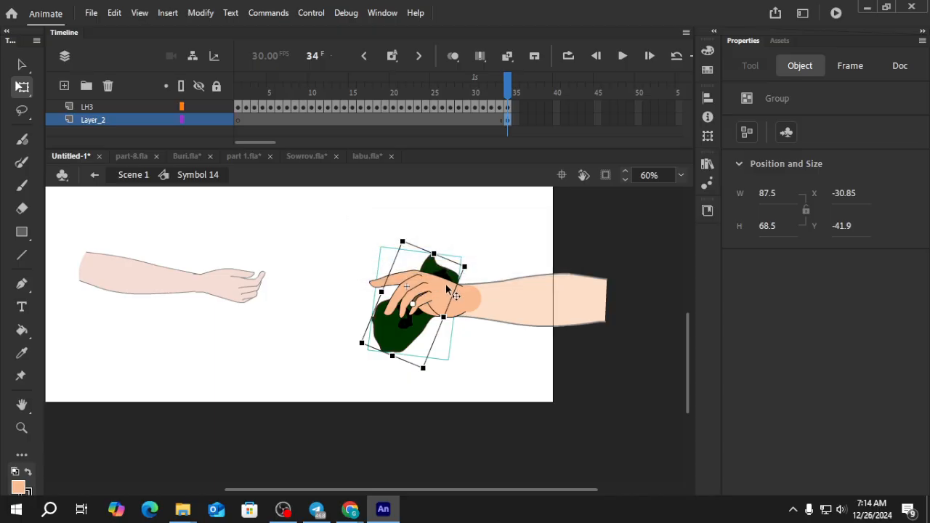
{"action": "left_click", "coordinate": [512, 114]}
{"action": "left_click", "coordinate": [429, 309]}
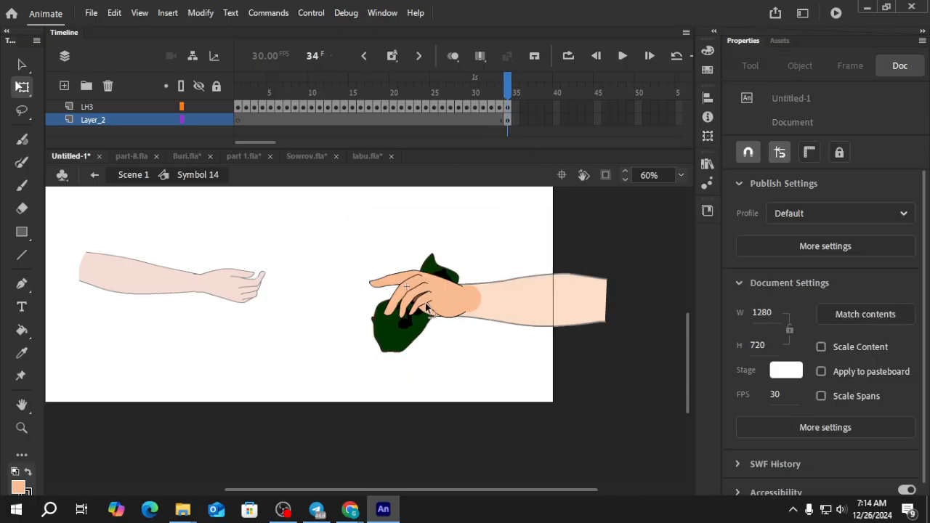
Return to Scene 1 and set the left-side hand's graphic looping to play a single frame, with first frame 2.
{"action": "double_click", "coordinate": [317, 314]}
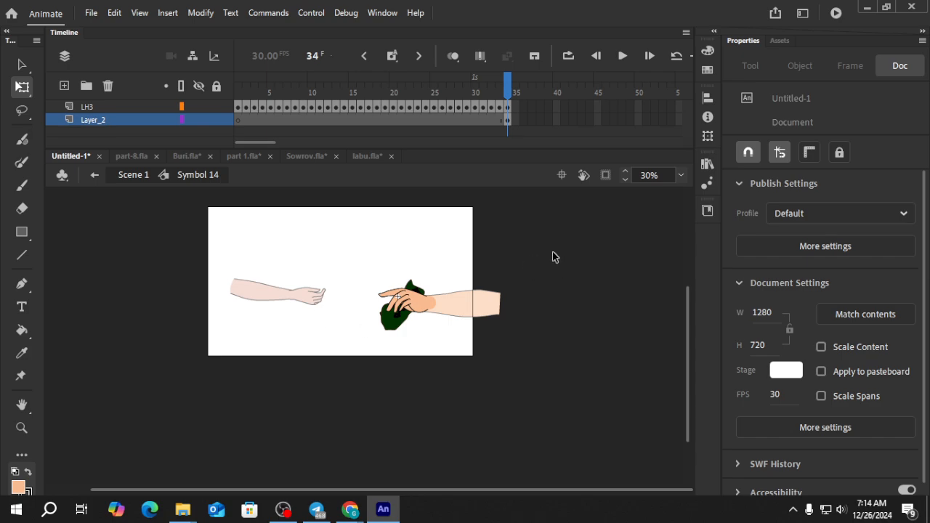
{"action": "left_click", "coordinate": [313, 301]}
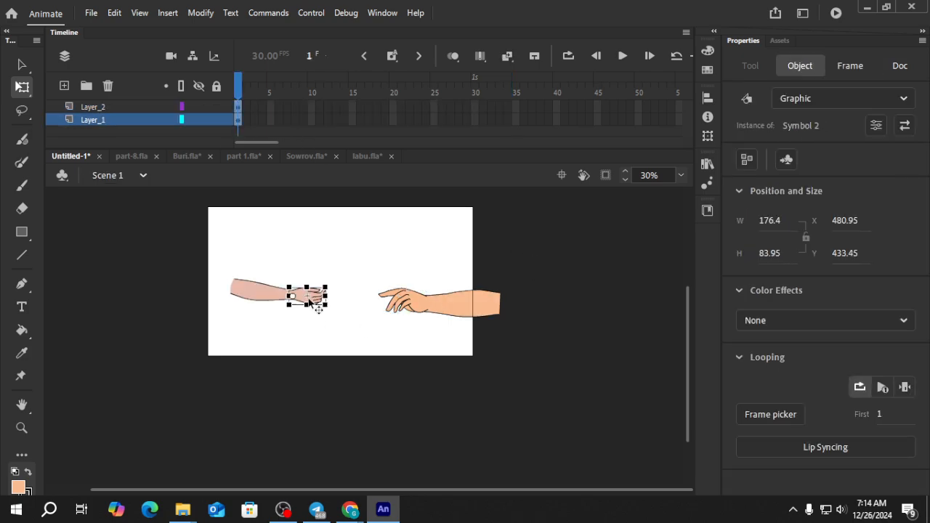
{"action": "scroll", "coordinate": [314, 302], "scroll_direction": "up", "scroll_amount": 3}
{"action": "scroll", "coordinate": [319, 301], "scroll_direction": "down", "scroll_amount": 1}
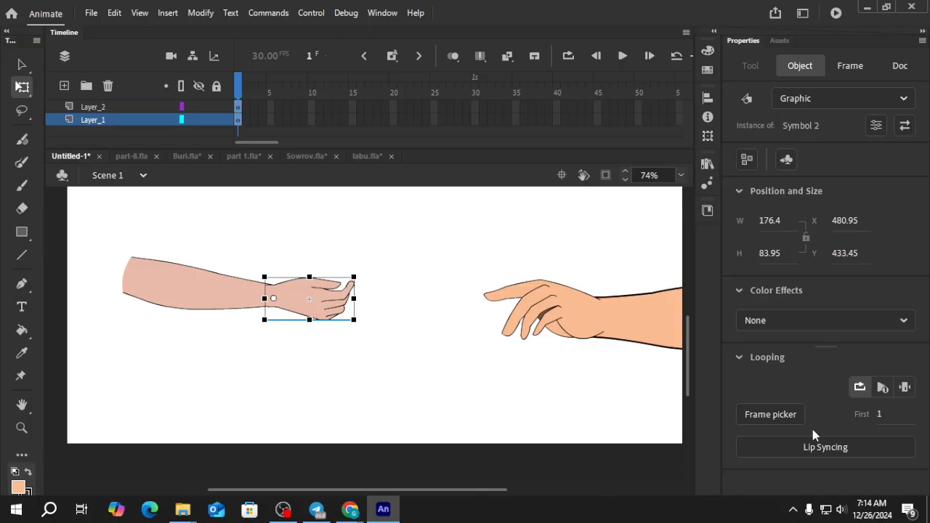
{"action": "left_click", "coordinate": [905, 386]}
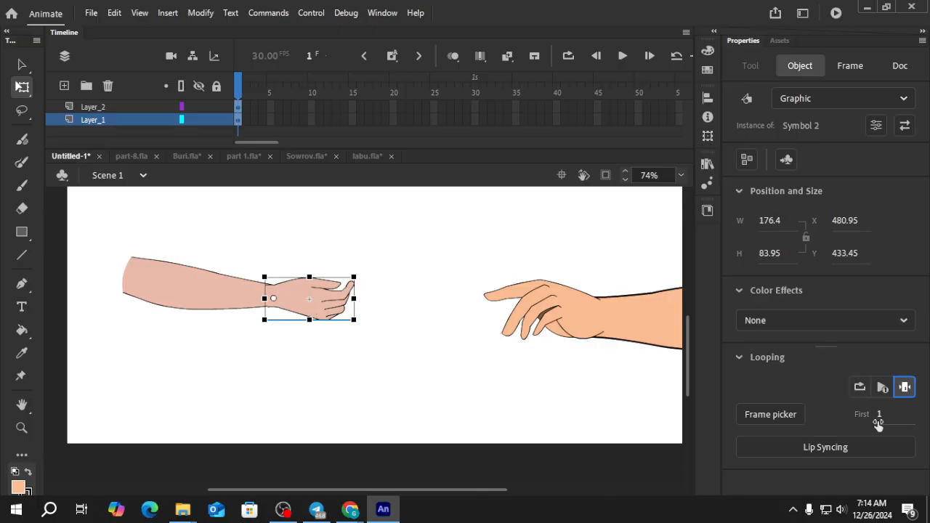
{"action": "left_click", "coordinate": [879, 415]}
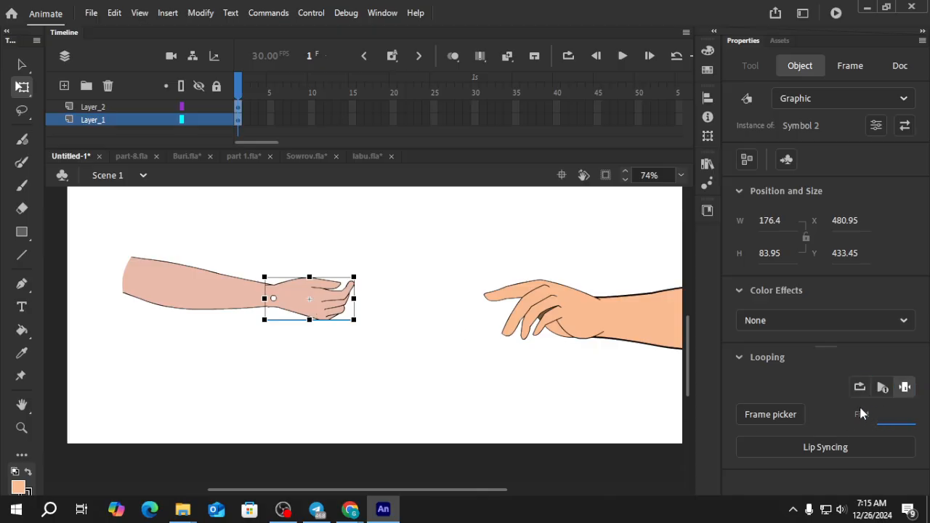
{"action": "type", "text": "2"}
{"action": "scroll", "coordinate": [348, 313], "scroll_direction": "down", "scroll_amount": 4}
{"action": "left_click", "coordinate": [424, 255]}
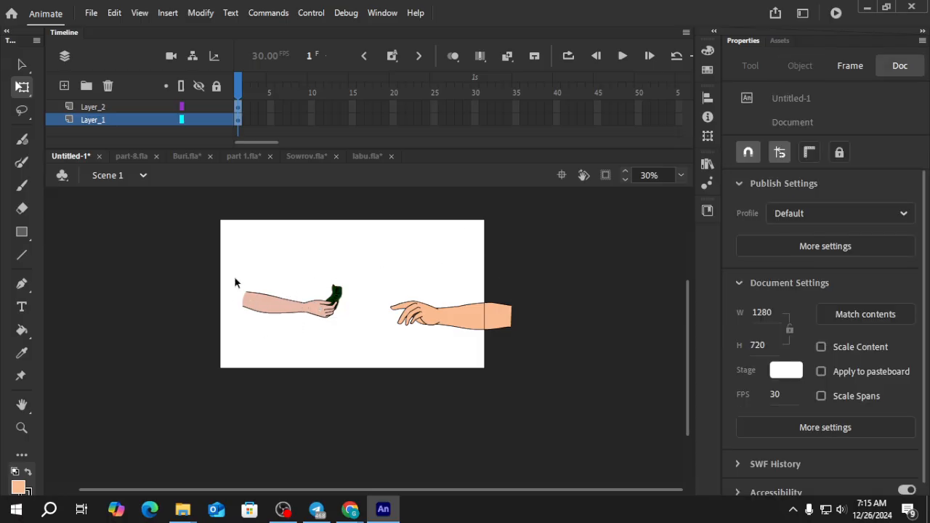
Move the note-holding arm off the stage's left side to about X -621, and the other arm off the right side to about X 1347.
{"action": "left_click_drag", "start_coordinate": [232, 253], "coordinate": [373, 372]}
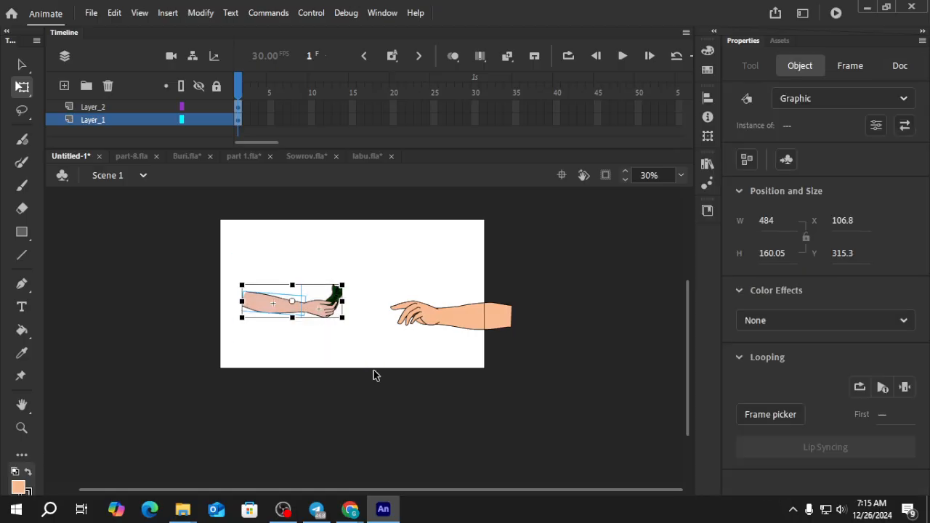
{"action": "left_click_drag", "start_coordinate": [301, 305], "coordinate": [157, 320]}
{"action": "left_click_drag", "start_coordinate": [380, 266], "coordinate": [571, 399]}
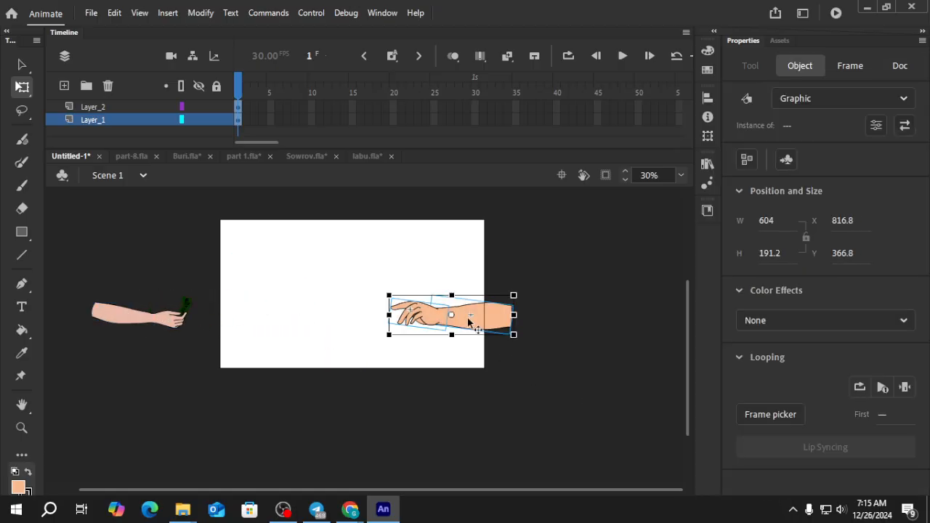
{"action": "left_click_drag", "start_coordinate": [467, 317], "coordinate": [577, 317]}
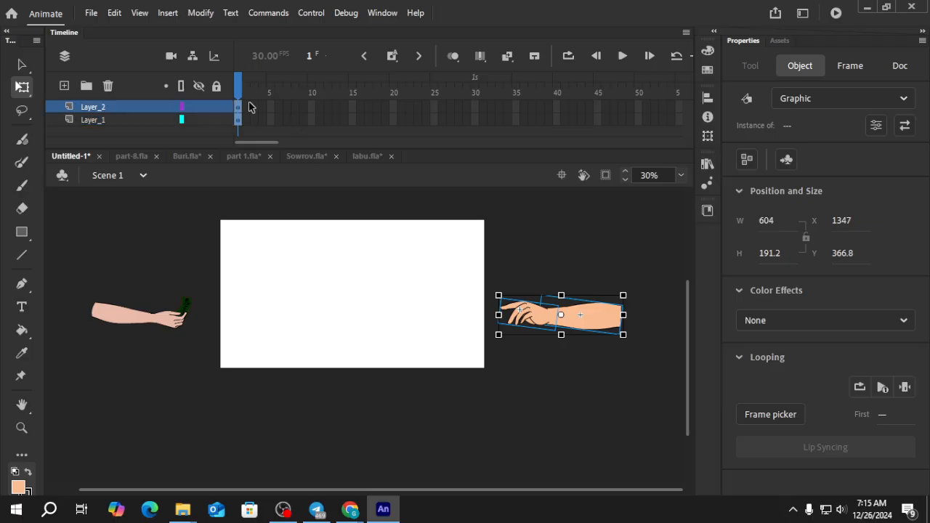
Extend the frames of Layer_2 and Layer_1 to frame 155 and return to frame 1.
{"action": "left_click_drag", "start_coordinate": [248, 107], "coordinate": [752, 168]}
{"action": "left_click_drag", "start_coordinate": [325, 145], "coordinate": [130, 155]}
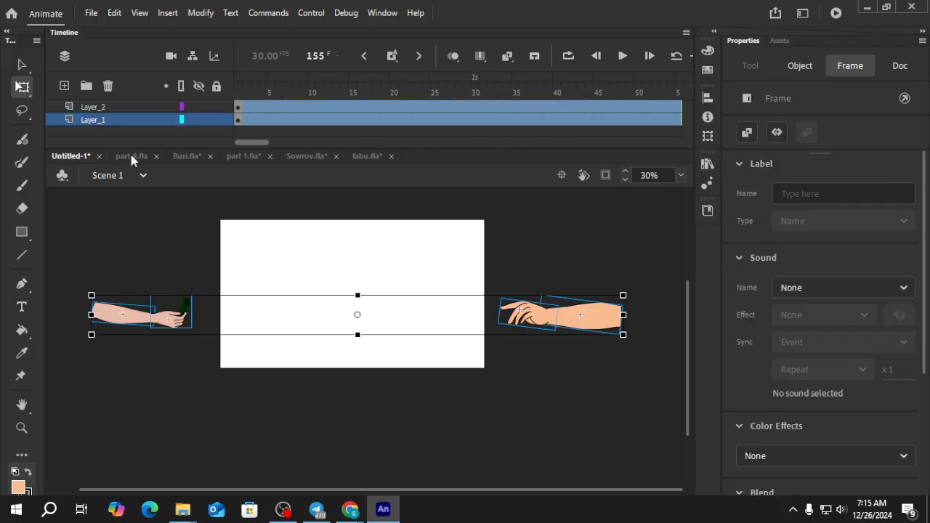
{"action": "left_click", "coordinate": [237, 92]}
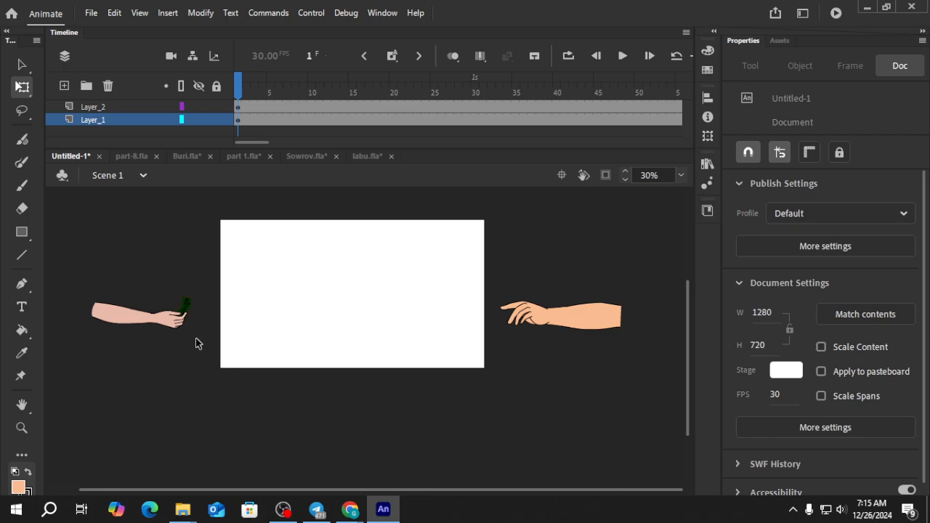
{"action": "left_click_drag", "start_coordinate": [73, 279], "coordinate": [199, 366]}
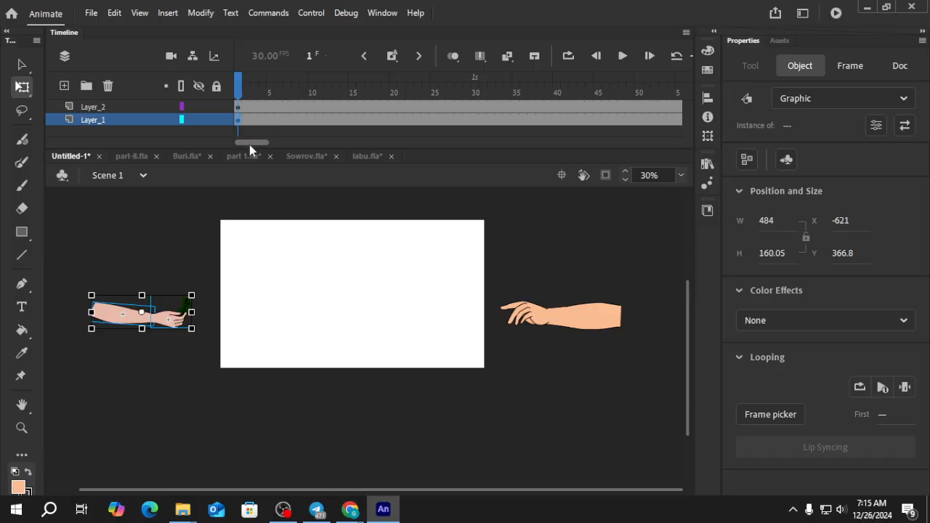
{"action": "left_click_drag", "start_coordinate": [249, 145], "coordinate": [278, 164]}
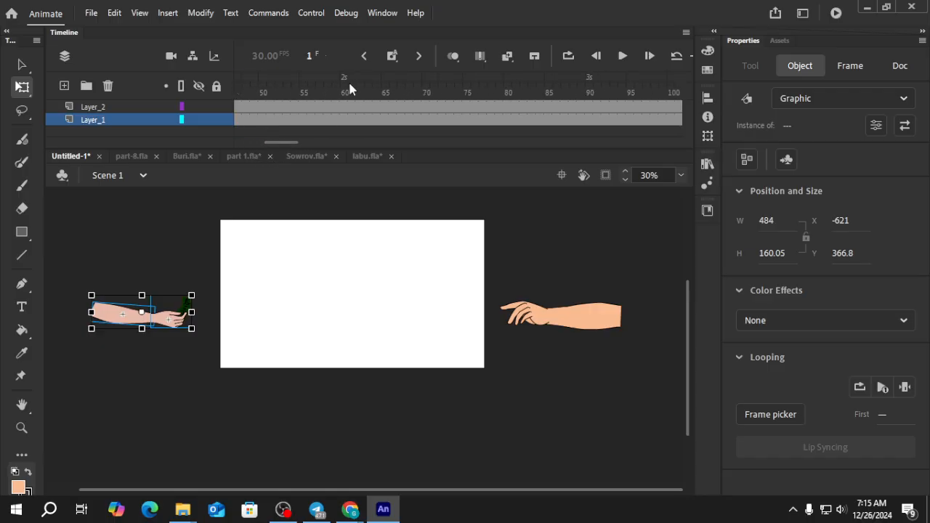
{"action": "left_click", "coordinate": [345, 79]}
{"action": "left_click", "coordinate": [345, 125]}
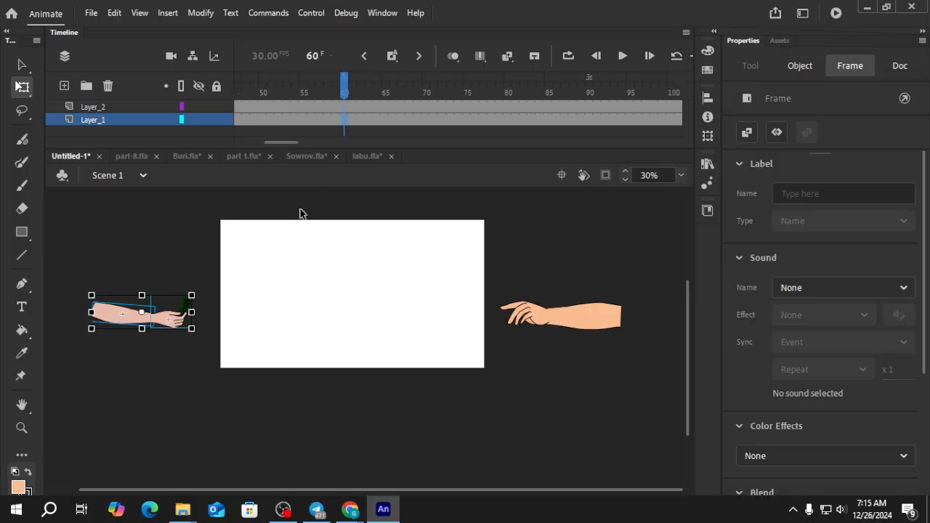
{"action": "left_click_drag", "start_coordinate": [256, 144], "coordinate": [224, 141]}
{"action": "left_click", "coordinate": [240, 93]}
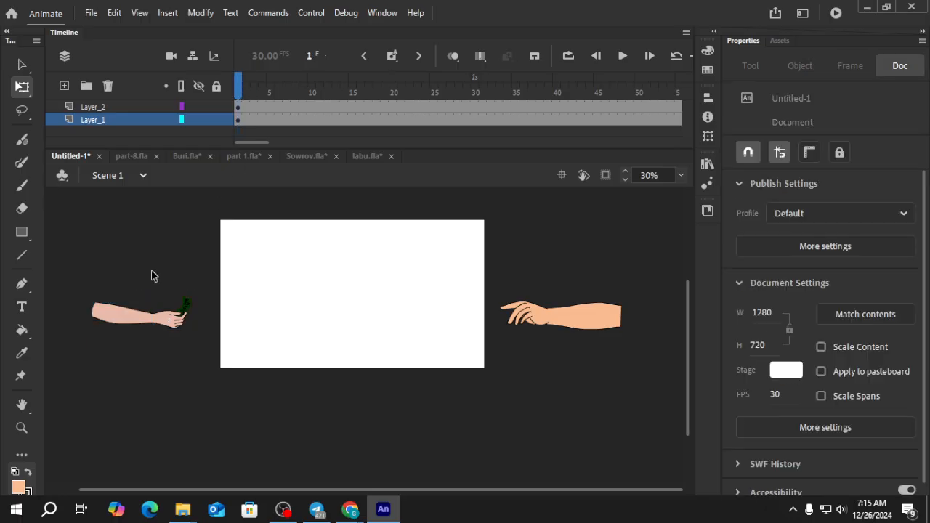
Bring both arms up to the stage edges on frame 1, with the left arm at about X -479.4 and the right arm at about X 1267.95.
{"action": "left_click_drag", "start_coordinate": [102, 259], "coordinate": [225, 368]}
{"action": "left_click_drag", "start_coordinate": [160, 329], "coordinate": [190, 328]}
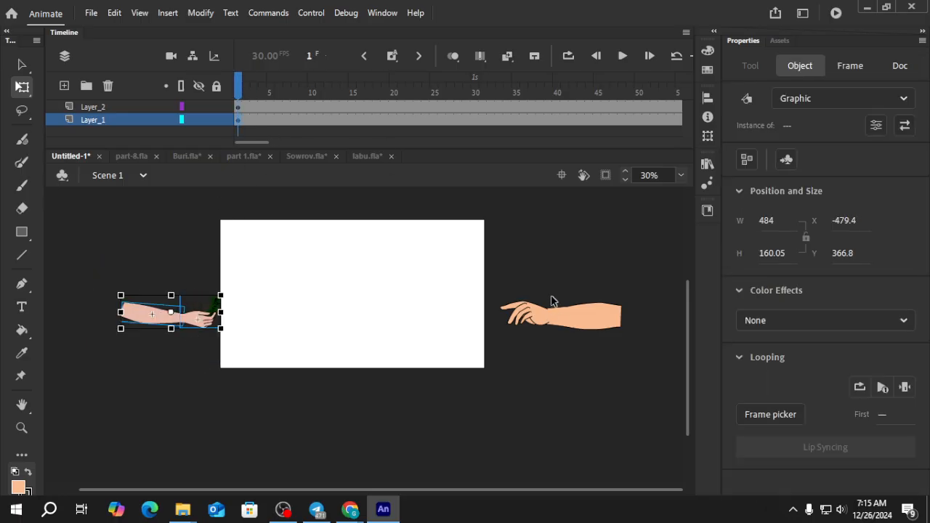
{"action": "left_click_drag", "start_coordinate": [492, 269], "coordinate": [670, 394]}
{"action": "left_click_drag", "start_coordinate": [602, 324], "coordinate": [584, 327]}
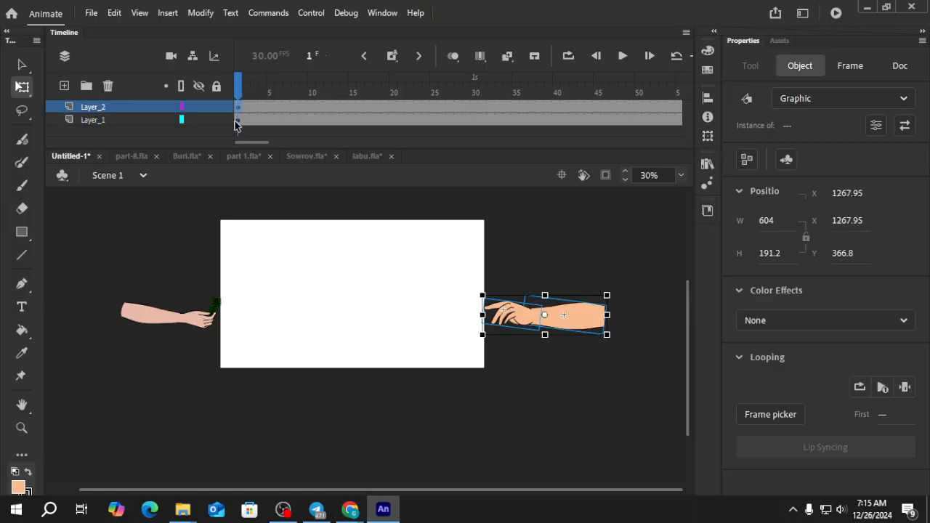
{"action": "left_click", "coordinate": [235, 120]}
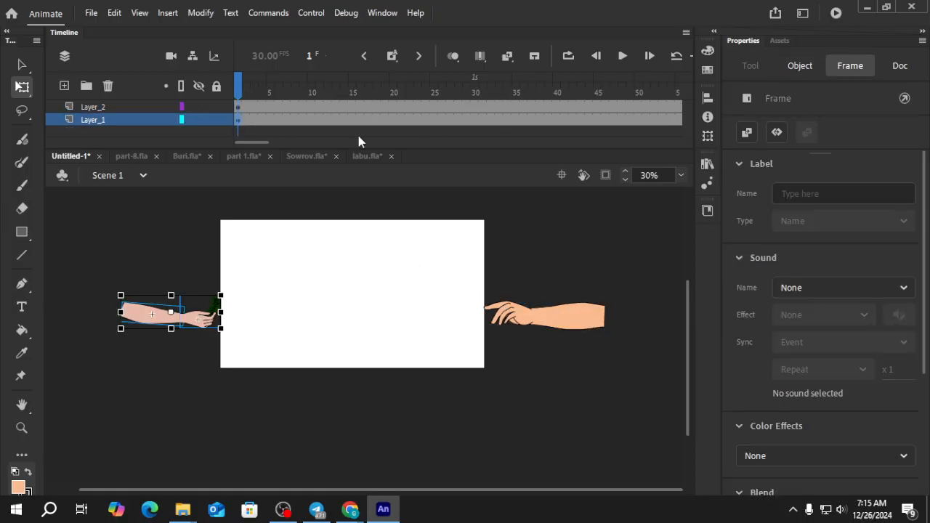
{"action": "left_click_drag", "start_coordinate": [259, 143], "coordinate": [268, 145]}
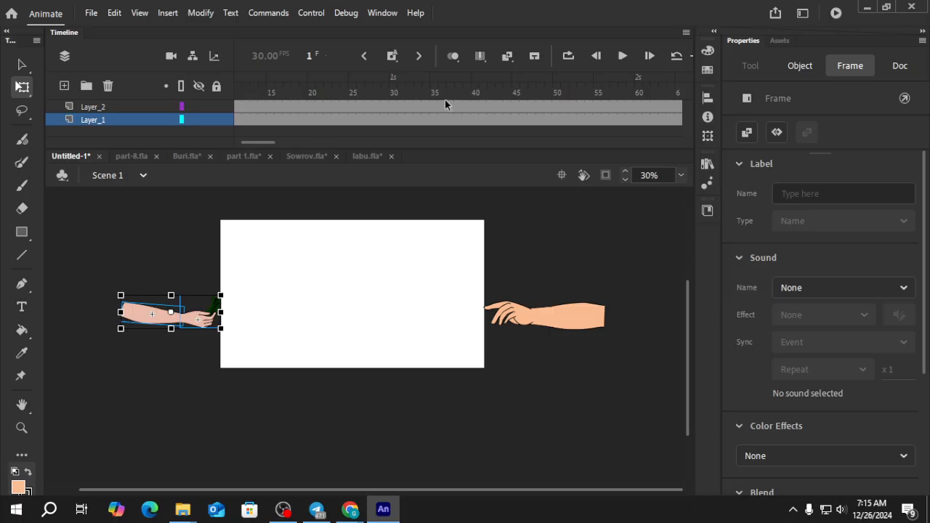
{"action": "left_click", "coordinate": [638, 98]}
{"action": "left_click", "coordinate": [637, 120]}
{"action": "left_click", "coordinate": [392, 56]}
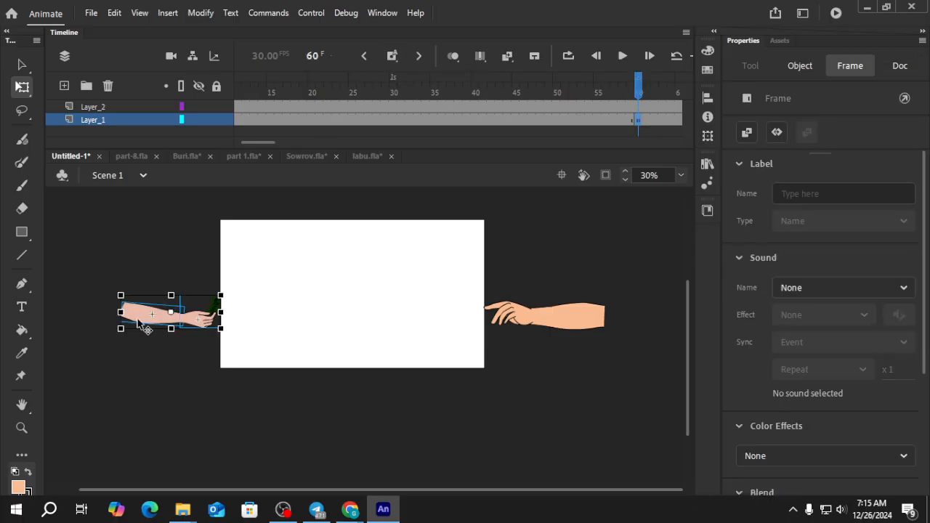
{"action": "left_click_drag", "start_coordinate": [140, 319], "coordinate": [228, 323]}
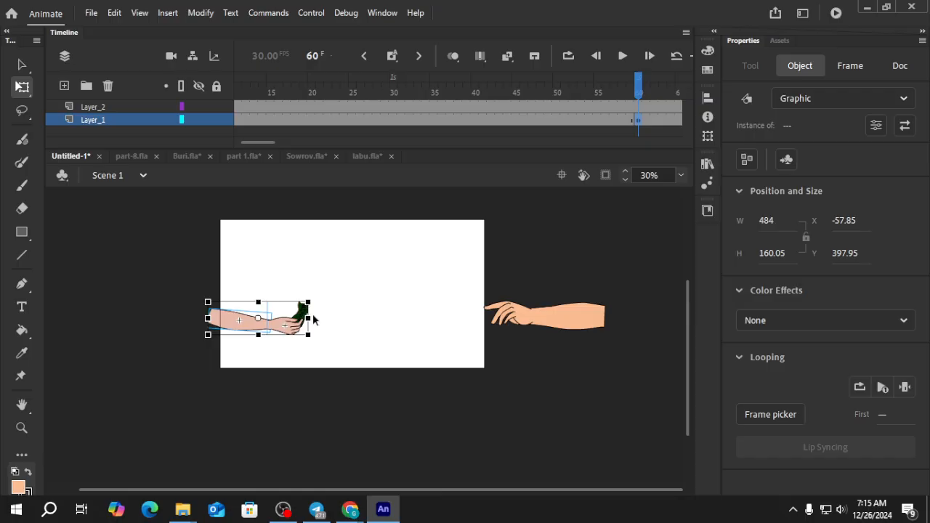
{"action": "key", "text": "ctrl+z"}
{"action": "key", "text": "ctrl+z"}
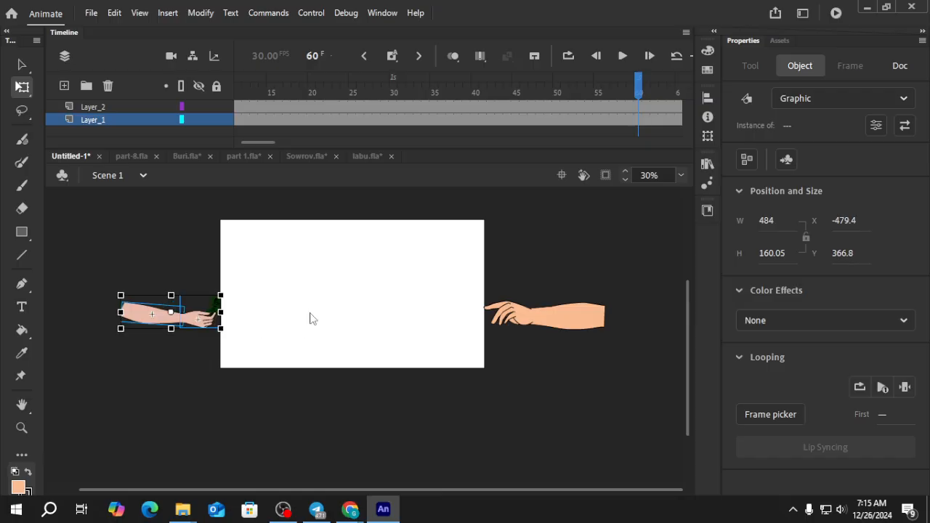
Go back to frame 1, add a new layer, and place it beneath Layer_1 at the bottom of the layer stack.
{"action": "left_click_drag", "start_coordinate": [248, 142], "coordinate": [230, 145]}
{"action": "left_click", "coordinate": [236, 86]}
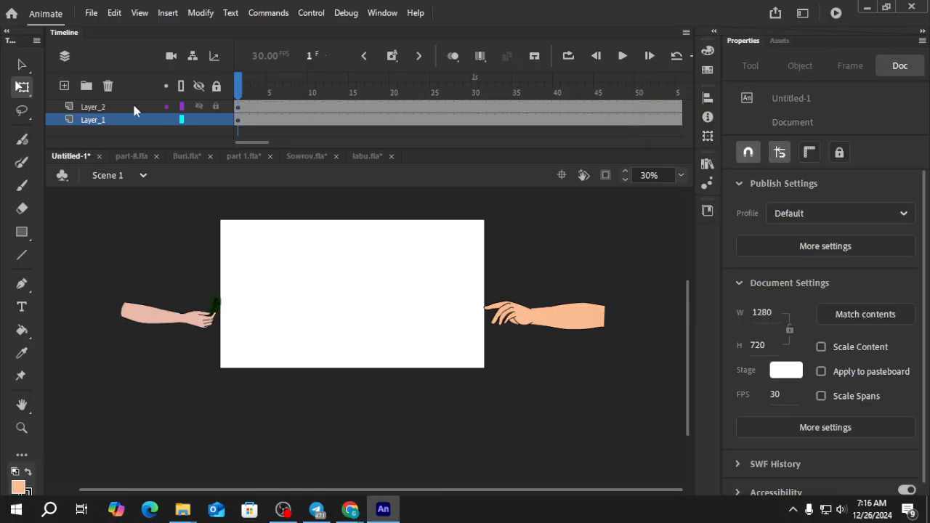
{"action": "left_click", "coordinate": [64, 86]}
{"action": "scroll", "coordinate": [110, 114], "scroll_direction": "down", "scroll_amount": 1}
{"action": "left_click_drag", "start_coordinate": [109, 109], "coordinate": [118, 140]}
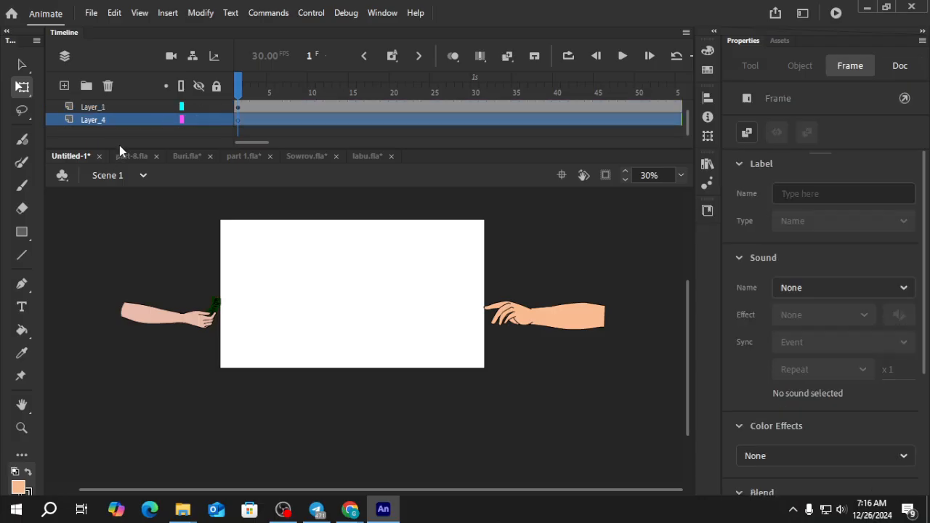
Import the Artboard 1 tree background from the Tree/1x folder on New Volume (D:) onto the stage in Layer_4.
{"action": "left_click", "coordinate": [90, 12]}
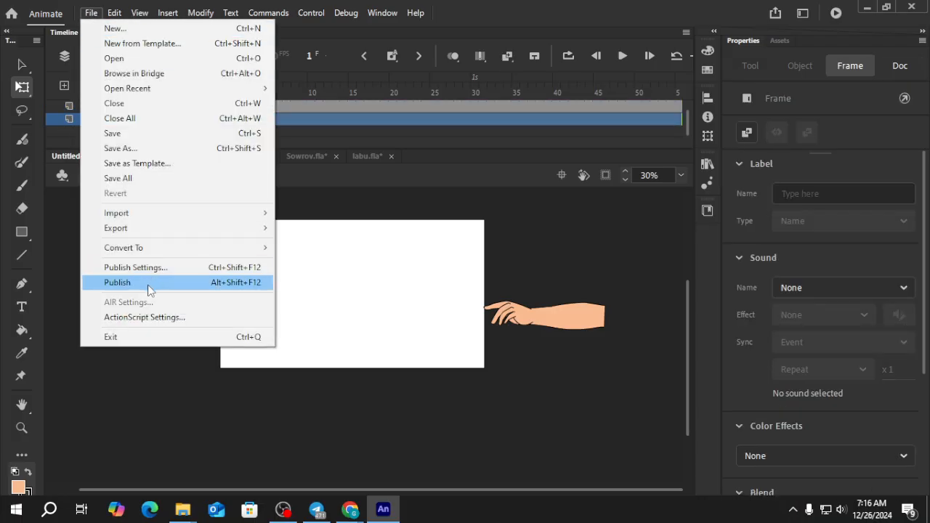
{"action": "left_click", "coordinate": [125, 217]}
{"action": "left_click", "coordinate": [305, 216]}
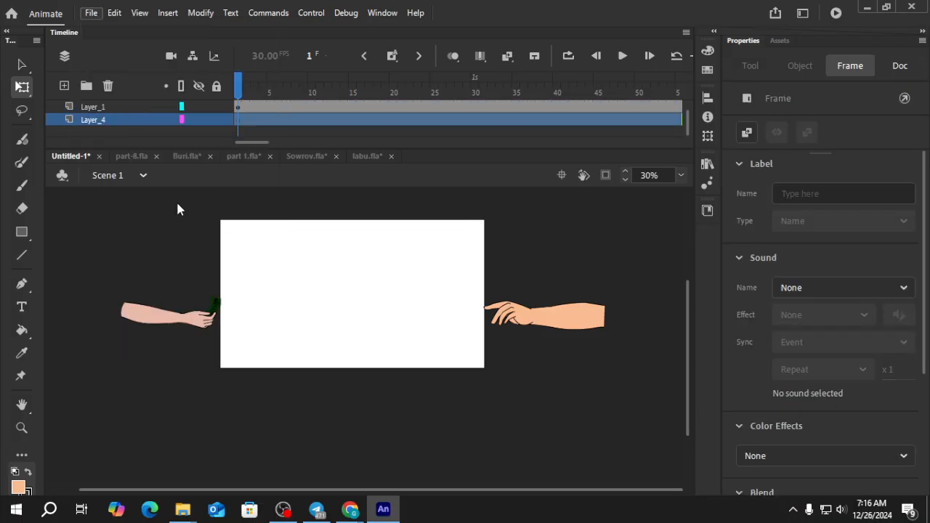
{"action": "left_click", "coordinate": [70, 226]}
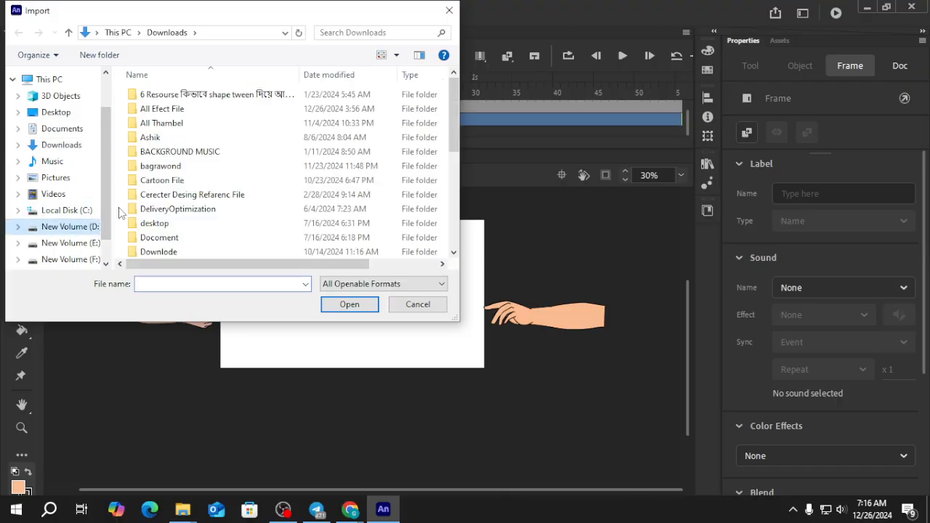
{"action": "scroll", "coordinate": [221, 186], "scroll_direction": "down", "scroll_amount": 5}
{"action": "double_click", "coordinate": [190, 236]}
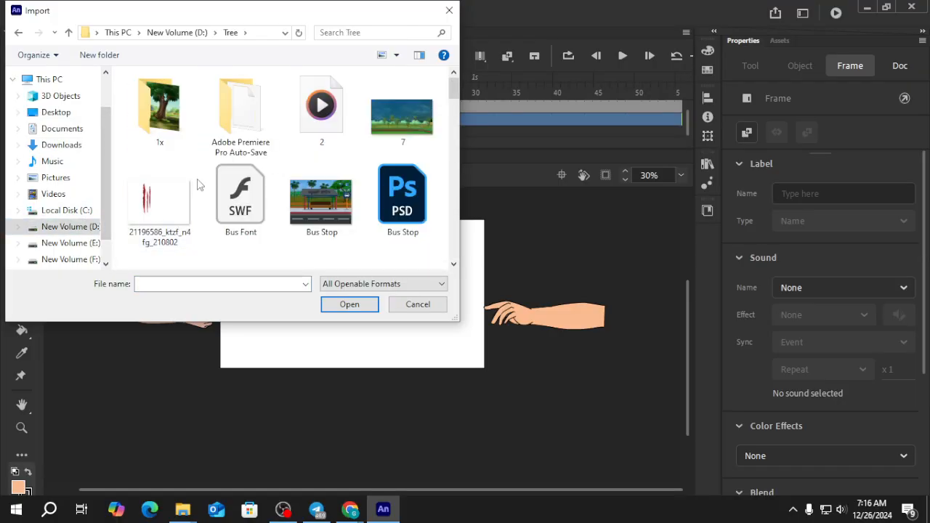
{"action": "double_click", "coordinate": [181, 109]}
{"action": "left_click", "coordinate": [270, 143]}
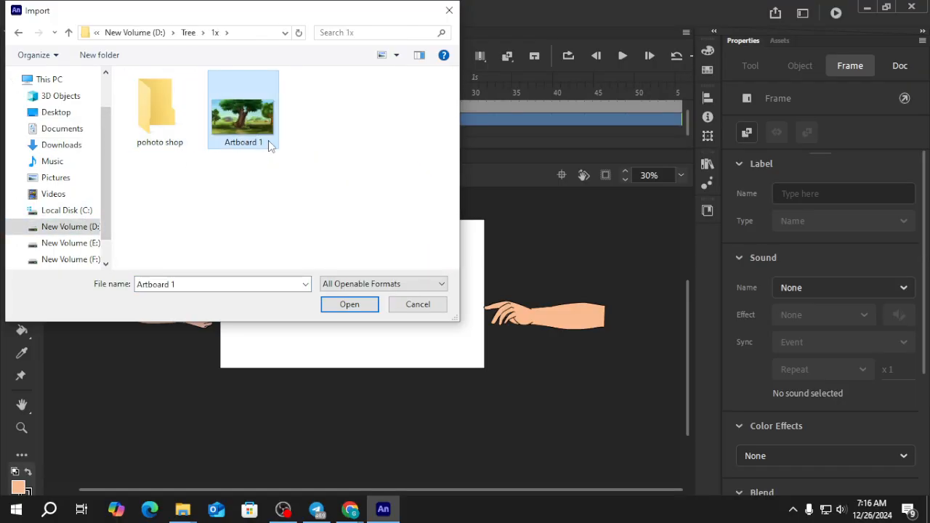
{"action": "left_click", "coordinate": [335, 306]}
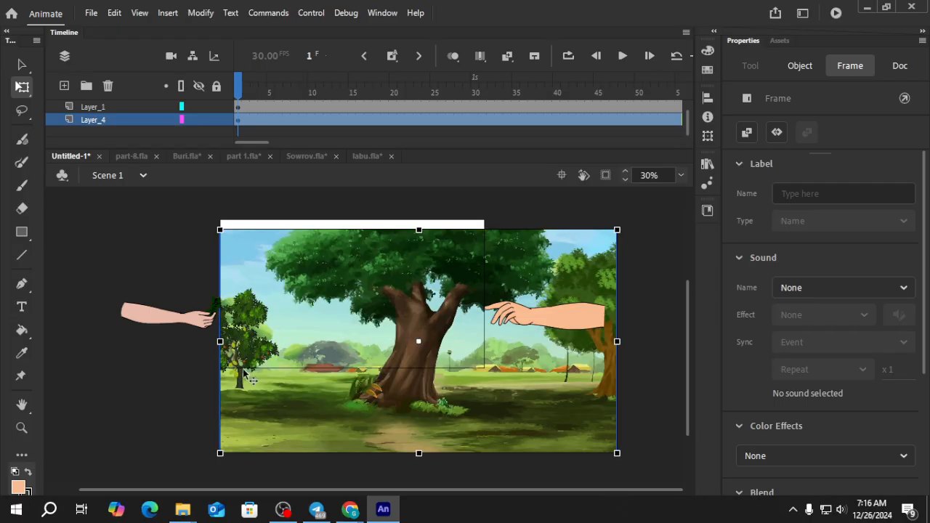
Position the background bitmap around the stage at about X -170, Y -318, and lock Layer_4.
{"action": "scroll", "coordinate": [242, 369], "scroll_direction": "down", "scroll_amount": 2}
{"action": "left_click_drag", "start_coordinate": [361, 407], "coordinate": [343, 364]}
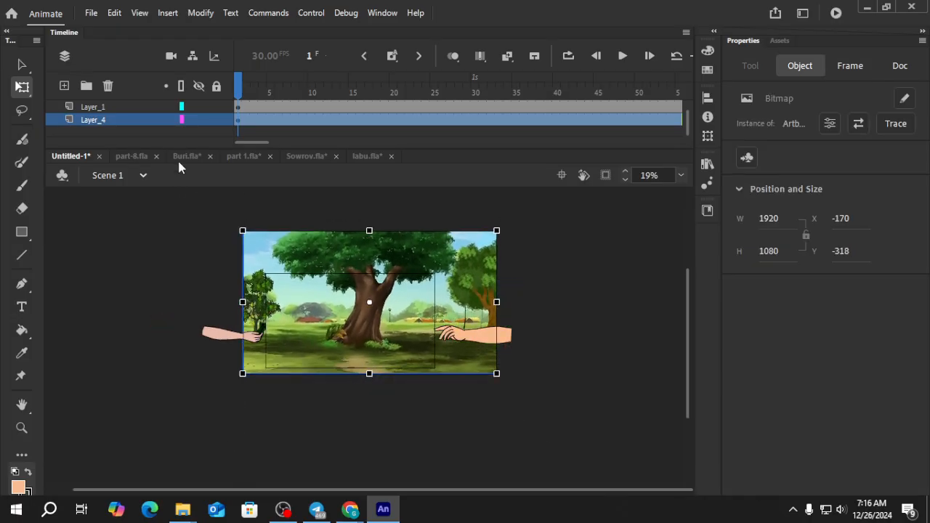
{"action": "left_click", "coordinate": [218, 119]}
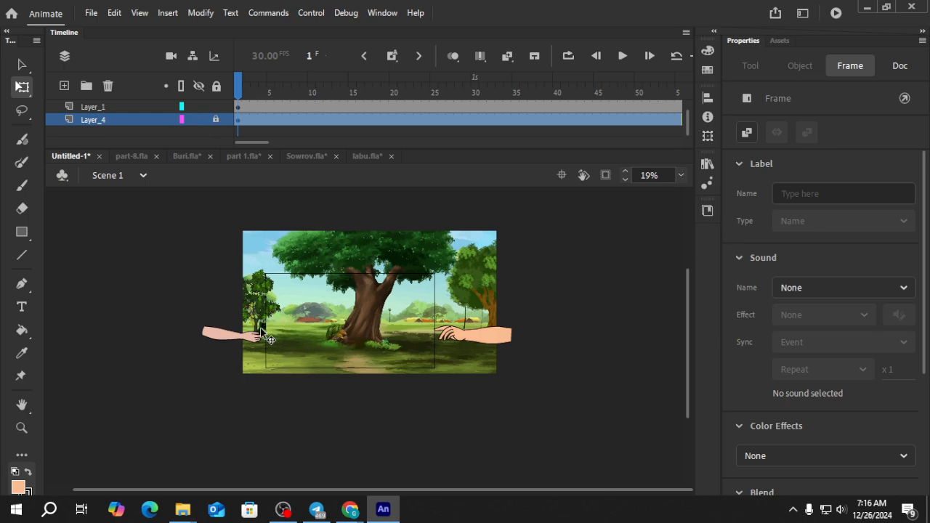
Move both arms onto the stage, the note-holding arm to about X 68 and the other arm to about X 945.
{"action": "left_click_drag", "start_coordinate": [166, 298], "coordinate": [269, 369]}
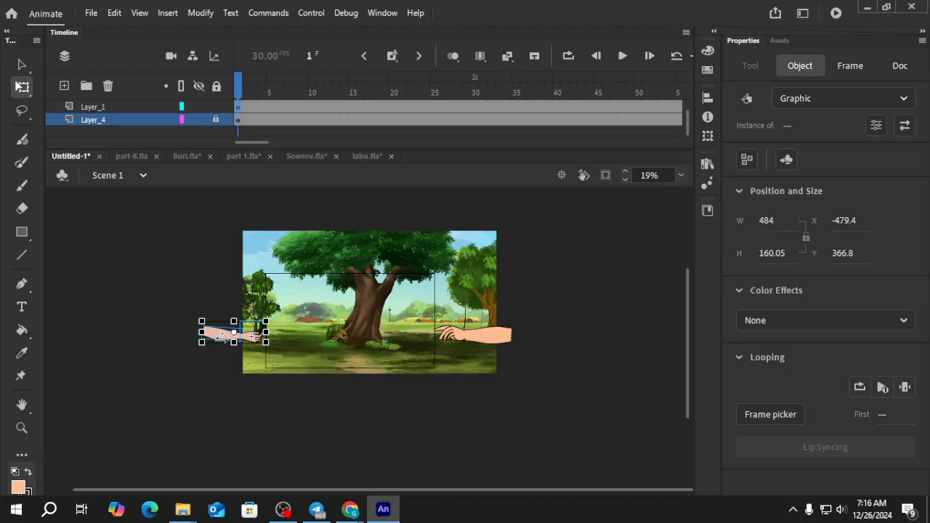
{"action": "scroll", "coordinate": [228, 344], "scroll_direction": "up", "scroll_amount": 2}
{"action": "left_click_drag", "start_coordinate": [175, 334], "coordinate": [272, 336]}
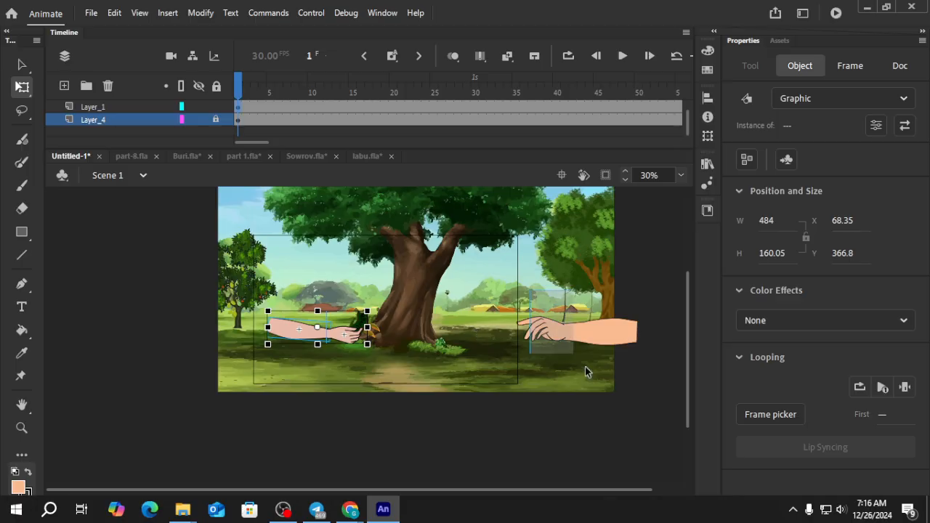
{"action": "left_click", "coordinate": [605, 331]}
{"action": "left_click_drag", "start_coordinate": [604, 331], "coordinate": [544, 334]}
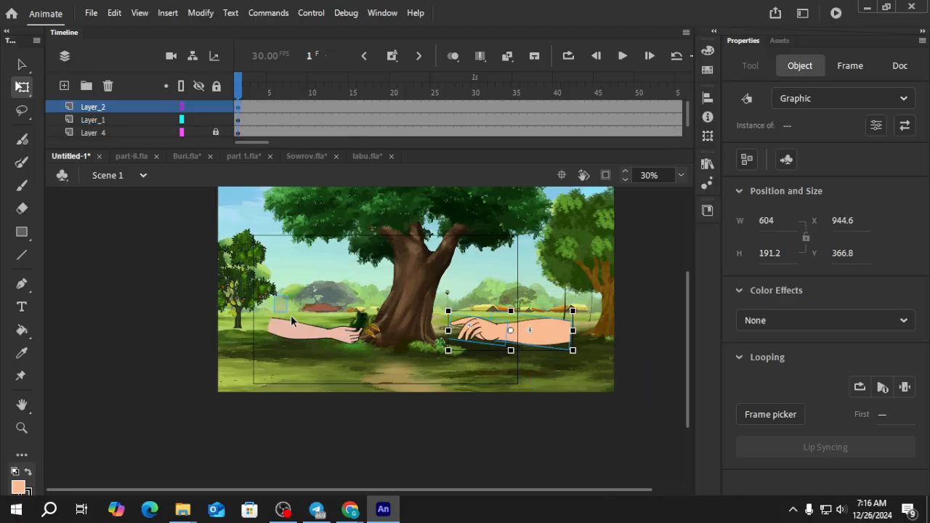
Clip the content outside the stage and scale the note-holding arm down to about 330 by 109.
{"action": "left_click", "coordinate": [356, 336]}
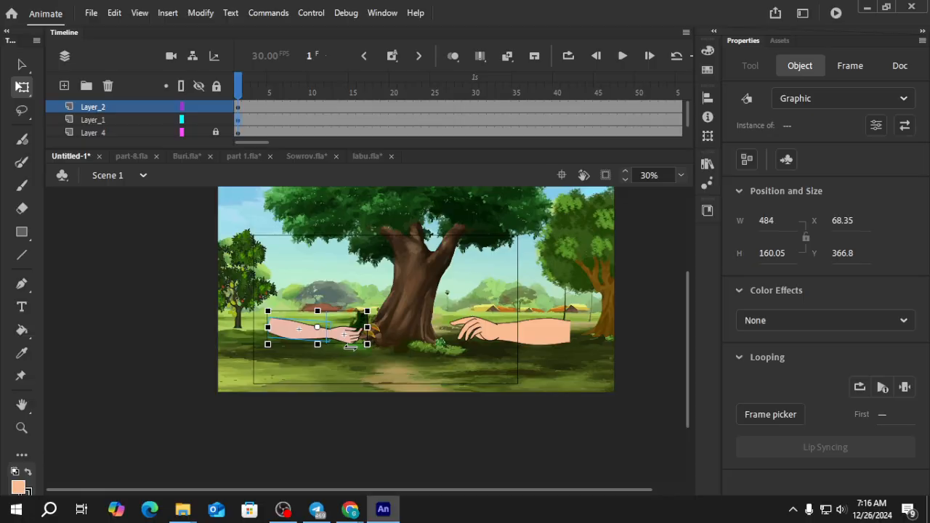
{"action": "left_click", "coordinate": [610, 179]}
{"action": "scroll", "coordinate": [392, 336], "scroll_direction": "up", "scroll_amount": 3}
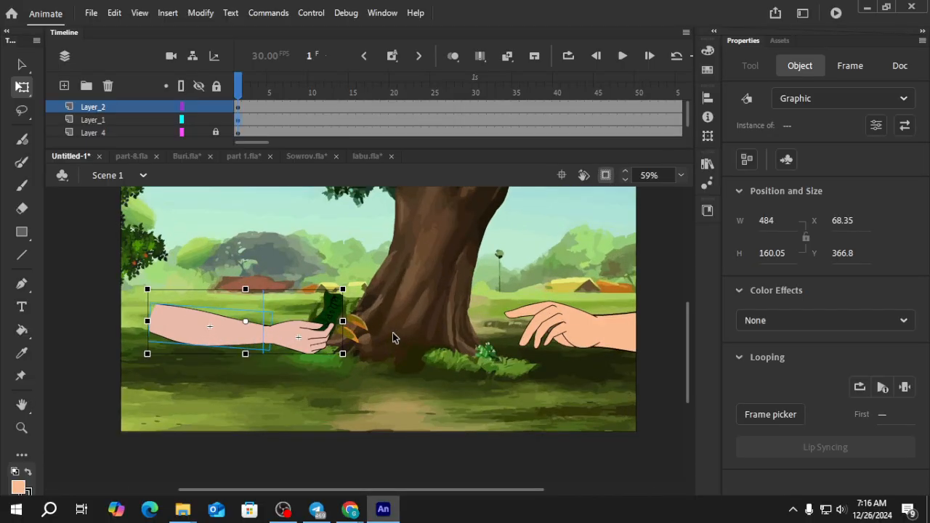
{"action": "scroll", "coordinate": [392, 337], "scroll_direction": "down", "scroll_amount": 1}
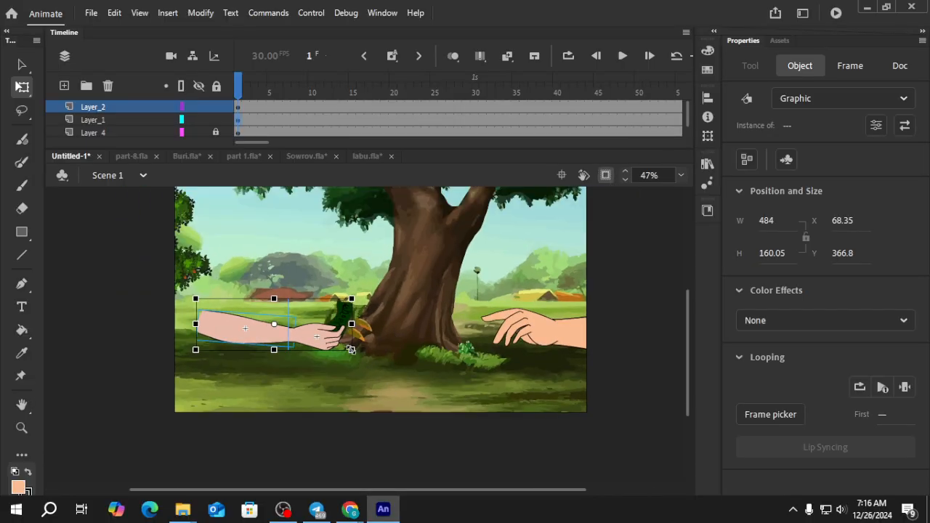
{"action": "left_click_drag", "start_coordinate": [351, 349], "coordinate": [327, 341]}
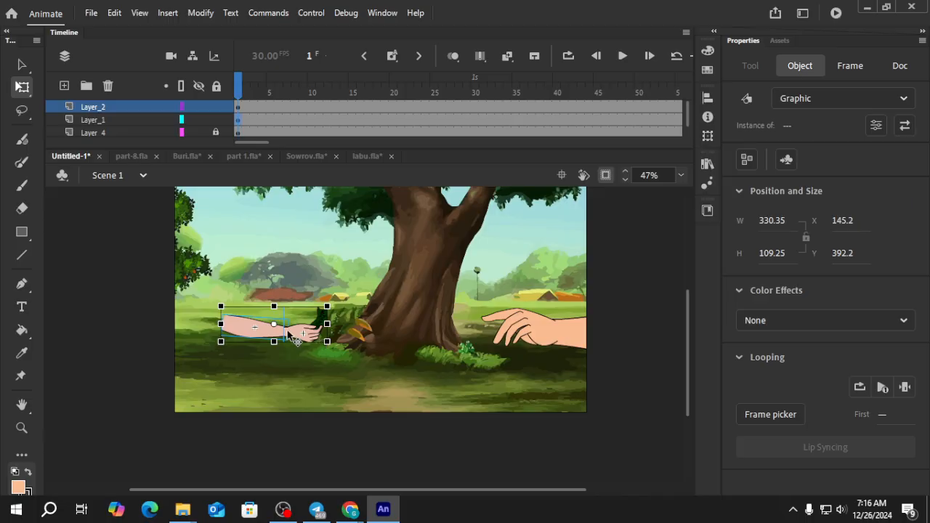
Scale the receiving arm down to about 377 by 119 and move it inward to about X 790.
{"action": "left_click", "coordinate": [526, 352]}
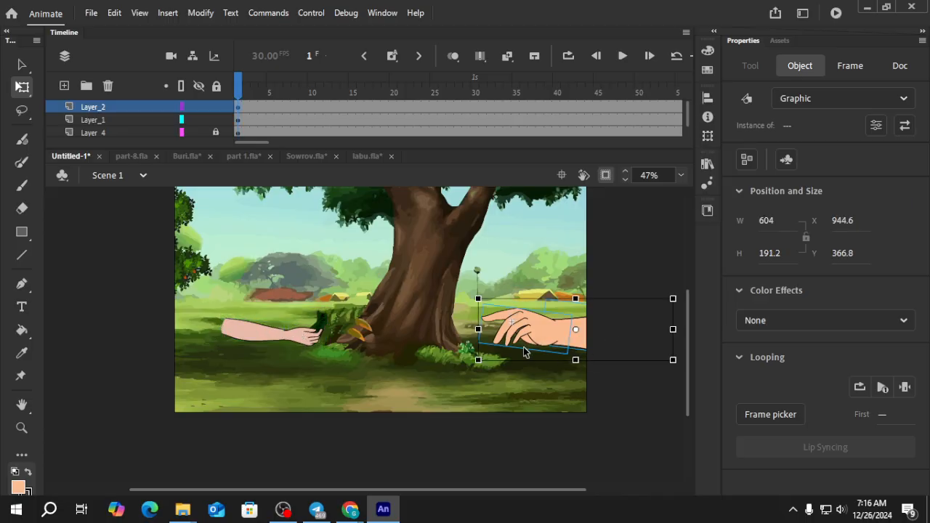
{"action": "left_click_drag", "start_coordinate": [672, 299], "coordinate": [642, 306]}
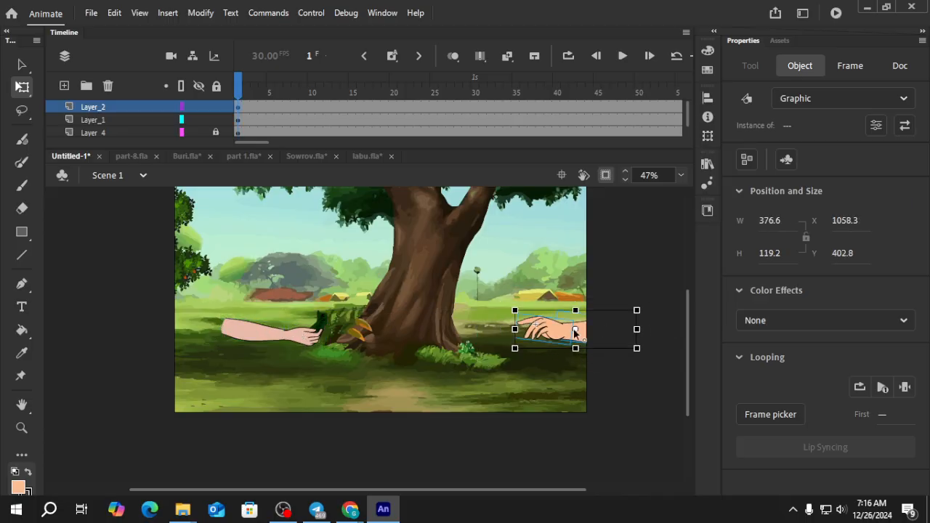
{"action": "left_click_drag", "start_coordinate": [575, 333], "coordinate": [467, 336]}
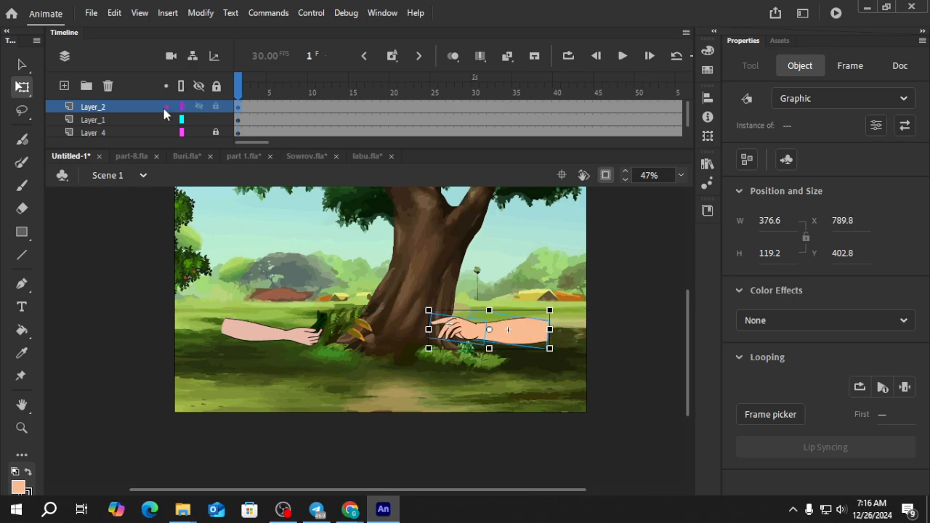
Add a camera to the scene and zoom it in to about 166%.
{"action": "left_click", "coordinate": [171, 56]}
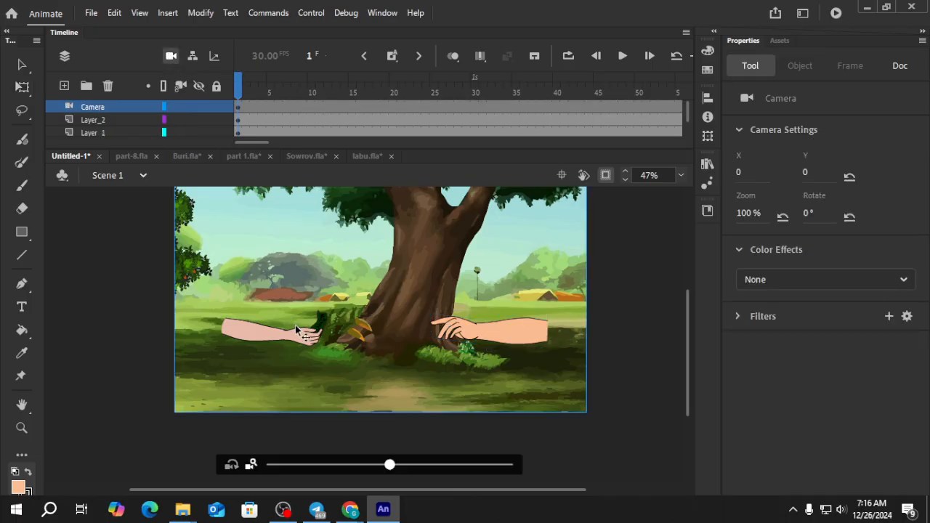
{"action": "scroll", "coordinate": [295, 325], "scroll_direction": "down", "scroll_amount": 2}
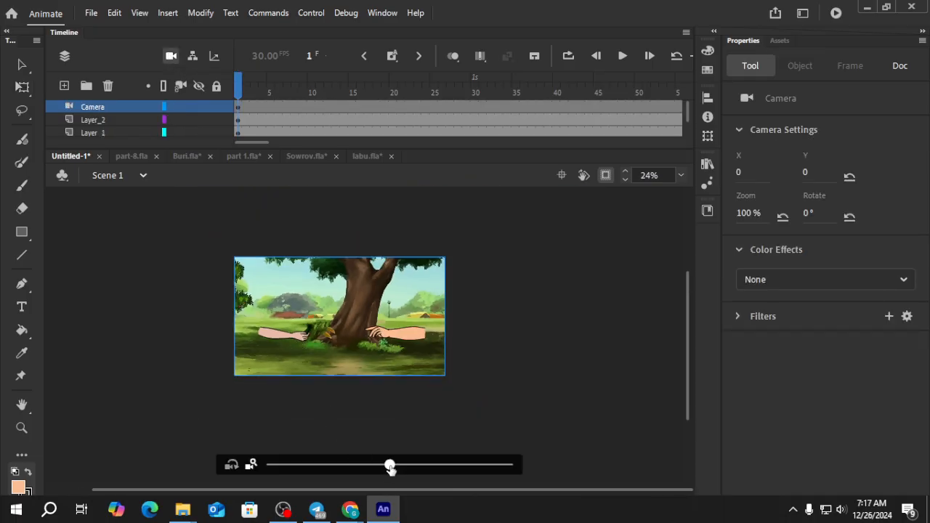
{"action": "left_click_drag", "start_coordinate": [390, 467], "coordinate": [489, 481]}
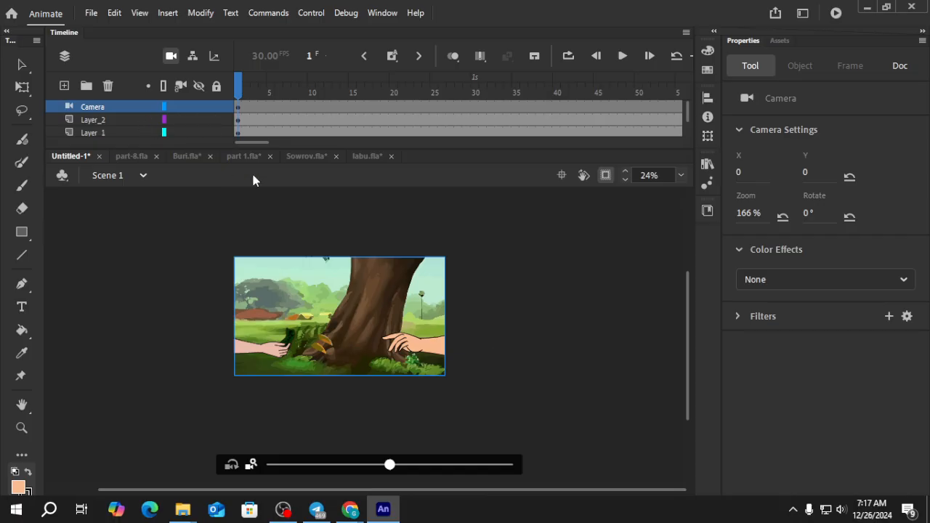
Move the receiving arm on Layer_2 off the stage's right edge to about X 1289 on frame 1.
{"action": "key", "text": "v"}
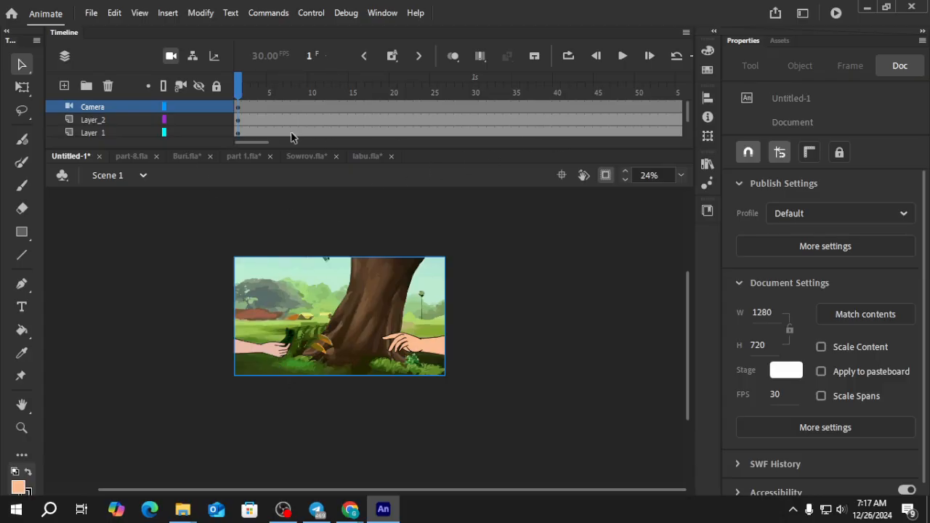
{"action": "left_click_drag", "start_coordinate": [252, 144], "coordinate": [223, 136]}
{"action": "left_click", "coordinate": [492, 81]}
{"action": "left_click_drag", "start_coordinate": [444, 344], "coordinate": [475, 346]}
At frame 60, move the whole note-holding arm inward to about X 36, Y 431.
{"action": "left_click_drag", "start_coordinate": [254, 145], "coordinate": [284, 146]}
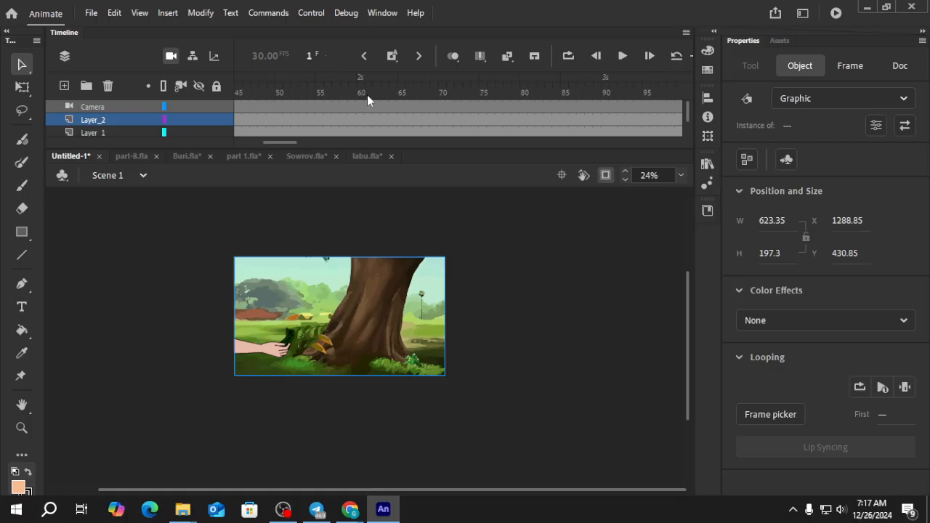
{"action": "left_click", "coordinate": [359, 80]}
{"action": "left_click", "coordinate": [279, 354]}
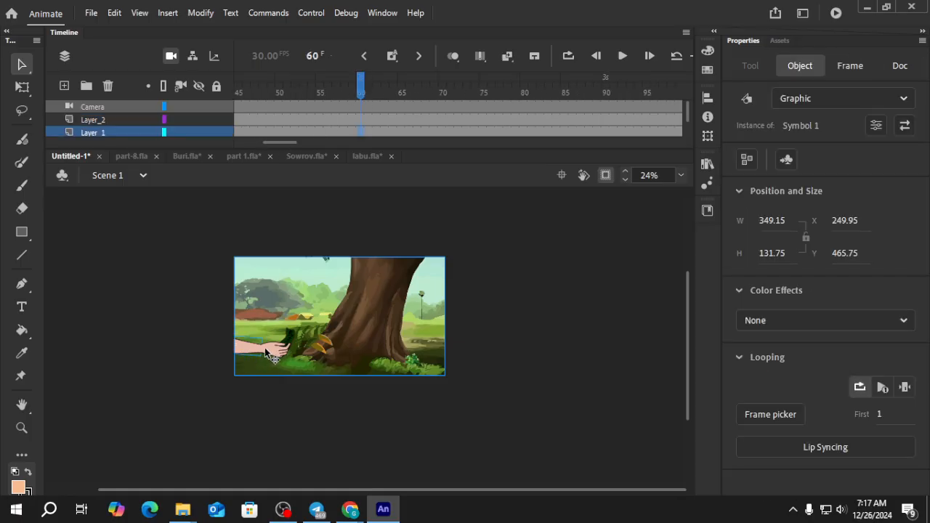
{"action": "left_click_drag", "start_coordinate": [279, 352], "coordinate": [308, 361]}
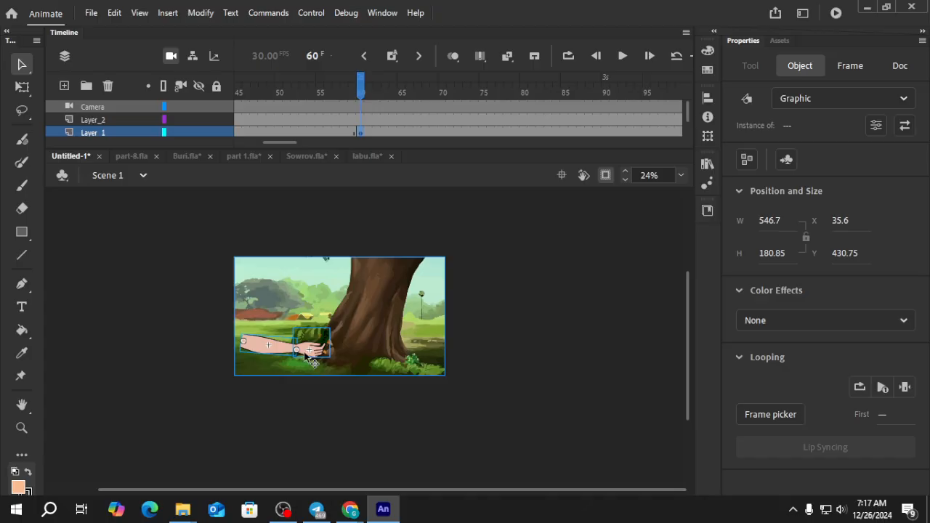
Return to frame 1 and increase the camera zoom to about 189%.
{"action": "left_click_drag", "start_coordinate": [285, 143], "coordinate": [226, 156]}
{"action": "left_click", "coordinate": [237, 132]}
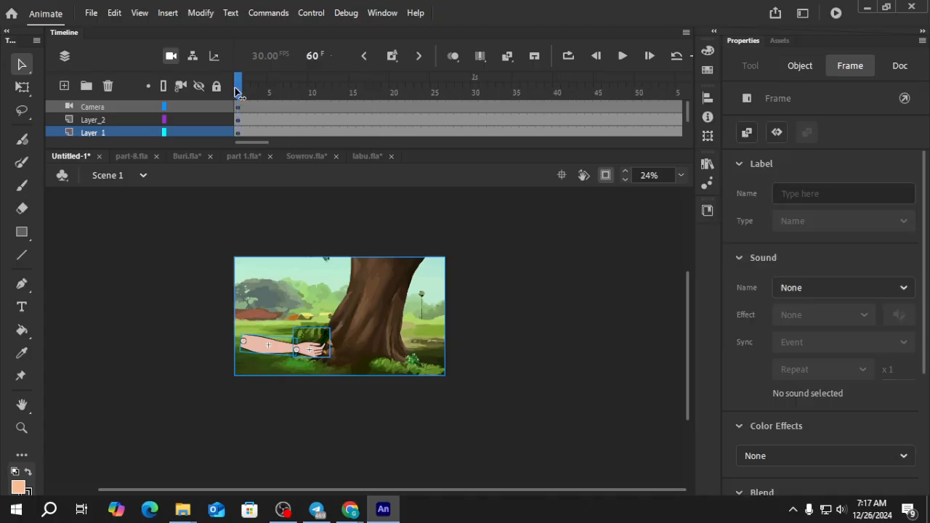
{"action": "left_click", "coordinate": [254, 218]}
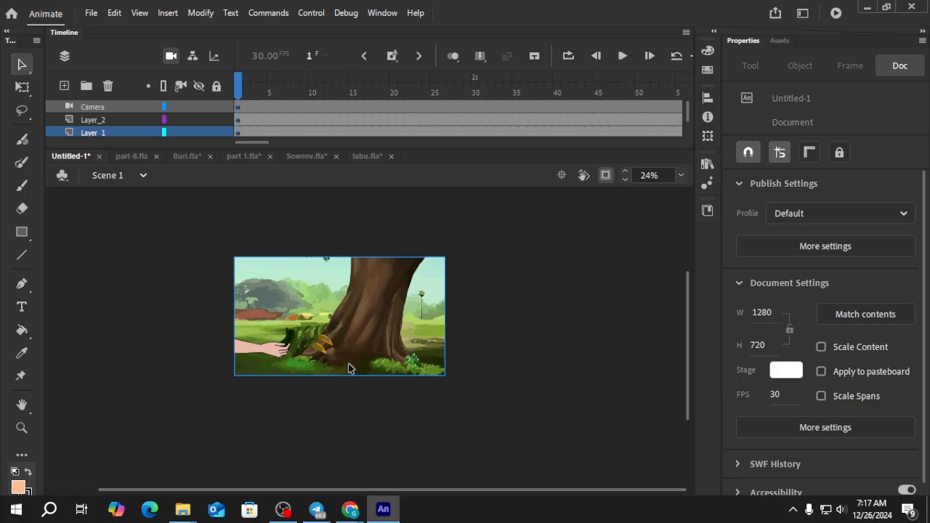
{"action": "key", "text": "c"}
{"action": "left_click_drag", "start_coordinate": [390, 465], "coordinate": [421, 476]}
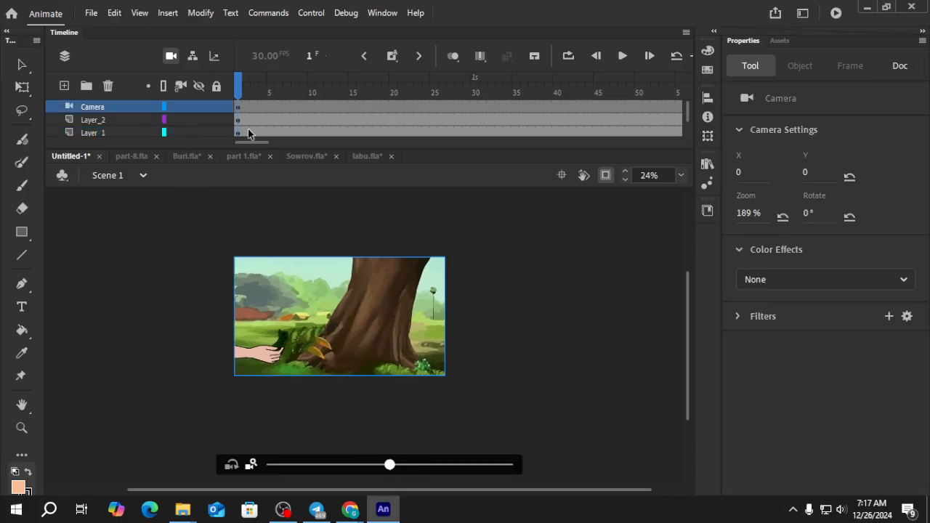
Create a classic tween on Layer_1 between frame 1 and the keyframe at frame 60.
{"action": "left_click_drag", "start_coordinate": [253, 142], "coordinate": [277, 154]}
{"action": "left_click", "coordinate": [418, 91]}
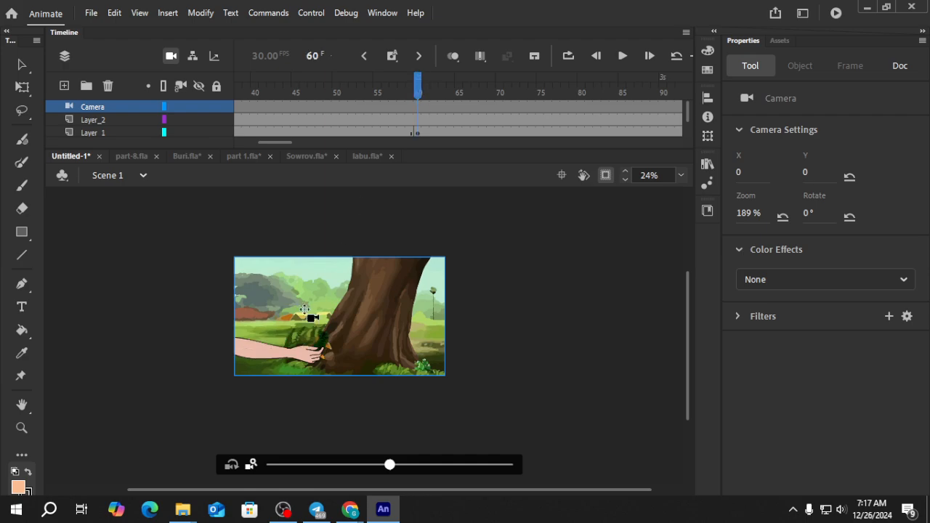
{"action": "left_click", "coordinate": [336, 107]}
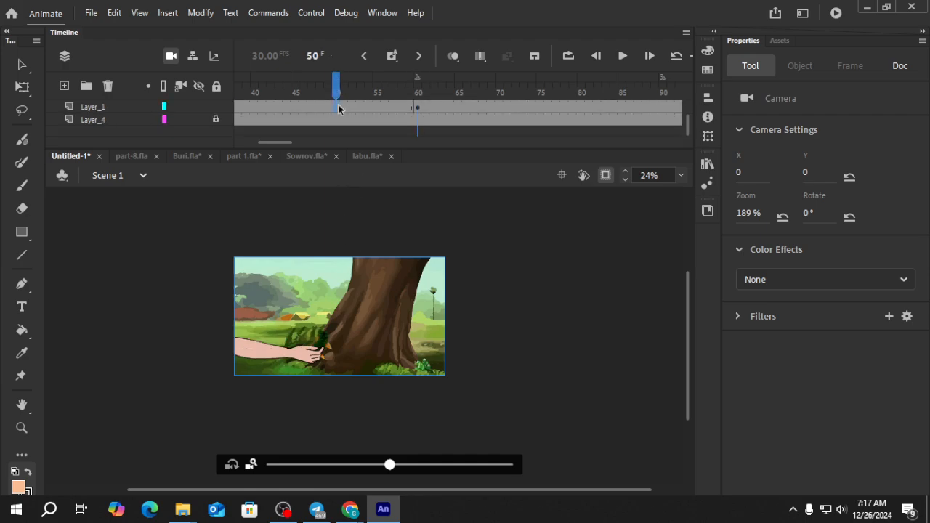
{"action": "left_click", "coordinate": [505, 58]}
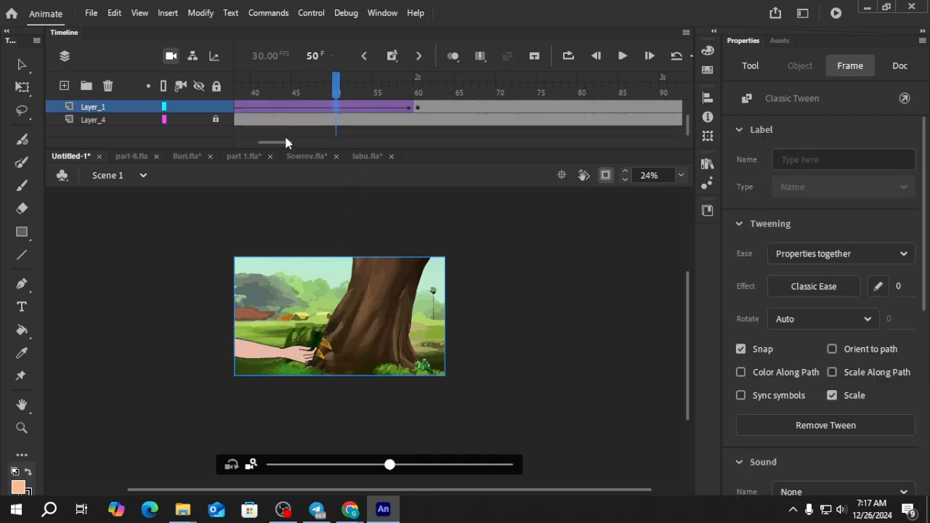
Play the animation from frame 1 to check how the note-holding arm enters, and stop playback.
{"action": "left_click_drag", "start_coordinate": [282, 142], "coordinate": [254, 143]}
{"action": "left_click", "coordinate": [240, 90]}
{"action": "mouse_move", "coordinate": [239, 90]}
{"action": "left_mouse_down"}
{"action": "mouse_move", "coordinate": [340, 110]}
{"action": "mouse_move", "coordinate": [238, 100]}
{"action": "left_mouse_up"}
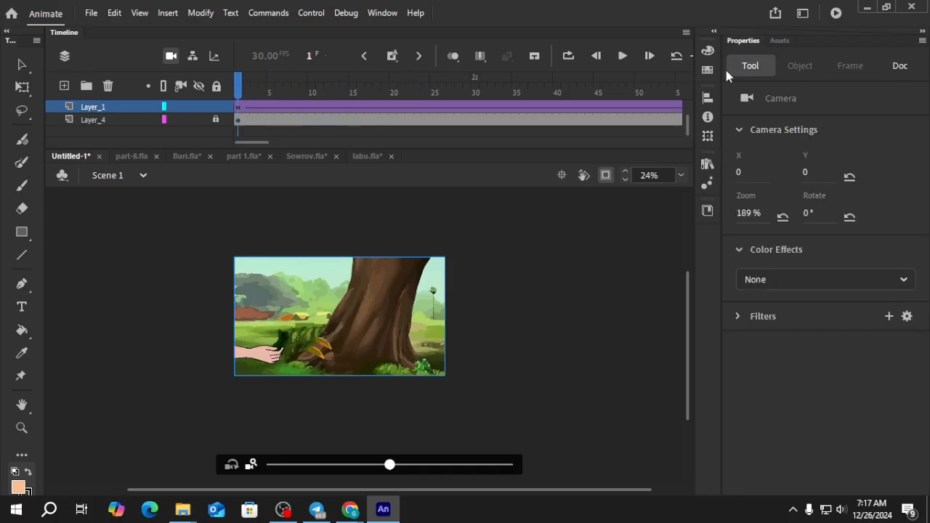
{"action": "left_click", "coordinate": [623, 58]}
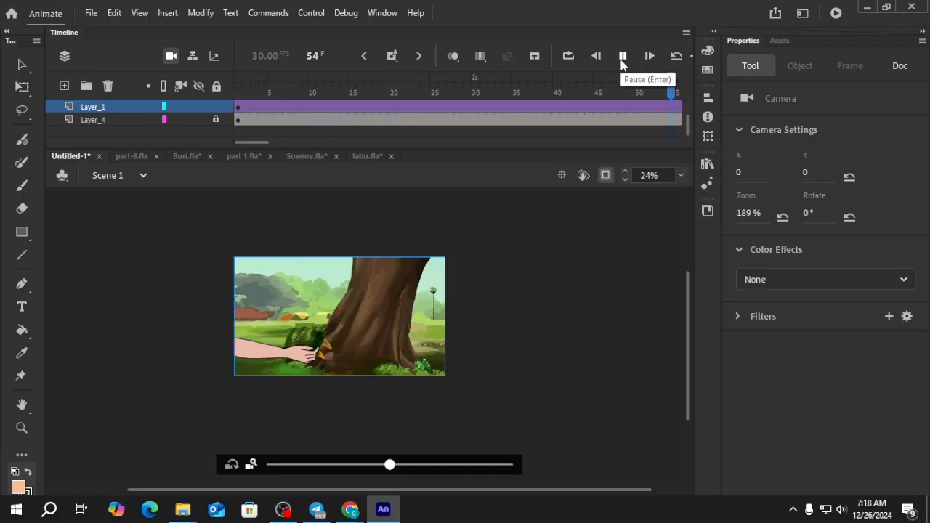
{"action": "left_click", "coordinate": [622, 59]}
Shorten the Layer_1 tween by moving its end keyframe from frame 60 to frame 31.
{"action": "left_click", "coordinate": [272, 91]}
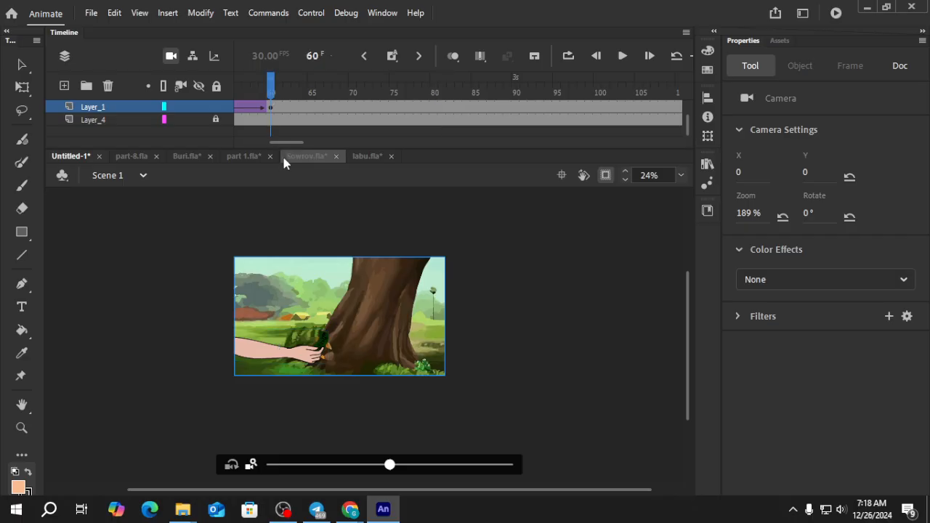
{"action": "scroll", "coordinate": [350, 121], "scroll_direction": "left", "scroll_amount": 3}
{"action": "left_click", "coordinate": [377, 107]}
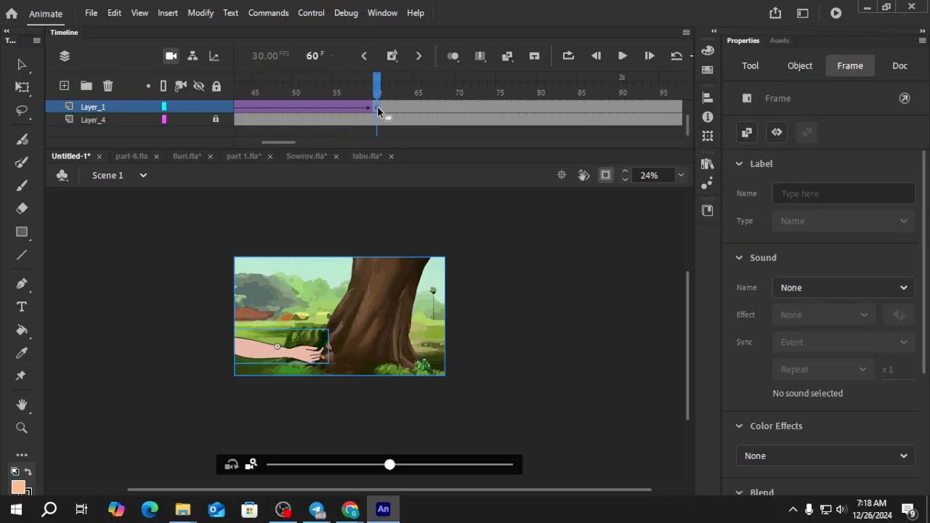
{"action": "scroll", "coordinate": [377, 107], "scroll_direction": "left", "scroll_amount": 5}
{"action": "left_click_drag", "start_coordinate": [483, 107], "coordinate": [483, 106]}
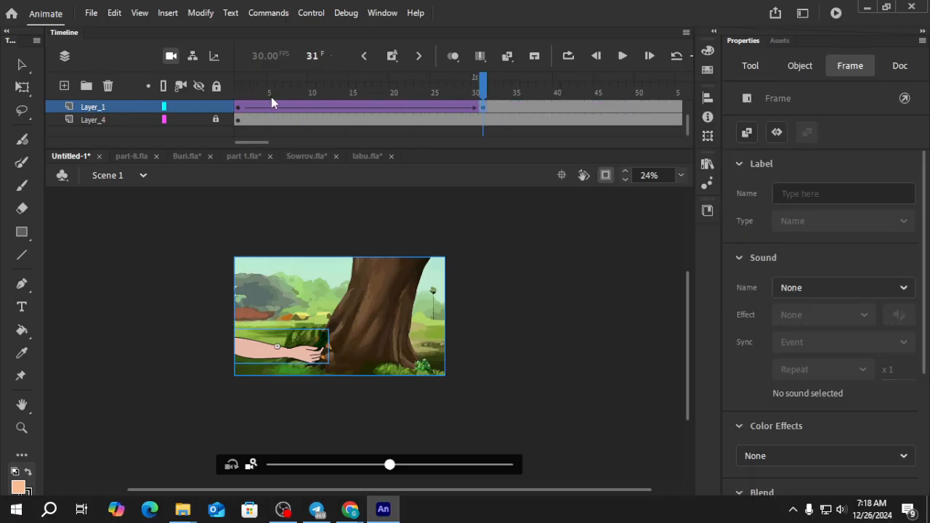
Play the animation from frame 1 to check the speed of the note-holding arm, and return to frame 31.
{"action": "left_click", "coordinate": [240, 90]}
{"action": "left_click", "coordinate": [623, 55]}
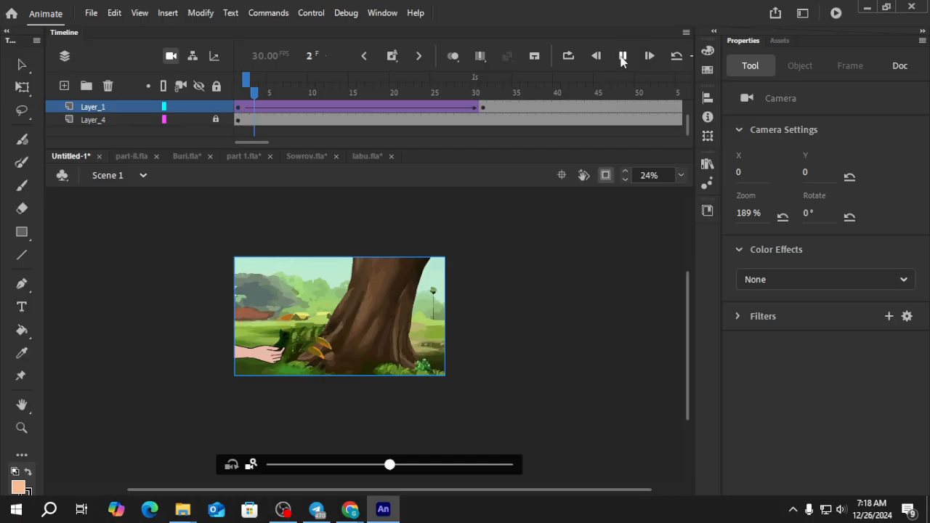
{"action": "left_click", "coordinate": [622, 56]}
{"action": "left_click", "coordinate": [483, 93]}
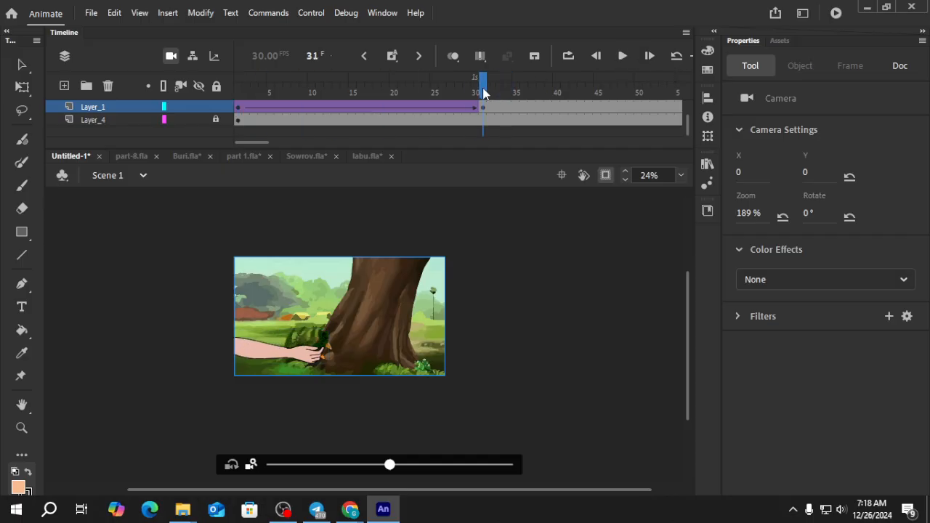
Insert a keyframe on Layer_2 at frame 45.
{"action": "left_click_drag", "start_coordinate": [268, 143], "coordinate": [280, 150]}
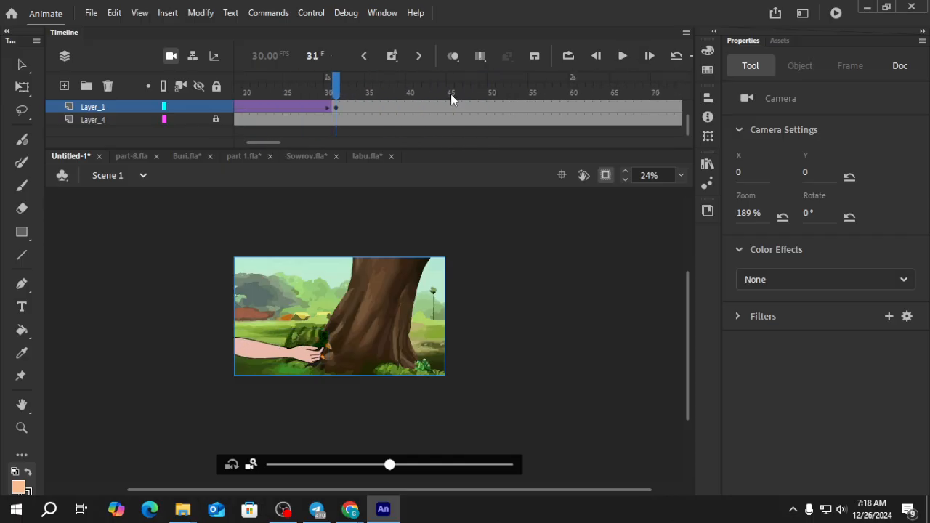
{"action": "left_click", "coordinate": [451, 93]}
{"action": "left_click", "coordinate": [516, 93]}
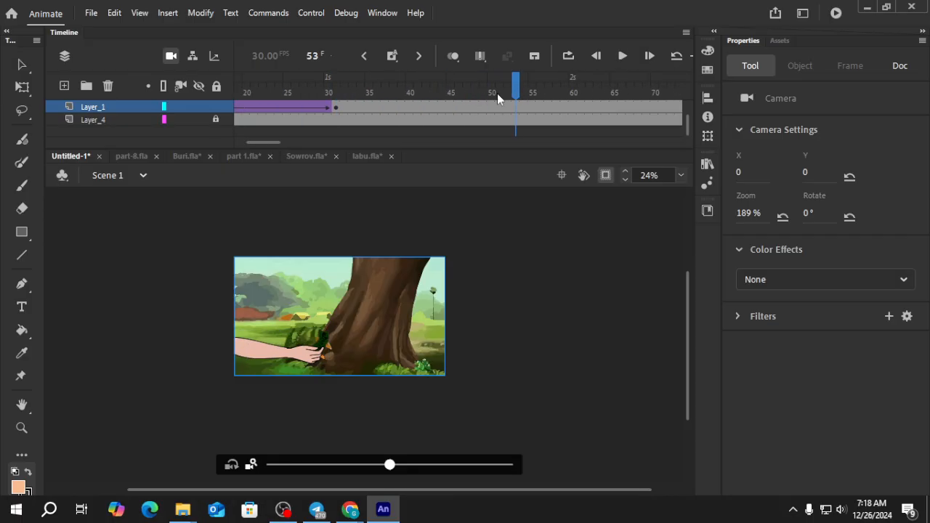
{"action": "left_click", "coordinate": [432, 102]}
{"action": "left_click_drag", "start_coordinate": [279, 141], "coordinate": [281, 144]}
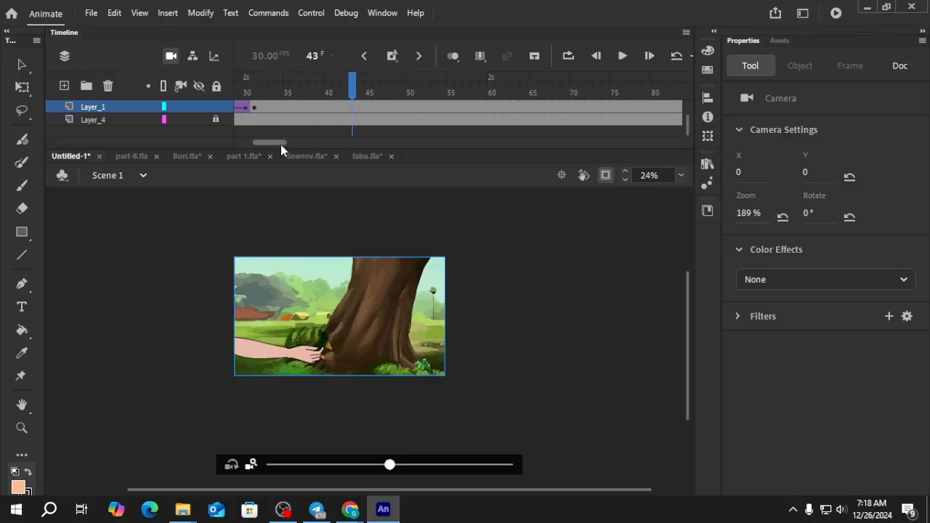
{"action": "left_click", "coordinate": [367, 107]}
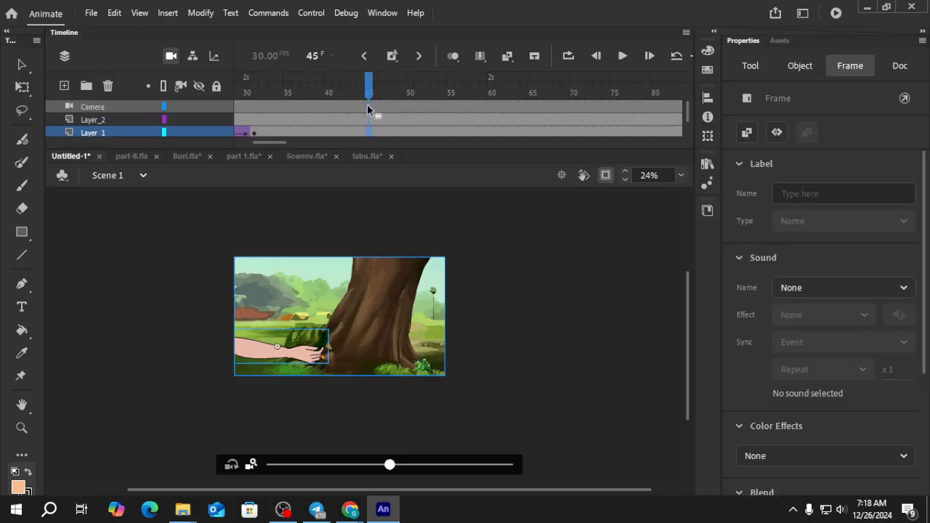
{"action": "left_click", "coordinate": [367, 120]}
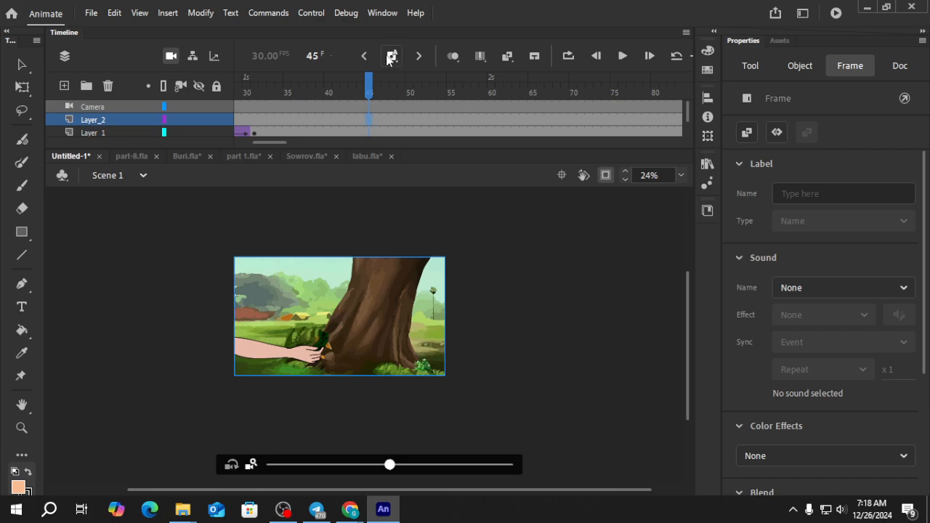
Show the artwork outside the stage and move the whole receiving arm inward to about X 401, Y 395, over the note-holding hand.
{"action": "left_click", "coordinate": [605, 177]}
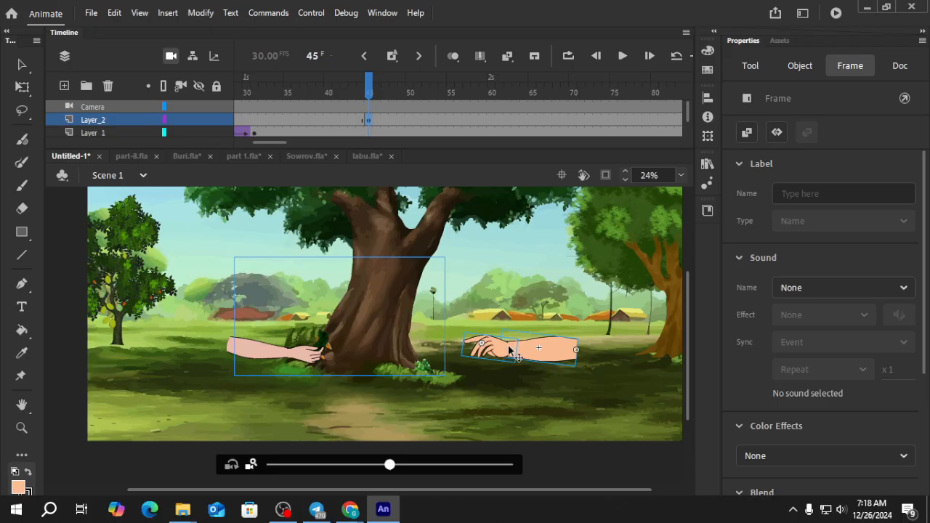
{"action": "left_click_drag", "start_coordinate": [512, 355], "coordinate": [353, 347]}
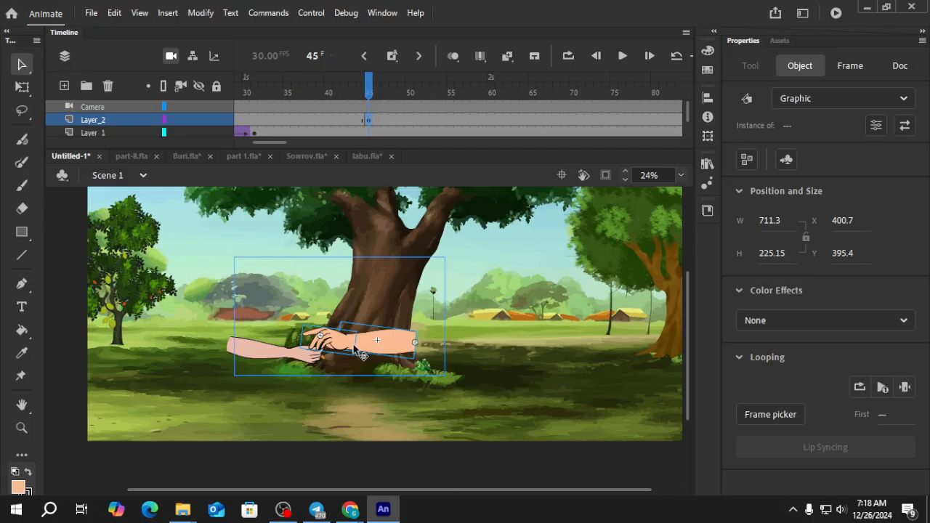
{"action": "left_click", "coordinate": [368, 107]}
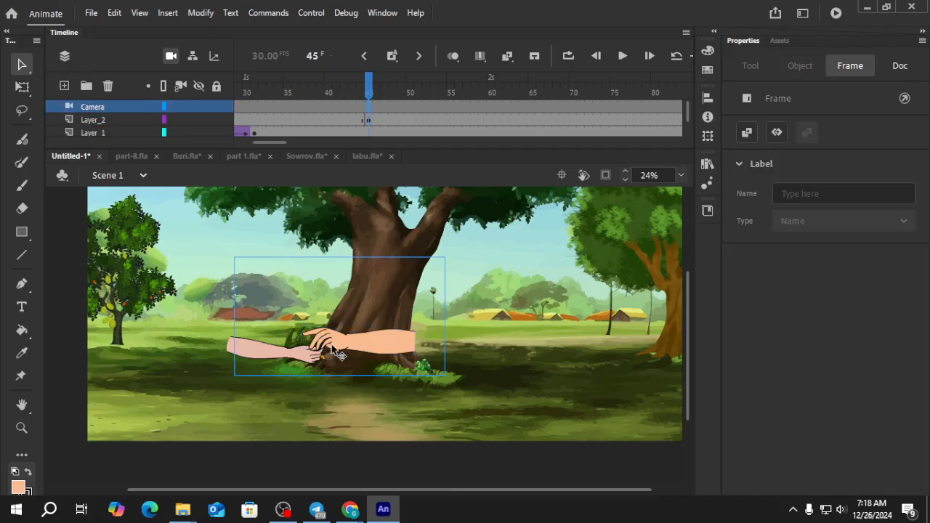
Create a classic tween on Layer_2 between frame 1 and the keyframe at frame 45.
{"action": "scroll", "coordinate": [328, 346], "scroll_direction": "up", "scroll_amount": 5}
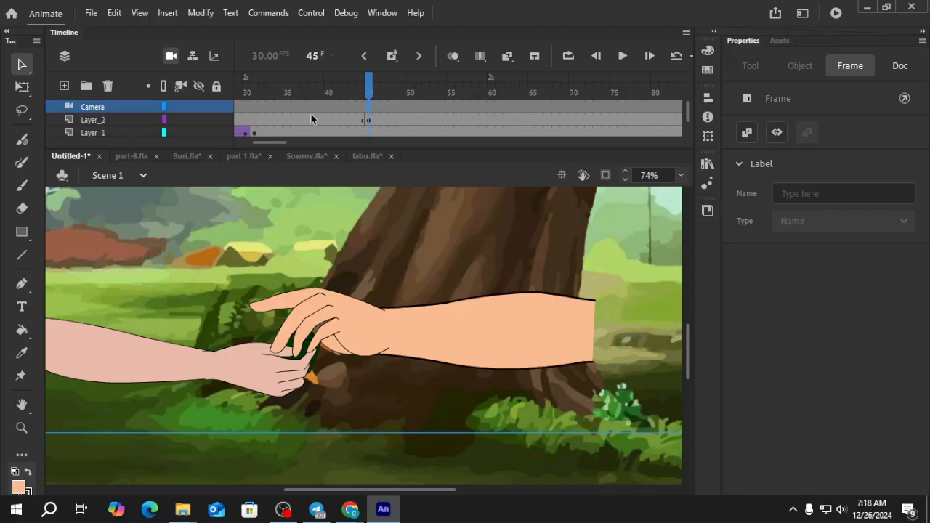
{"action": "left_click", "coordinate": [313, 120]}
{"action": "left_click", "coordinate": [508, 58]}
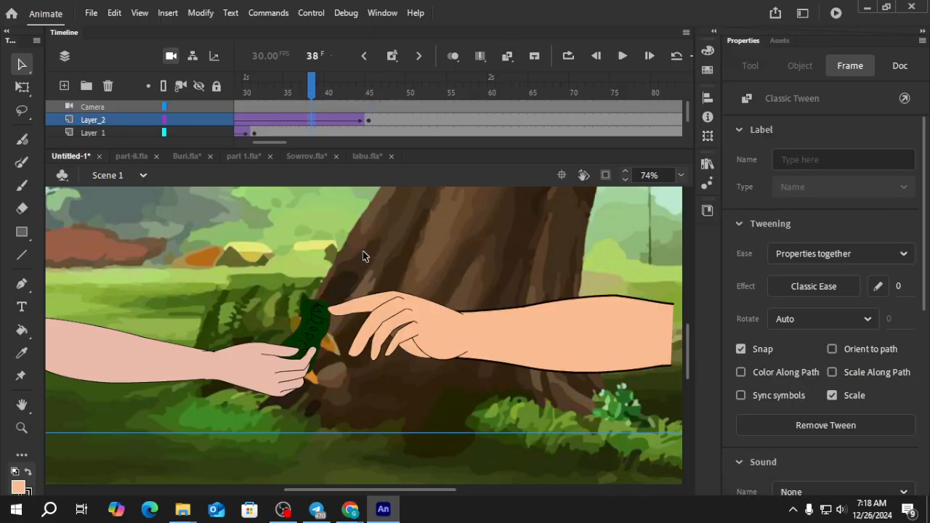
Clip the view to the stage and play the animation from frame 1 to check how both arms enter.
{"action": "scroll", "coordinate": [356, 249], "scroll_direction": "down", "scroll_amount": 2}
{"action": "left_click_drag", "start_coordinate": [281, 142], "coordinate": [264, 142]}
{"action": "left_click", "coordinate": [237, 93]}
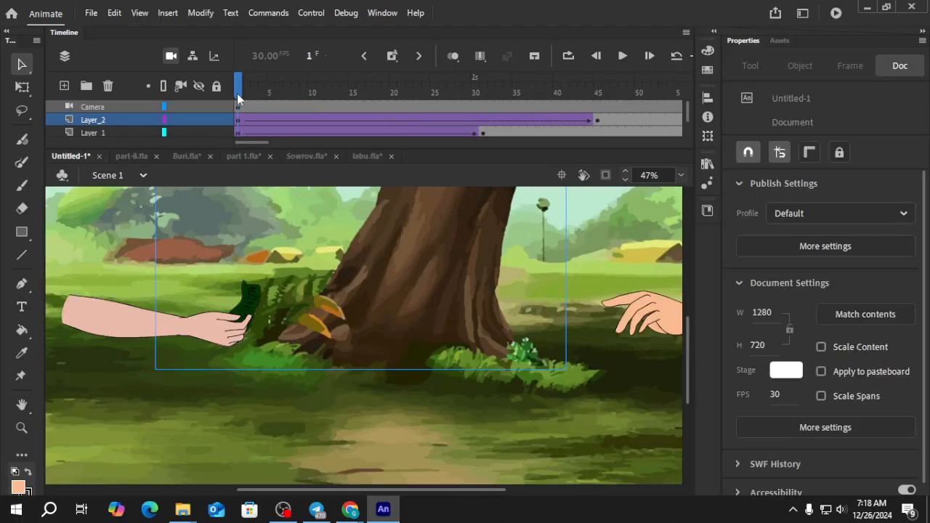
{"action": "left_click", "coordinate": [606, 175]}
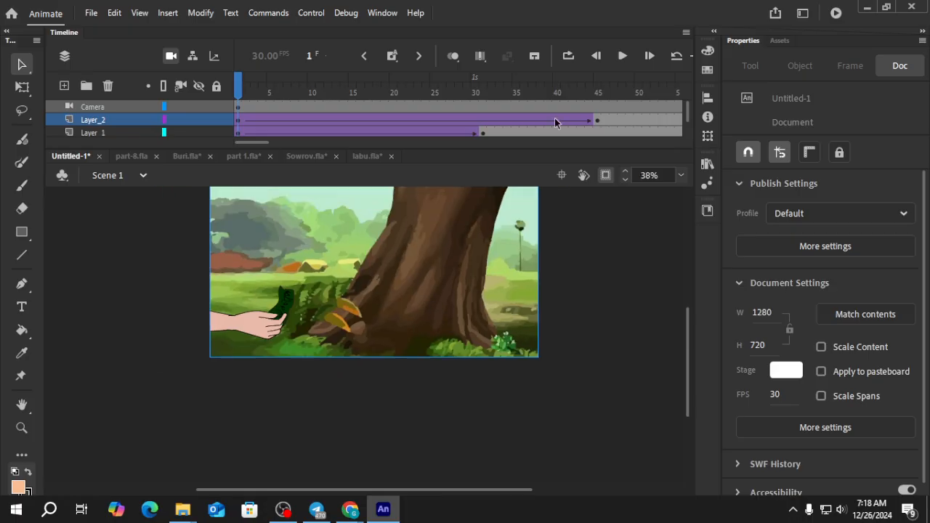
{"action": "left_click", "coordinate": [622, 56]}
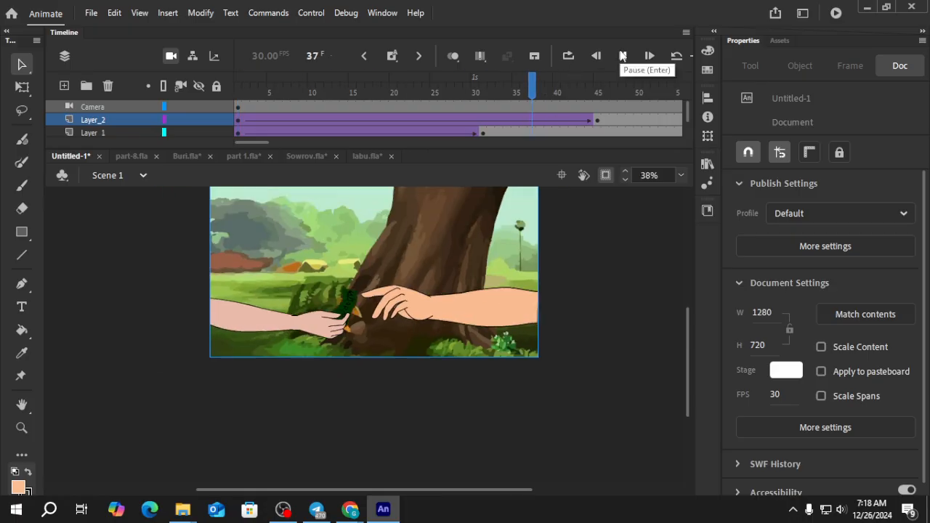
{"action": "left_click", "coordinate": [622, 56]}
Delay the receiving arm's entry by moving the Layer_2 tween's start keyframe from frame 1 to frame 15.
{"action": "left_click", "coordinate": [483, 92]}
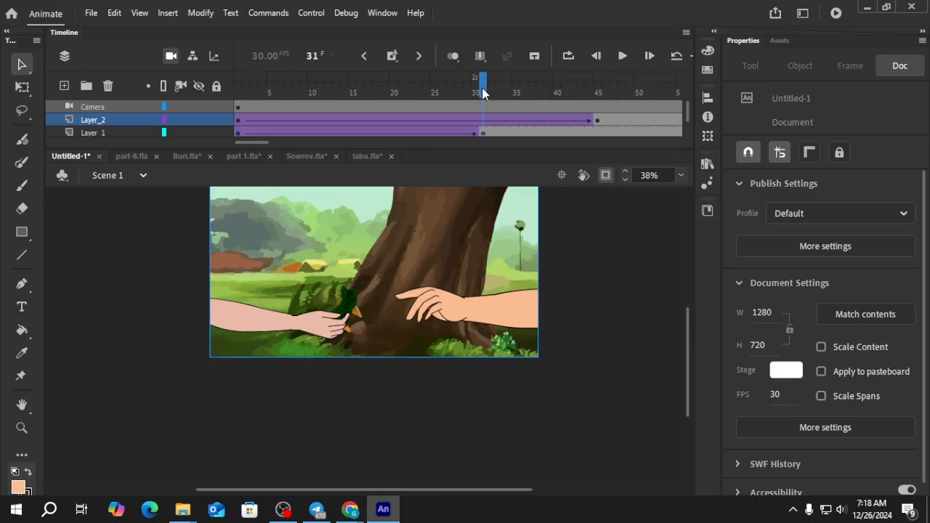
{"action": "left_click", "coordinate": [239, 125]}
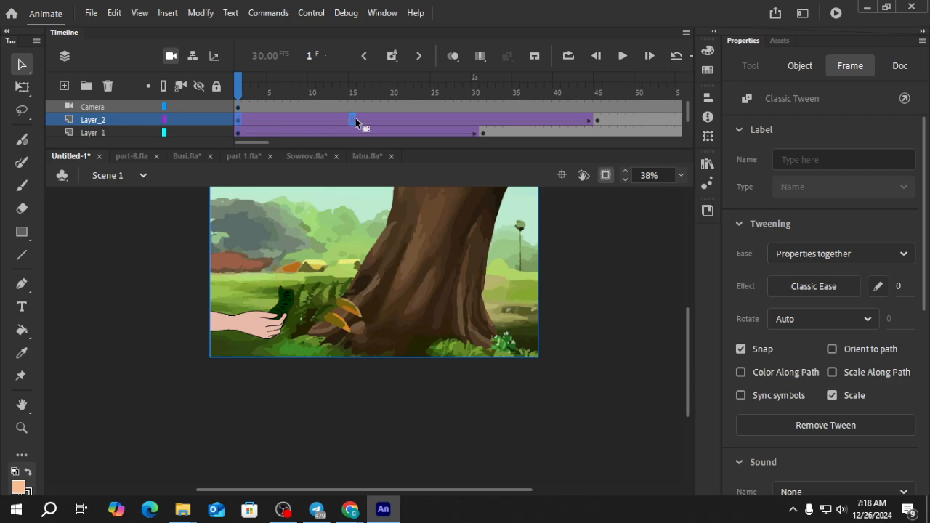
{"action": "left_click_drag", "start_coordinate": [355, 118], "coordinate": [237, 90]}
Play the animation from frame 1 and scrub to frame 45 to check the timing of the two arms.
{"action": "left_click", "coordinate": [622, 56]}
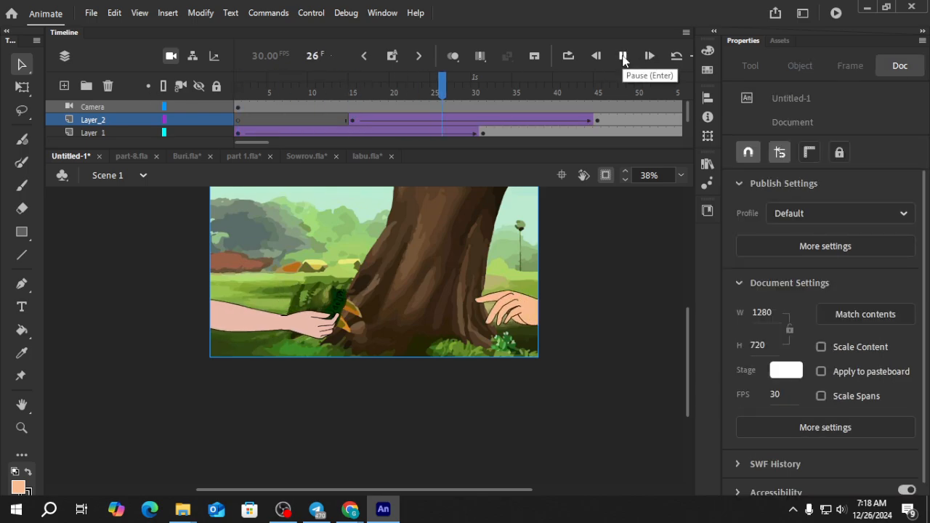
{"action": "left_click", "coordinate": [622, 56]}
{"action": "left_click_drag", "start_coordinate": [352, 92], "coordinate": [593, 167]}
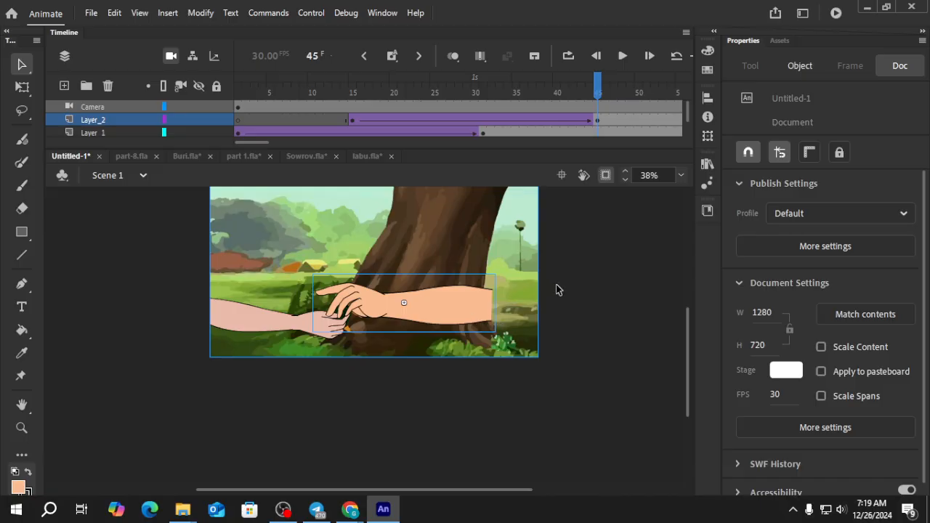
{"action": "left_click", "coordinate": [517, 304]}
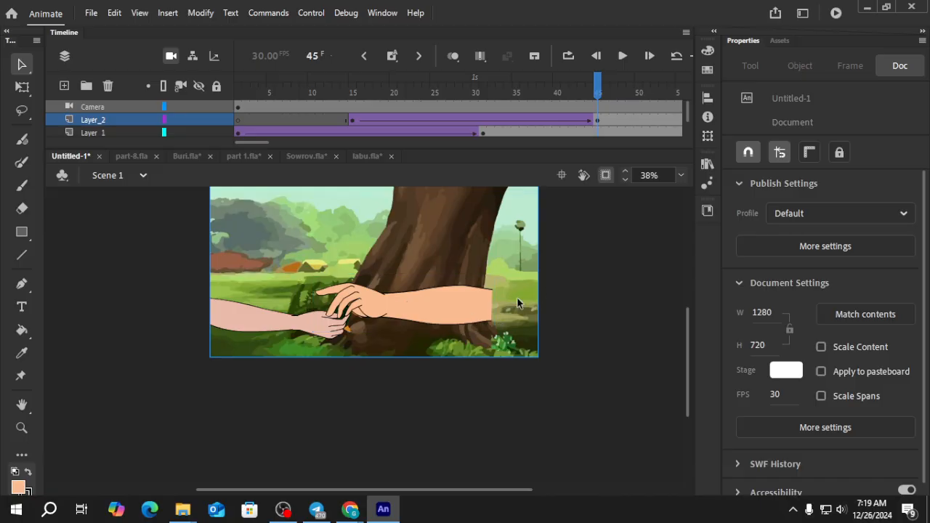
Activate the Camera tool and insert a keyframe on the Camera layer at frame 45.
{"action": "left_click", "coordinate": [239, 94]}
{"action": "left_click", "coordinate": [239, 107]}
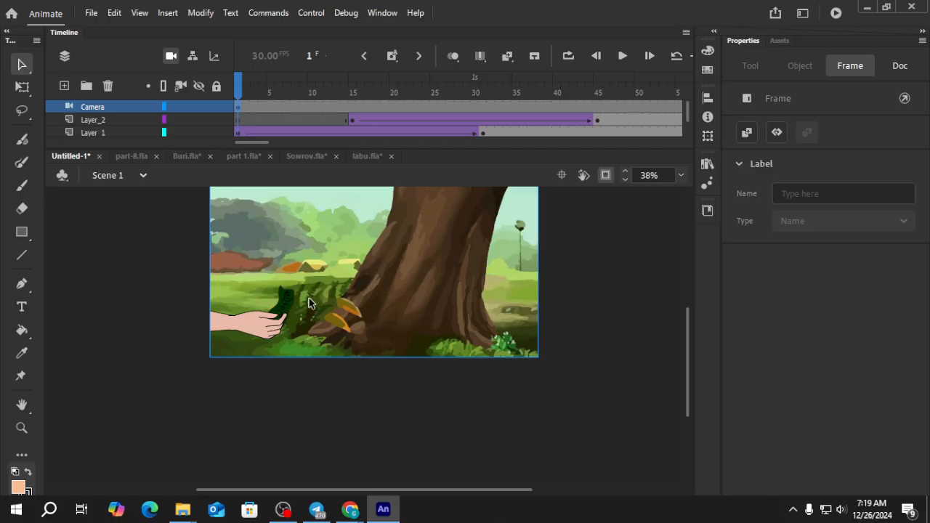
{"action": "key", "text": "c"}
{"action": "left_click_drag", "start_coordinate": [389, 465], "coordinate": [417, 473]}
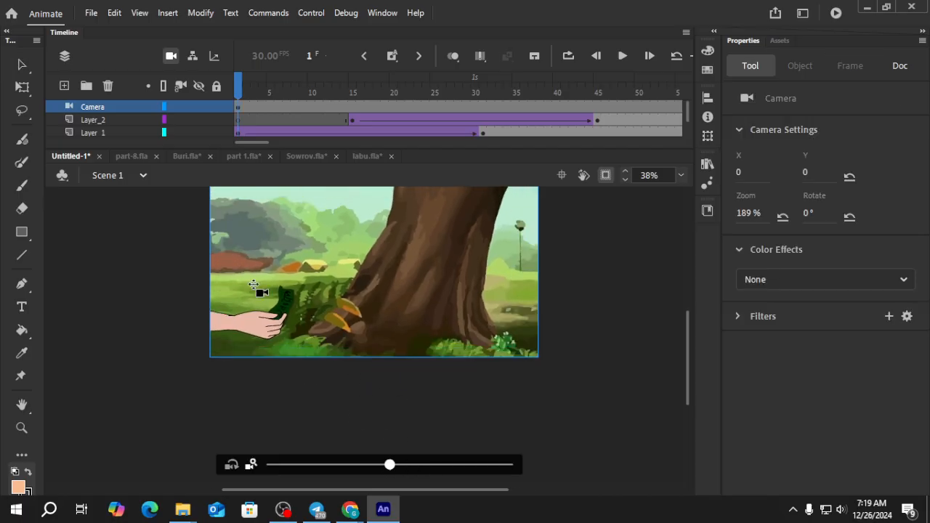
{"action": "left_click", "coordinate": [597, 93]}
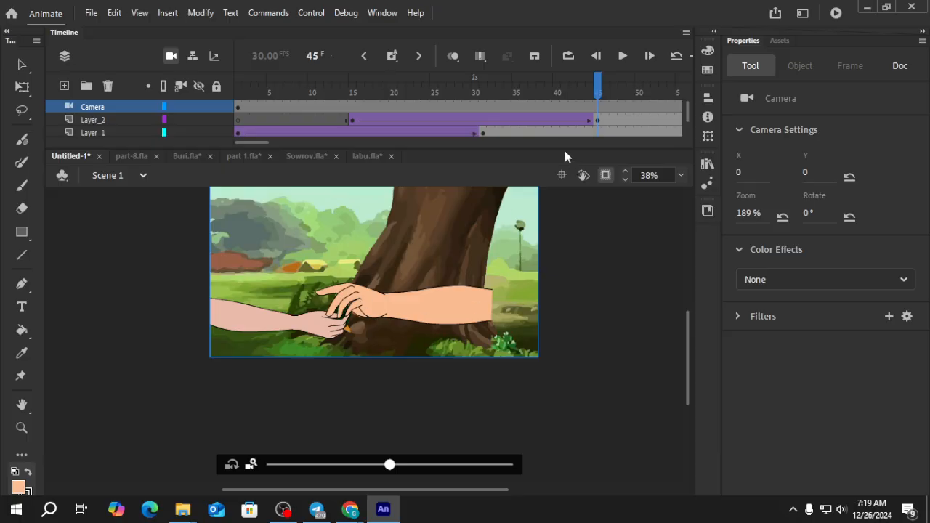
{"action": "left_click", "coordinate": [597, 109]}
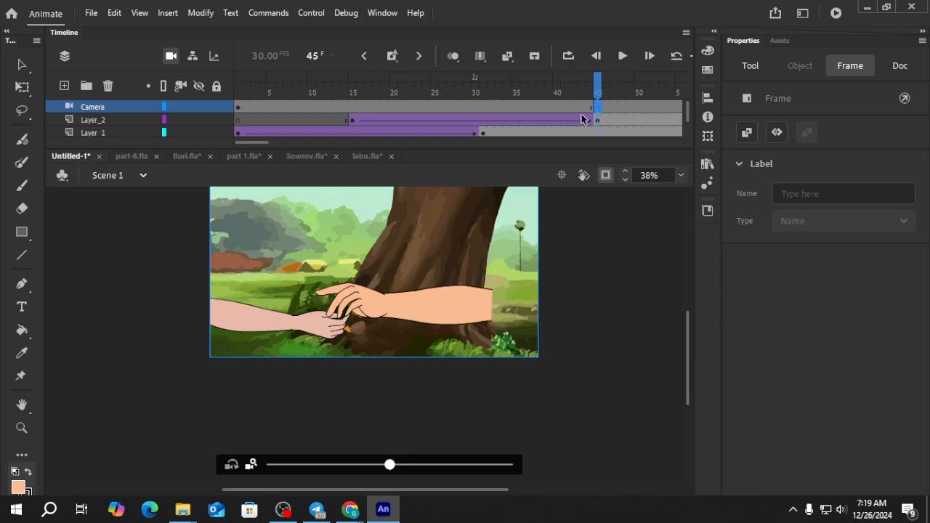
At frame 45, increase the camera zoom to about 278% and reposition the camera to about X 239, Y -249, framing both hands.
{"action": "left_click_drag", "start_coordinate": [389, 465], "coordinate": [483, 473]}
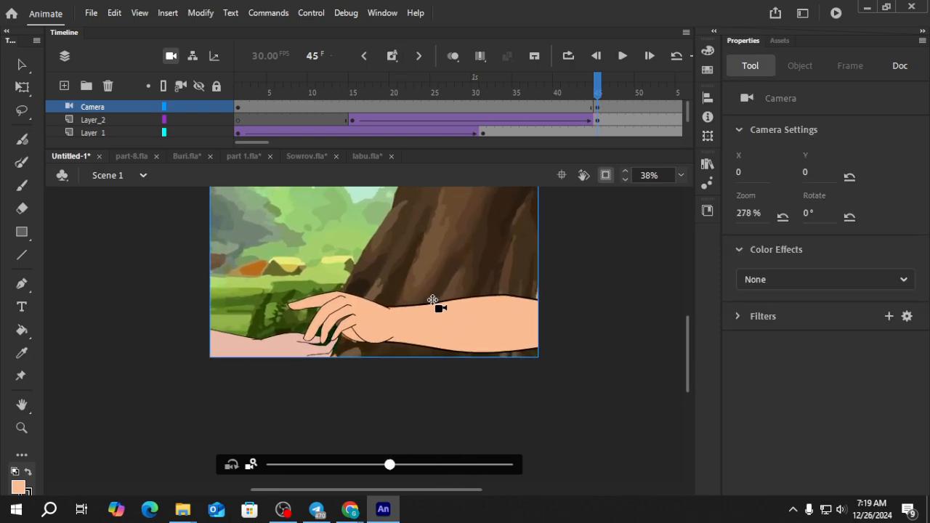
{"action": "left_click_drag", "start_coordinate": [433, 300], "coordinate": [440, 320]}
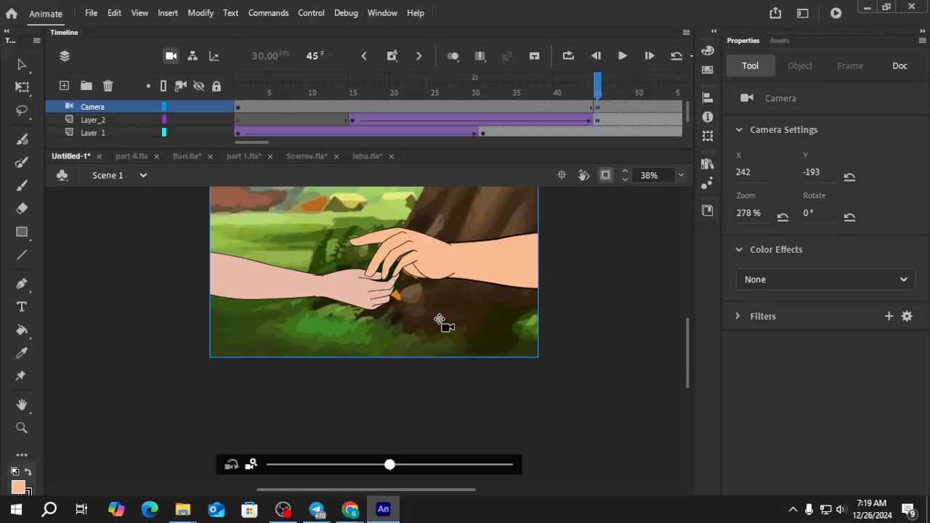
{"action": "scroll", "coordinate": [440, 320], "scroll_direction": "down", "scroll_amount": 2}
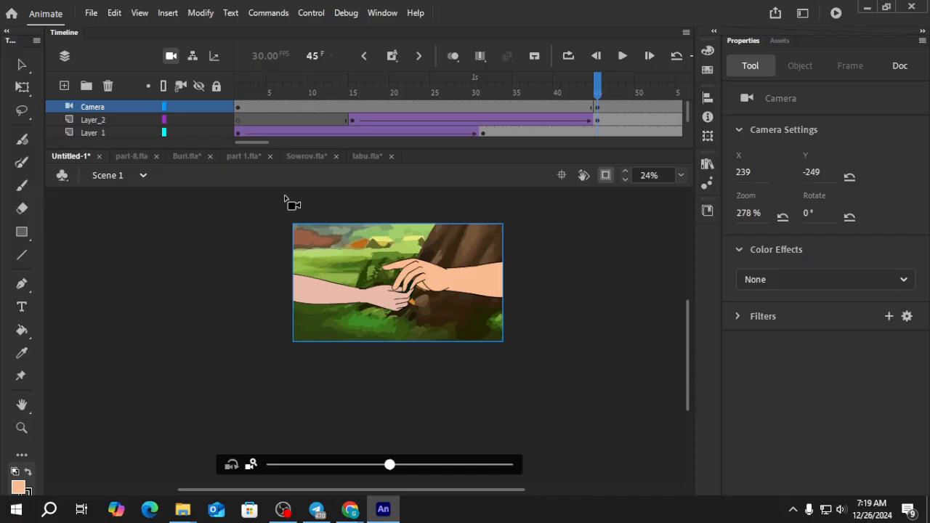
Play the animation from frame 1 to check the change to the closer camera framing.
{"action": "left_click", "coordinate": [241, 98]}
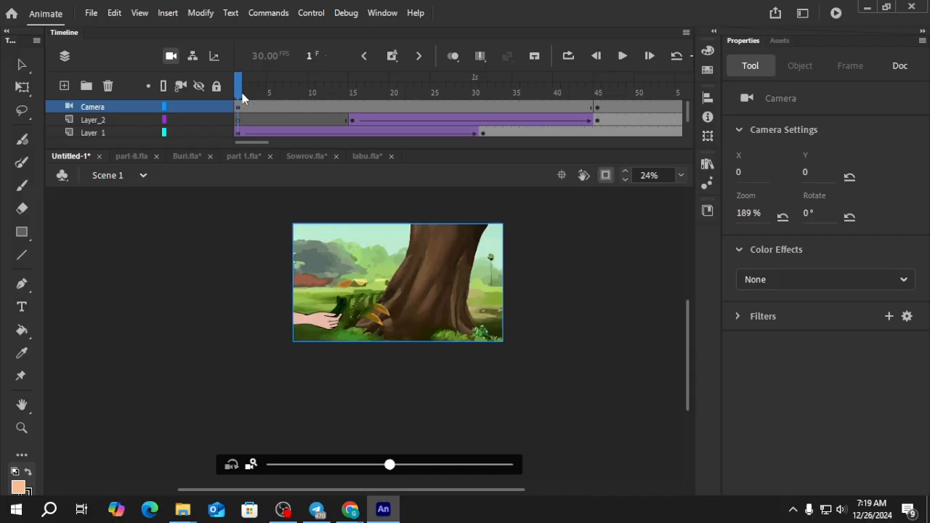
{"action": "left_click", "coordinate": [626, 59]}
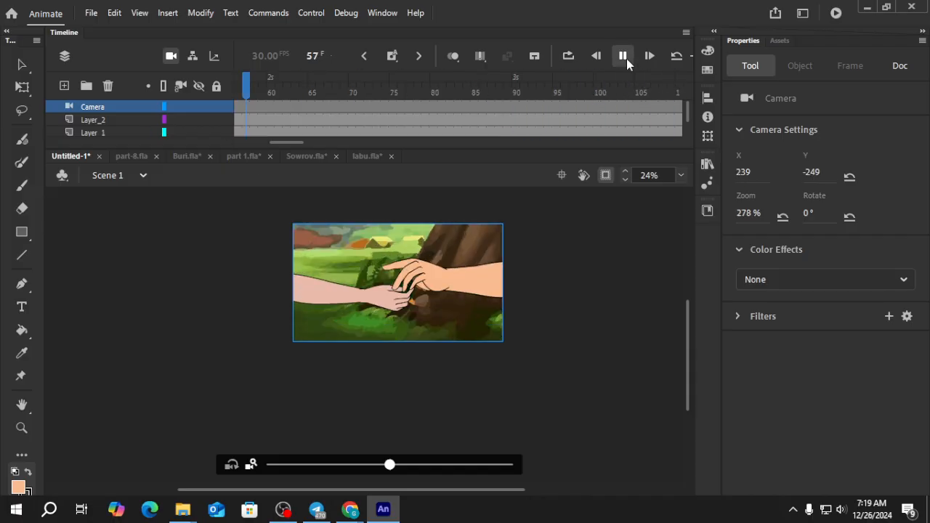
{"action": "left_click_drag", "start_coordinate": [298, 144], "coordinate": [275, 148]}
At frame 45, select the arm reaching from the tree side and set its looping to play a single frame.
{"action": "left_click", "coordinate": [372, 92]}
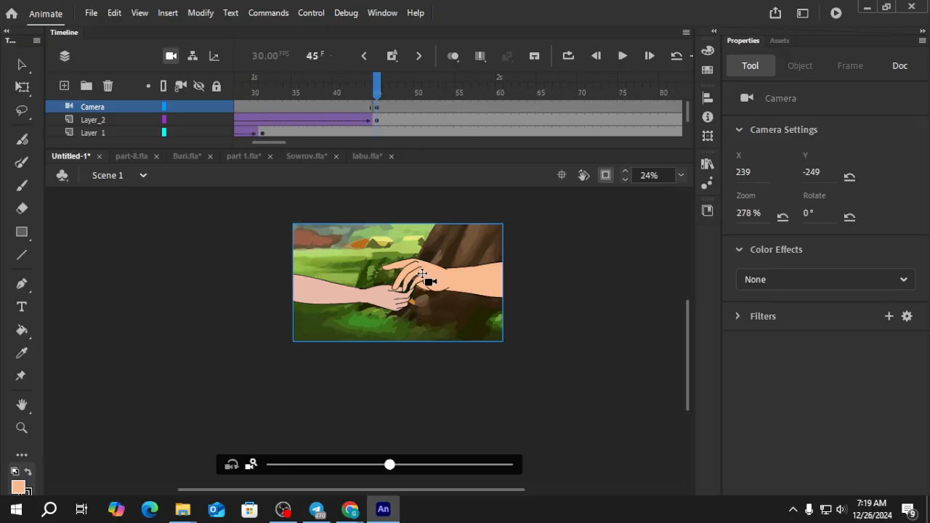
{"action": "key", "text": "v"}
{"action": "left_click", "coordinate": [381, 274]}
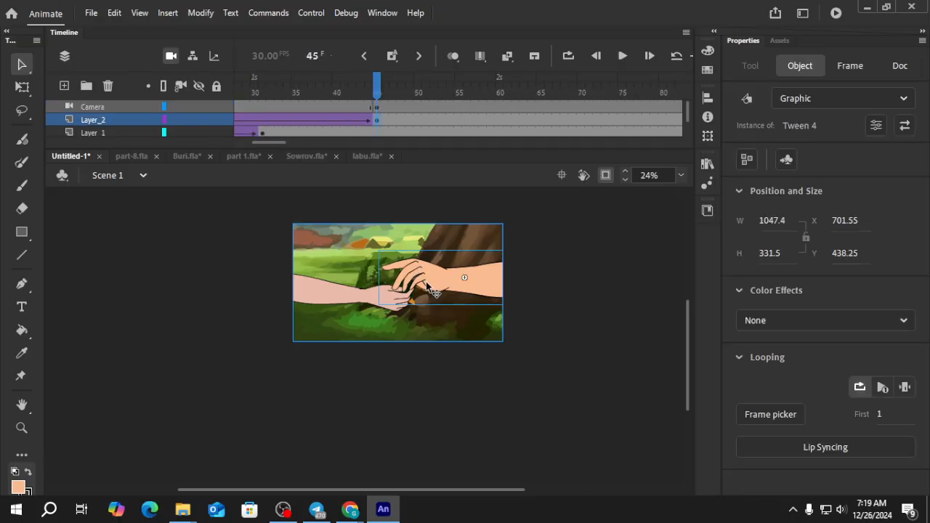
{"action": "left_click", "coordinate": [498, 393]}
{"action": "left_click", "coordinate": [432, 282]}
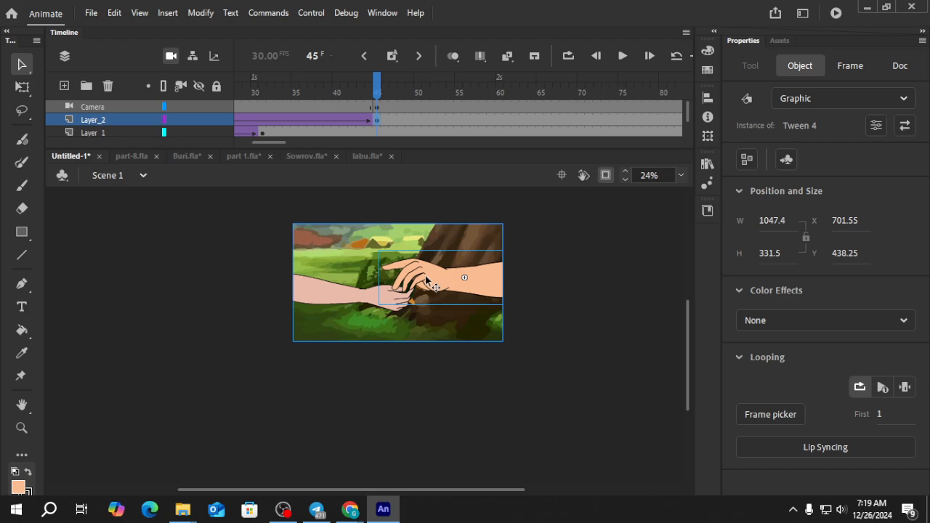
{"action": "left_click", "coordinate": [905, 387]}
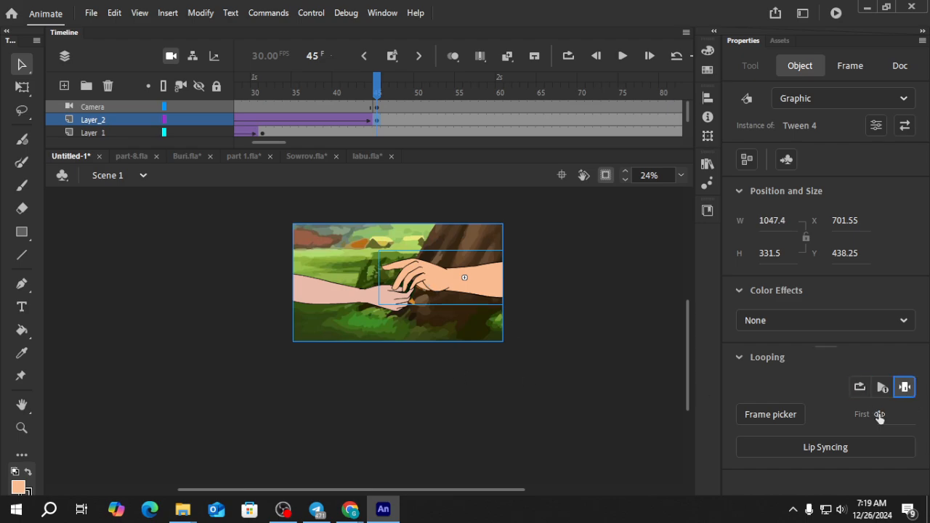
Open the hand symbol nested inside the selected arm and view frame 34, where the green note is drawn.
{"action": "double_click", "coordinate": [426, 282]}
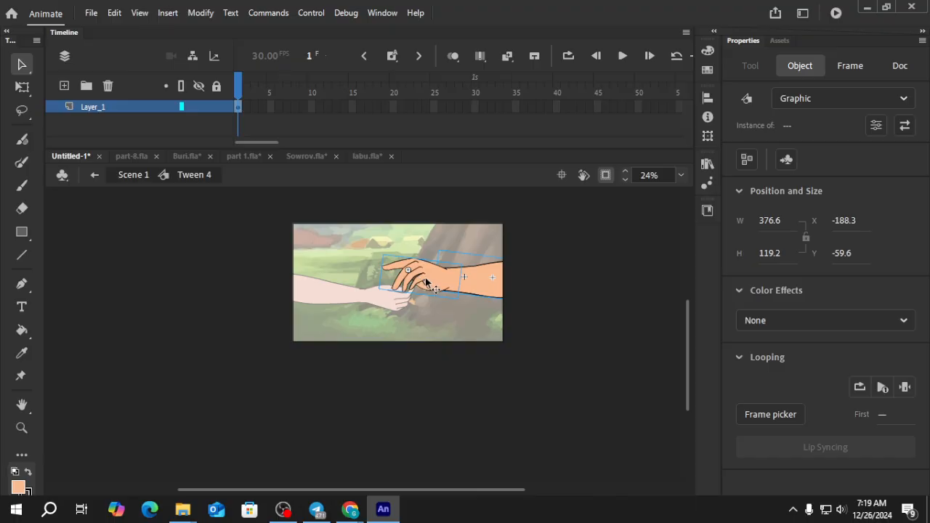
{"action": "double_click", "coordinate": [426, 282]}
{"action": "left_click", "coordinate": [601, 318]}
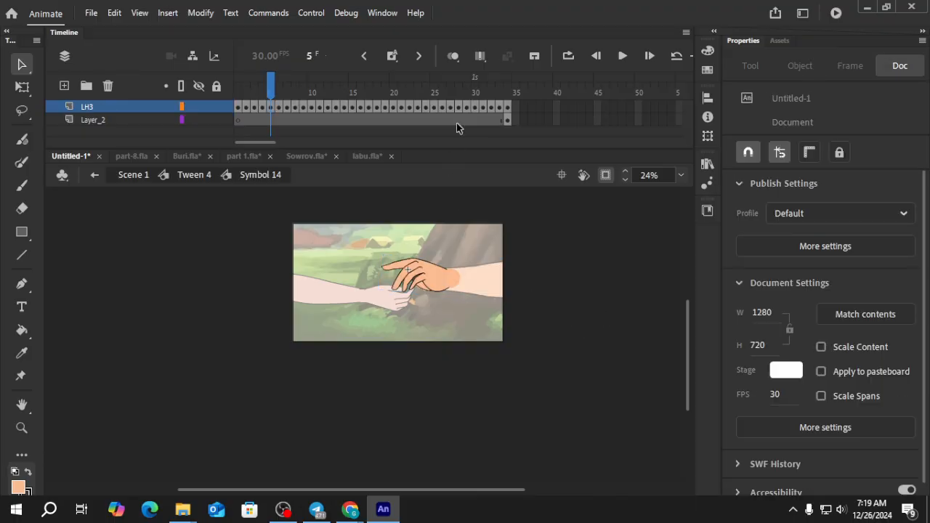
{"action": "left_click", "coordinate": [512, 103]}
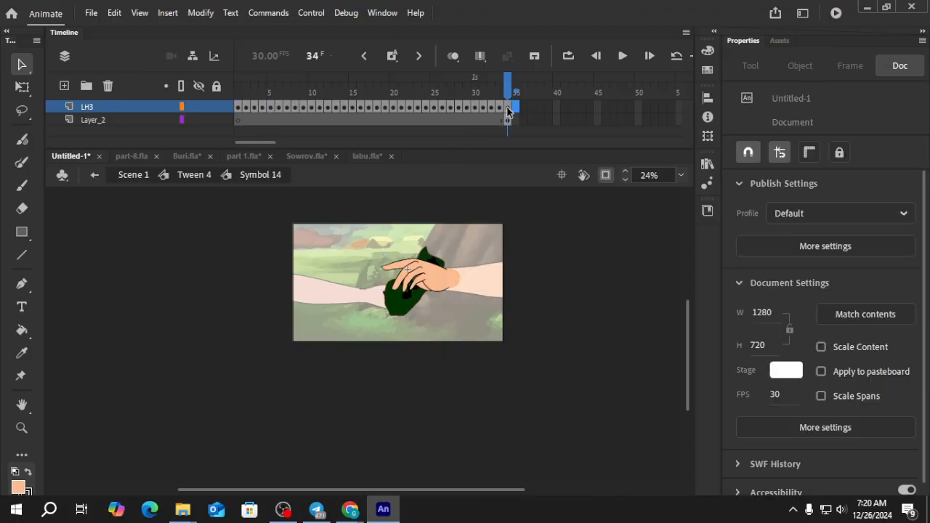
{"action": "double_click", "coordinate": [540, 291]}
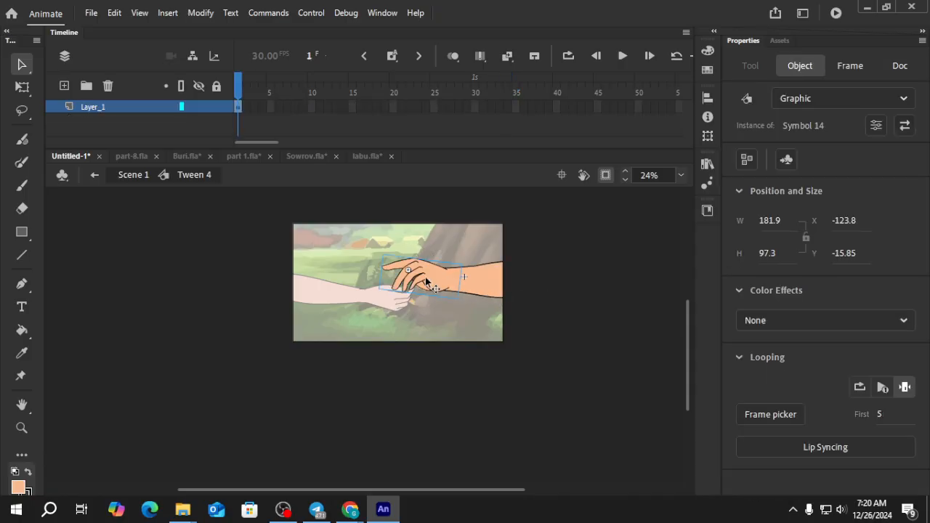
Inside the Tween 4 arm symbol, extend Layer_1 from frame 1 to frame 34.
{"action": "left_click_drag", "start_coordinate": [246, 113], "coordinate": [440, 118]}
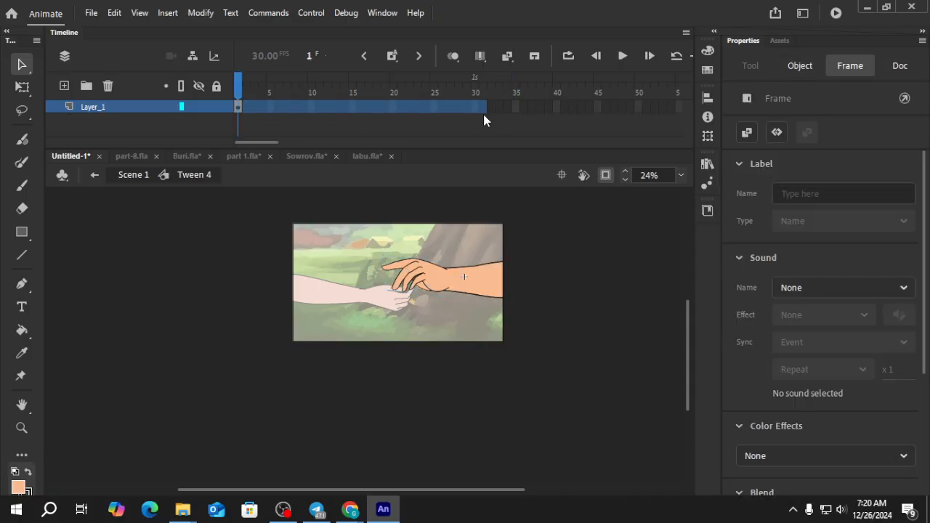
{"action": "left_click", "coordinate": [511, 122]}
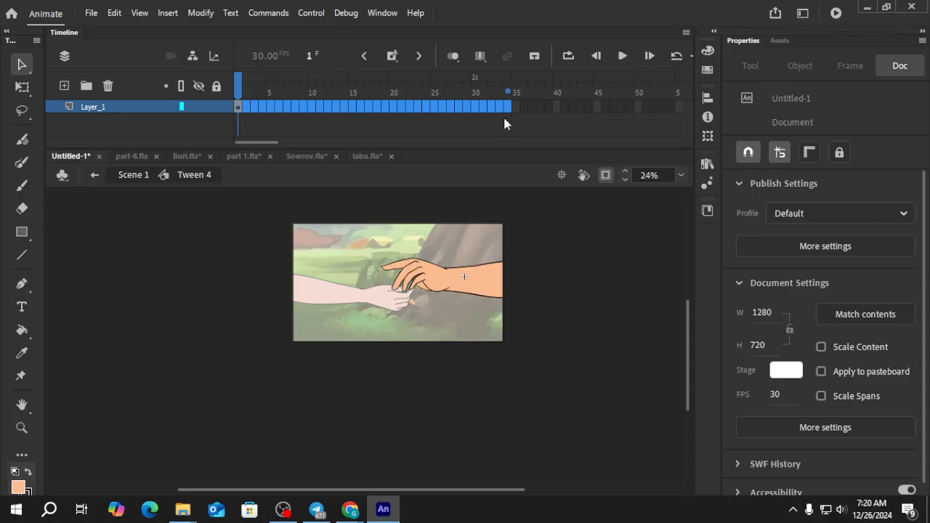
{"action": "left_click", "coordinate": [504, 110]}
{"action": "left_click", "coordinate": [571, 282]}
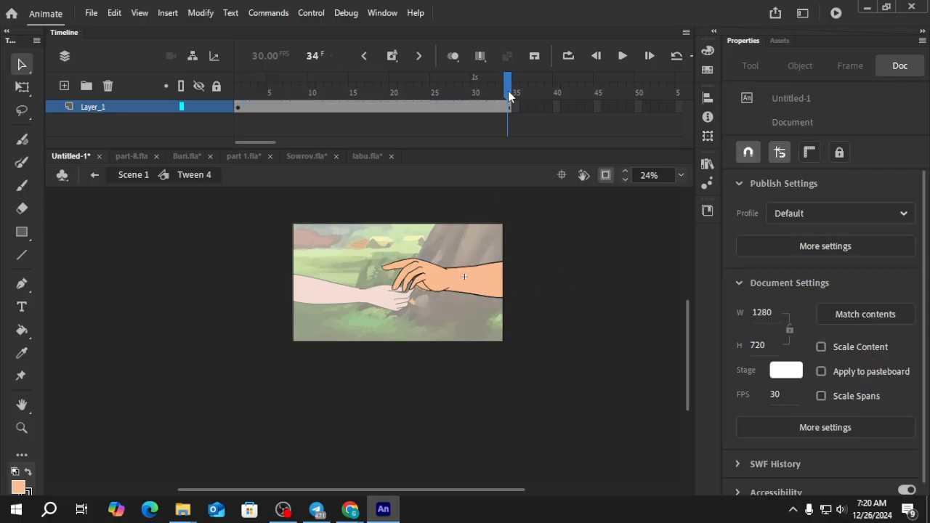
Return to Scene 1 and set the arm instance's first frame to 34, checking the hands up close.
{"action": "double_click", "coordinate": [581, 281]}
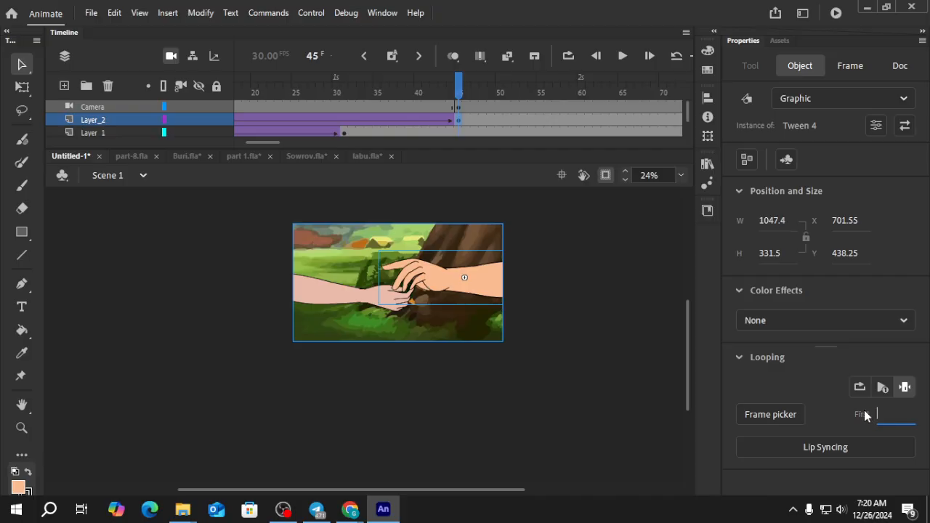
{"action": "type", "text": "34"}
{"action": "scroll", "coordinate": [416, 294], "scroll_direction": "up", "scroll_amount": 5}
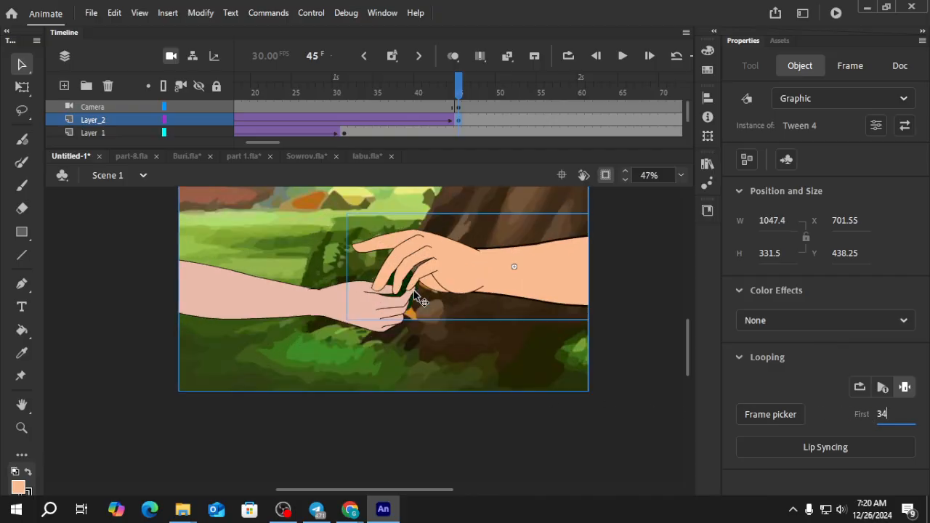
{"action": "scroll", "coordinate": [414, 294], "scroll_direction": "down", "scroll_amount": 5}
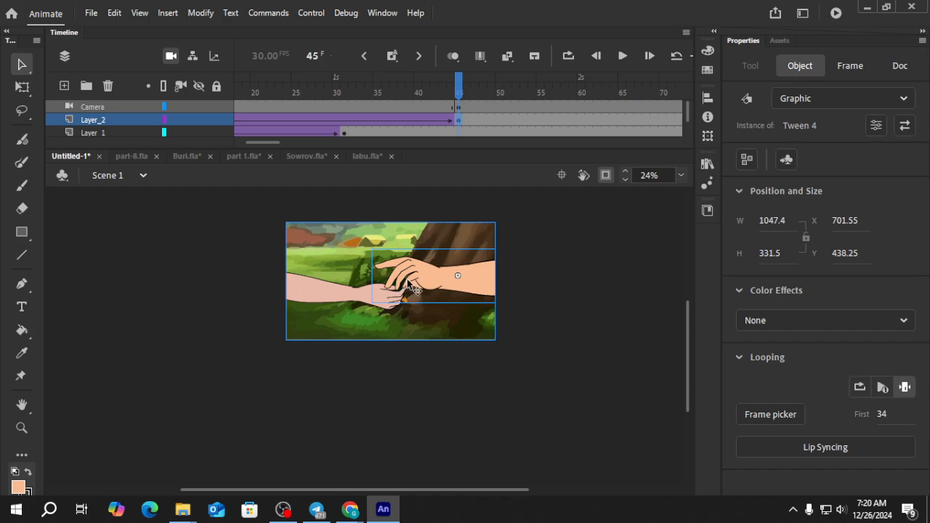
Examine the green note on frame 34 of the nested hand symbol and the frame span of the arm symbol.
{"action": "double_click", "coordinate": [403, 285]}
{"action": "scroll", "coordinate": [407, 286], "scroll_direction": "up", "scroll_amount": 3}
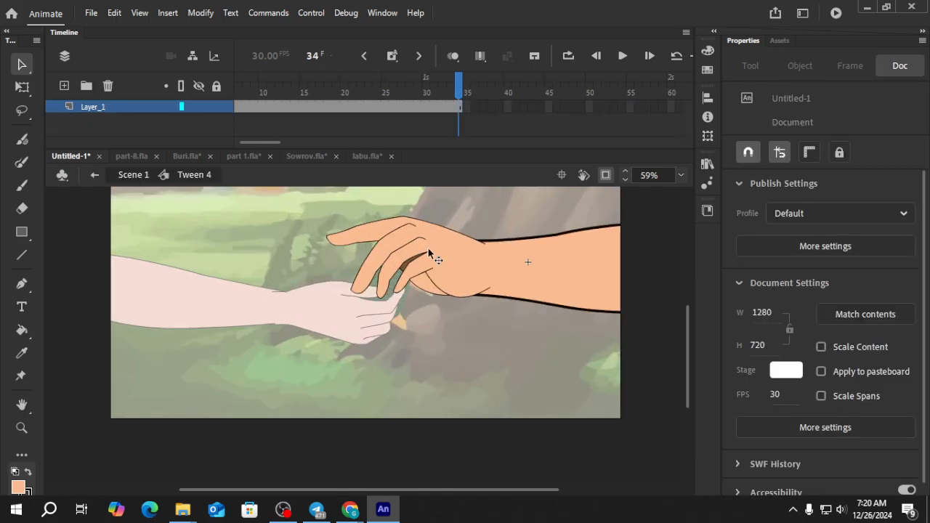
{"action": "double_click", "coordinate": [431, 249]}
{"action": "left_click", "coordinate": [507, 83]}
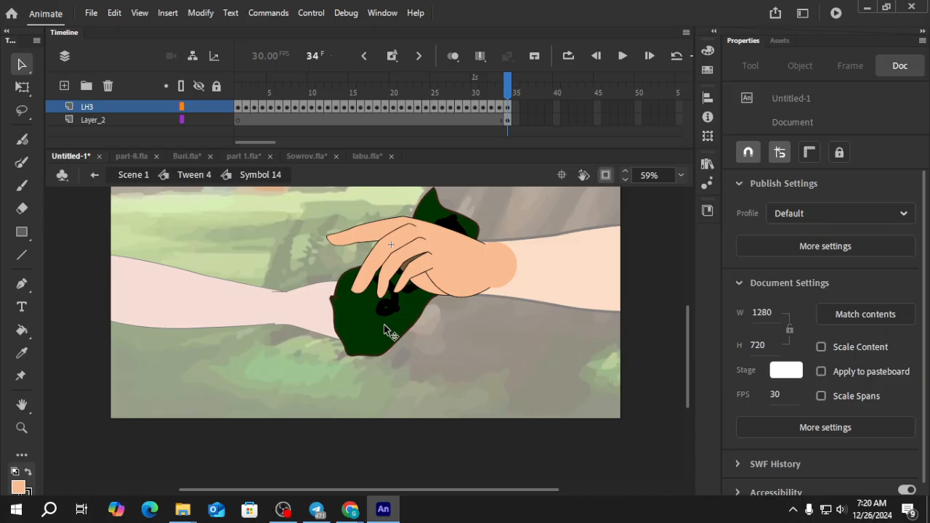
{"action": "left_click", "coordinate": [380, 329]}
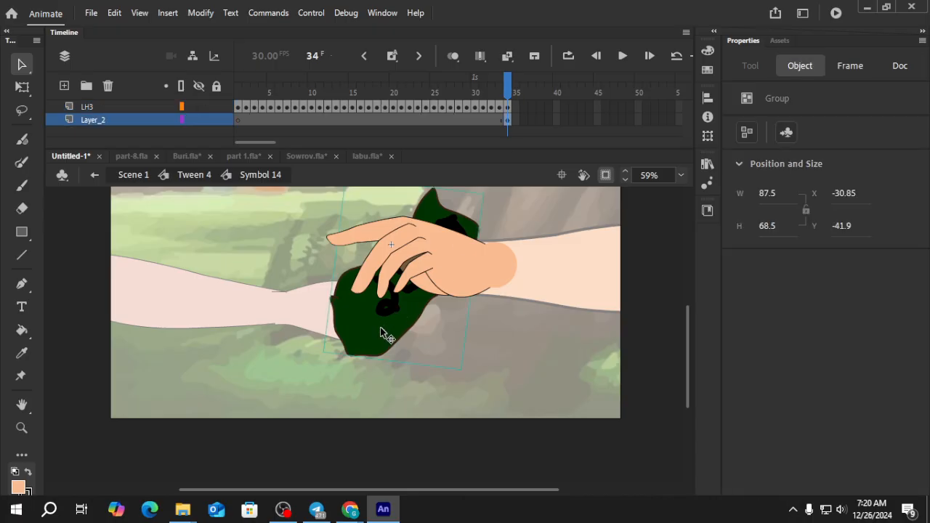
{"action": "mouse_move", "coordinate": [508, 105]}
{"action": "left_mouse_down"}
{"action": "mouse_move", "coordinate": [243, 100]}
{"action": "mouse_move", "coordinate": [507, 109]}
{"action": "left_mouse_up"}
{"action": "left_click", "coordinate": [512, 348]}
{"action": "double_click", "coordinate": [510, 367]}
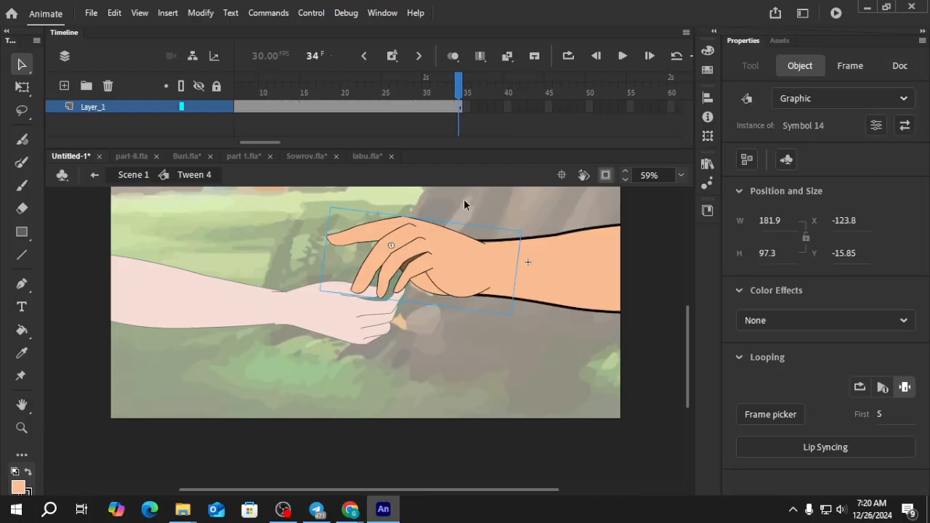
{"action": "left_click_drag", "start_coordinate": [279, 142], "coordinate": [226, 102]}
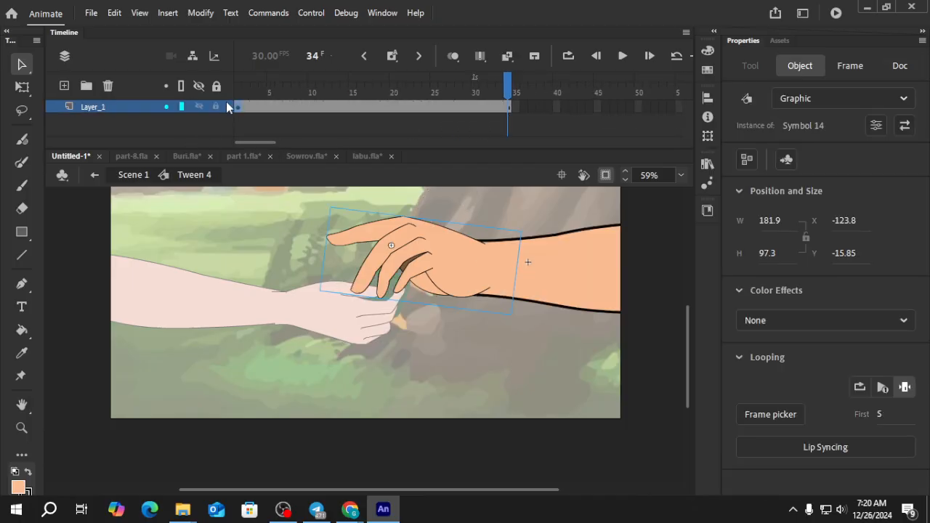
{"action": "left_click", "coordinate": [237, 91]}
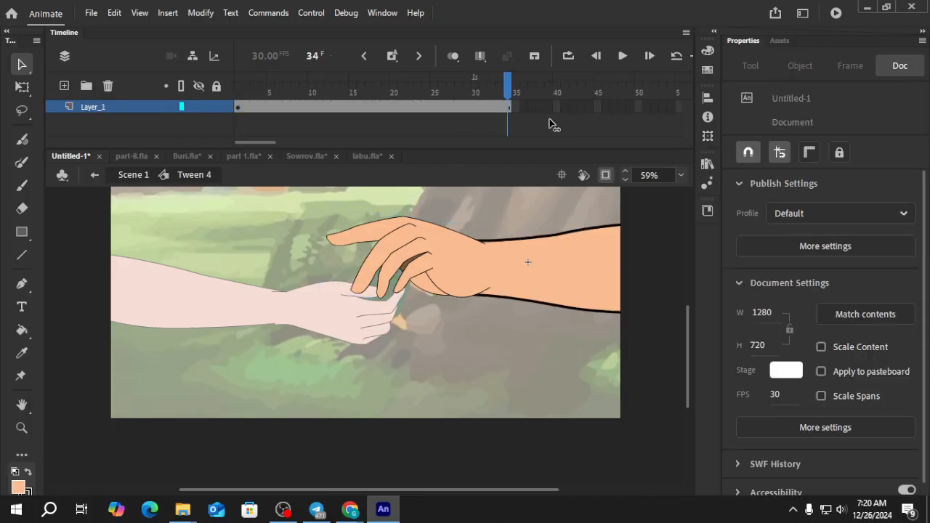
{"action": "double_click", "coordinate": [459, 408]}
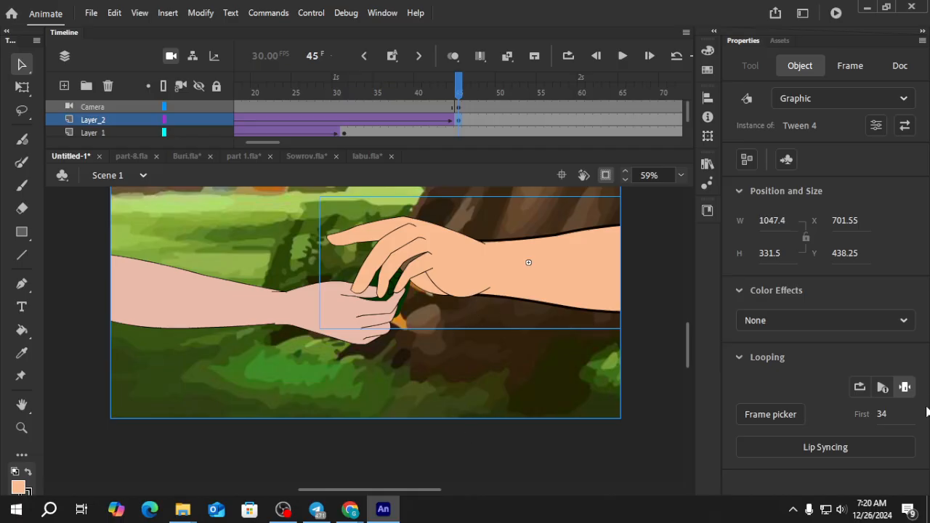
Set the arm instance's looping to play in a loop and preview the animation from frame 45.
{"action": "left_click", "coordinate": [860, 386]}
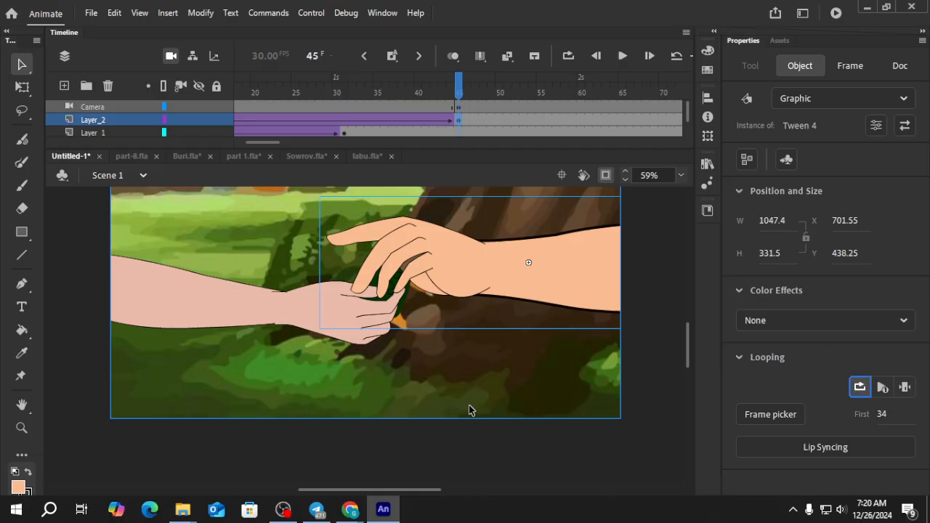
{"action": "left_click", "coordinate": [622, 57]}
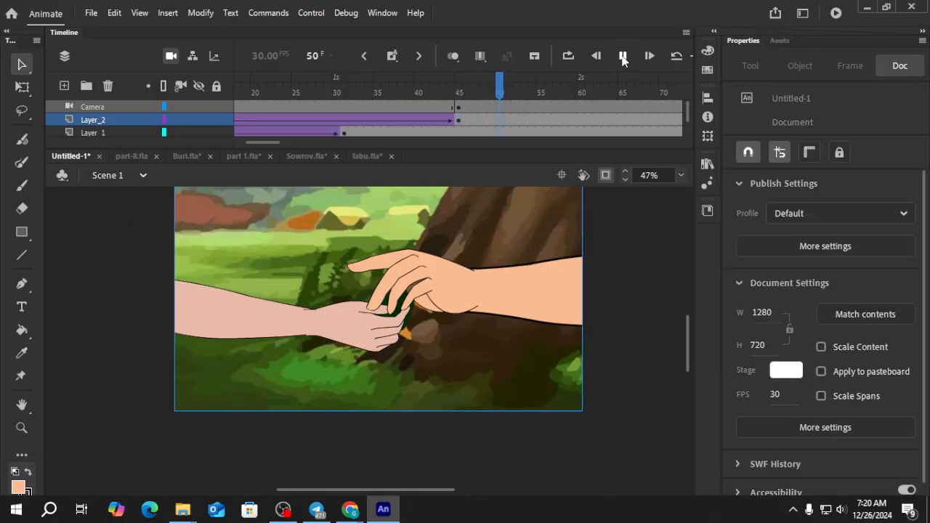
{"action": "left_click", "coordinate": [622, 56]}
{"action": "left_click_drag", "start_coordinate": [300, 144], "coordinate": [272, 148]}
{"action": "left_click", "coordinate": [378, 96]}
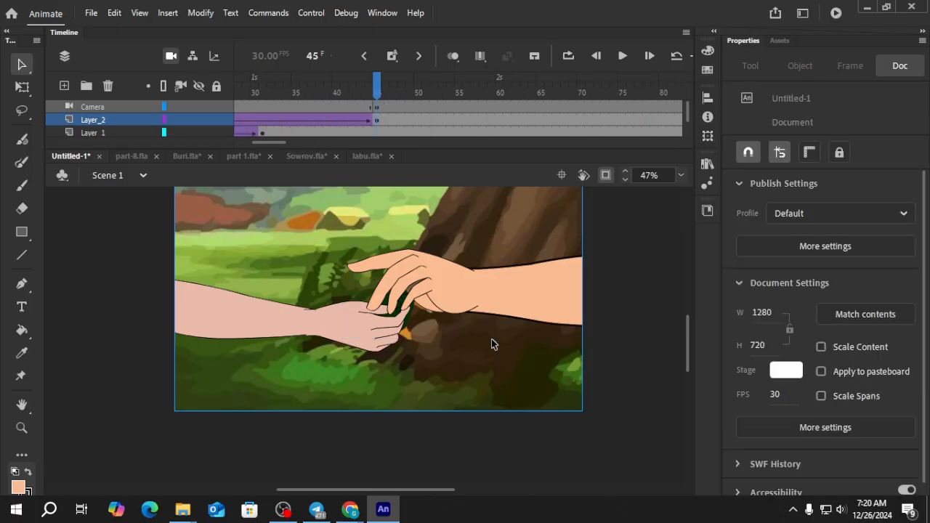
Turn off clipping of content outside the stage and select the arm on the tree side at frame 45.
{"action": "left_click", "coordinate": [492, 308]}
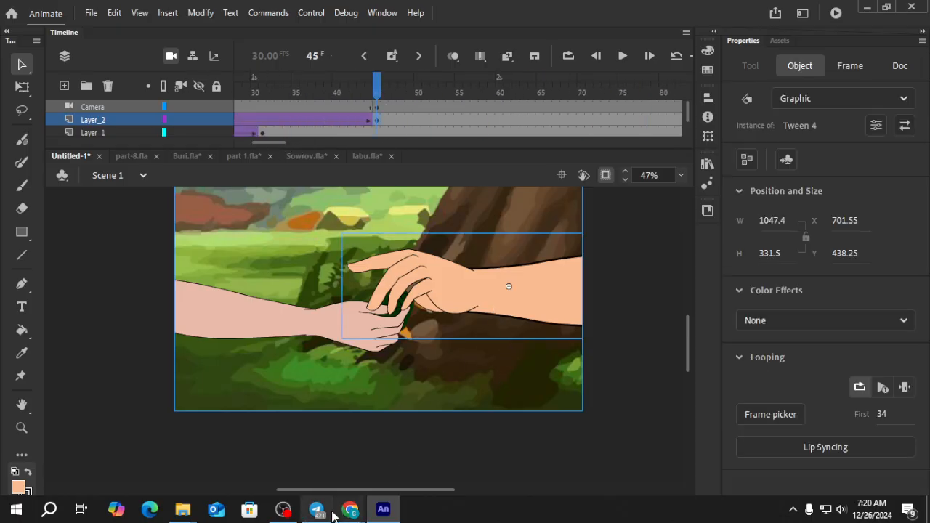
{"action": "scroll", "coordinate": [424, 374], "scroll_direction": "down", "scroll_amount": 2}
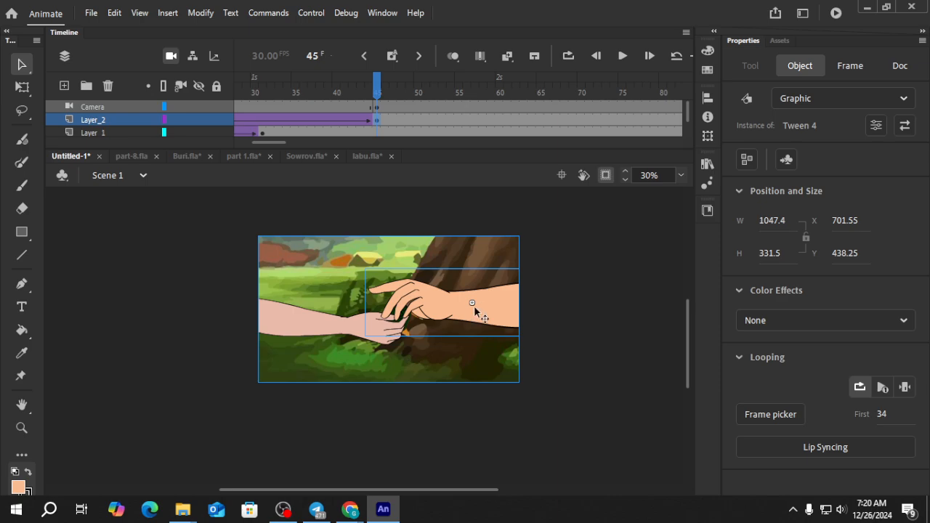
{"action": "left_click", "coordinate": [606, 175]}
{"action": "scroll", "coordinate": [447, 318], "scroll_direction": "down", "scroll_amount": 2}
{"action": "scroll", "coordinate": [447, 322], "scroll_direction": "up", "scroll_amount": 2}
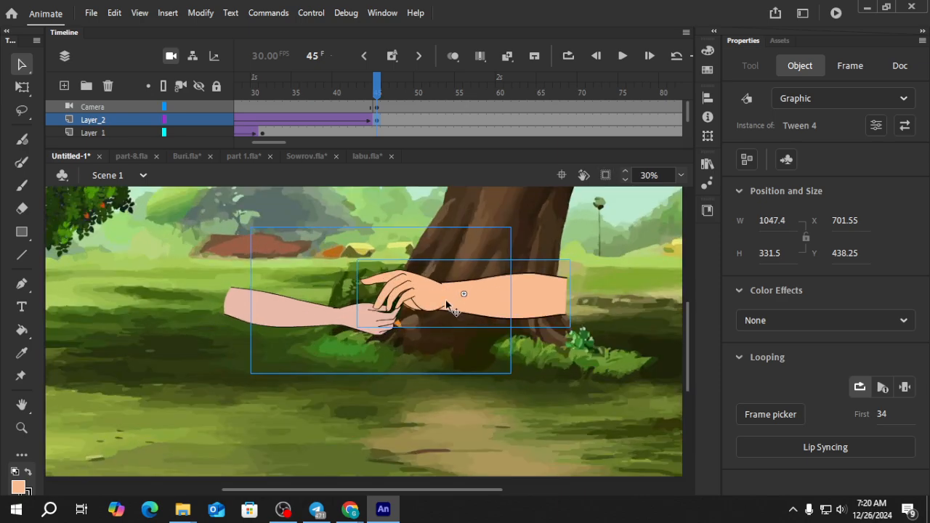
{"action": "left_click", "coordinate": [593, 245]}
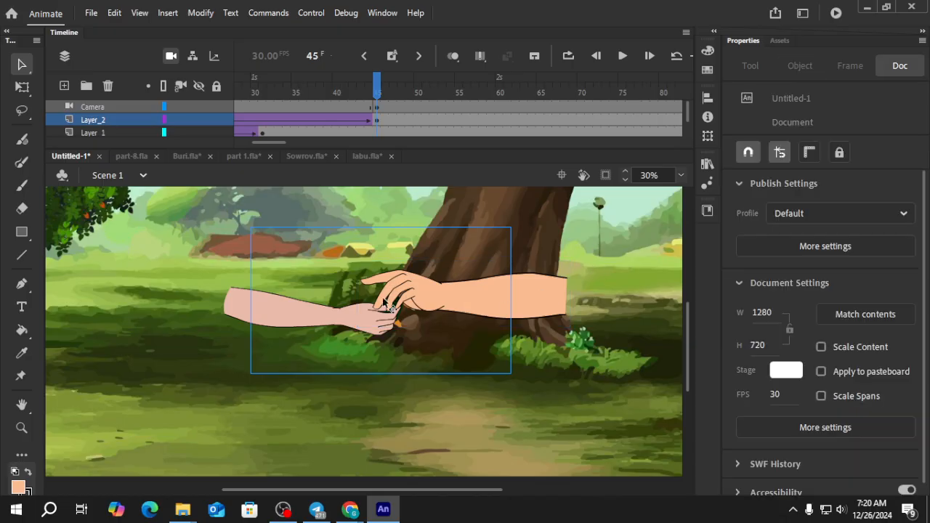
{"action": "left_click", "coordinate": [465, 306]}
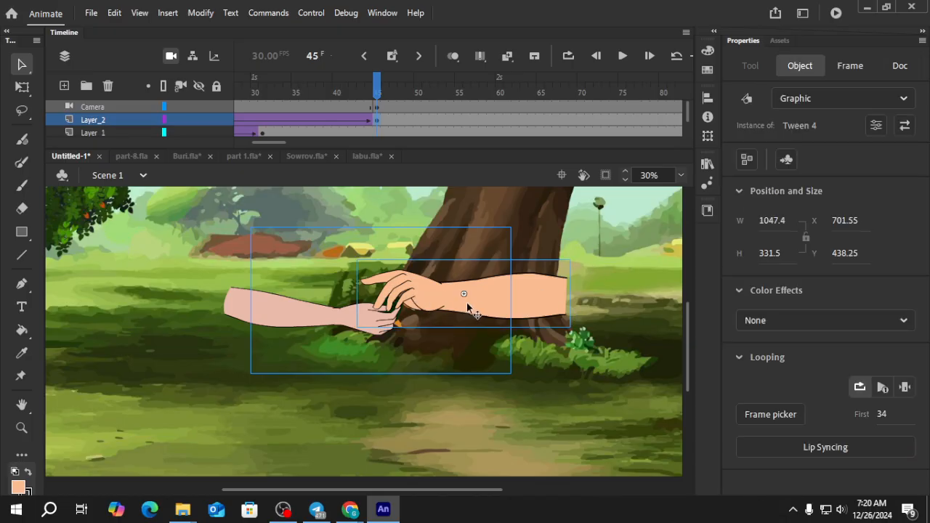
Open the nested hand symbol from frame 1 of Tween 4 and cut its layers LH3 and Layer_2.
{"action": "double_click", "coordinate": [425, 300]}
{"action": "left_click_drag", "start_coordinate": [266, 143], "coordinate": [243, 138]}
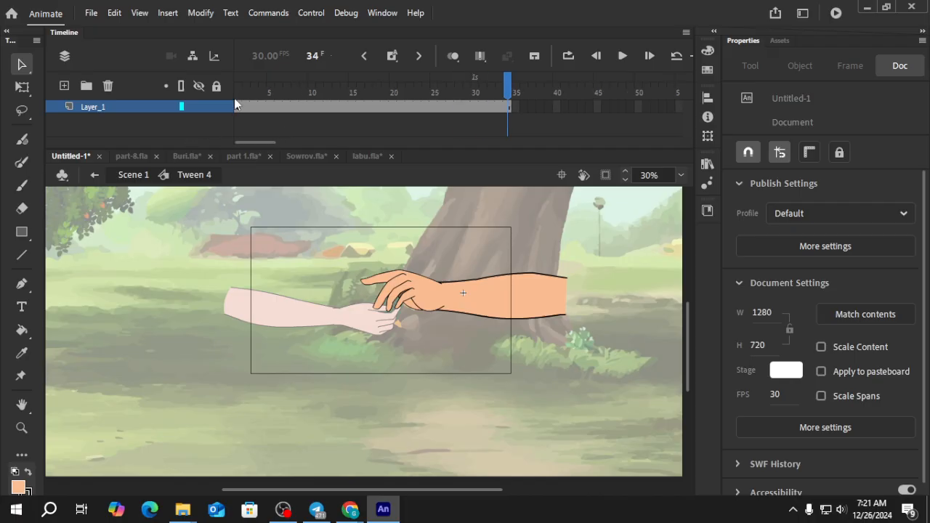
{"action": "left_click", "coordinate": [237, 80]}
{"action": "double_click", "coordinate": [453, 295]}
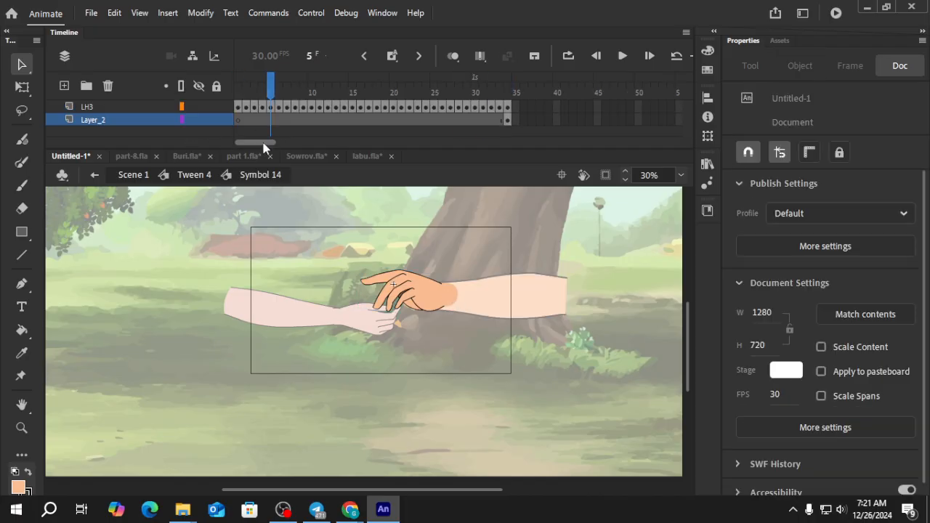
{"action": "left_click", "coordinate": [112, 107], "text": "shift"}
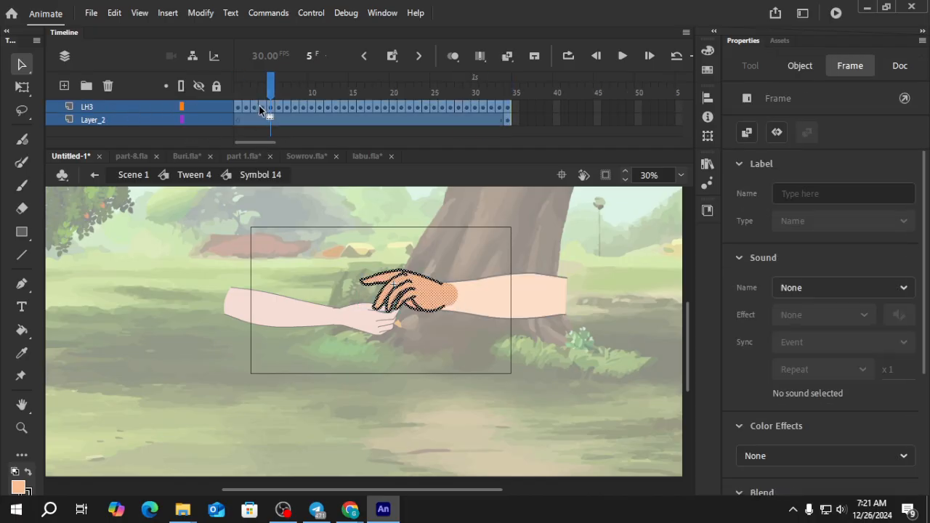
{"action": "right_click", "coordinate": [116, 104]}
{"action": "left_click", "coordinate": [153, 212]}
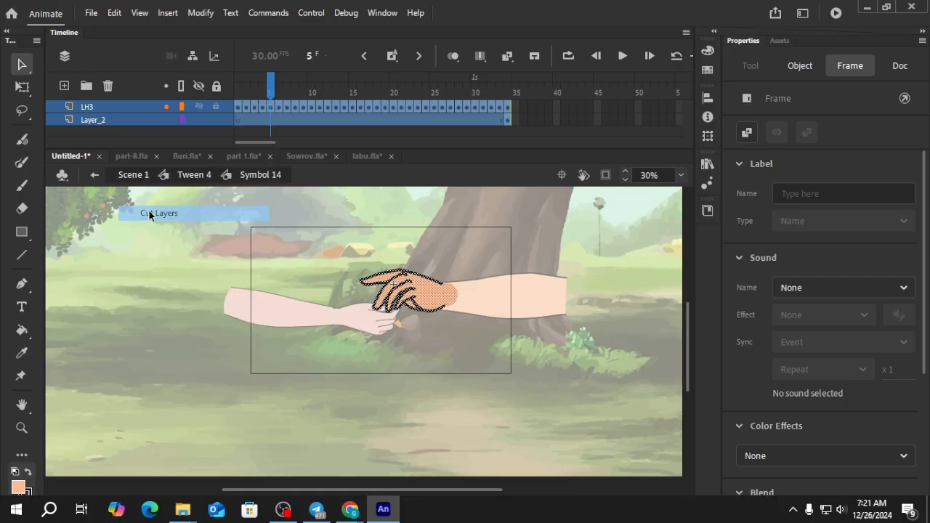
Return to the Tween 4 arm symbol and paste the cut hand and note layers above Layer_1.
{"action": "double_click", "coordinate": [155, 258]}
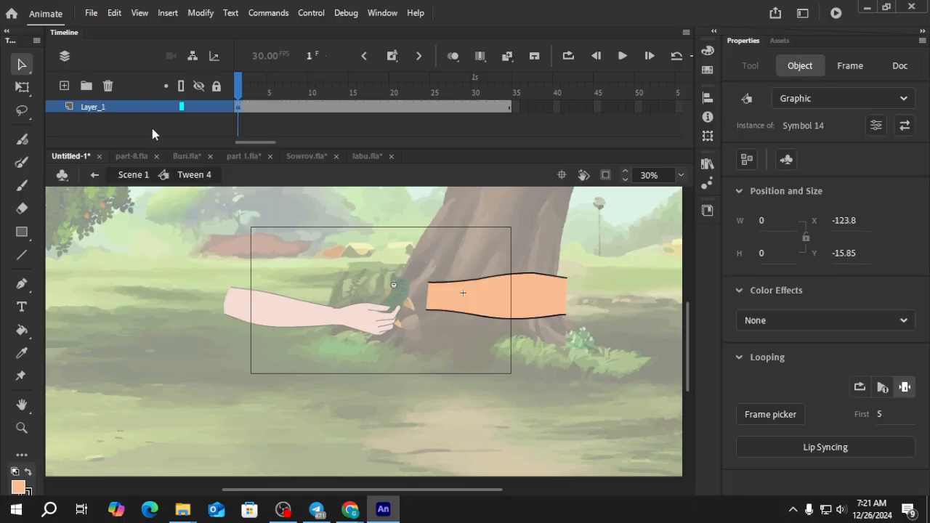
{"action": "right_click", "coordinate": [102, 108]}
{"action": "left_click", "coordinate": [140, 244]}
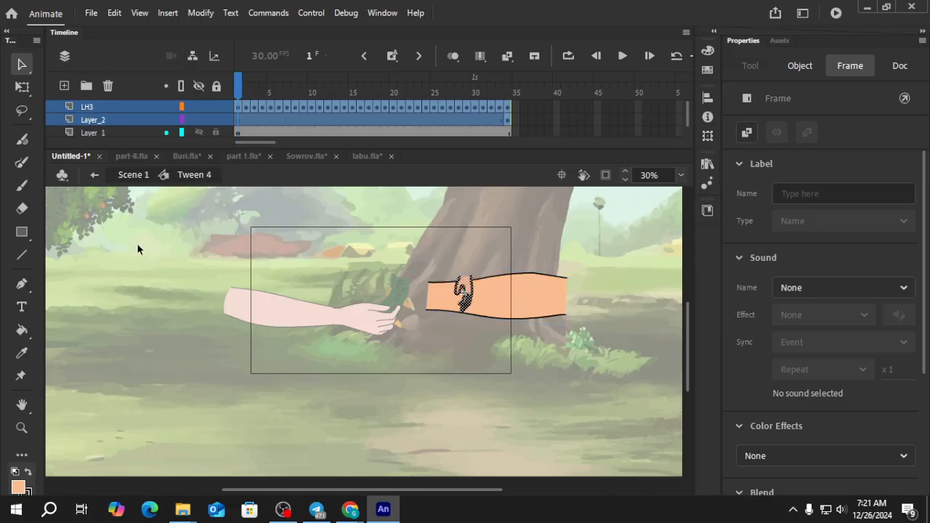
Leave the Tween 4 symbol for Scene 1 and delete the arm instance at frame 46 of Layer_2.
{"action": "left_click", "coordinate": [138, 133]}
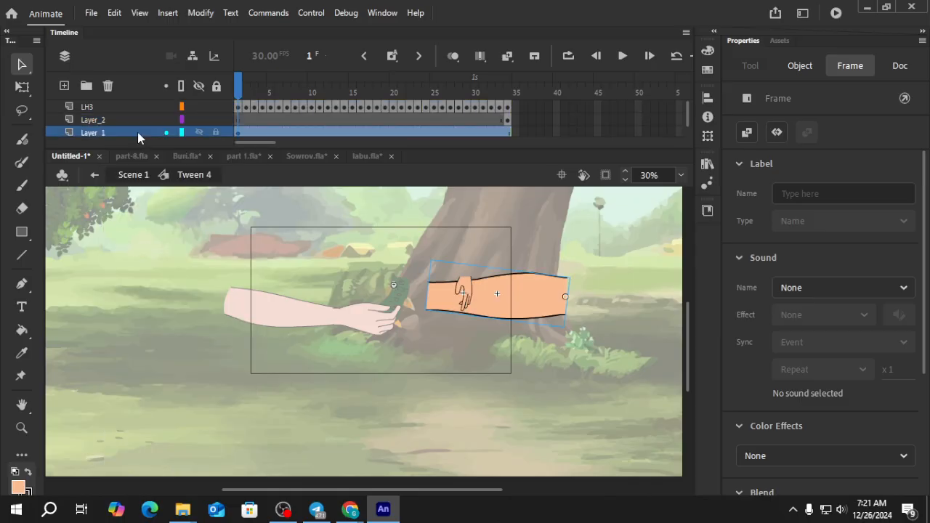
{"action": "double_click", "coordinate": [178, 354]}
{"action": "scroll", "coordinate": [381, 324], "scroll_direction": "down", "scroll_amount": 1}
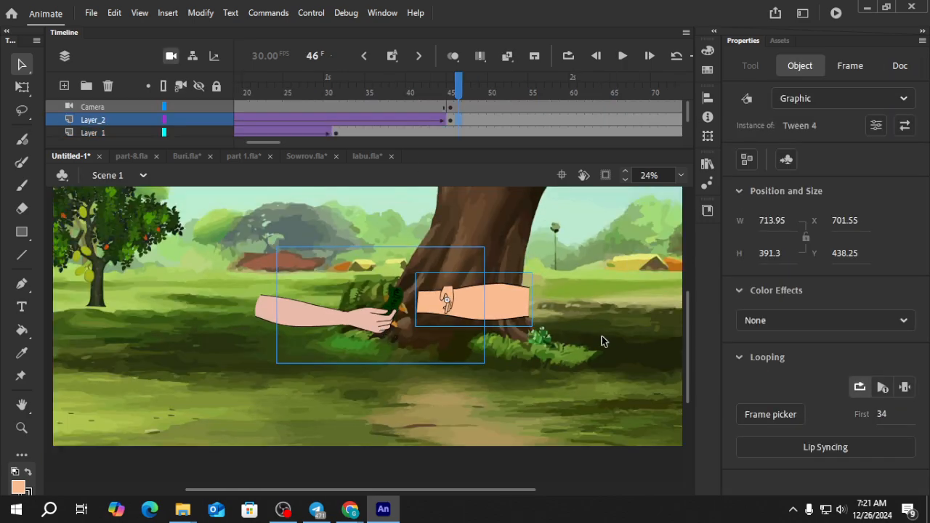
{"action": "scroll", "coordinate": [603, 342], "scroll_direction": "up", "scroll_amount": 1}
{"action": "key", "text": "Delete"}
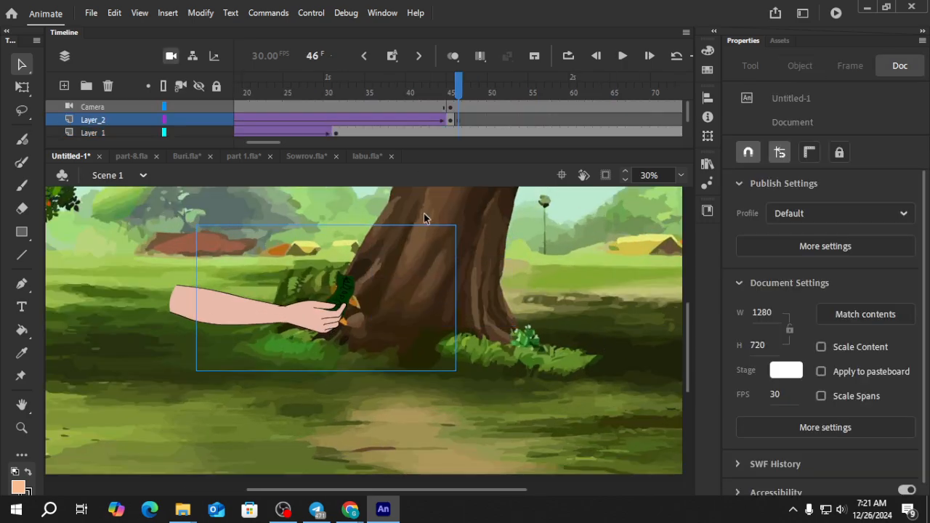
Turn off the camera and remove the tree-side arm's whole layer, Layer_2, from Scene 1.
{"action": "left_click", "coordinate": [450, 119]}
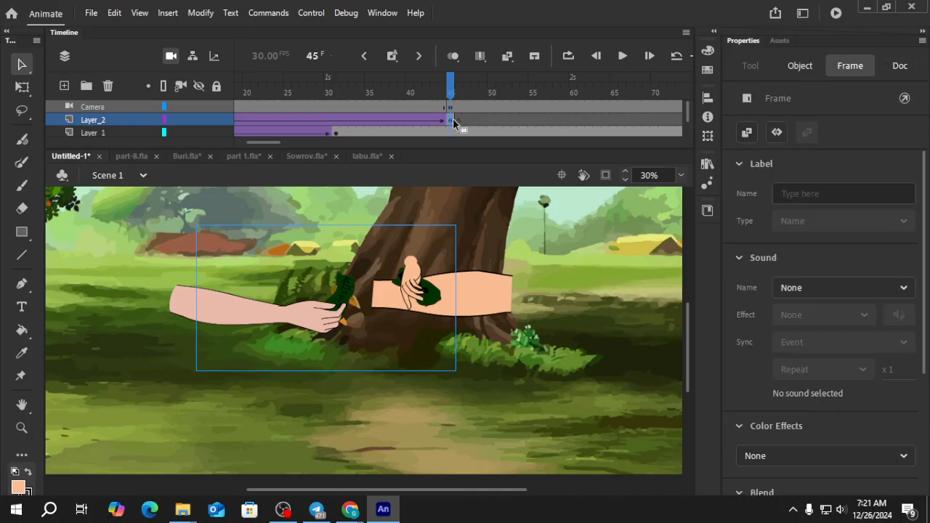
{"action": "left_click_drag", "start_coordinate": [270, 143], "coordinate": [258, 142]}
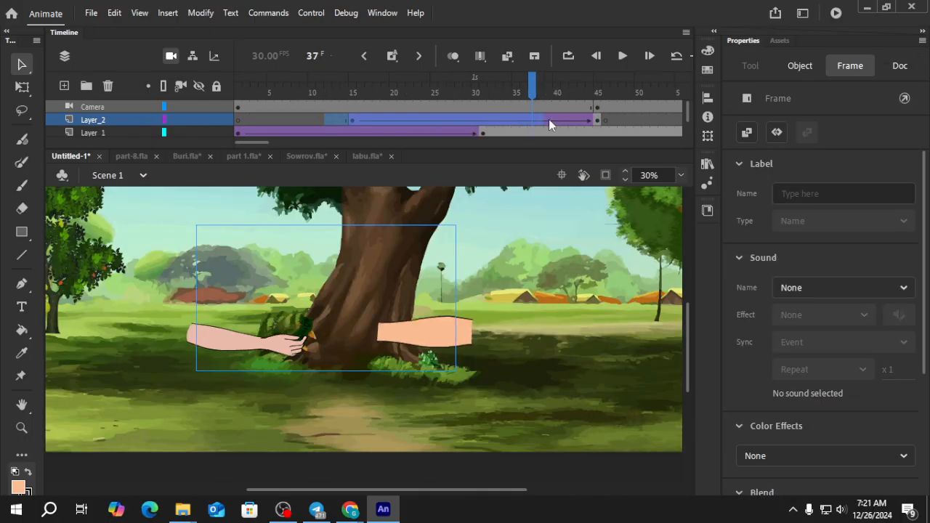
{"action": "left_click_drag", "start_coordinate": [330, 120], "coordinate": [611, 123]}
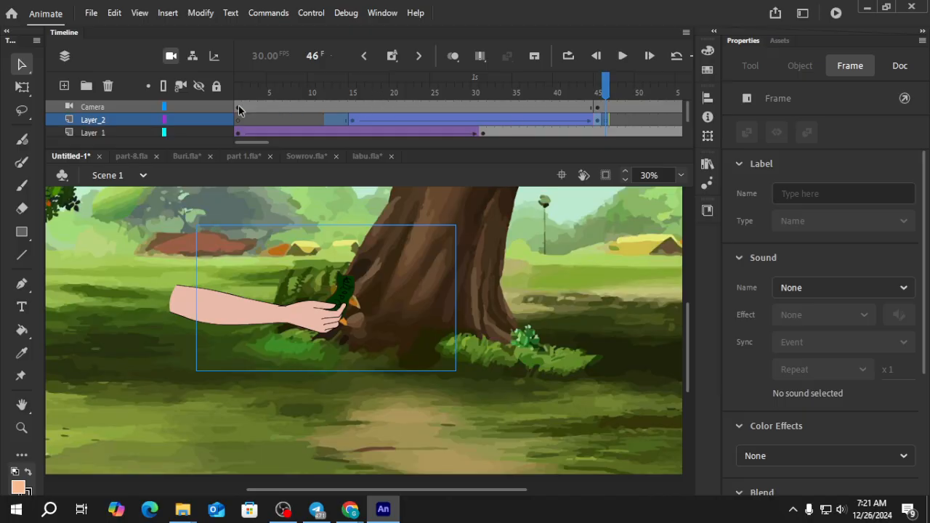
{"action": "left_click", "coordinate": [209, 107]}
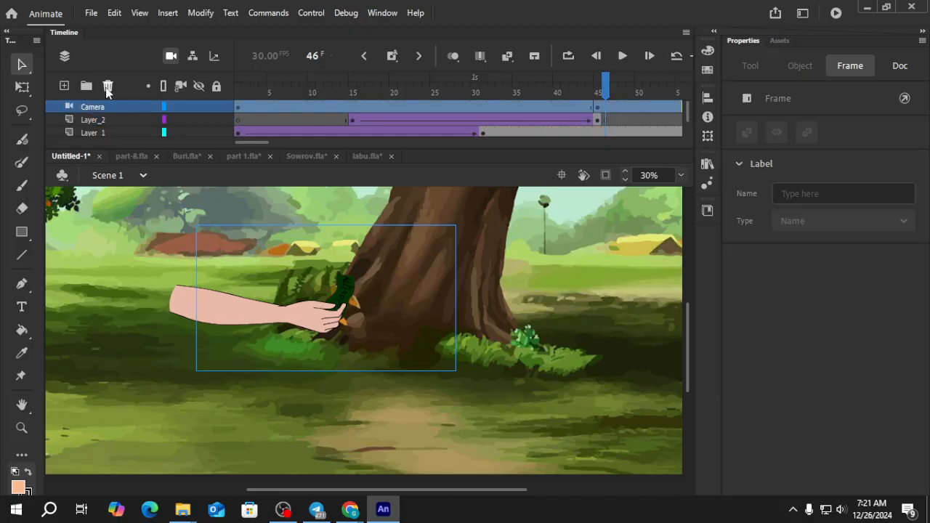
{"action": "left_click", "coordinate": [170, 57]}
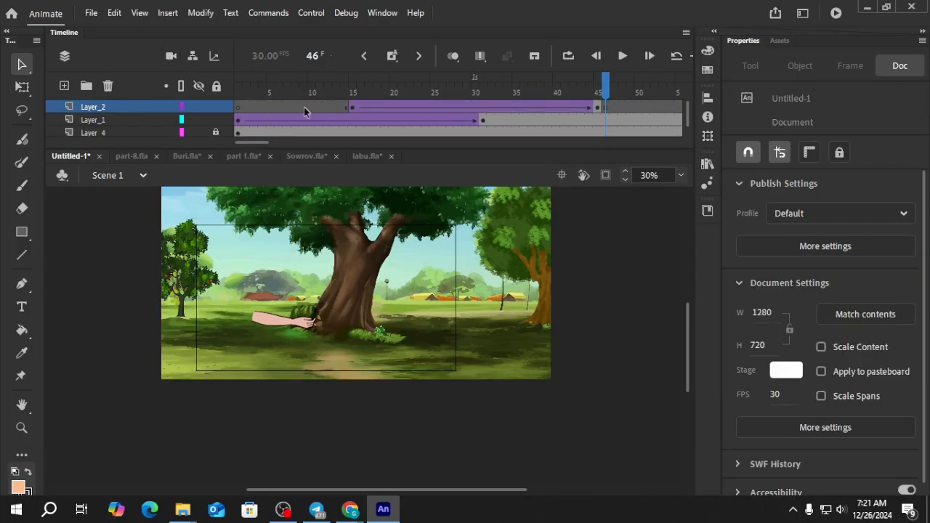
{"action": "left_click", "coordinate": [134, 107]}
{"action": "left_click", "coordinate": [108, 86]}
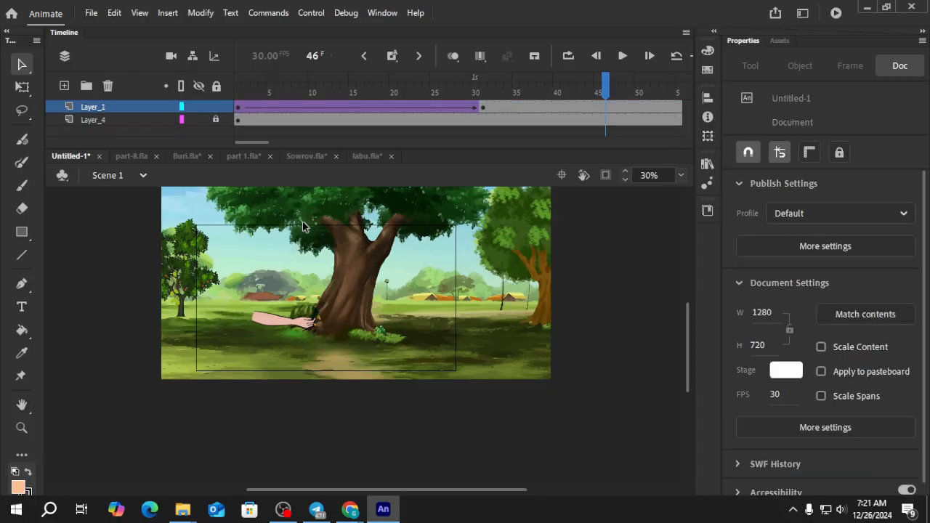
Go to frame 1 of Scene 1 and switch back from the browser meeting to Animate.
{"action": "scroll", "coordinate": [337, 338], "scroll_direction": "up", "scroll_amount": 1}
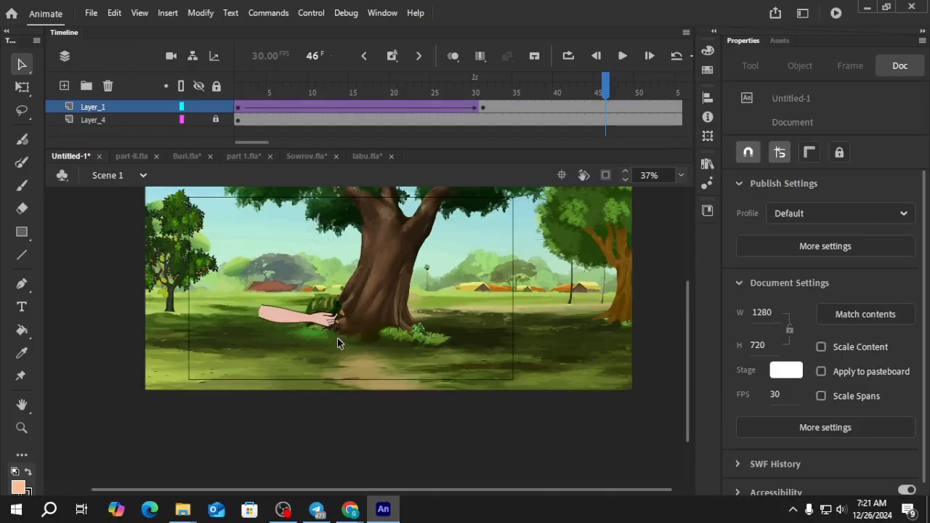
{"action": "left_click", "coordinate": [236, 86]}
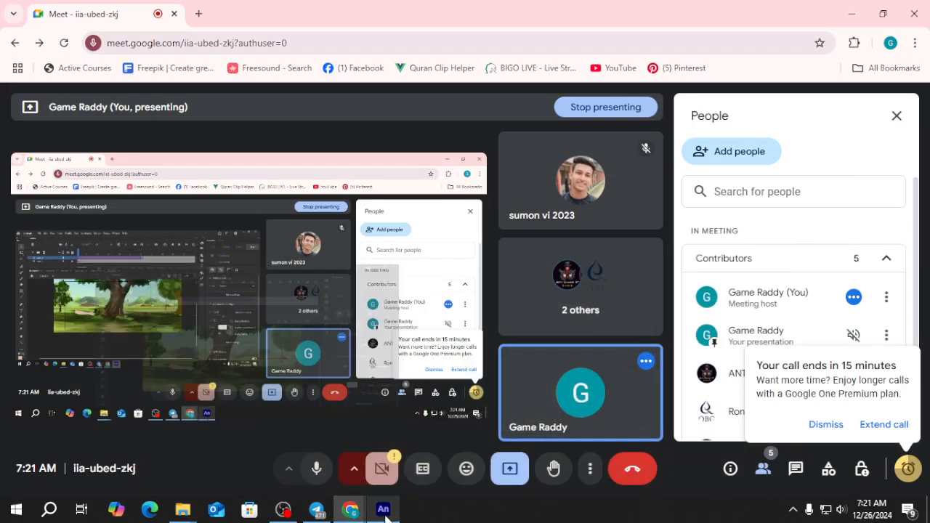
{"action": "left_click", "coordinate": [389, 513]}
{"action": "left_click", "coordinate": [391, 514]}
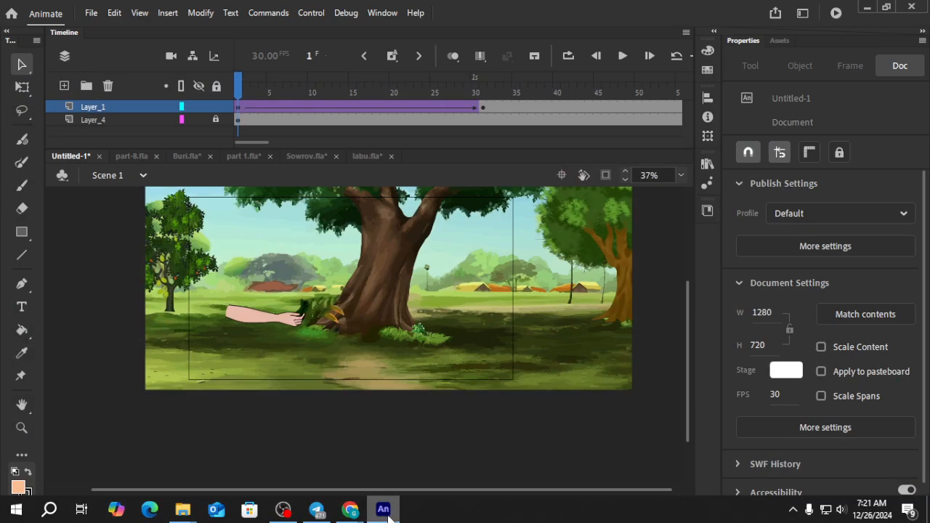
In Buri.fla, open the seated old woman's symbol, Symbol 16 copy 42, and copy her partly hidden arm on layer bh2.
{"action": "left_click", "coordinate": [186, 157]}
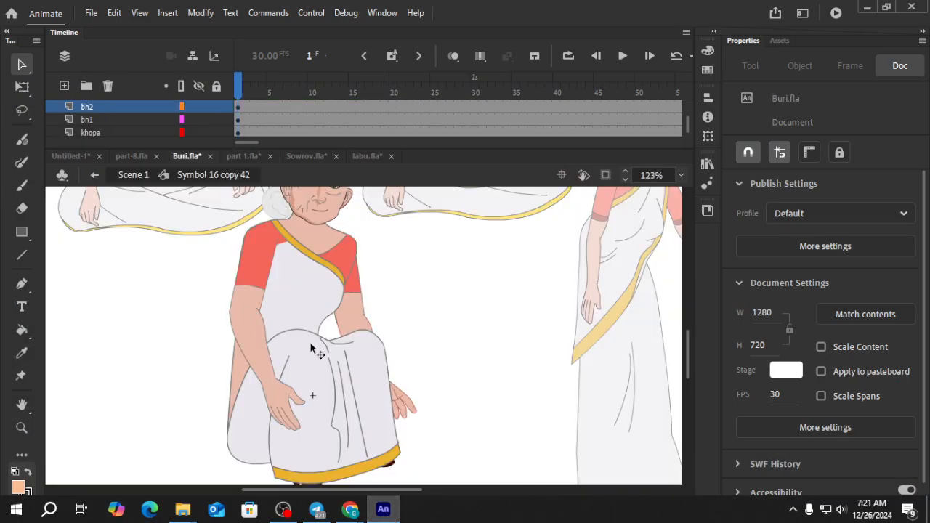
{"action": "scroll", "coordinate": [294, 324], "scroll_direction": "down", "scroll_amount": 4}
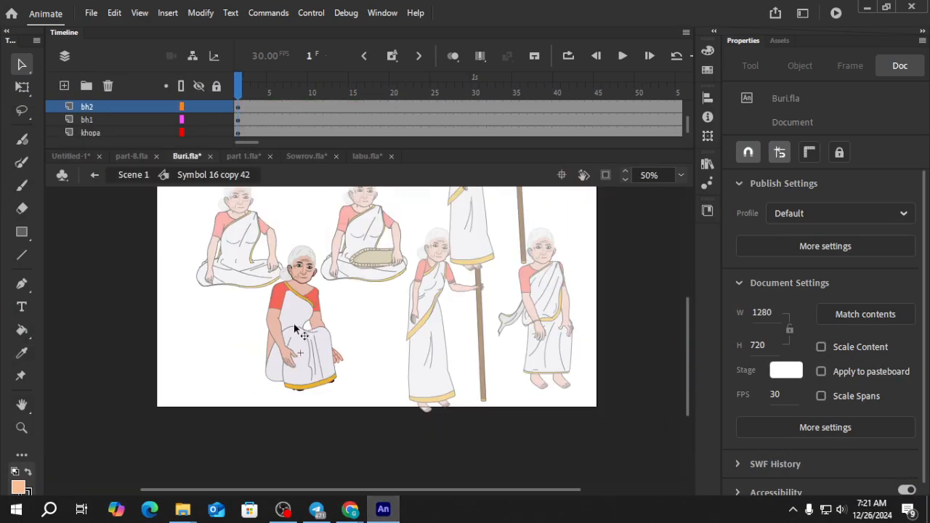
{"action": "double_click", "coordinate": [346, 316]}
{"action": "scroll", "coordinate": [348, 354], "scroll_direction": "up", "scroll_amount": 3}
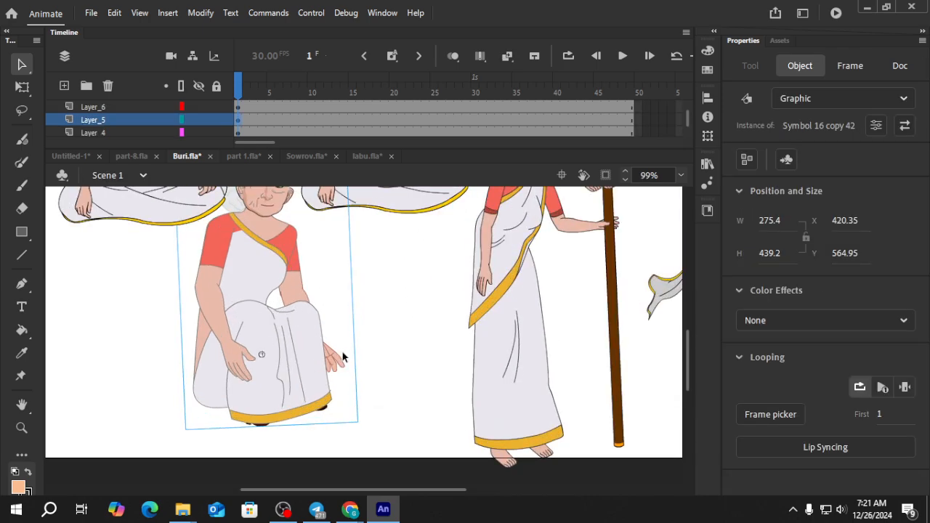
{"action": "double_click", "coordinate": [335, 361]}
{"action": "left_click_drag", "start_coordinate": [330, 358], "coordinate": [414, 364]}
{"action": "key", "text": "Delete"}
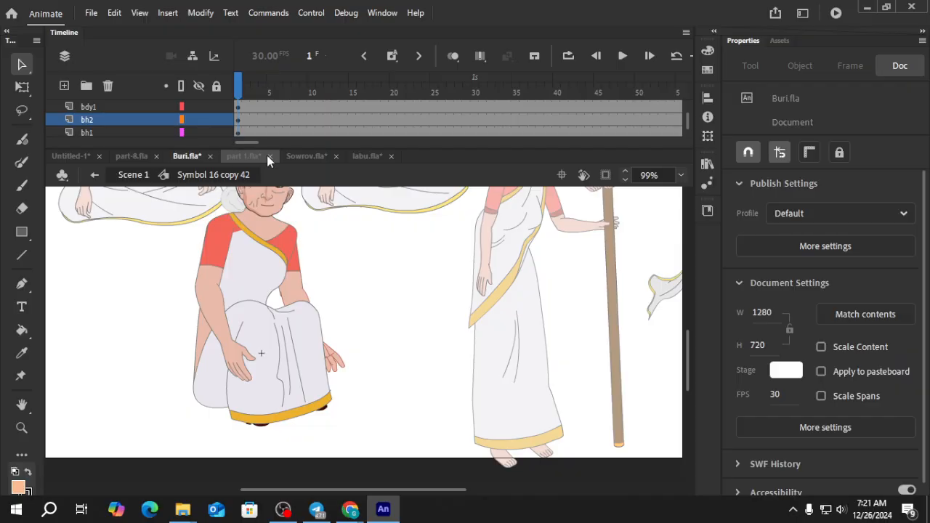
Return to Untitled-1, add a layer above Layer_1 and paste the copied arm at frame 1.
{"action": "left_click", "coordinate": [64, 158]}
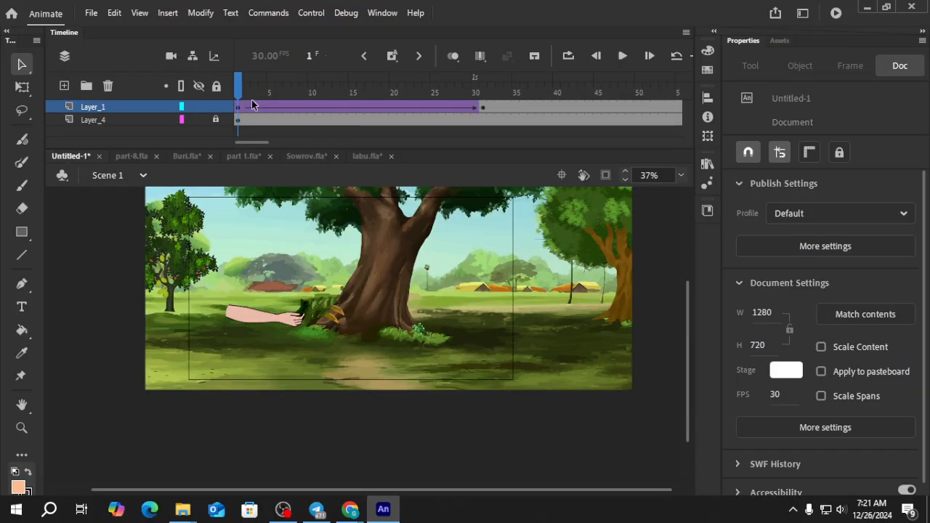
{"action": "left_click", "coordinate": [64, 86]}
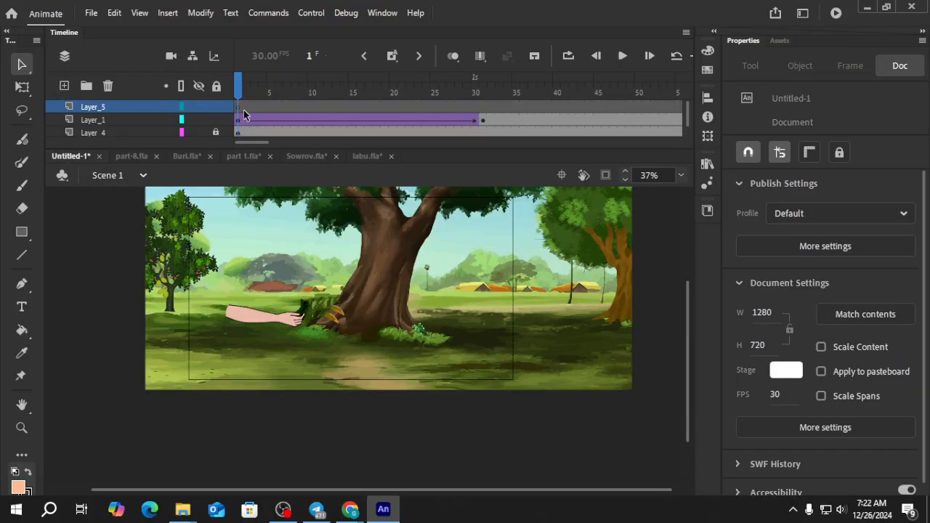
{"action": "key", "text": "ctrl+v"}
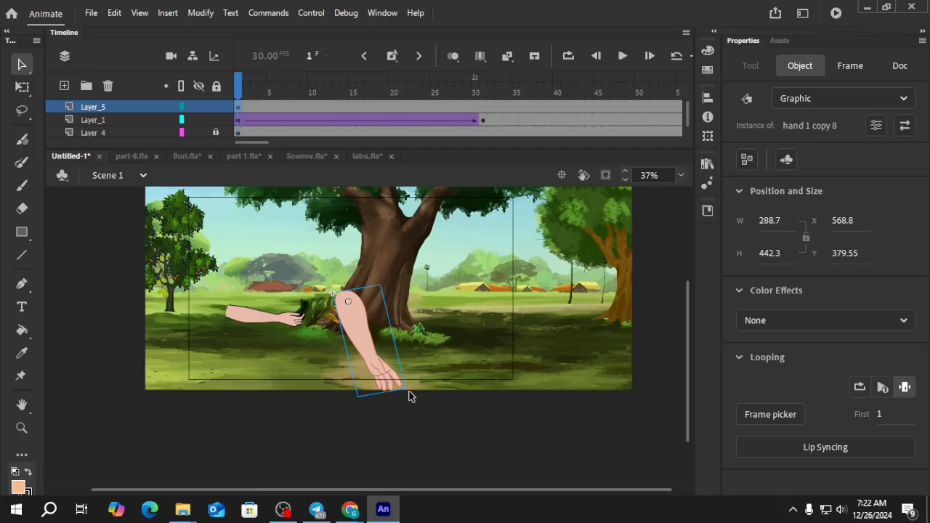
Rotate the pasted arm to point toward the note-holding hand and move it to the far side of the tree.
{"action": "key", "text": "q"}
{"action": "left_click_drag", "start_coordinate": [411, 405], "coordinate": [309, 330]}
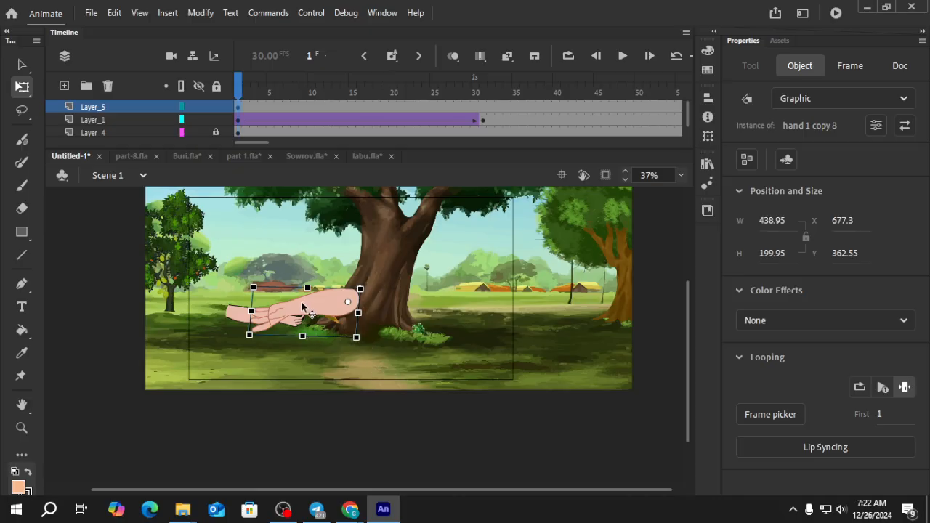
{"action": "left_click_drag", "start_coordinate": [273, 294], "coordinate": [438, 313]}
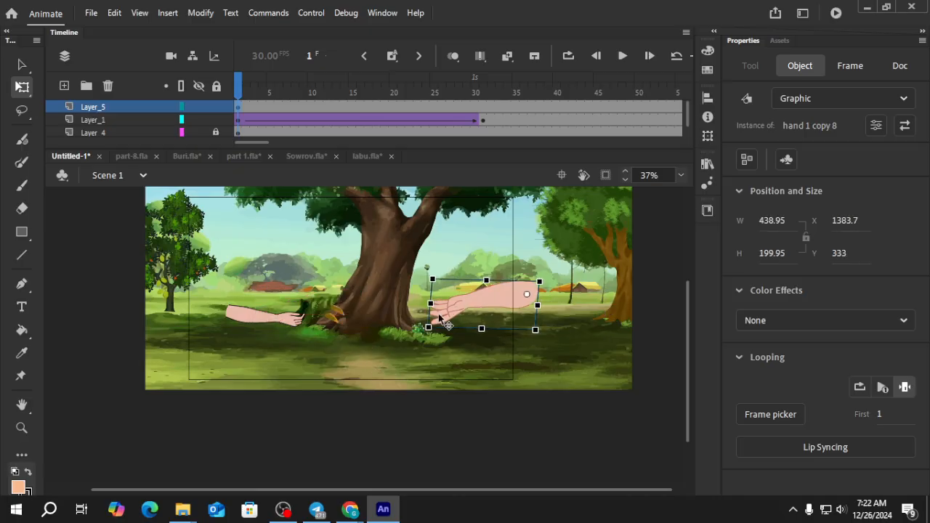
{"action": "scroll", "coordinate": [483, 338], "scroll_direction": "up", "scroll_amount": 1}
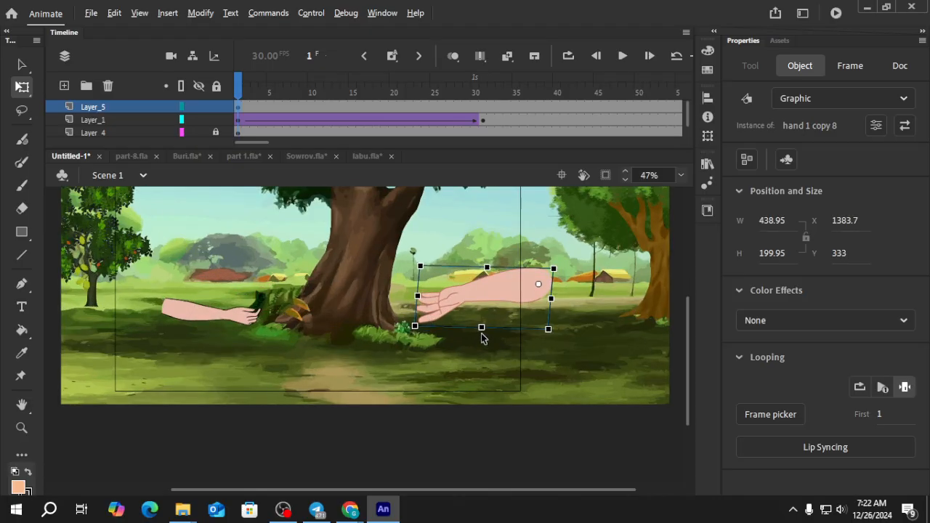
Turn the camera back on, scale the pasted arm to about 603 by 275 px and place it beside the camera frame's edge.
{"action": "left_click", "coordinate": [172, 57]}
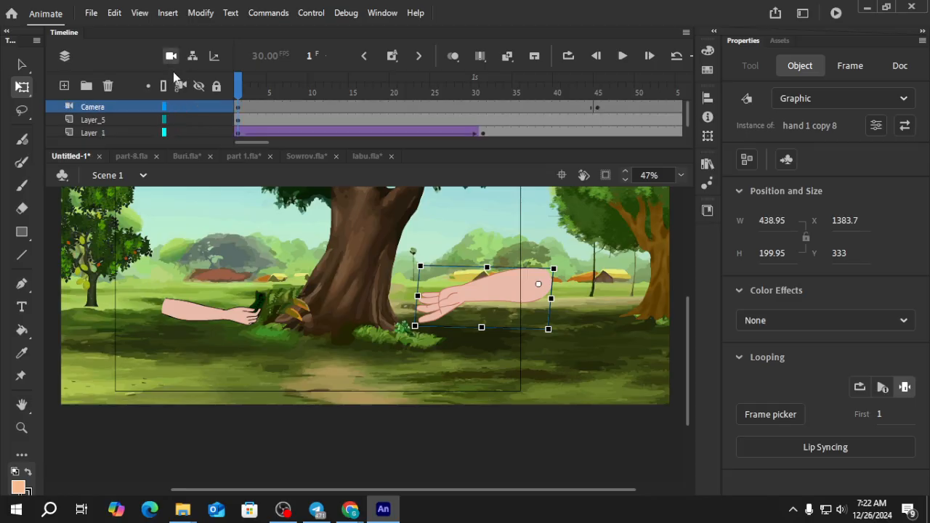
{"action": "scroll", "coordinate": [320, 315], "scroll_direction": "down", "scroll_amount": 3}
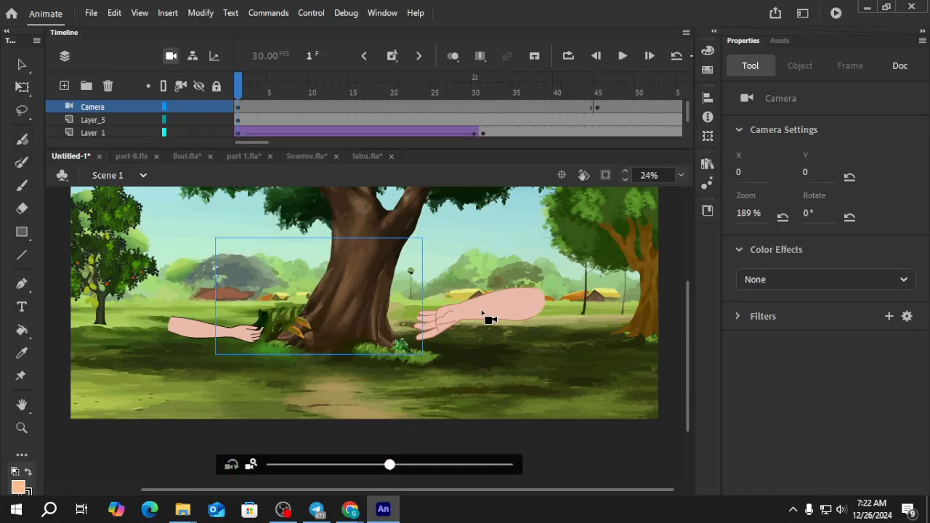
{"action": "key", "text": "v"}
{"action": "left_click_drag", "start_coordinate": [502, 308], "coordinate": [513, 305]}
{"action": "key", "text": "q"}
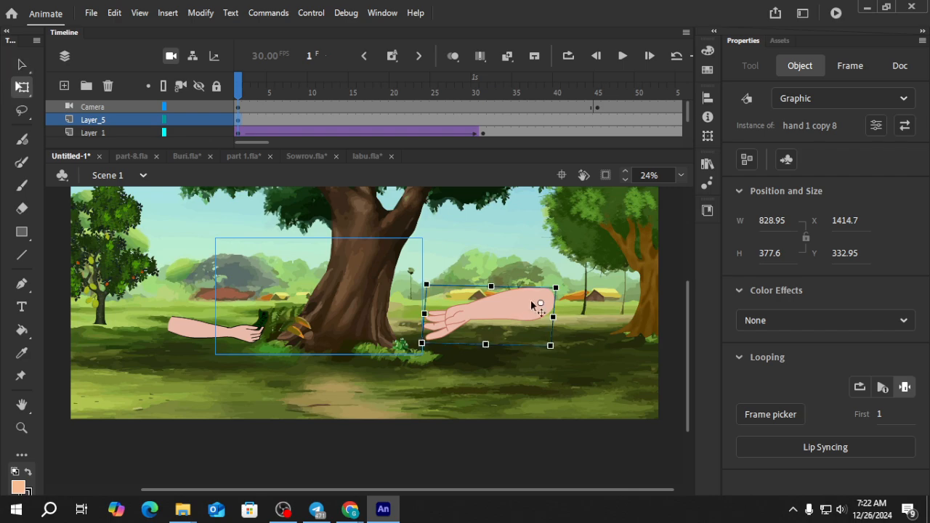
{"action": "left_click_drag", "start_coordinate": [421, 341], "coordinate": [455, 333]}
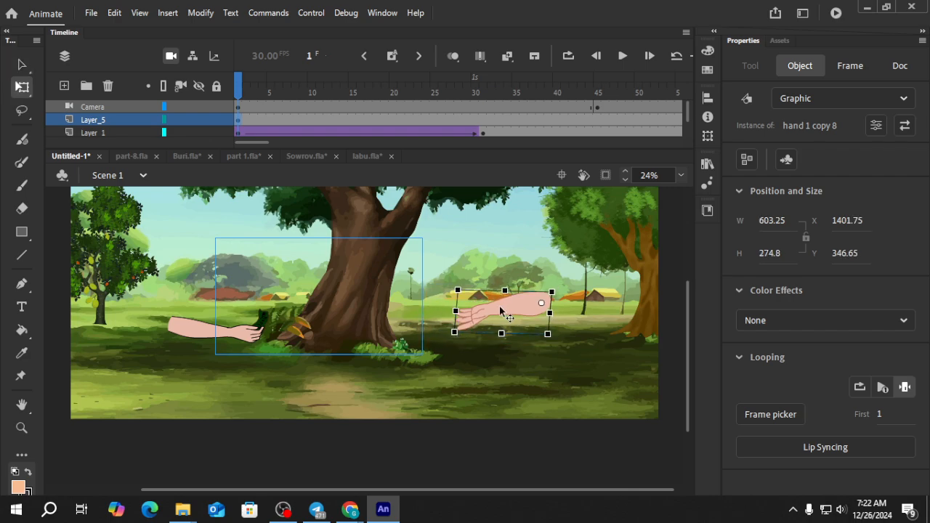
{"action": "left_click_drag", "start_coordinate": [503, 311], "coordinate": [474, 319]}
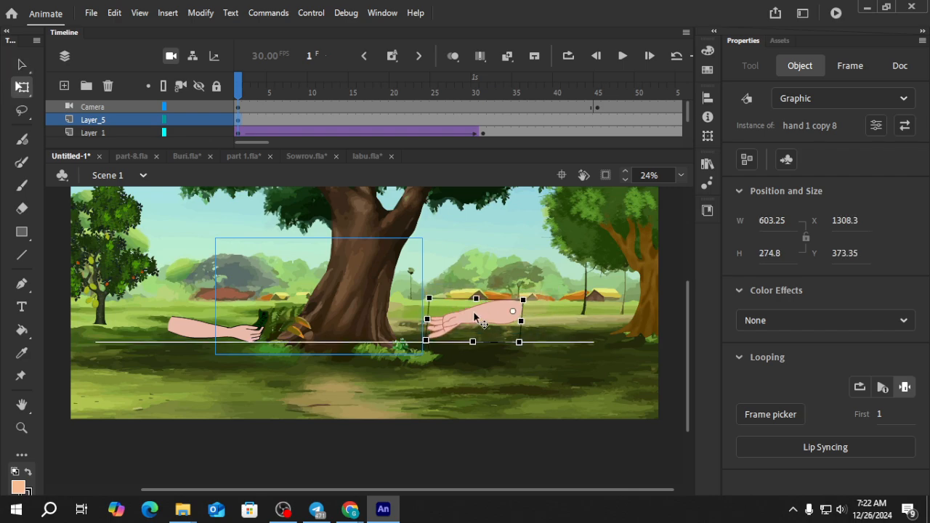
Copy the green note group from frame 2 of Symbol 2 inside the Tween 1 arm, and return to Scene 1.
{"action": "left_click", "coordinate": [261, 316]}
{"action": "scroll", "coordinate": [262, 315], "scroll_direction": "up", "scroll_amount": 3}
{"action": "double_click", "coordinate": [262, 315]}
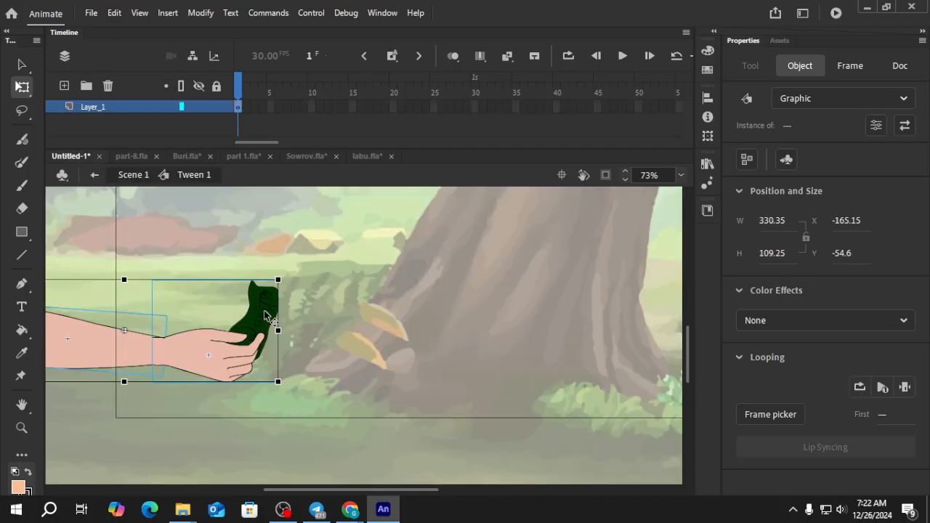
{"action": "left_click", "coordinate": [265, 316]}
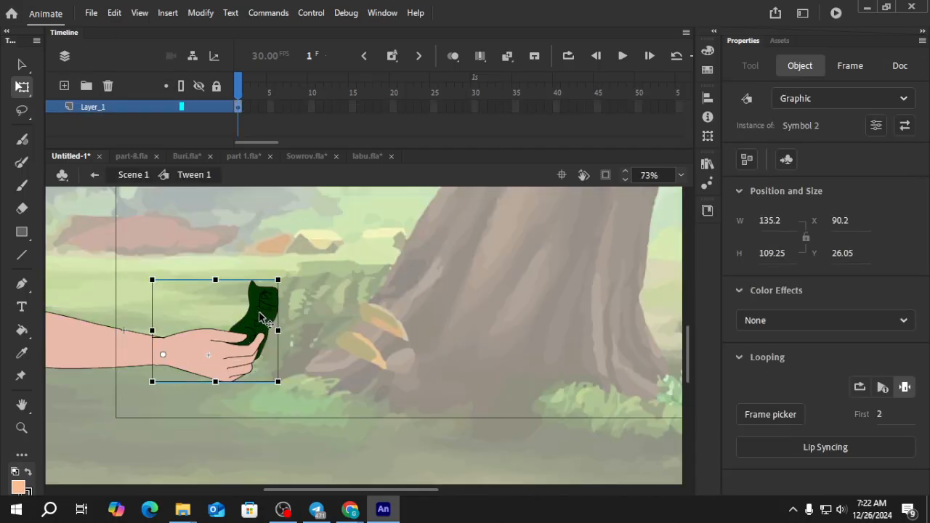
{"action": "double_click", "coordinate": [265, 317]}
{"action": "left_click", "coordinate": [266, 317]}
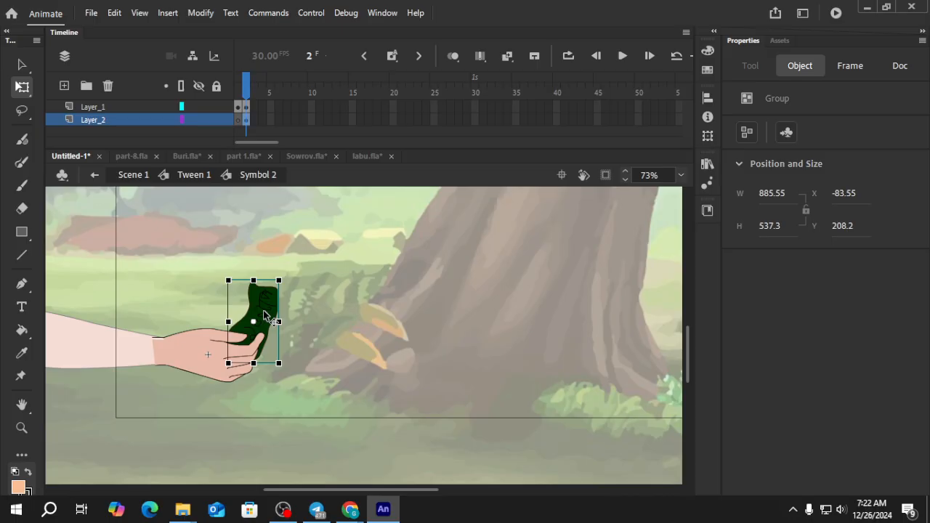
{"action": "scroll", "coordinate": [260, 342], "scroll_direction": "down", "scroll_amount": 5}
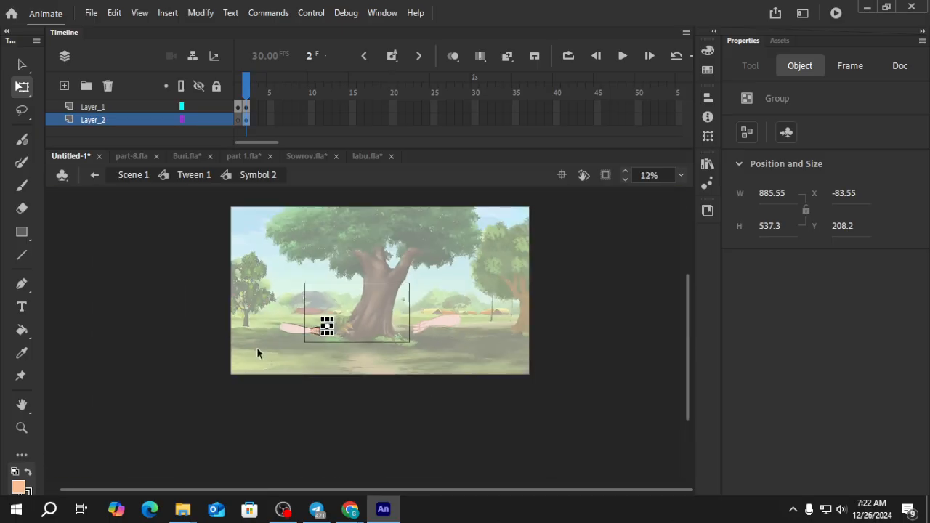
{"action": "double_click", "coordinate": [383, 407]}
{"action": "double_click", "coordinate": [436, 420]}
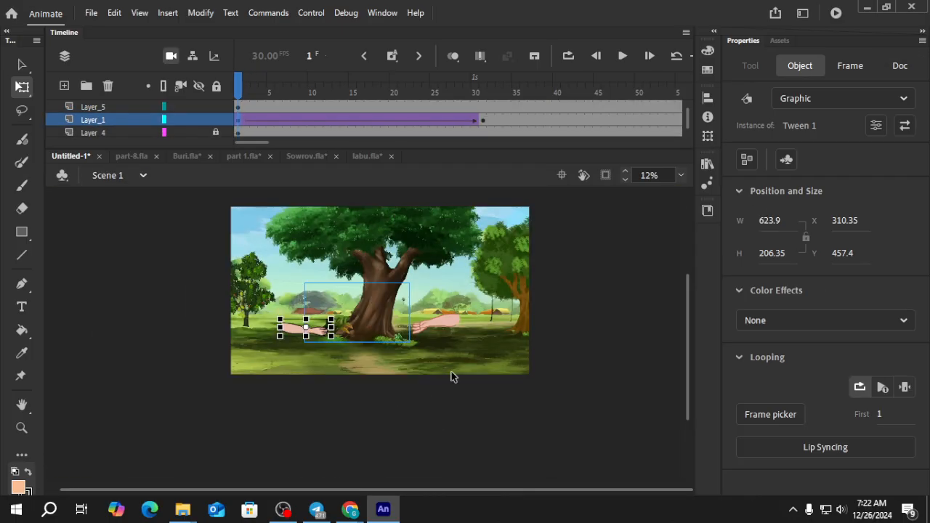
Open the pasted arm's symbol, hand 1 copy 8, and add a new layer below Layer_3 at frame 1.
{"action": "left_click", "coordinate": [445, 326]}
{"action": "scroll", "coordinate": [450, 324], "scroll_direction": "up", "scroll_amount": 3}
{"action": "double_click", "coordinate": [476, 320]}
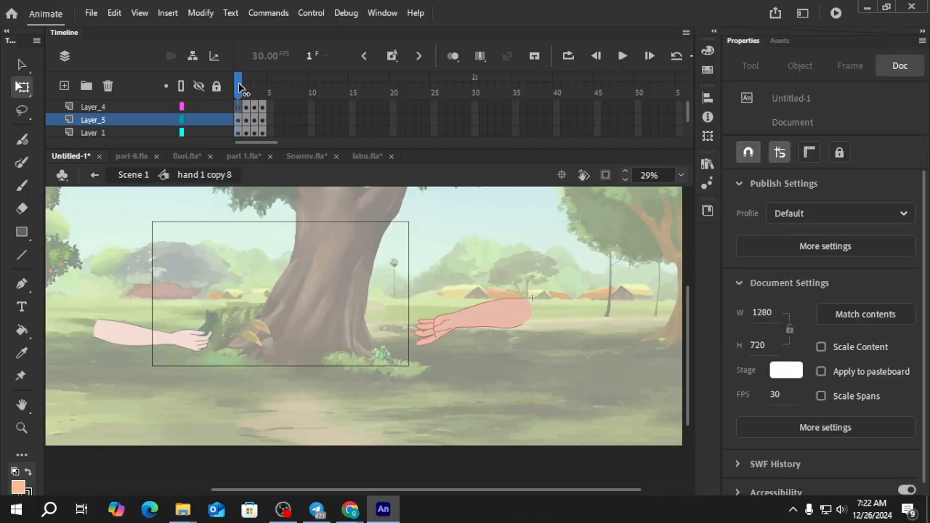
{"action": "left_click_drag", "start_coordinate": [242, 89], "coordinate": [236, 113]}
{"action": "left_click", "coordinate": [108, 117]}
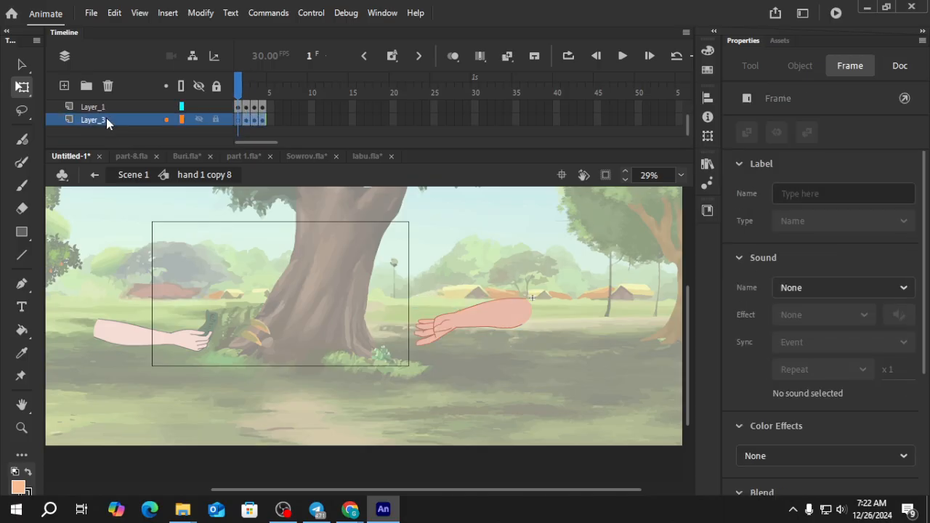
{"action": "left_click", "coordinate": [65, 86]}
{"action": "left_click", "coordinate": [129, 123]}
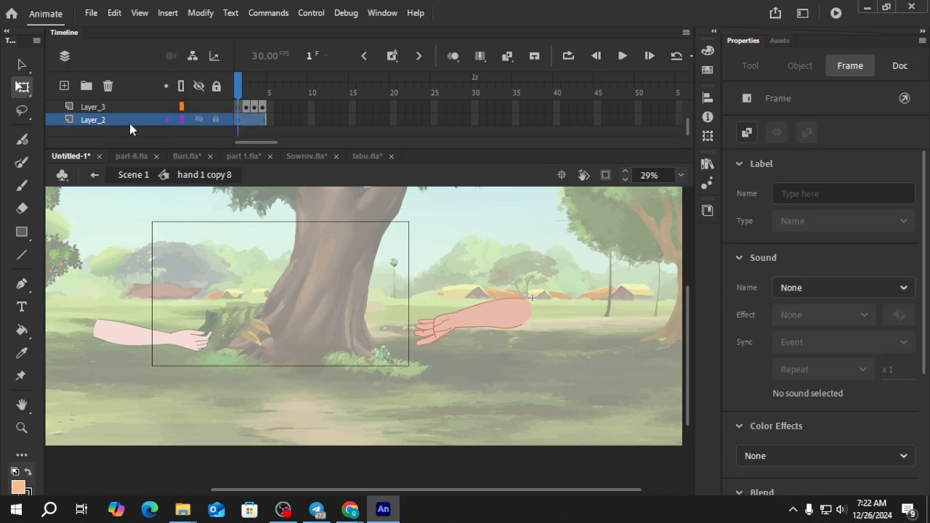
Paste the green note on Layer_2 at frame 1, shrink it to about 97.5 by 59 px and turn it upside down beside the open hand.
{"action": "key", "text": "ctrl+v"}
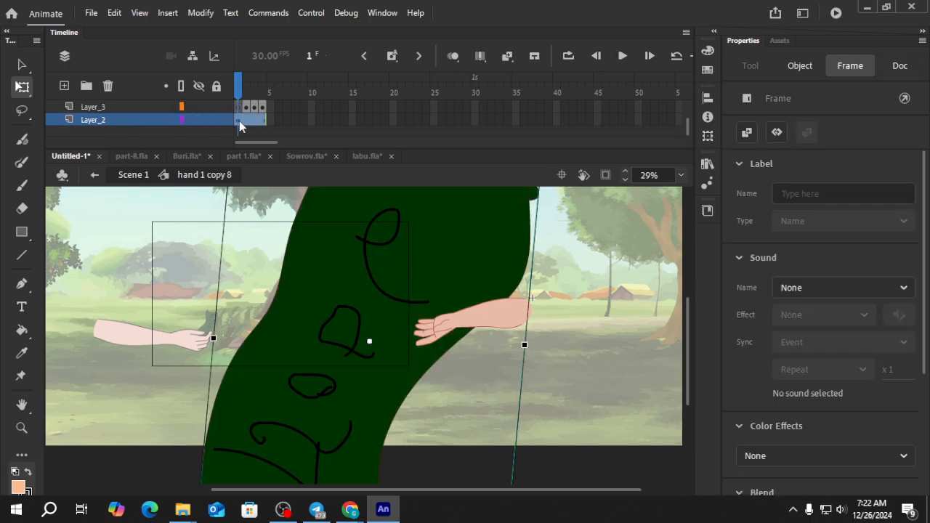
{"action": "scroll", "coordinate": [395, 298], "scroll_direction": "down", "scroll_amount": 5}
{"action": "left_click_drag", "start_coordinate": [446, 216], "coordinate": [396, 301]}
{"action": "scroll", "coordinate": [398, 327], "scroll_direction": "up", "scroll_amount": 5}
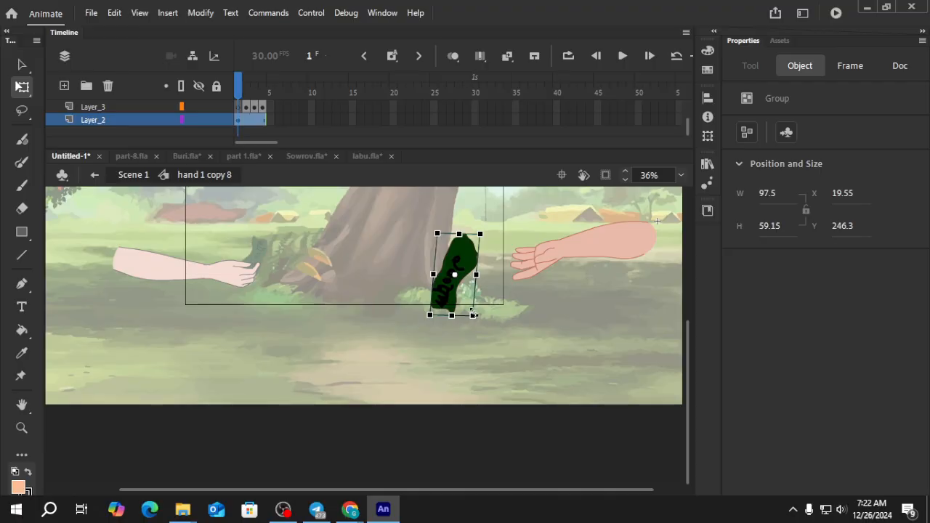
{"action": "left_click_drag", "start_coordinate": [477, 324], "coordinate": [449, 258]}
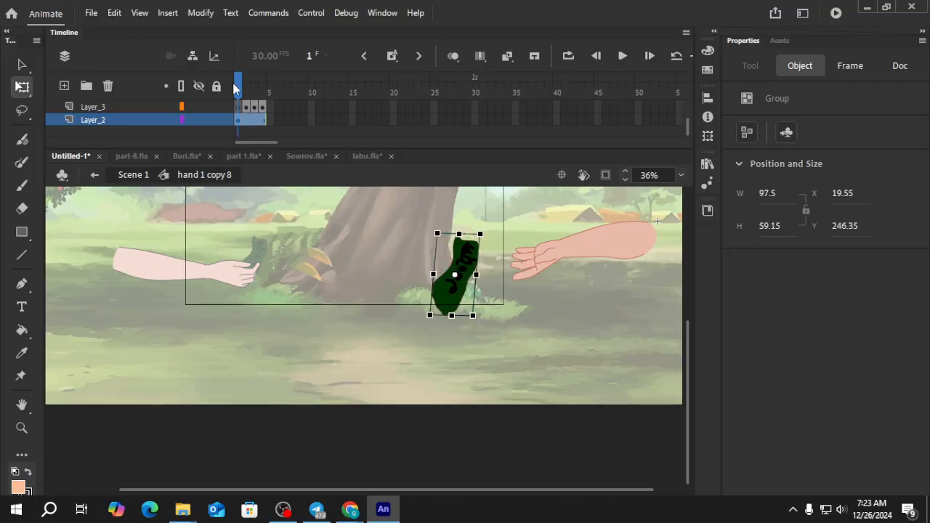
{"action": "mouse_move", "coordinate": [233, 83]}
{"action": "left_mouse_down"}
{"action": "mouse_move", "coordinate": [269, 86]}
{"action": "mouse_move", "coordinate": [237, 85]}
{"action": "left_mouse_up"}
{"action": "left_click", "coordinate": [350, 222]}
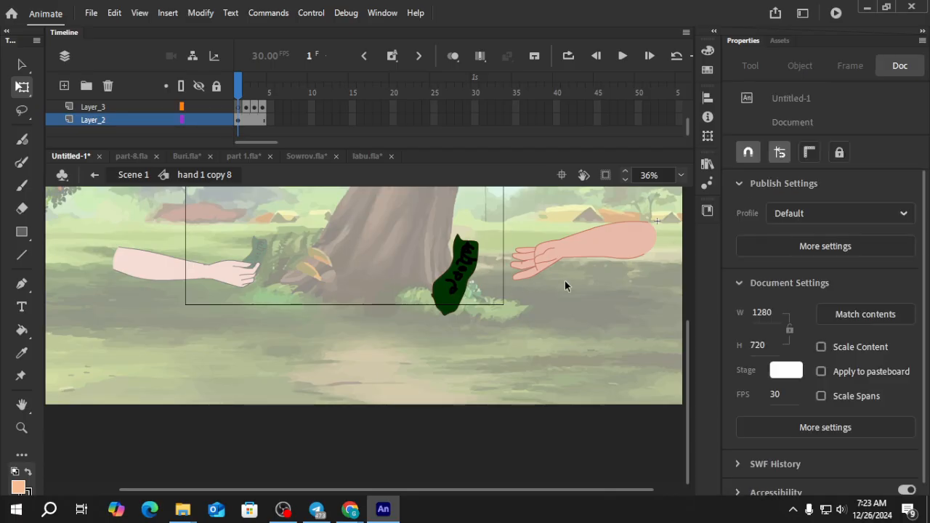
Review the hand poses on Layer_5 and copy the open-hand keyframe from frame 1 to frame 5.
{"action": "left_click", "coordinate": [561, 261]}
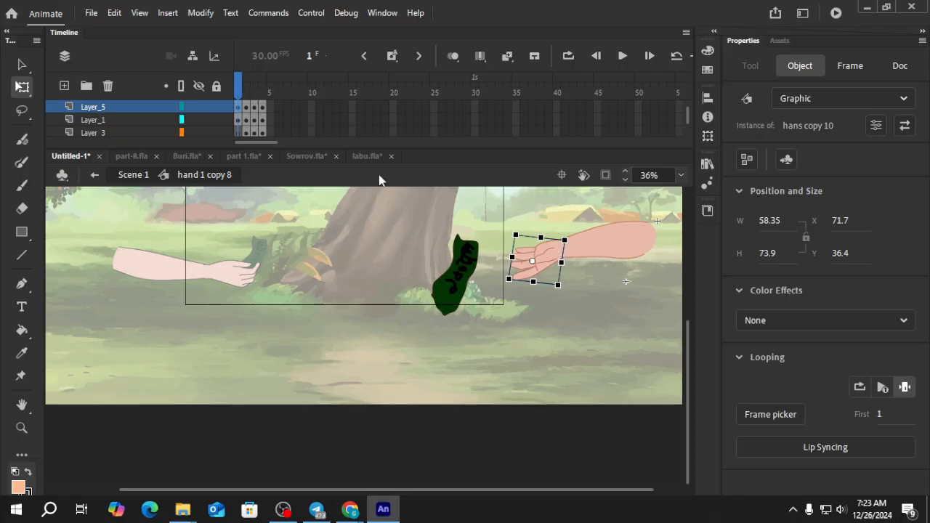
{"action": "scroll", "coordinate": [246, 112], "scroll_direction": "up", "scroll_amount": 1}
{"action": "scroll", "coordinate": [243, 116], "scroll_direction": "down", "scroll_amount": 1}
{"action": "left_click", "coordinate": [247, 108]}
{"action": "left_click", "coordinate": [255, 109]}
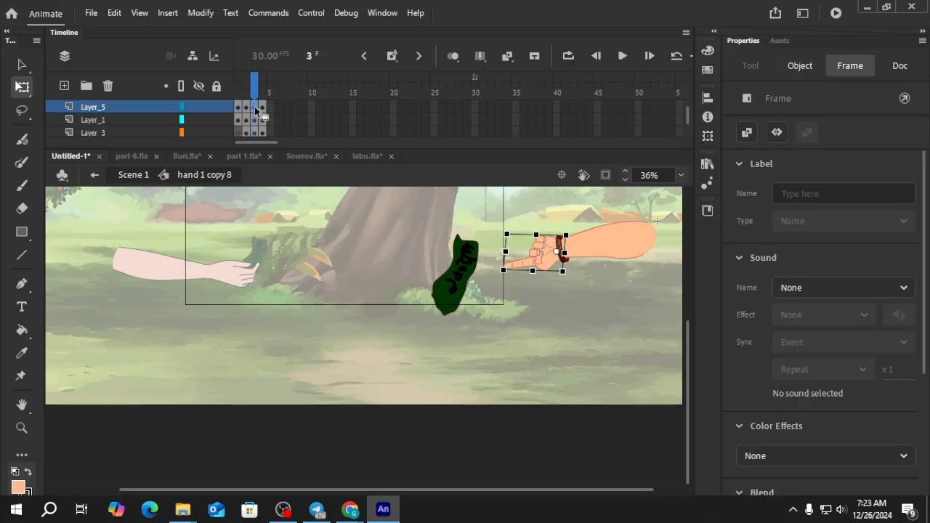
{"action": "left_click", "coordinate": [263, 108]}
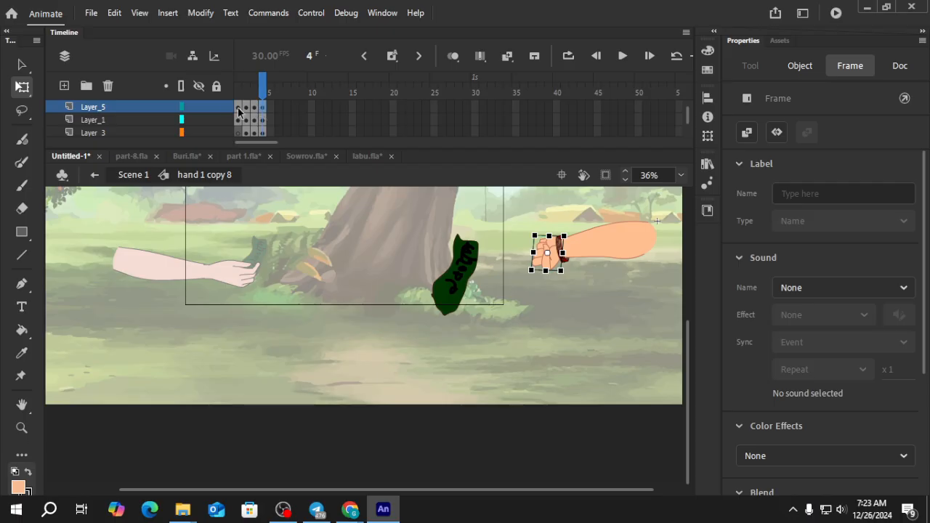
{"action": "left_click", "coordinate": [238, 108]}
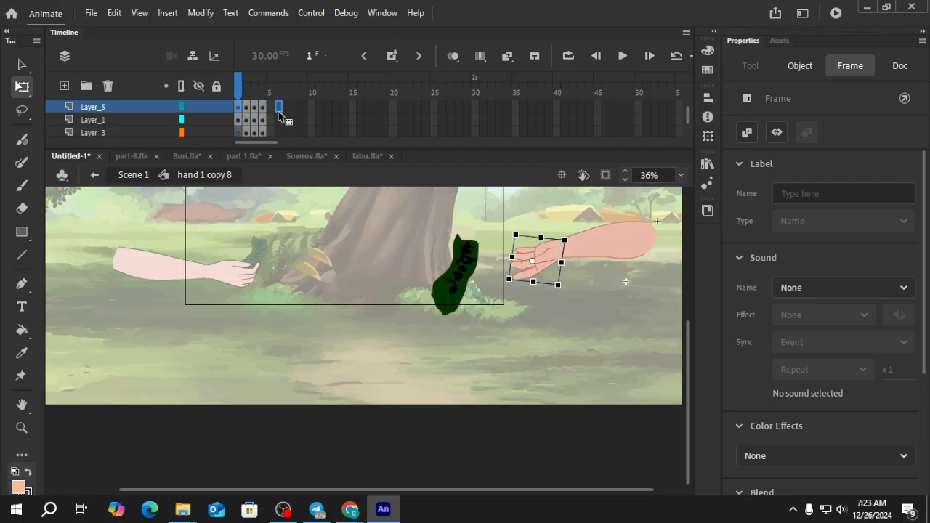
{"action": "left_click", "coordinate": [272, 109]}
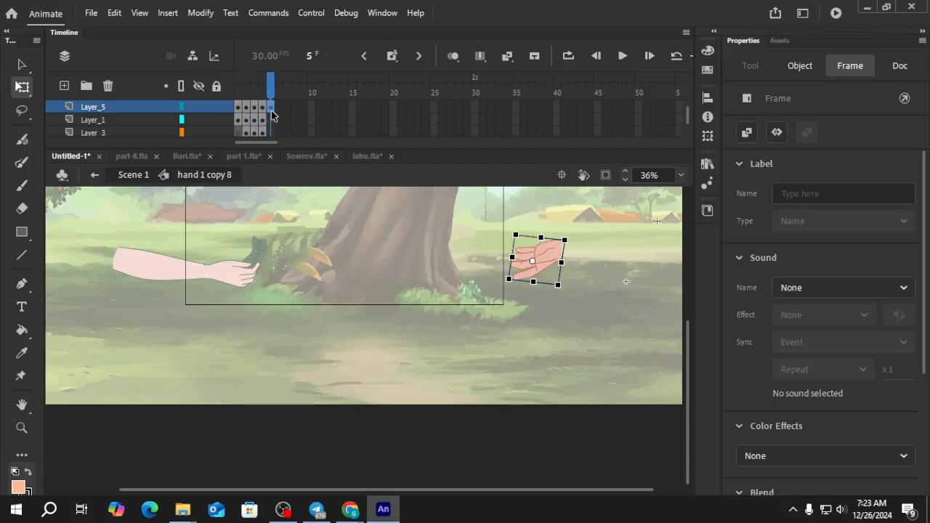
Extend the other layers of the arm symbol to frame 5 to bring in the forearm, bracelet and note.
{"action": "left_click_drag", "start_coordinate": [269, 112], "coordinate": [274, 161]}
{"action": "scroll", "coordinate": [290, 117], "scroll_direction": "up", "scroll_amount": 3}
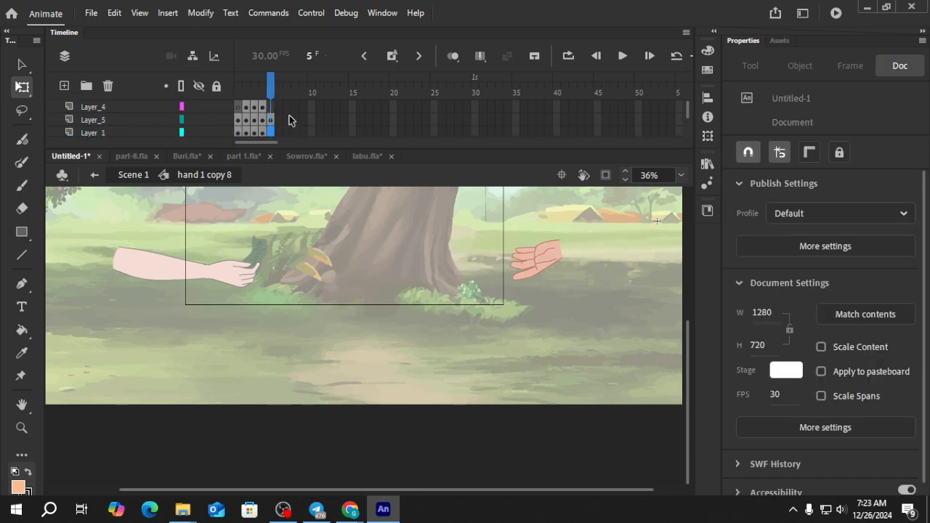
{"action": "scroll", "coordinate": [289, 116], "scroll_direction": "down", "scroll_amount": 1}
{"action": "scroll", "coordinate": [288, 116], "scroll_direction": "down", "scroll_amount": 1}
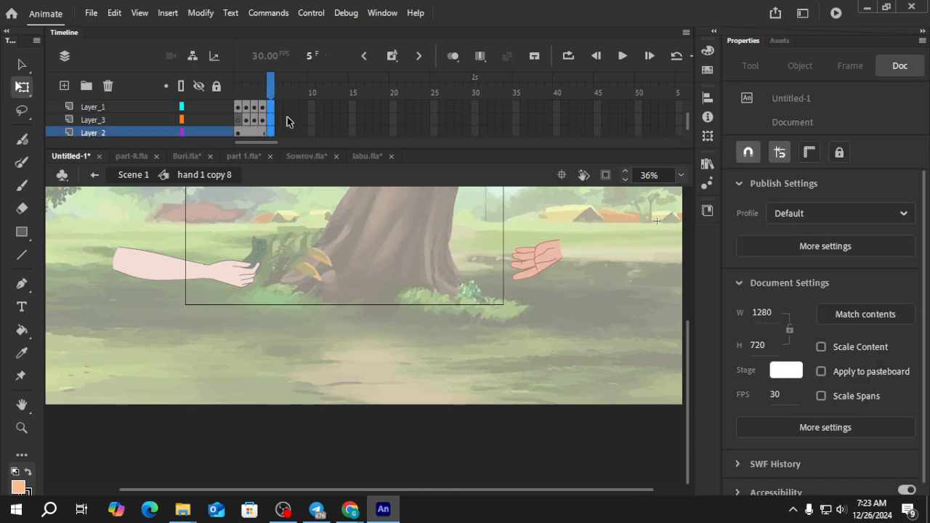
{"action": "key", "text": "F5"}
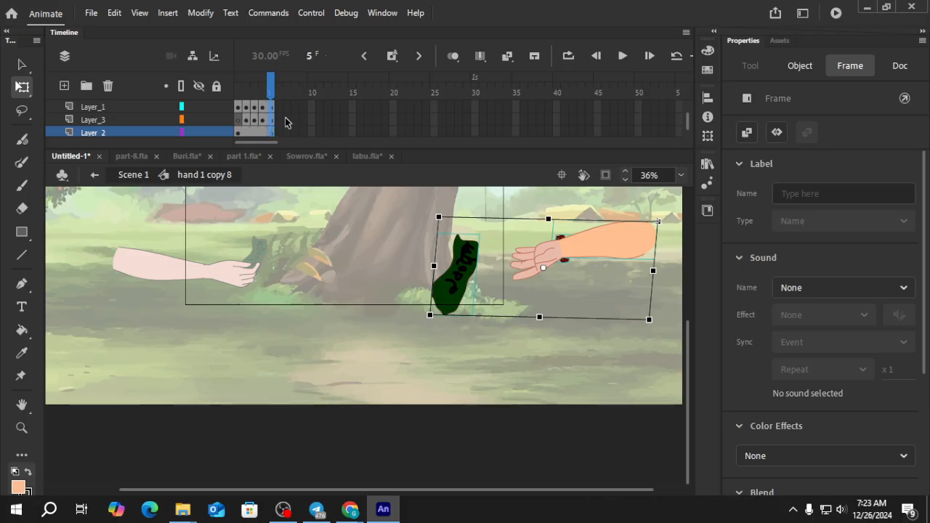
{"action": "scroll", "coordinate": [286, 123], "scroll_direction": "up", "scroll_amount": 2}
{"action": "left_click", "coordinate": [273, 109]}
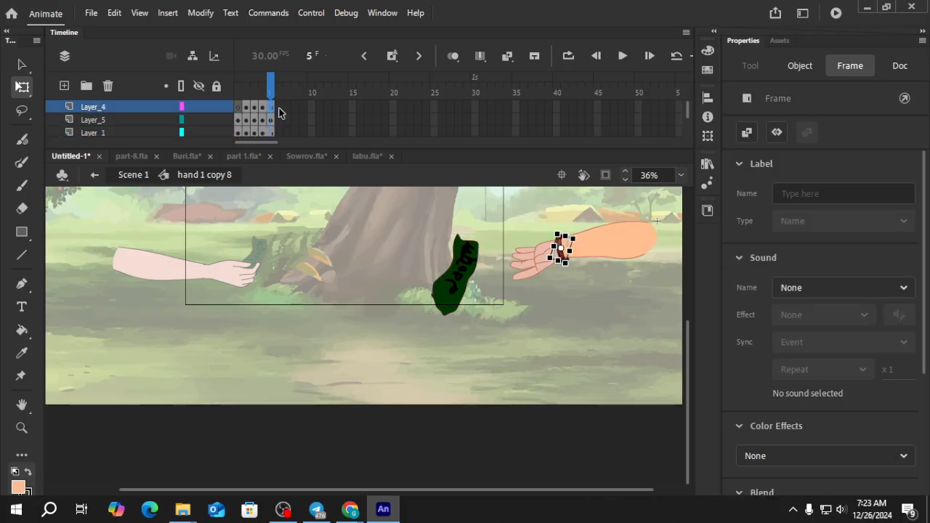
{"action": "left_click", "coordinate": [590, 306]}
{"action": "left_click", "coordinate": [604, 247]}
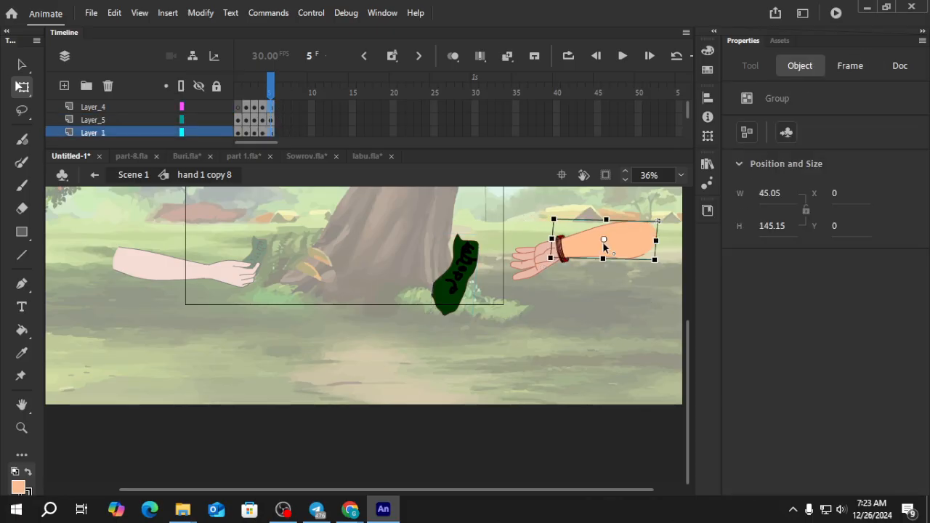
Try copying the forearm keyframe on Layer_1 from frame 1 to frame 5, and undo the copy.
{"action": "scroll", "coordinate": [275, 110], "scroll_direction": "down", "scroll_amount": 3}
{"action": "scroll", "coordinate": [270, 116], "scroll_direction": "up", "scroll_amount": 3}
{"action": "left_click", "coordinate": [247, 94]}
{"action": "left_click", "coordinate": [238, 94]}
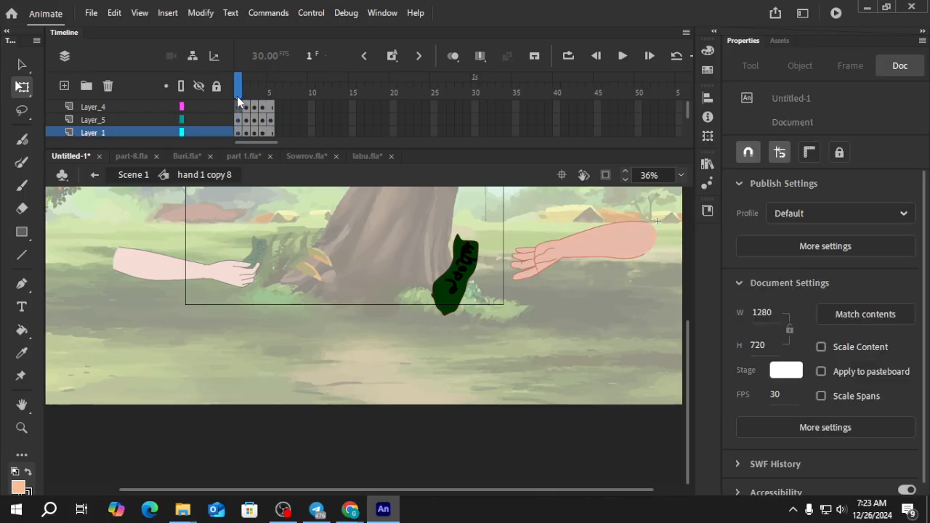
{"action": "scroll", "coordinate": [243, 114], "scroll_direction": "down", "scroll_amount": 2}
{"action": "left_click", "coordinate": [238, 108]}
{"action": "scroll", "coordinate": [243, 112], "scroll_direction": "up", "scroll_amount": 1}
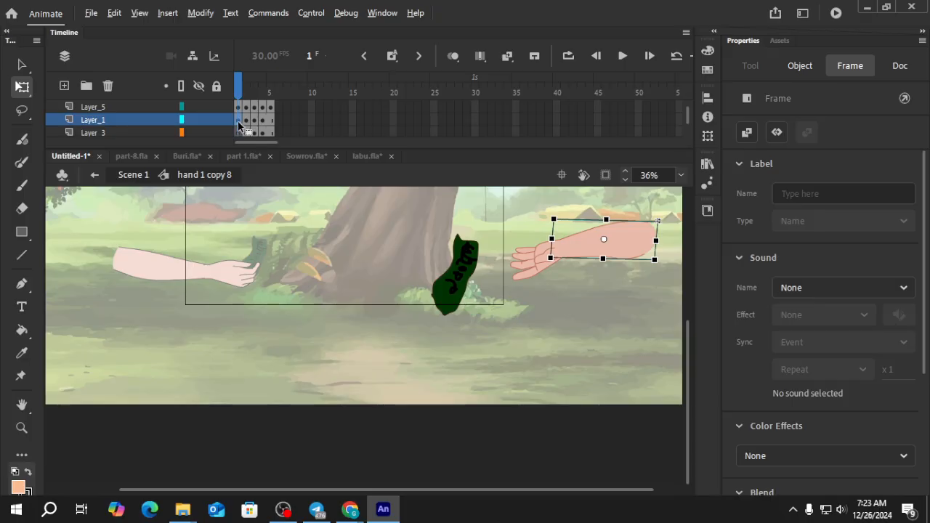
{"action": "left_click_drag", "start_coordinate": [239, 125], "coordinate": [271, 125]}
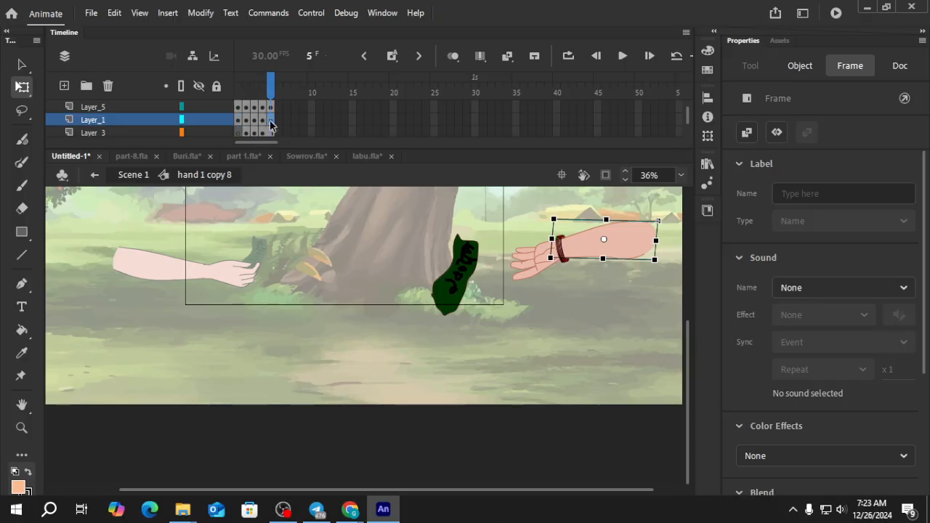
{"action": "key", "text": "ctrl+z"}
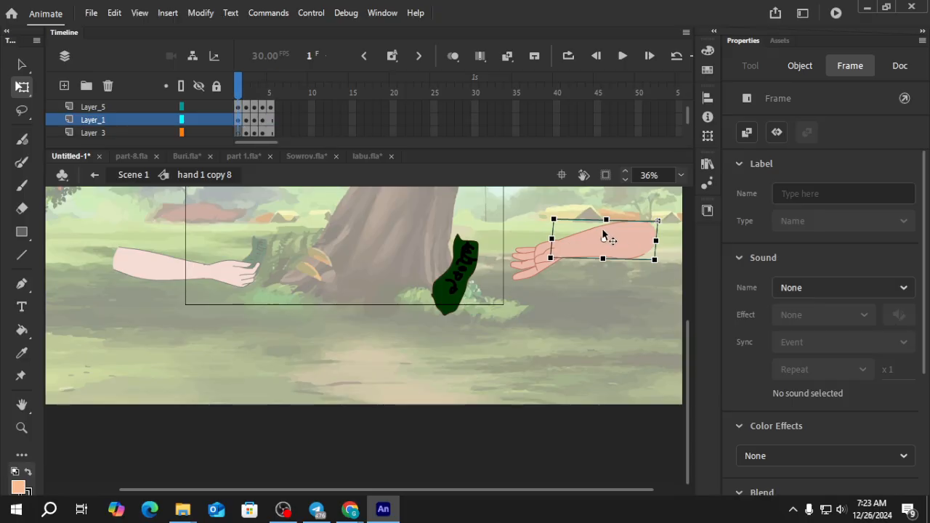
Copy the Layer_1 forearm keyframe from frame 1 onto frame 5 to match the forearm's color to the hand.
{"action": "scroll", "coordinate": [254, 124], "scroll_direction": "up", "scroll_amount": 1}
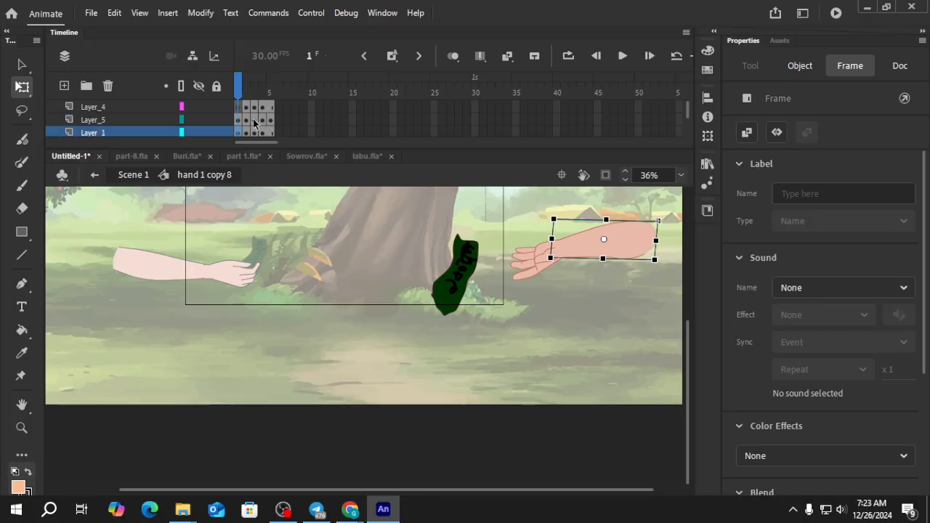
{"action": "left_click", "coordinate": [239, 120]}
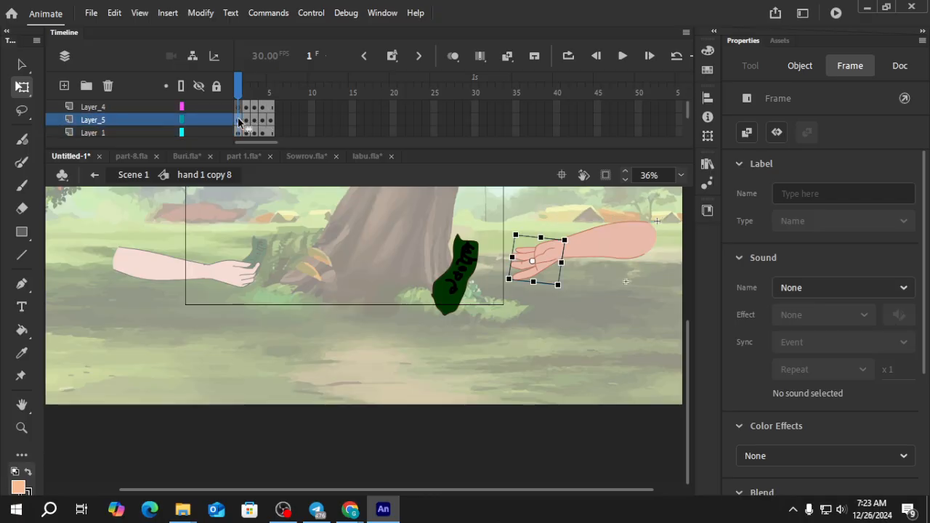
{"action": "scroll", "coordinate": [239, 122], "scroll_direction": "down", "scroll_amount": 1}
{"action": "left_click", "coordinate": [239, 120]}
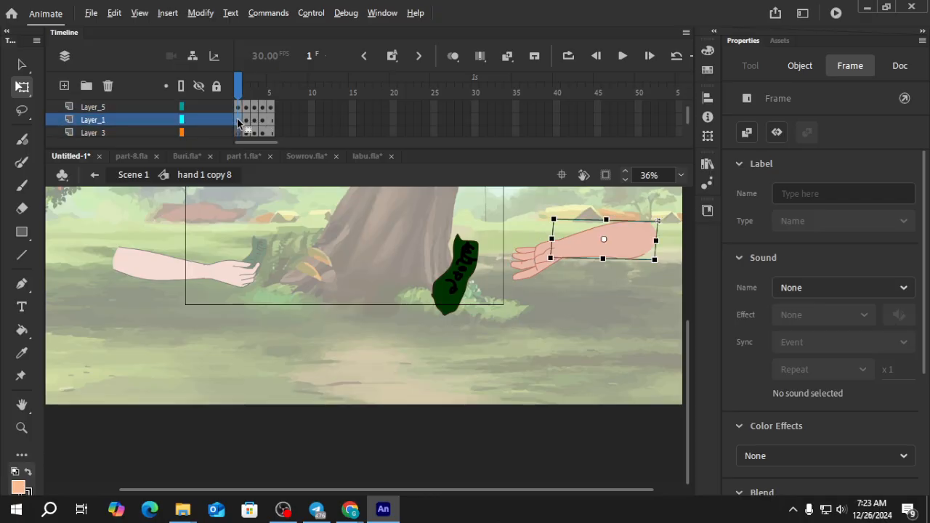
{"action": "left_click_drag", "start_coordinate": [238, 123], "coordinate": [271, 125]}
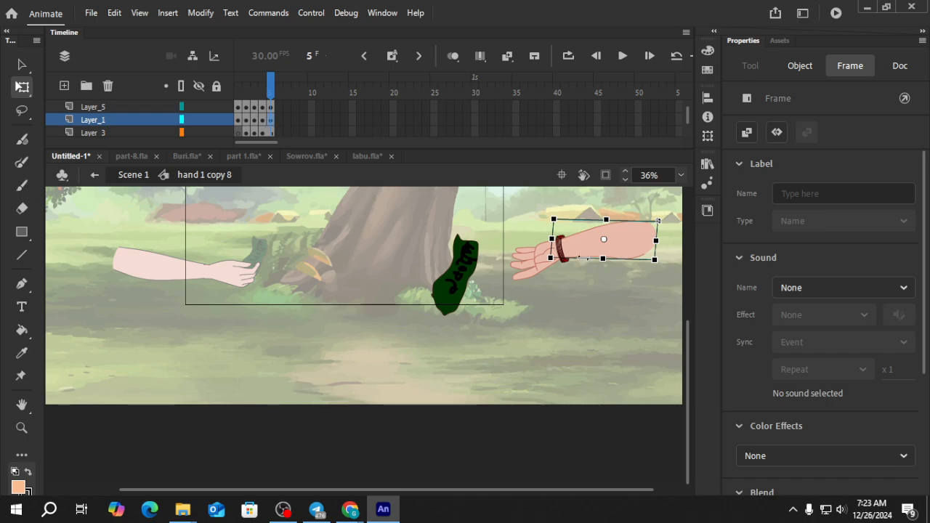
Check the bracelet and forearm at frame 5 of the arm symbol against the forearm at frame 1.
{"action": "left_click", "coordinate": [579, 300]}
{"action": "left_click", "coordinate": [561, 249]}
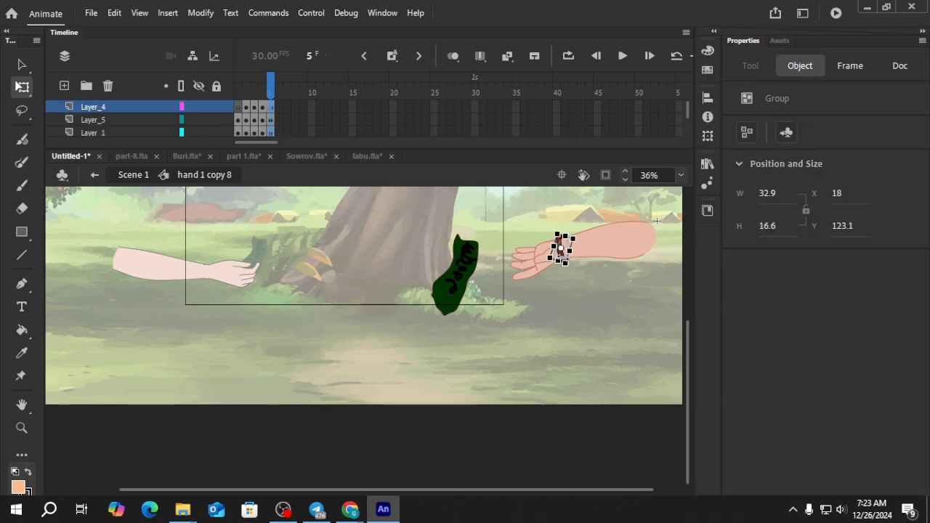
{"action": "scroll", "coordinate": [276, 120], "scroll_direction": "down", "scroll_amount": 2}
{"action": "scroll", "coordinate": [276, 122], "scroll_direction": "up", "scroll_amount": 1}
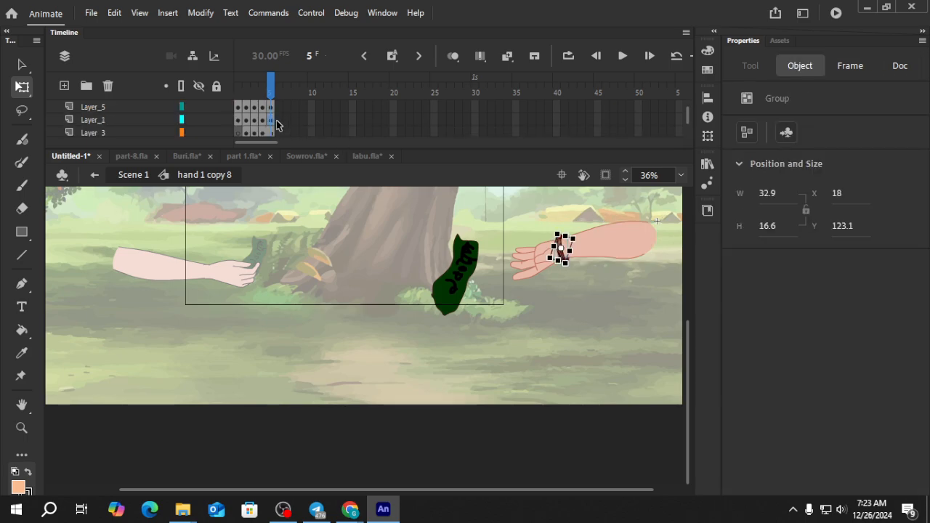
{"action": "left_click", "coordinate": [271, 121]}
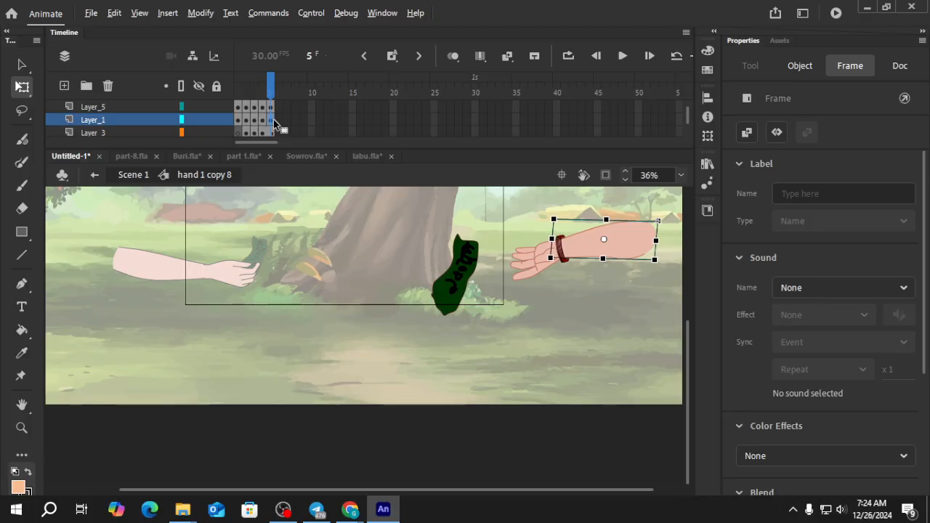
{"action": "left_click", "coordinate": [239, 121]}
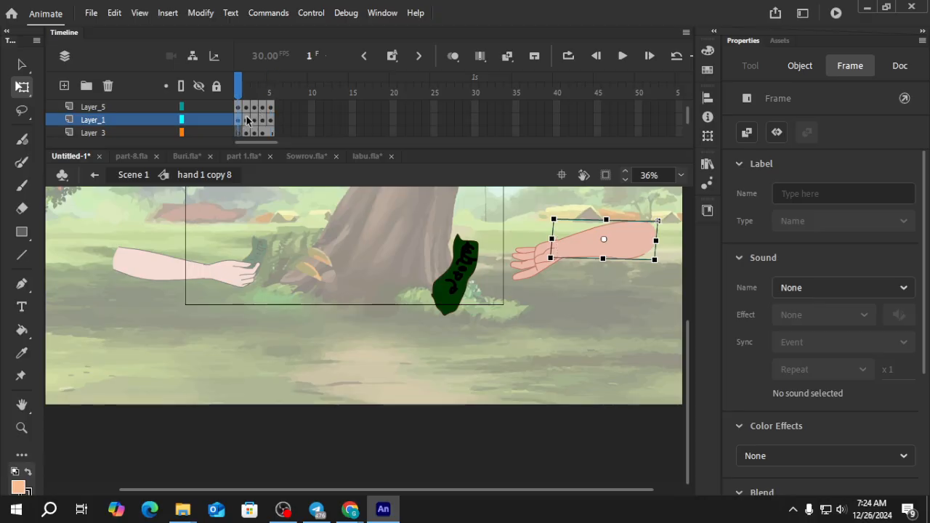
{"action": "left_click_drag", "start_coordinate": [240, 124], "coordinate": [173, 98]}
{"action": "left_click", "coordinate": [237, 123]}
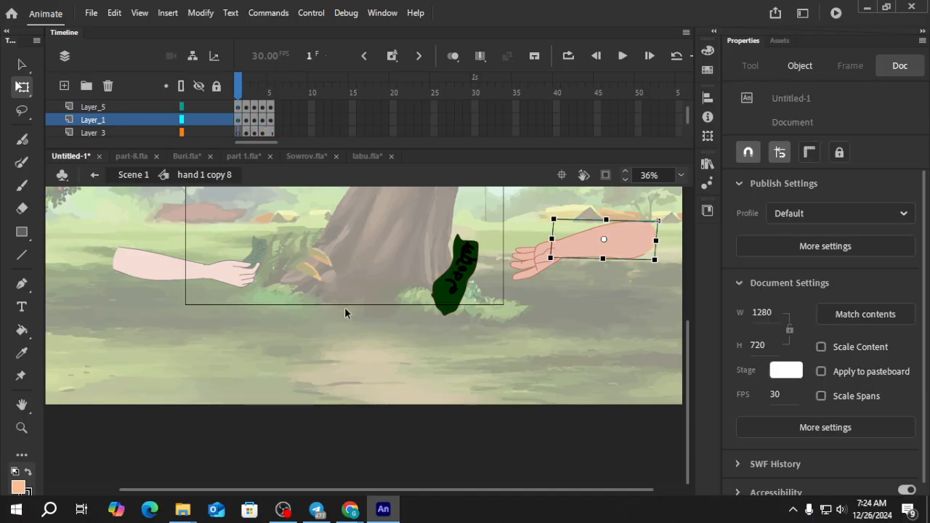
Return to Scene 1 and delete the pasted hand 1 copy 8 arm together with its note.
{"action": "double_click", "coordinate": [272, 345]}
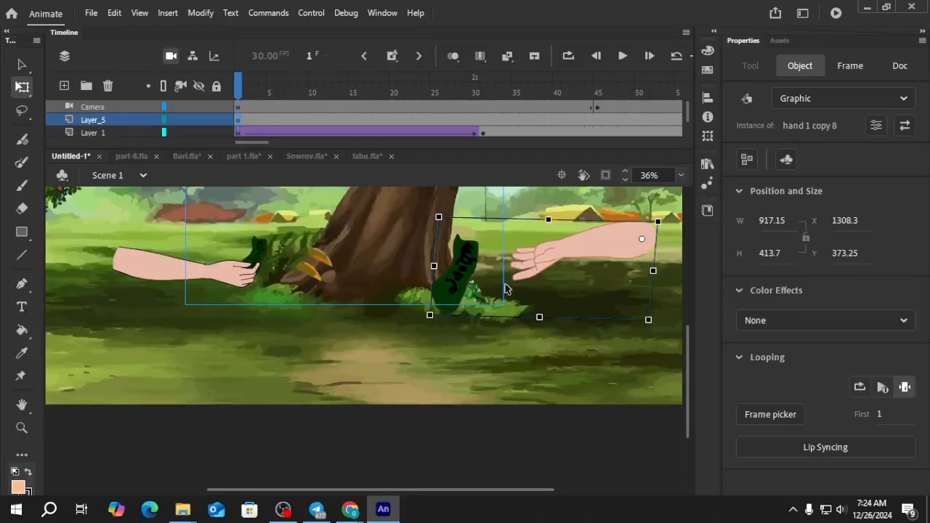
{"action": "key", "text": "Delete"}
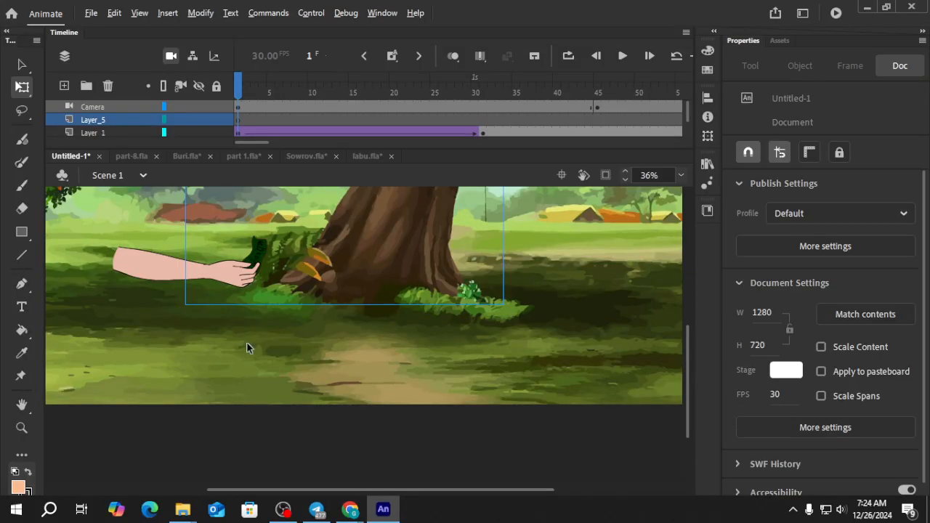
{"action": "scroll", "coordinate": [246, 347], "scroll_direction": "down", "scroll_amount": 1}
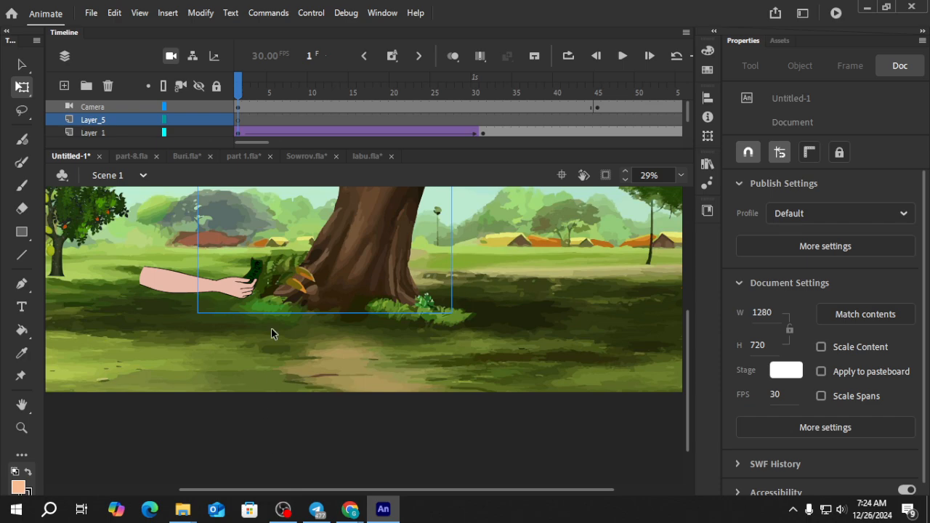
{"action": "left_click", "coordinate": [241, 288]}
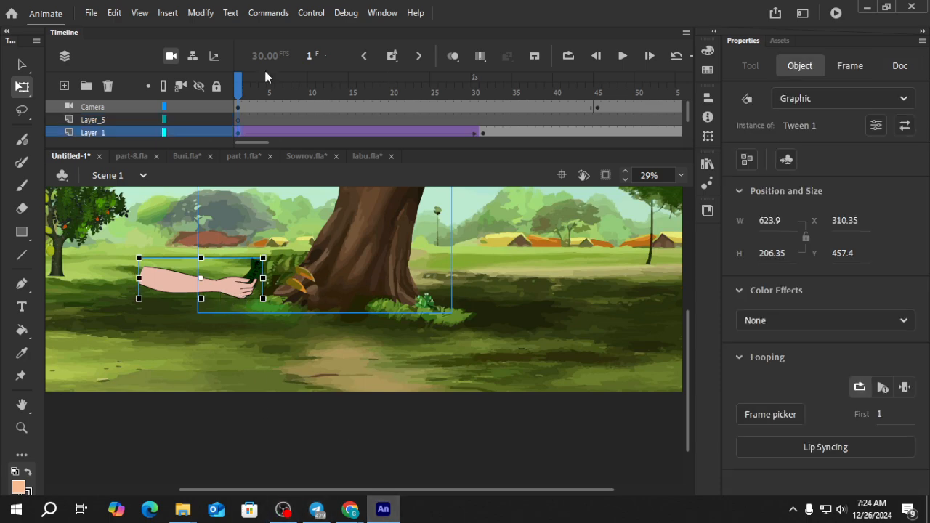
Look over the characters in Sowrov.fla and part-8.fla for a suitable receiving arm.
{"action": "left_click", "coordinate": [300, 157]}
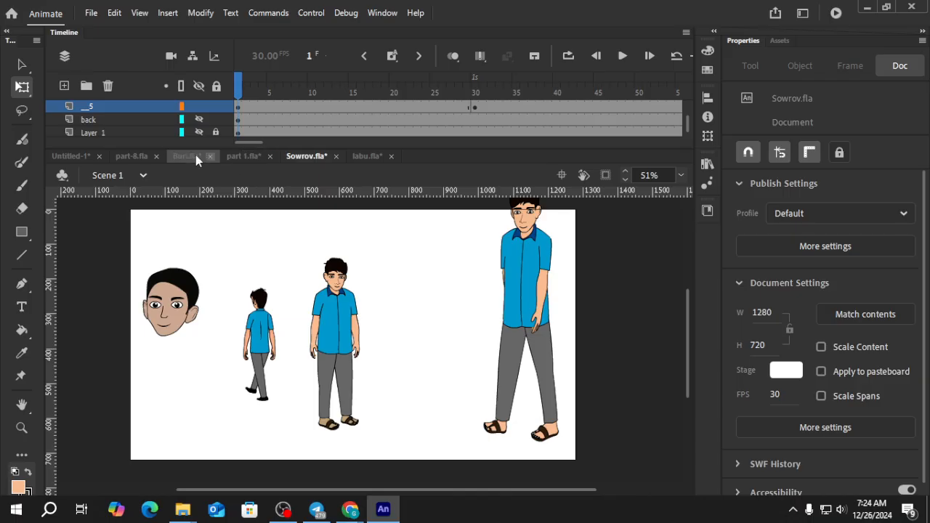
{"action": "left_click", "coordinate": [129, 156]}
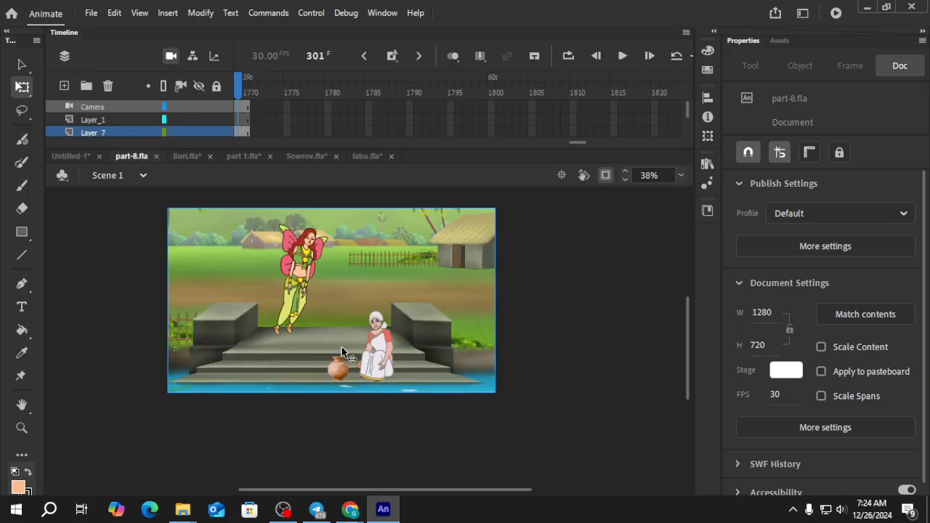
{"action": "scroll", "coordinate": [291, 282], "scroll_direction": "up", "scroll_amount": 5}
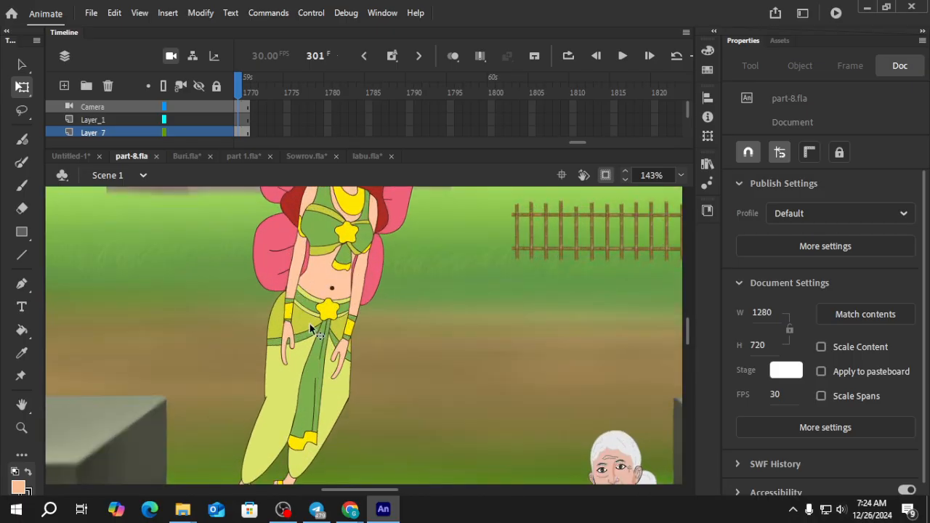
{"action": "scroll", "coordinate": [304, 318], "scroll_direction": "up", "scroll_amount": 1}
{"action": "scroll", "coordinate": [305, 317], "scroll_direction": "down", "scroll_amount": 1}
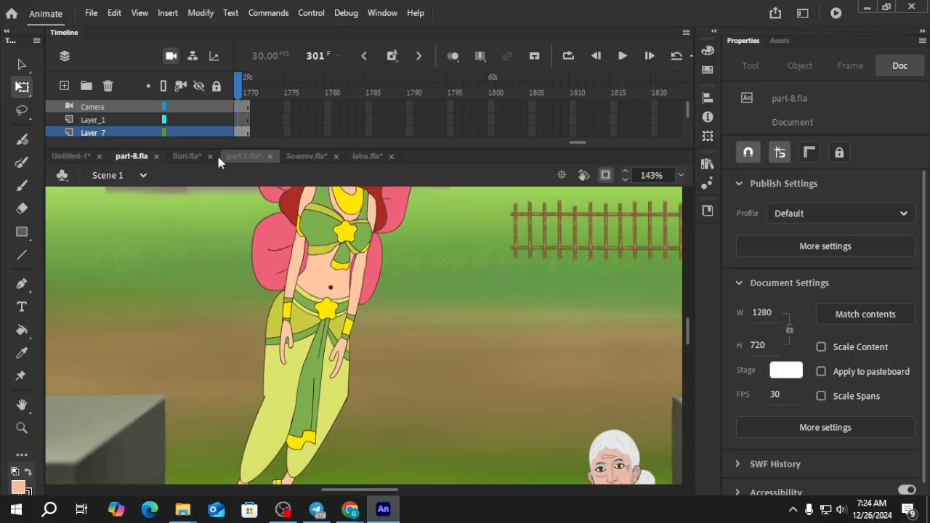
Switch to Buri.fla, return to Scene 1 and look over the arms of the seated old-woman figures.
{"action": "left_click", "coordinate": [191, 155]}
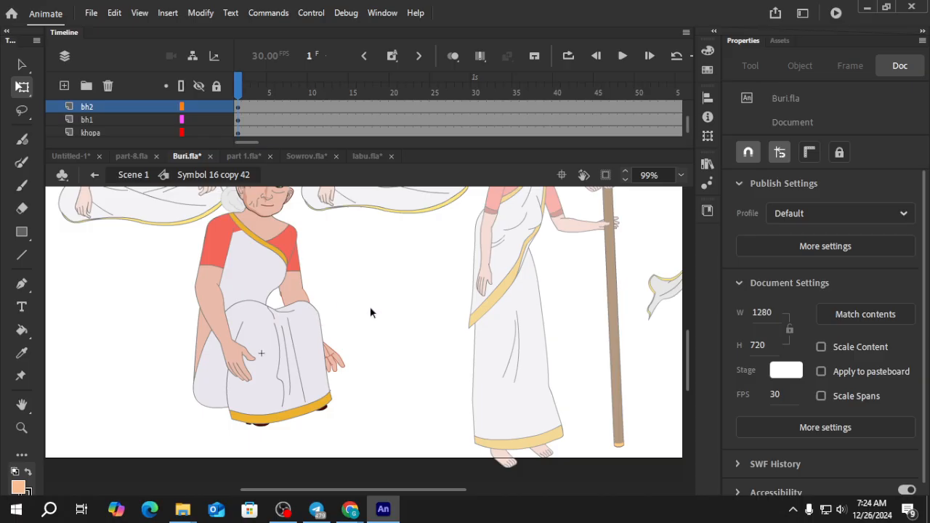
{"action": "double_click", "coordinate": [370, 313]}
{"action": "scroll", "coordinate": [259, 305], "scroll_direction": "down", "scroll_amount": 2}
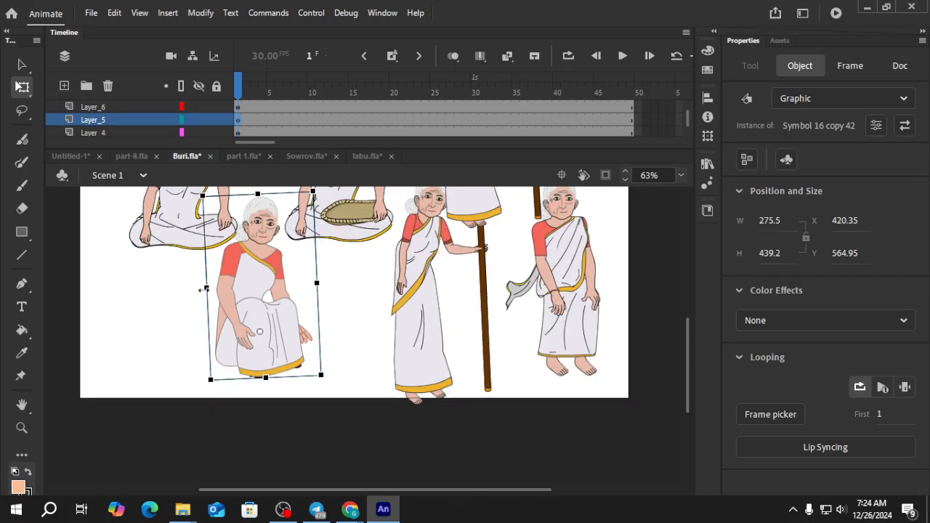
{"action": "scroll", "coordinate": [224, 263], "scroll_direction": "up", "scroll_amount": 3}
{"action": "left_click", "coordinate": [241, 271]}
{"action": "scroll", "coordinate": [228, 288], "scroll_direction": "up", "scroll_amount": 2}
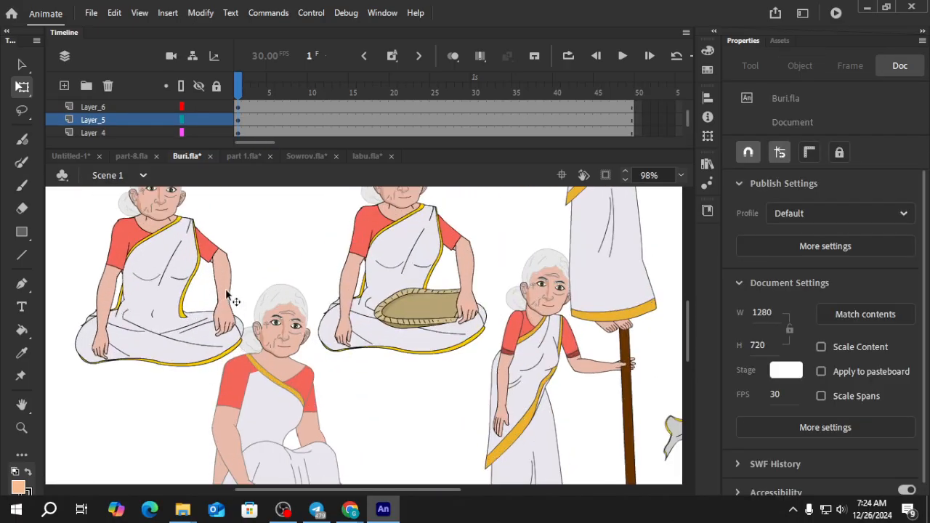
Open the seated woman without the tray and inspect the drawing inside the hand resting on her knee.
{"action": "double_click", "coordinate": [227, 295]}
{"action": "left_click", "coordinate": [227, 300]}
{"action": "double_click", "coordinate": [225, 317]}
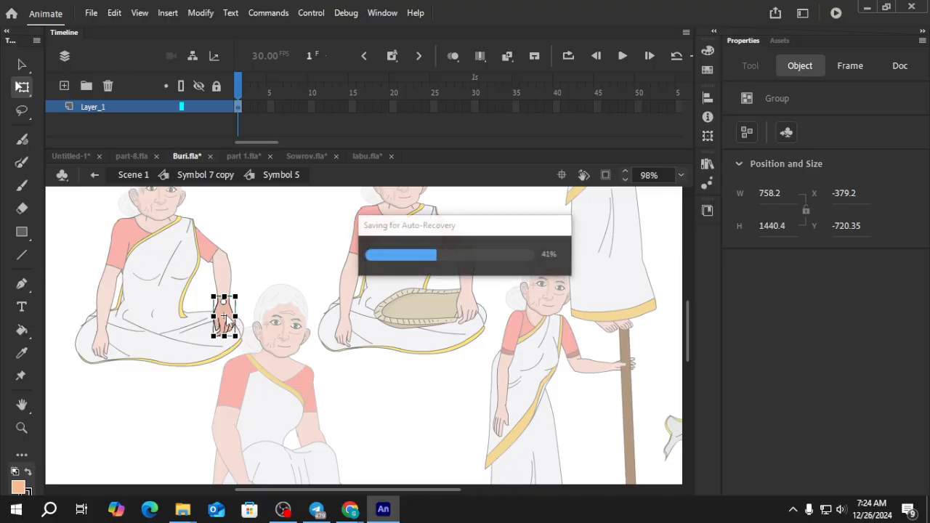
{"action": "left_click", "coordinate": [266, 311]}
{"action": "left_click", "coordinate": [225, 317]}
{"action": "double_click", "coordinate": [227, 319]}
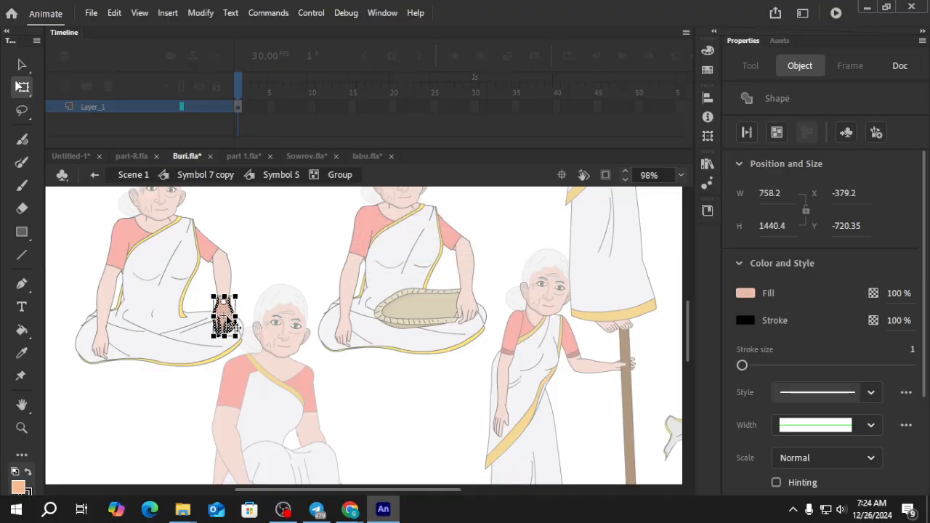
{"action": "double_click", "coordinate": [269, 275]}
{"action": "double_click", "coordinate": [268, 275]}
Copy the seated woman's forearm and hand together, and undo the trial move that pulled them aside.
{"action": "left_click", "coordinate": [223, 314]}
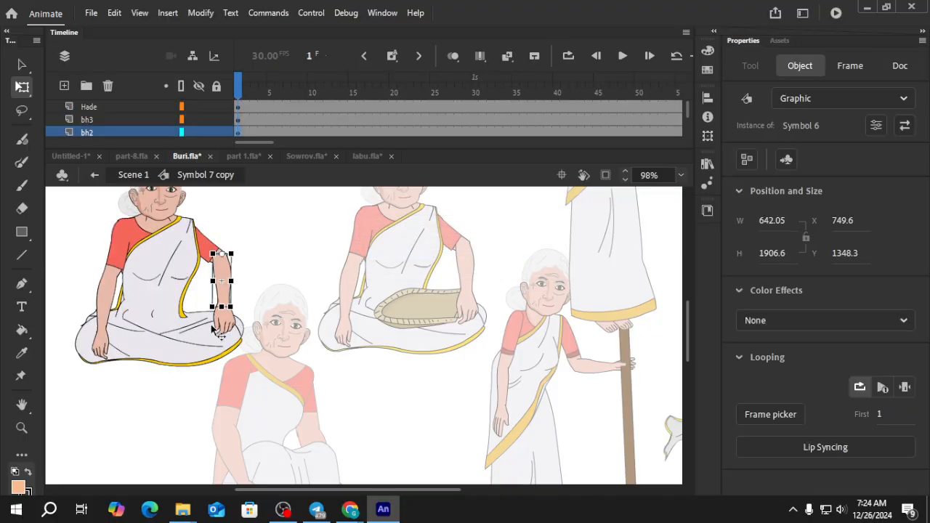
{"action": "left_click_drag", "start_coordinate": [226, 275], "coordinate": [279, 273]}
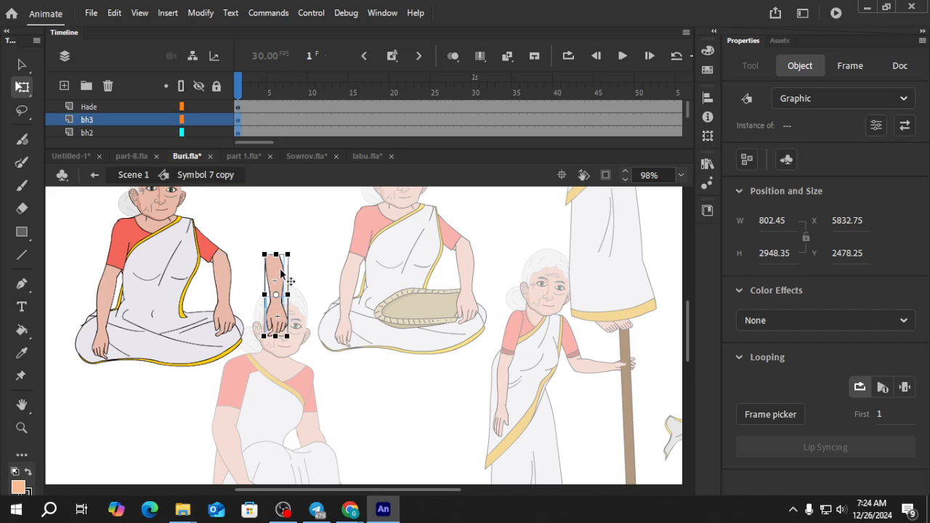
{"action": "key", "text": "ctrl+z"}
Paste the copied forearm and hand in place on Layer_5 at frame 1 of Untitled-1.
{"action": "left_click", "coordinate": [86, 161]}
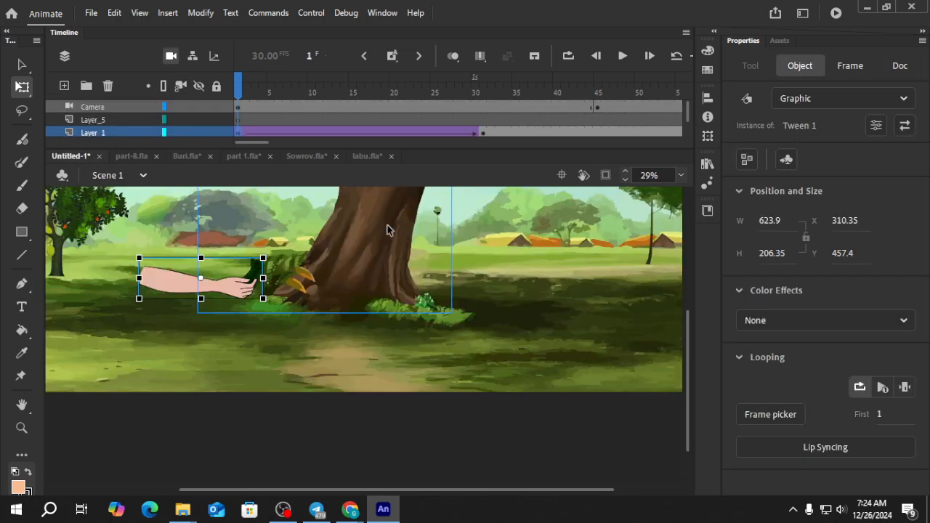
{"action": "left_click", "coordinate": [377, 286]}
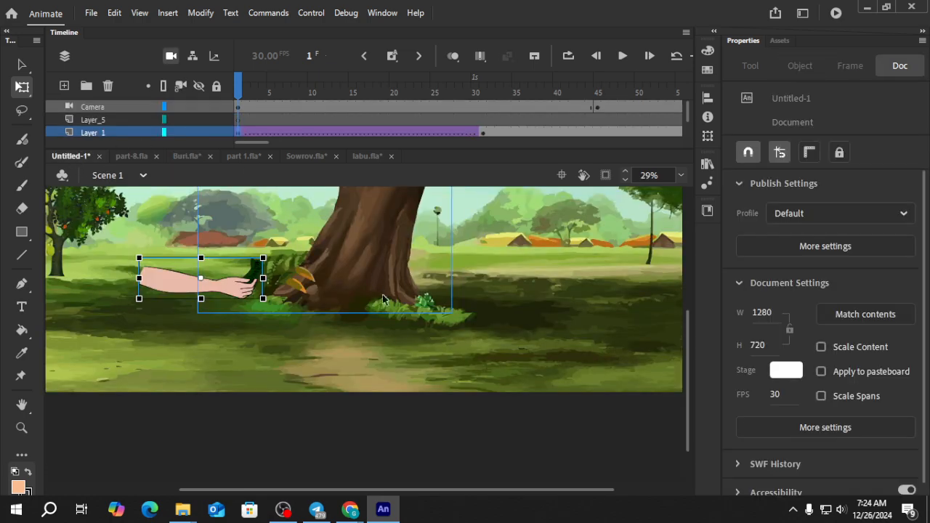
{"action": "left_click", "coordinate": [356, 340]}
{"action": "left_click", "coordinate": [240, 119]}
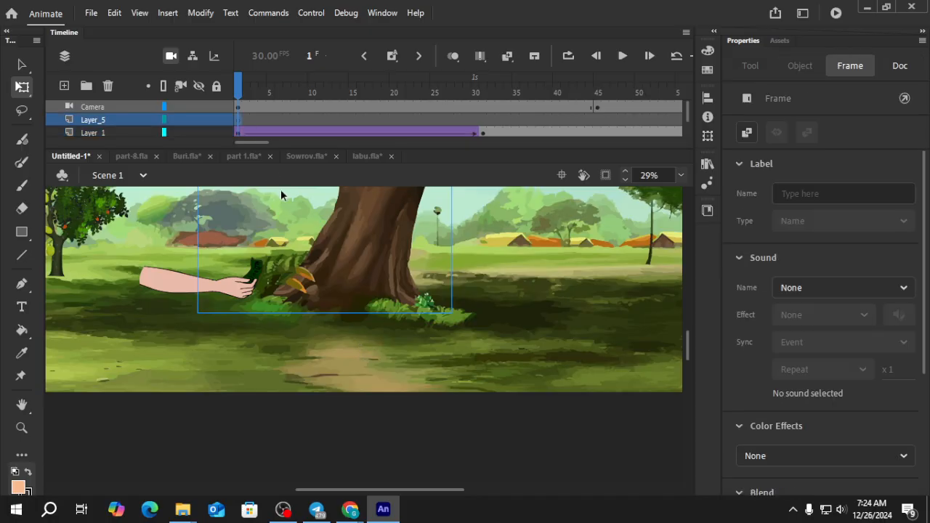
{"action": "key", "text": "ctrl+shift+v"}
{"action": "scroll", "coordinate": [334, 348], "scroll_direction": "down", "scroll_amount": 4}
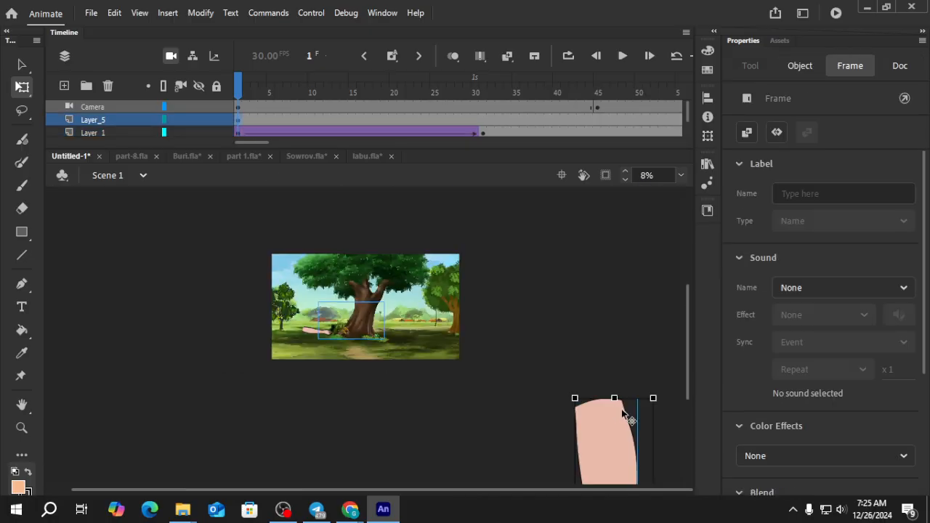
Turn the pasted arm horizontal with its fingers facing the note-holding hand and shrink it to about 1987 px wide.
{"action": "left_click_drag", "start_coordinate": [573, 403], "coordinate": [490, 249]}
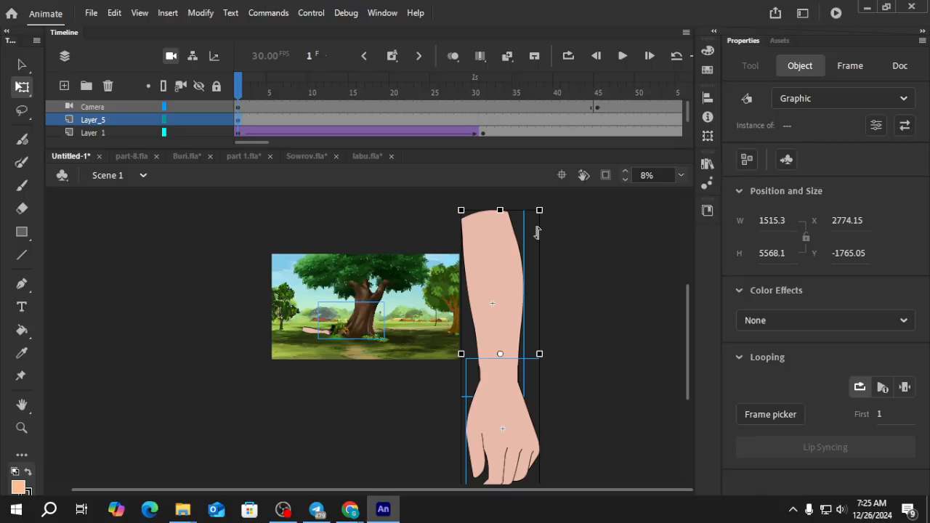
{"action": "left_click_drag", "start_coordinate": [538, 212], "coordinate": [511, 301]}
{"action": "left_click_drag", "start_coordinate": [491, 415], "coordinate": [452, 385]}
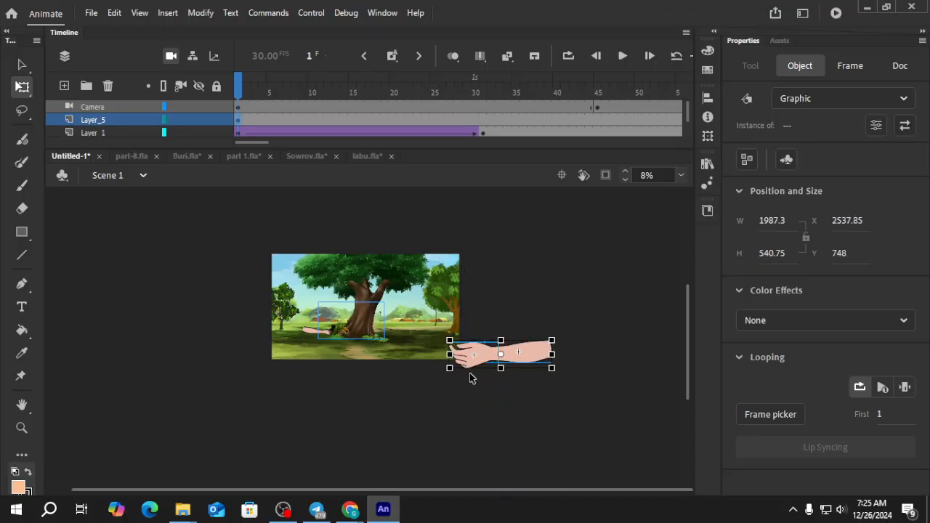
Shrink the receiving arm further to about 646 px wide and place it beside the tree trunk, just outside the camera frame.
{"action": "scroll", "coordinate": [465, 374], "scroll_direction": "up", "scroll_amount": 2}
{"action": "left_click_drag", "start_coordinate": [566, 345], "coordinate": [436, 286]}
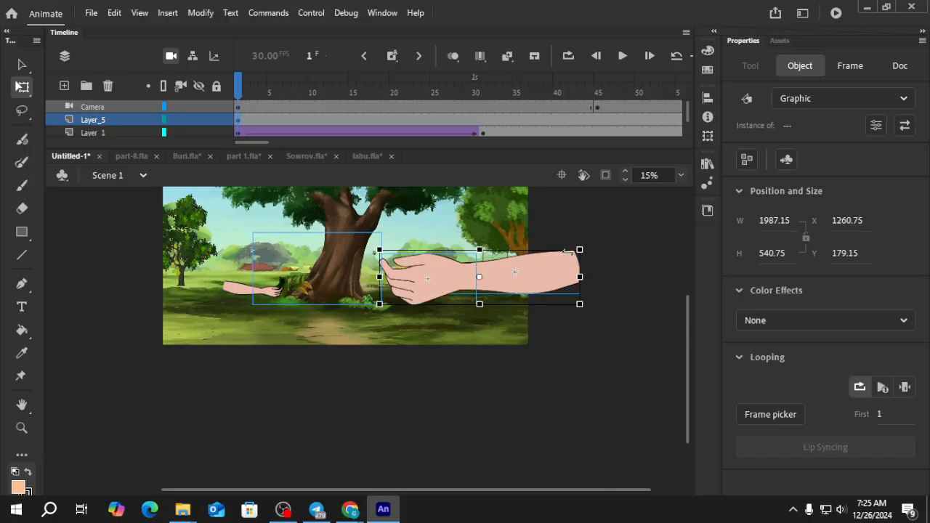
{"action": "left_click_drag", "start_coordinate": [581, 250], "coordinate": [539, 266]}
{"action": "scroll", "coordinate": [429, 292], "scroll_direction": "up", "scroll_amount": 2}
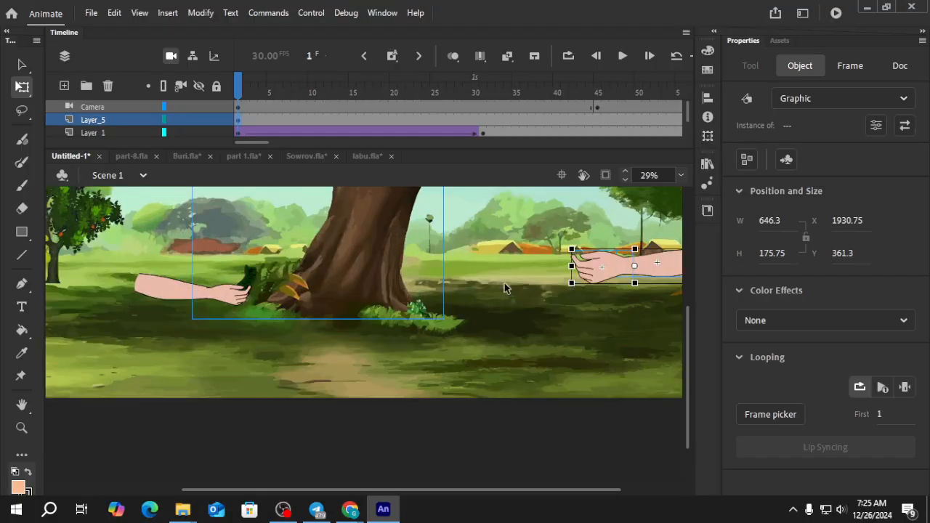
{"action": "left_click_drag", "start_coordinate": [596, 270], "coordinate": [476, 277]}
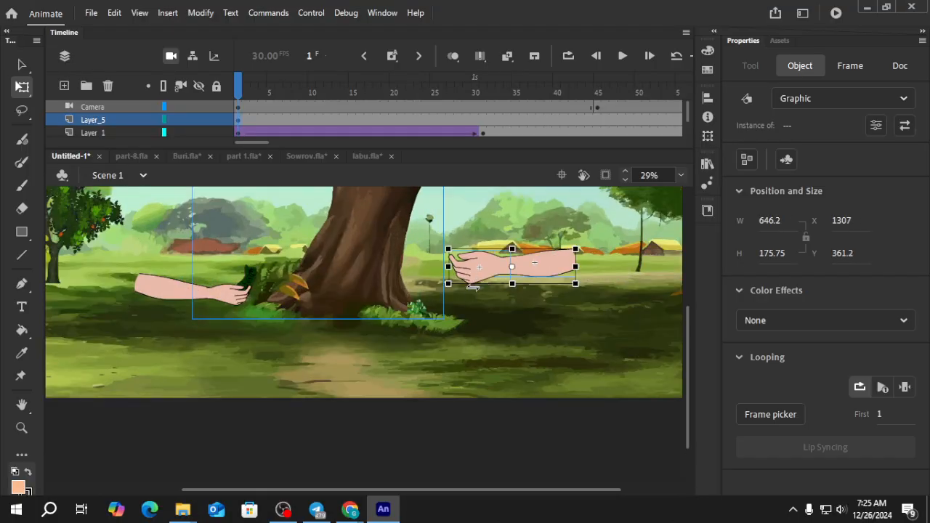
{"action": "scroll", "coordinate": [476, 283], "scroll_direction": "down", "scroll_amount": 1}
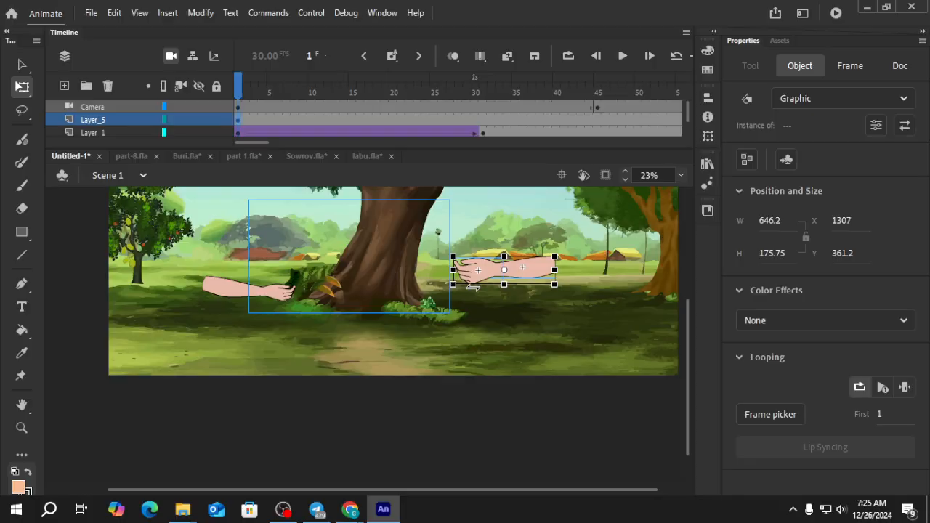
Check the receiving arm's hand and forearm pieces, and enlarge the timeline to show all the layers.
{"action": "left_click", "coordinate": [518, 231]}
{"action": "left_click", "coordinate": [476, 272]}
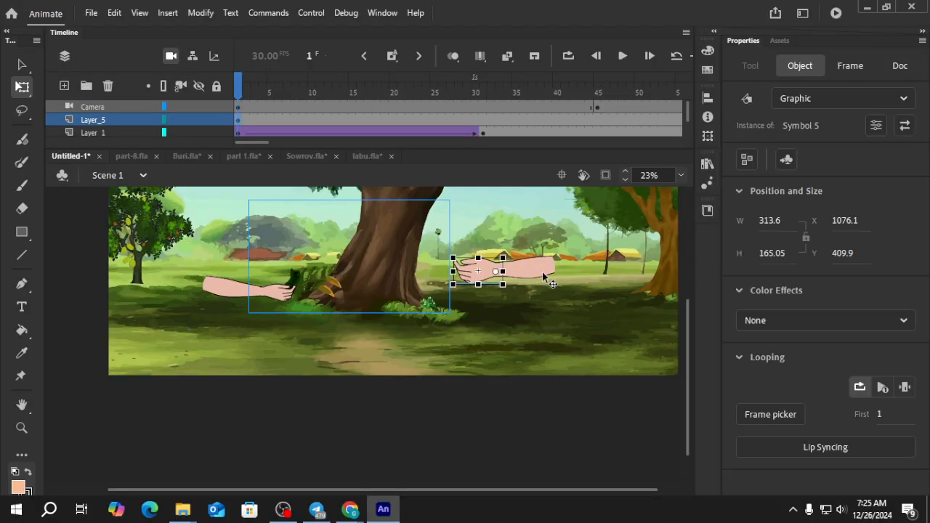
{"action": "left_click", "coordinate": [542, 271]}
{"action": "left_click", "coordinate": [471, 285]}
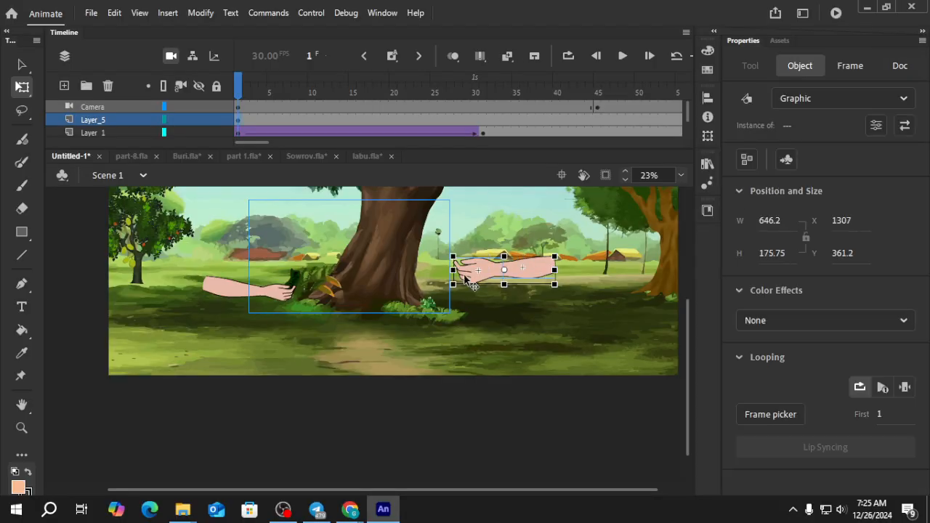
{"action": "left_click", "coordinate": [508, 313]}
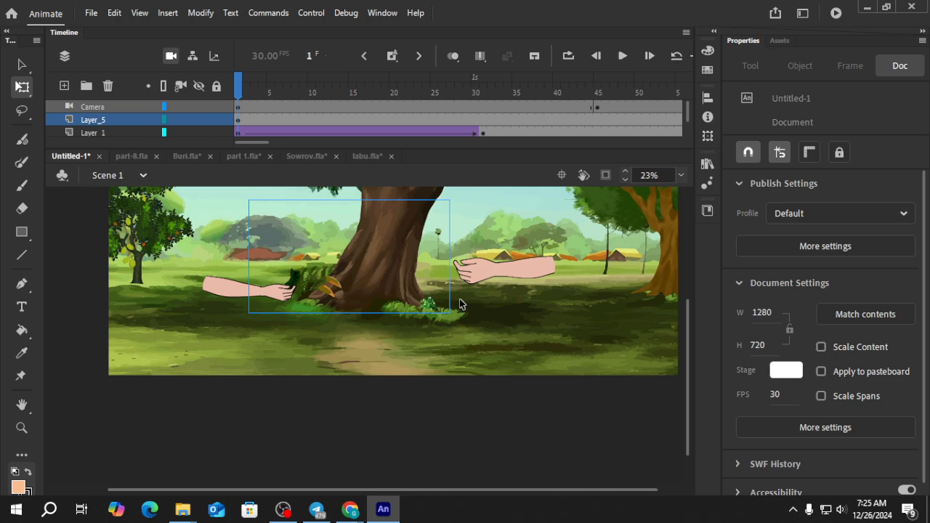
{"action": "left_click_drag", "start_coordinate": [419, 150], "coordinate": [414, 174]}
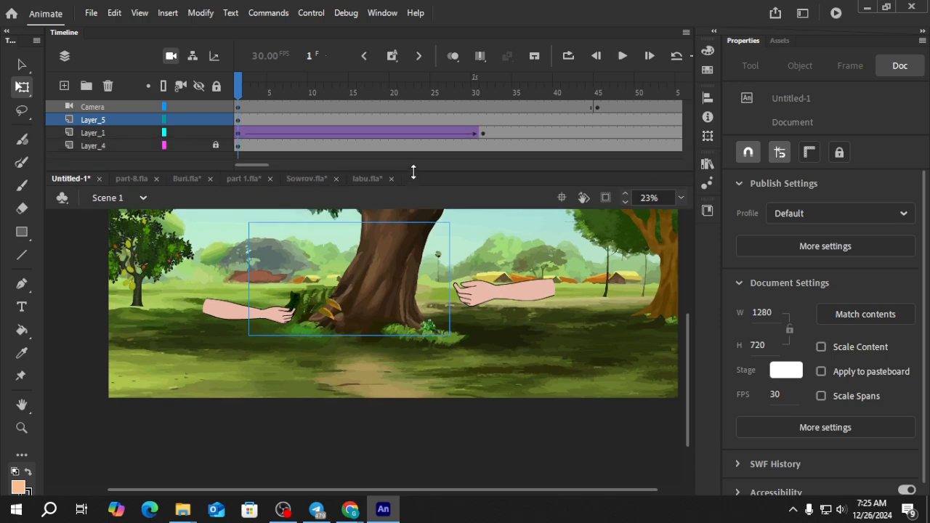
{"action": "left_click", "coordinate": [485, 299]}
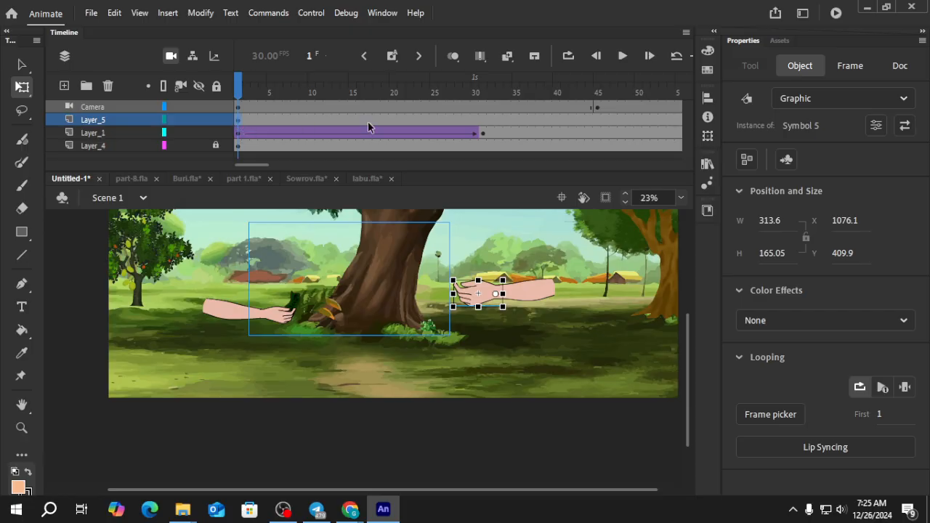
Keyframe the receiving arm on Layer_5 at frame 45, shrunk to about 780 px wide and placed over the giving hand.
{"action": "left_click", "coordinate": [596, 91]}
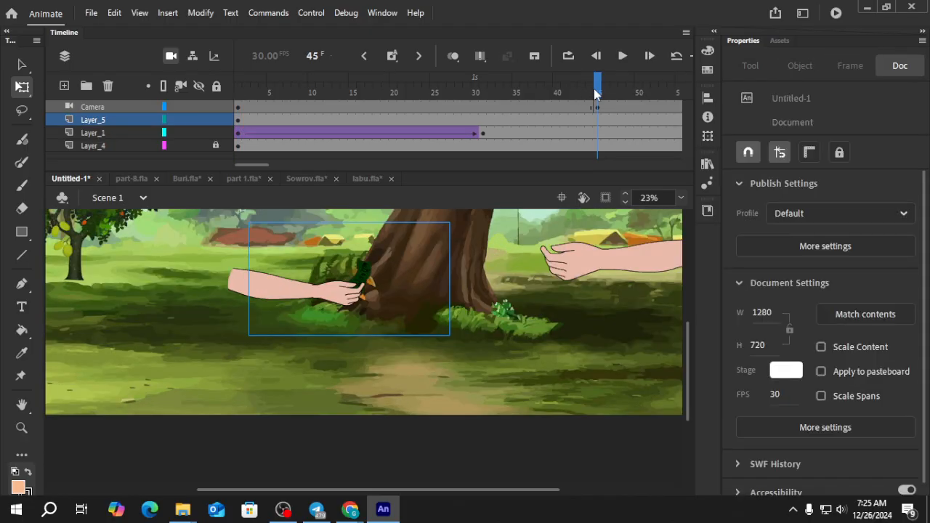
{"action": "left_click", "coordinate": [569, 251]}
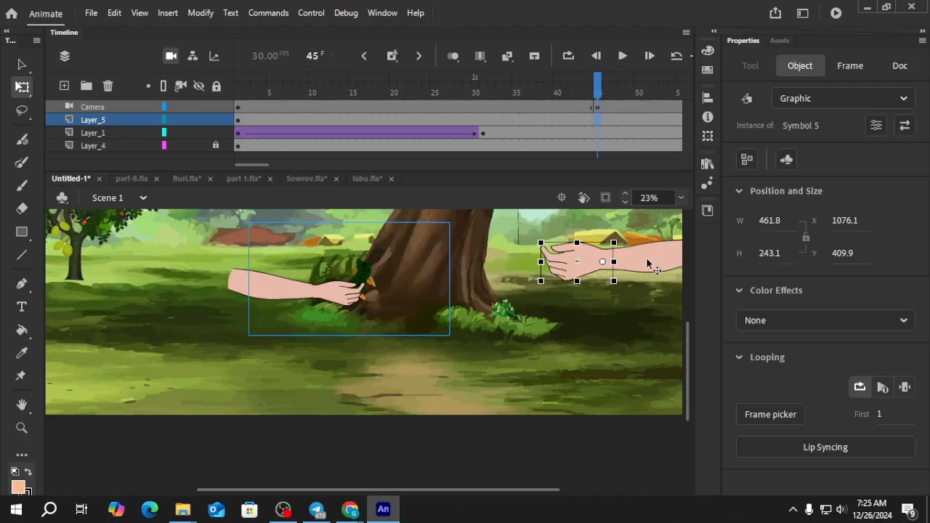
{"action": "left_click", "coordinate": [647, 255], "text": "shift"}
{"action": "scroll", "coordinate": [632, 255], "scroll_direction": "down", "scroll_amount": 3}
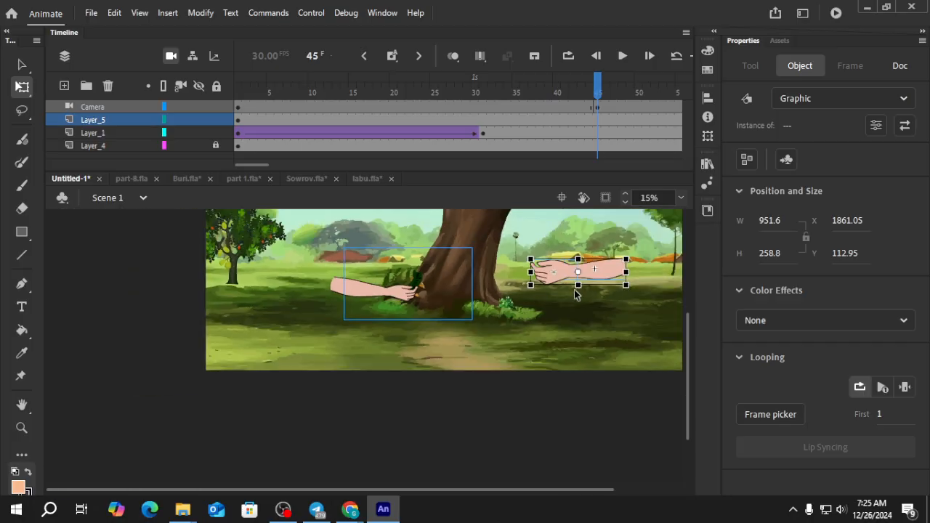
{"action": "left_click_drag", "start_coordinate": [626, 259], "coordinate": [476, 290]}
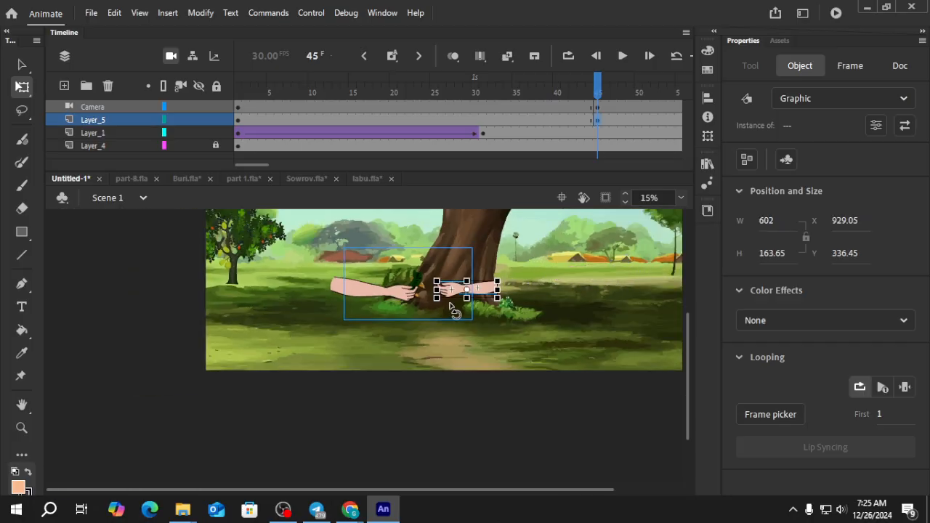
{"action": "scroll", "coordinate": [465, 305], "scroll_direction": "up", "scroll_amount": 4}
{"action": "left_click_drag", "start_coordinate": [545, 258], "coordinate": [483, 266]}
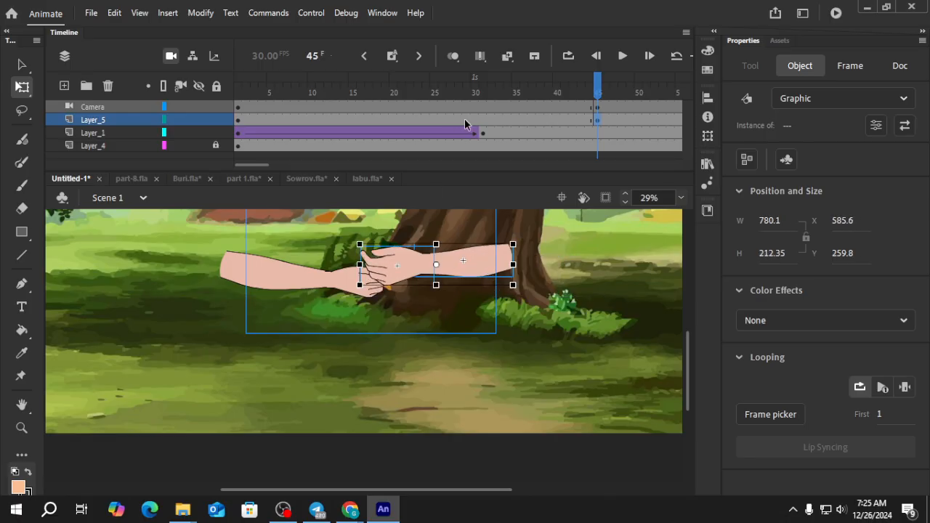
Create a classic tween for the receiving arm on Layer_5 and move its starting keyframe to frame 15.
{"action": "left_click", "coordinate": [465, 119]}
{"action": "left_click", "coordinate": [506, 58]}
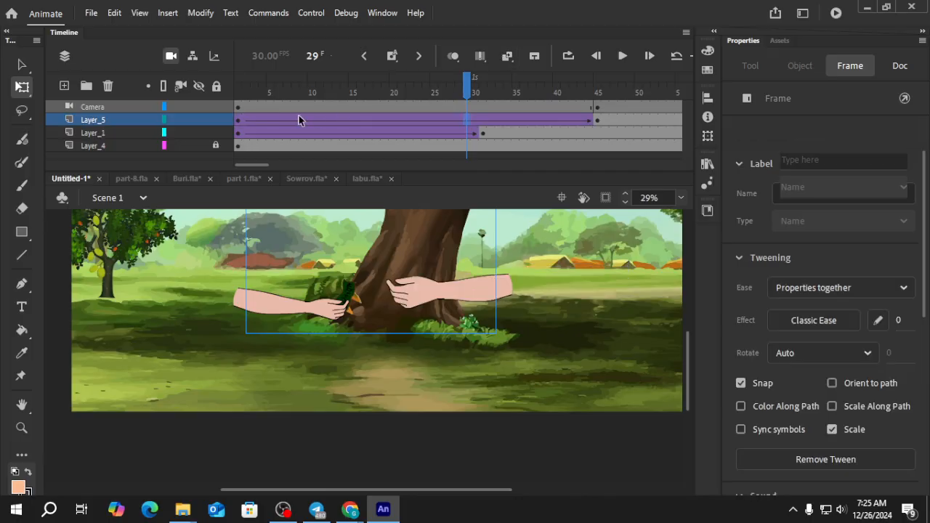
{"action": "left_click", "coordinate": [238, 124]}
{"action": "left_click_drag", "start_coordinate": [238, 122], "coordinate": [598, 162]}
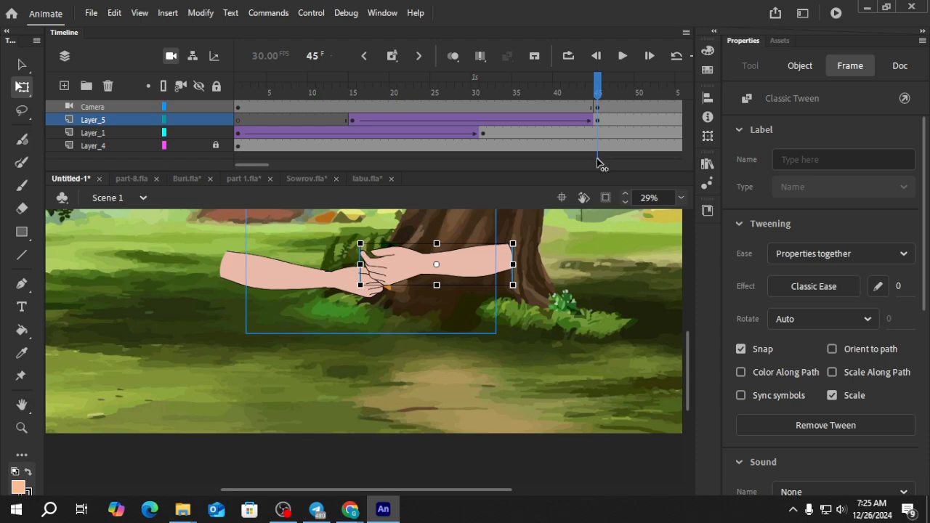
Examine the giving arm at frame 45, including the hand symbol nested inside it and that symbol's frames.
{"action": "left_click", "coordinate": [594, 308]}
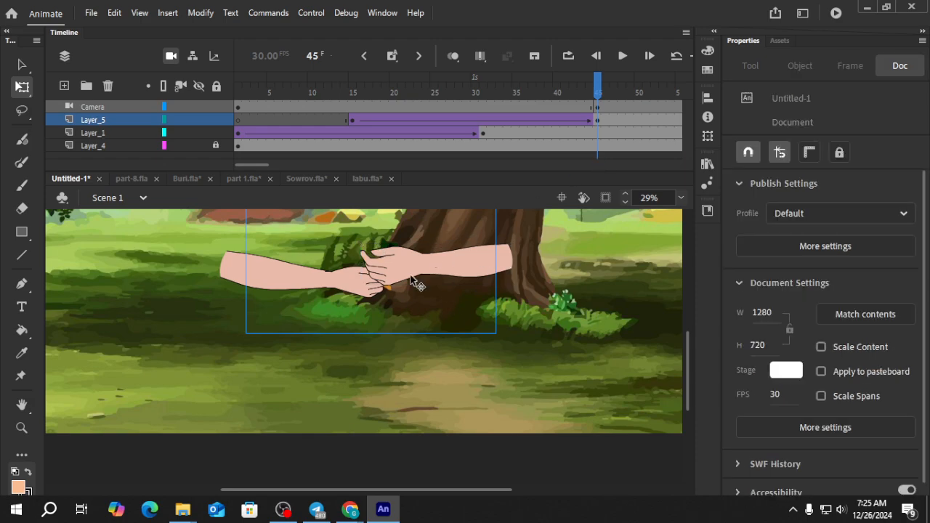
{"action": "left_click", "coordinate": [360, 290]}
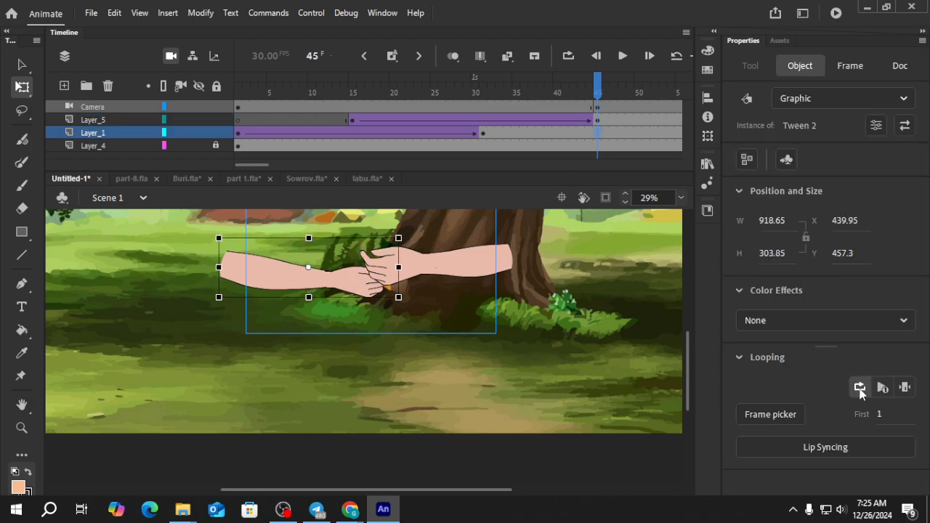
{"action": "double_click", "coordinate": [367, 292]}
{"action": "left_click", "coordinate": [356, 346]}
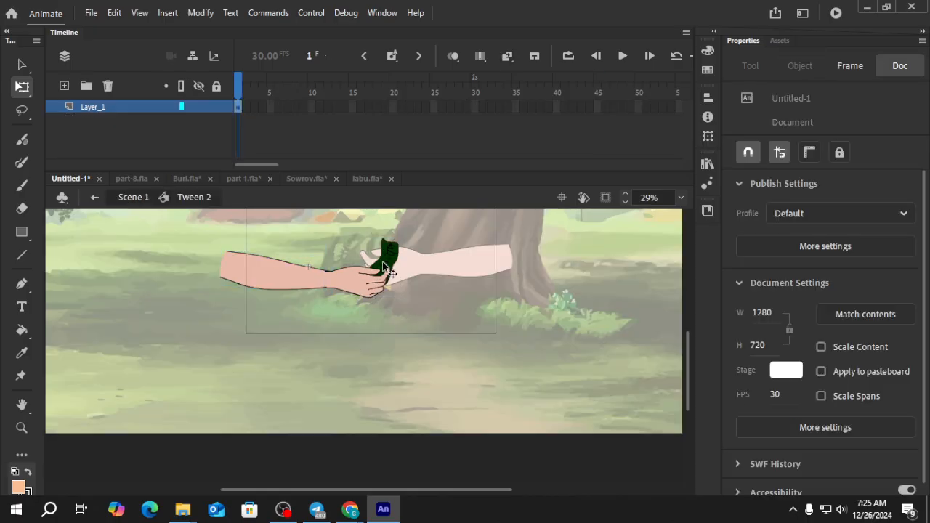
{"action": "scroll", "coordinate": [381, 272], "scroll_direction": "up", "scroll_amount": 2}
{"action": "double_click", "coordinate": [364, 286]}
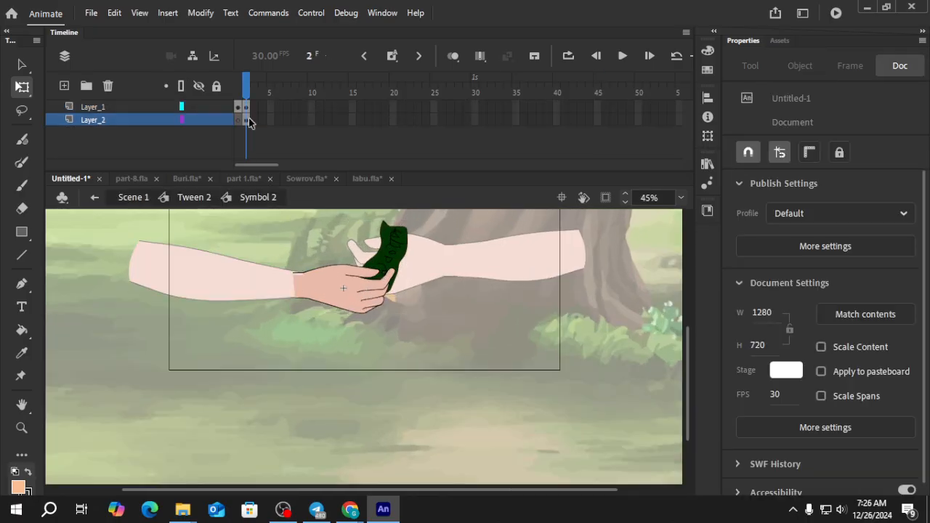
{"action": "double_click", "coordinate": [287, 332]}
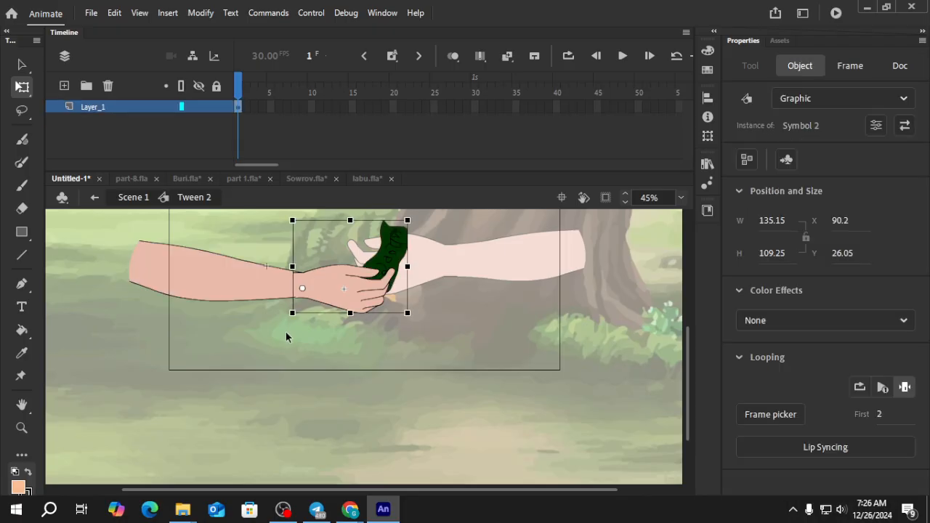
{"action": "double_click", "coordinate": [339, 405]}
Keyframe the giving arm on Layer_1 at frame 45 and set its looping to play a single frame.
{"action": "left_click", "coordinate": [362, 299]}
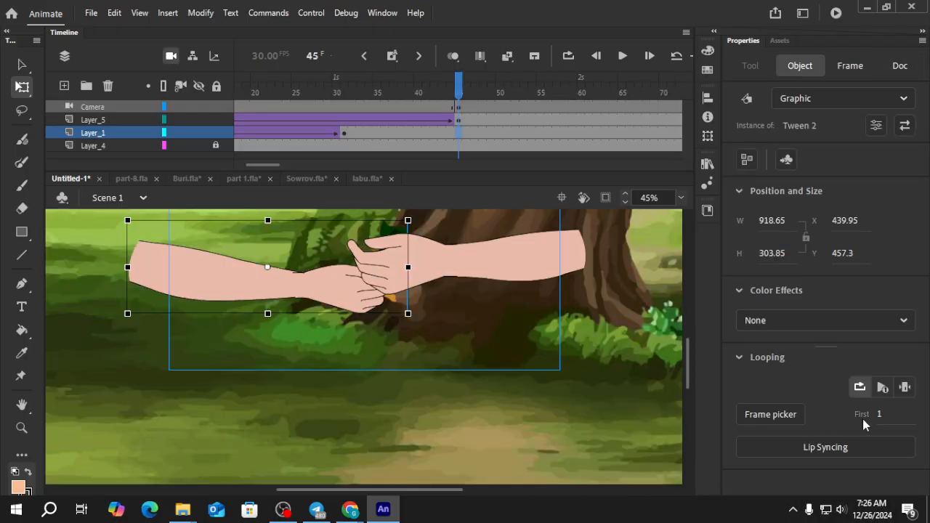
{"action": "left_click", "coordinate": [904, 386]}
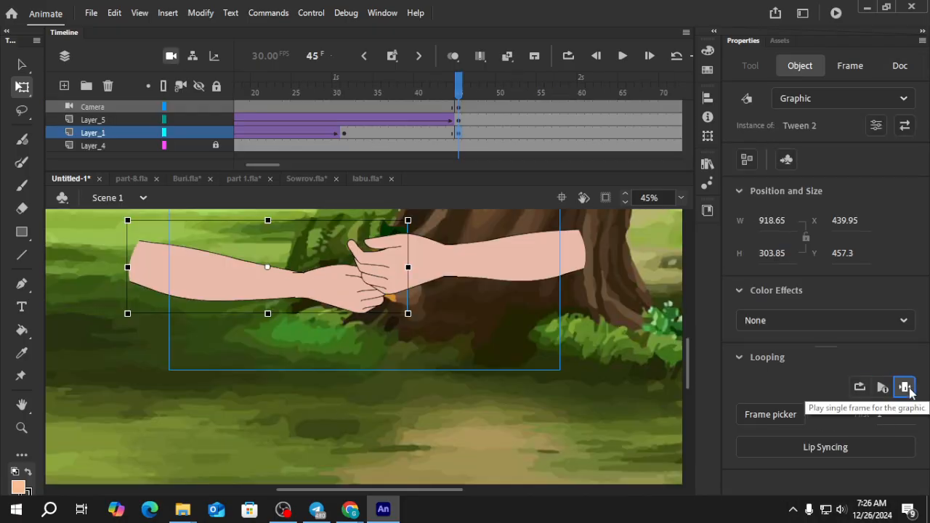
{"action": "left_click", "coordinate": [880, 417]}
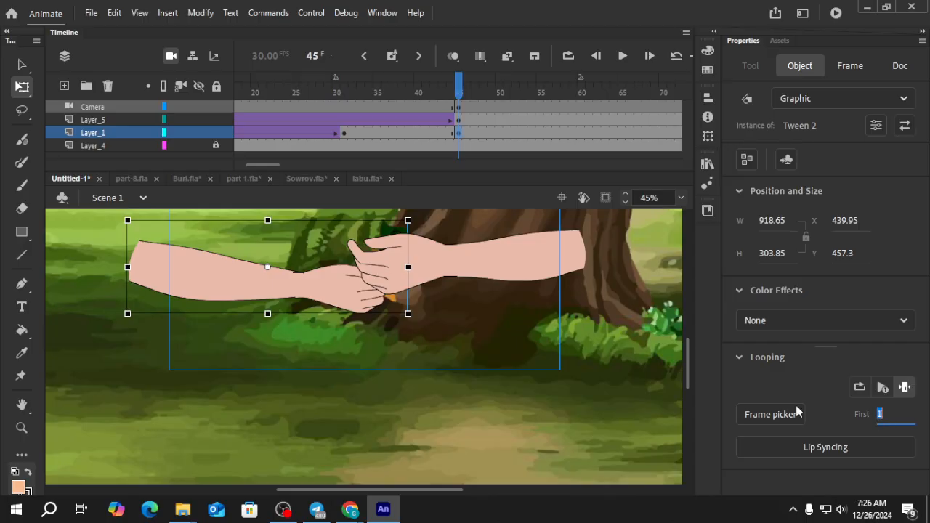
Extend the giving arm symbol's inner timeline to frame 2 and set its pieces at frame 1 to loop.
{"action": "double_click", "coordinate": [336, 288]}
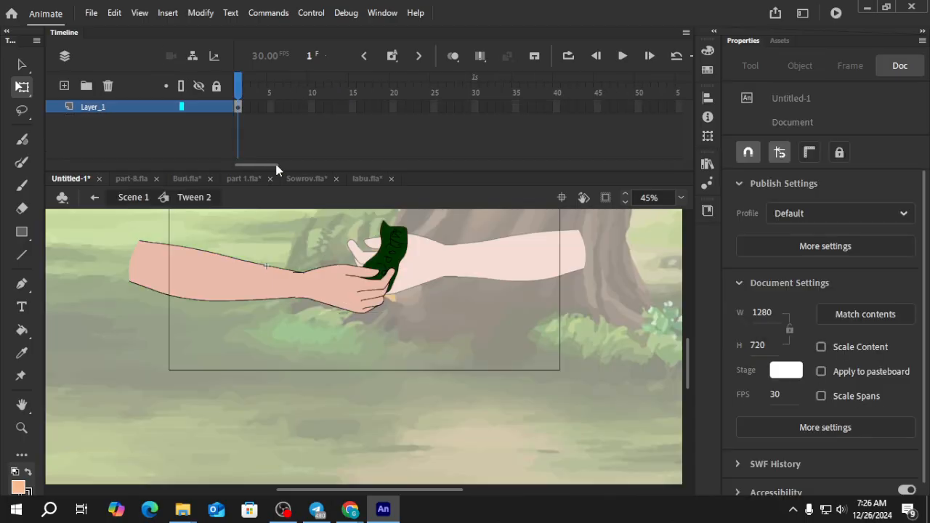
{"action": "left_click", "coordinate": [247, 109]}
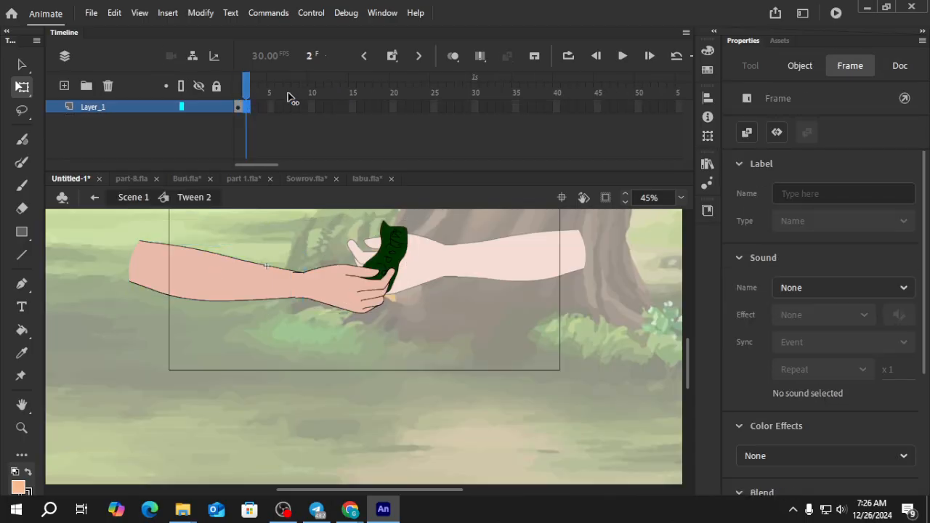
{"action": "left_click_drag", "start_coordinate": [288, 93], "coordinate": [228, 97]}
{"action": "left_click", "coordinate": [240, 109]}
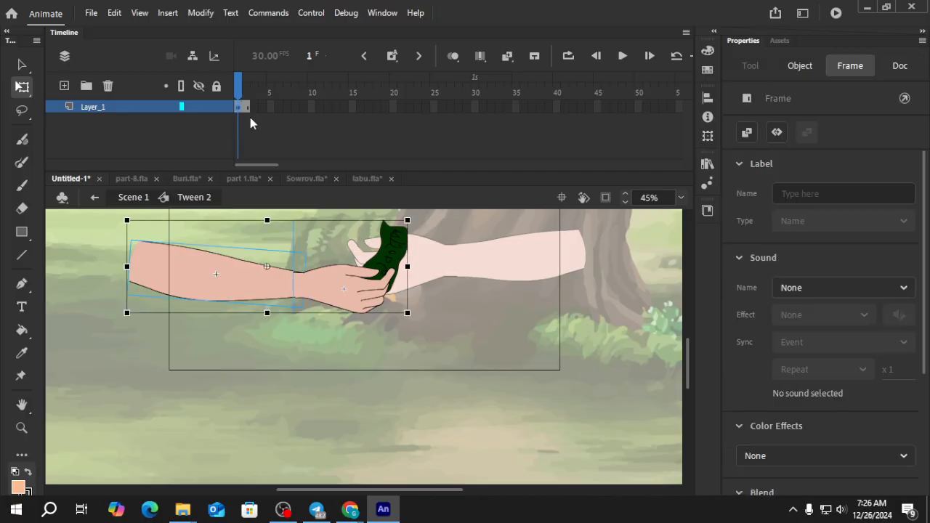
{"action": "left_click", "coordinate": [800, 67]}
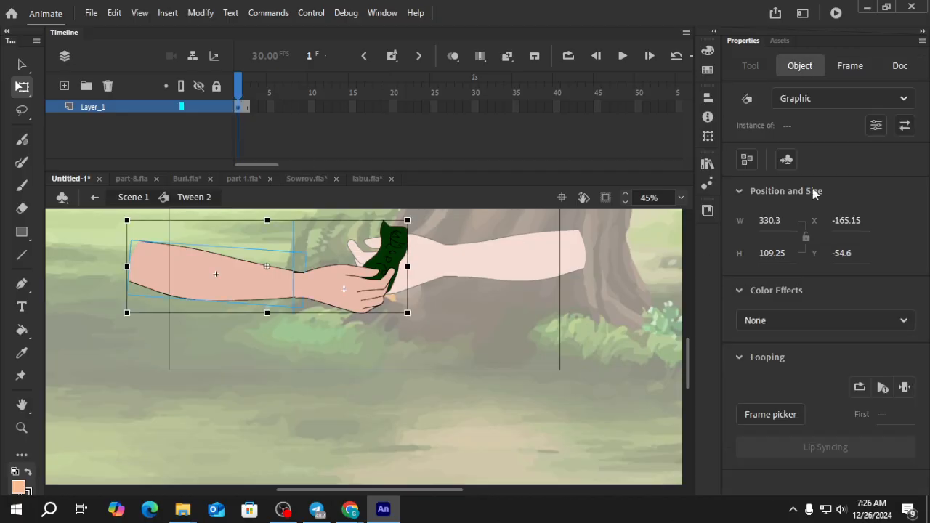
{"action": "left_click", "coordinate": [860, 387]}
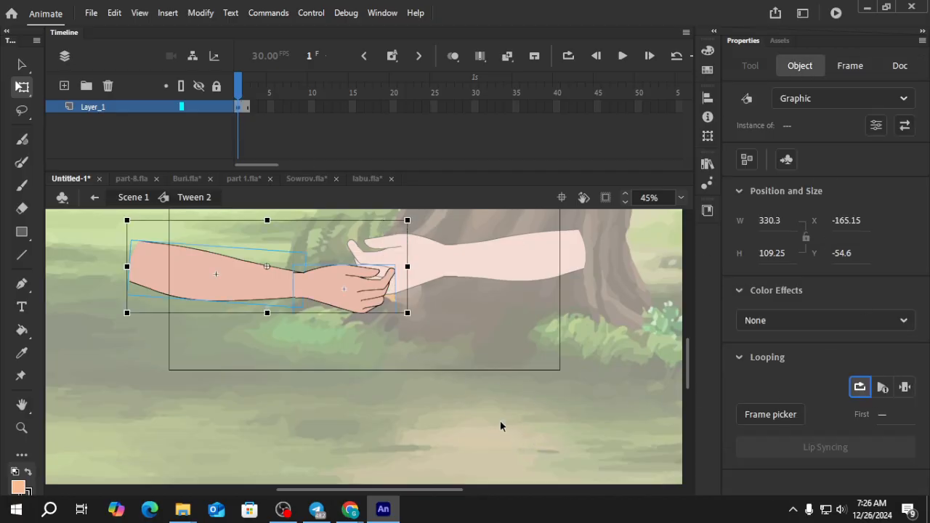
{"action": "double_click", "coordinate": [458, 425]}
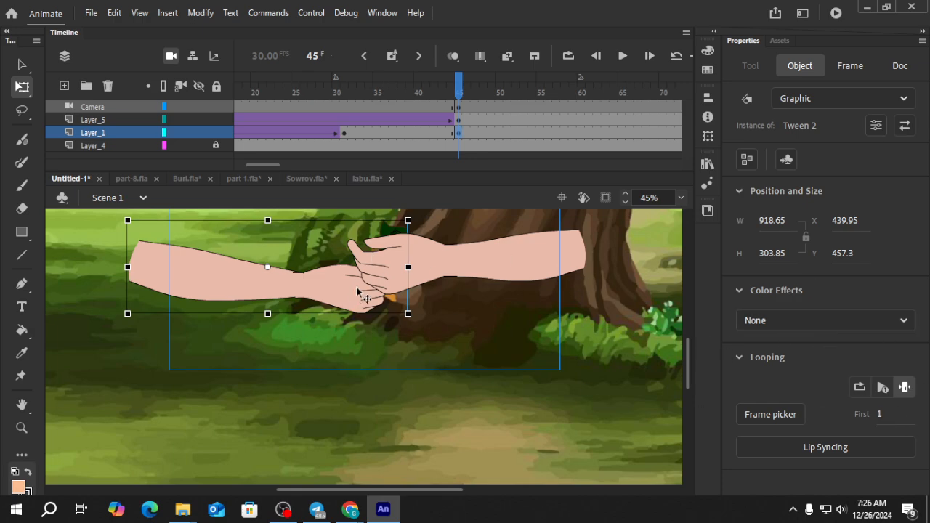
Set the giving arm to play a single frame at its Layer_1 keyframe at frame 31.
{"action": "left_click", "coordinate": [877, 414]}
{"action": "mouse_move", "coordinate": [458, 93]}
{"action": "left_mouse_down"}
{"action": "mouse_move", "coordinate": [425, 93]}
{"action": "mouse_move", "coordinate": [463, 104]}
{"action": "left_mouse_up"}
{"action": "left_click", "coordinate": [419, 120]}
{"action": "left_click", "coordinate": [344, 133]}
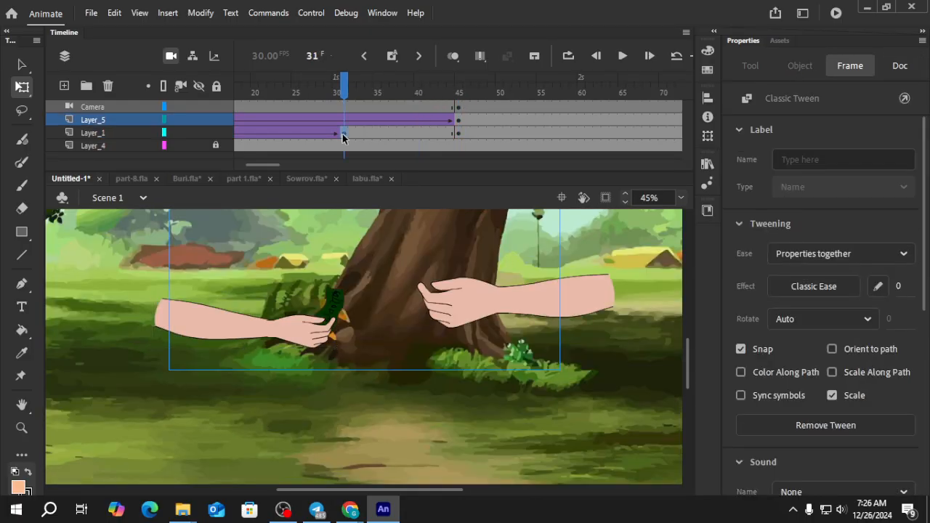
{"action": "left_click", "coordinate": [311, 133]}
{"action": "left_click_drag", "start_coordinate": [322, 91], "coordinate": [342, 130]}
{"action": "left_click", "coordinate": [343, 133]}
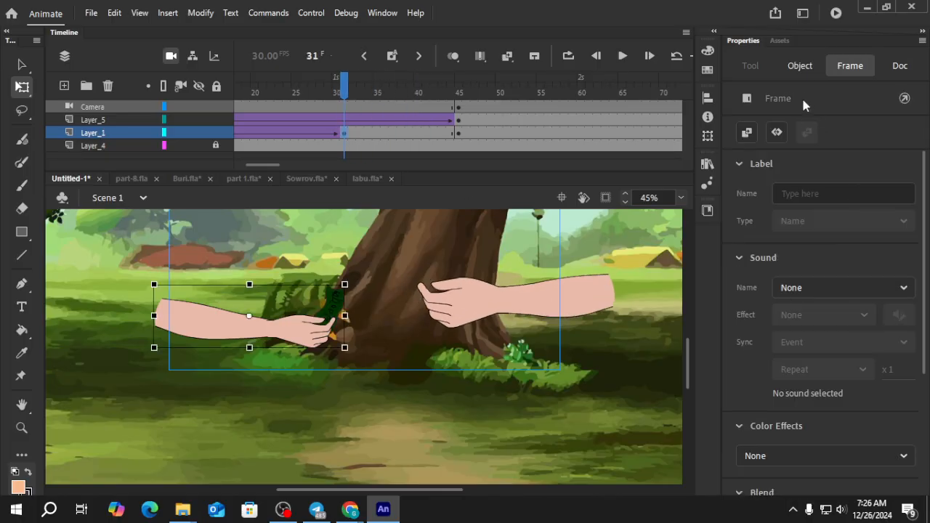
{"action": "left_click", "coordinate": [800, 67]}
{"action": "left_click", "coordinate": [904, 387]}
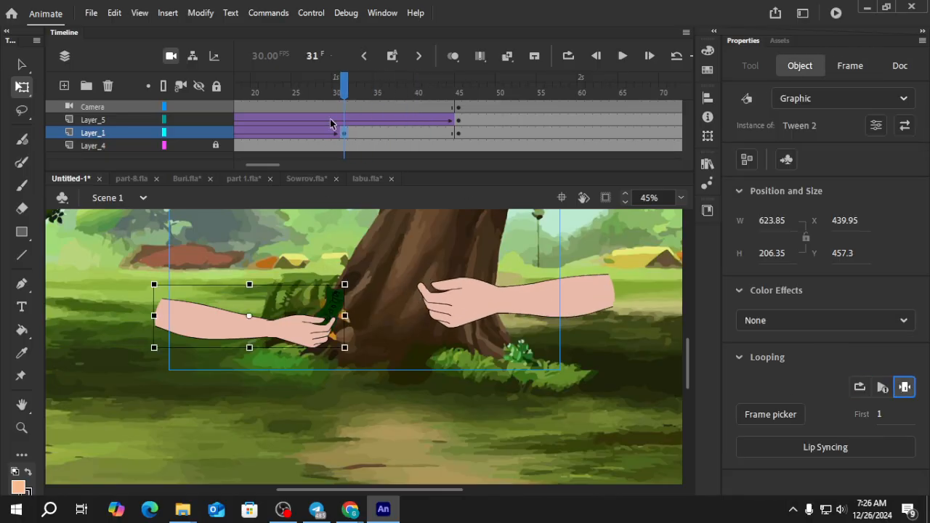
Check the giving arm's looping settings at the Layer_1 keyframe at frame 45.
{"action": "left_click_drag", "start_coordinate": [348, 99], "coordinate": [456, 128]}
{"action": "left_click", "coordinate": [456, 134]}
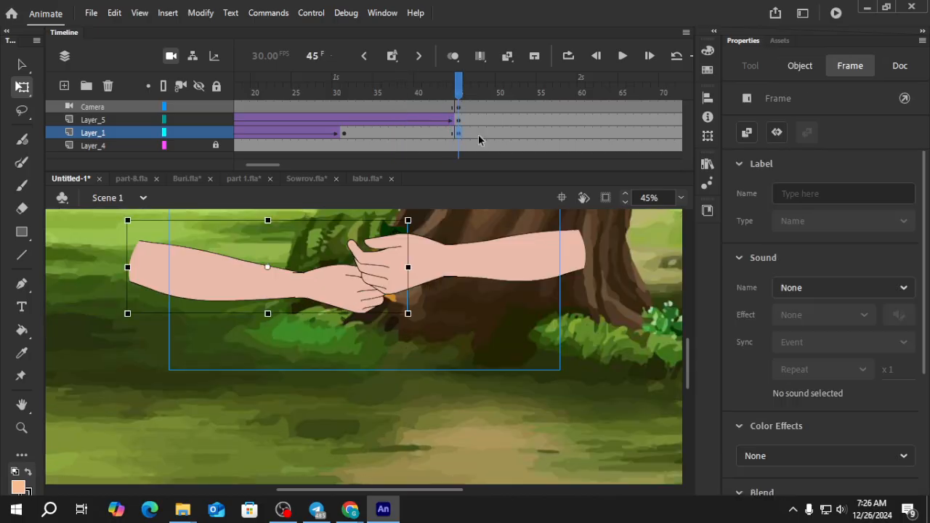
{"action": "left_click", "coordinate": [797, 68]}
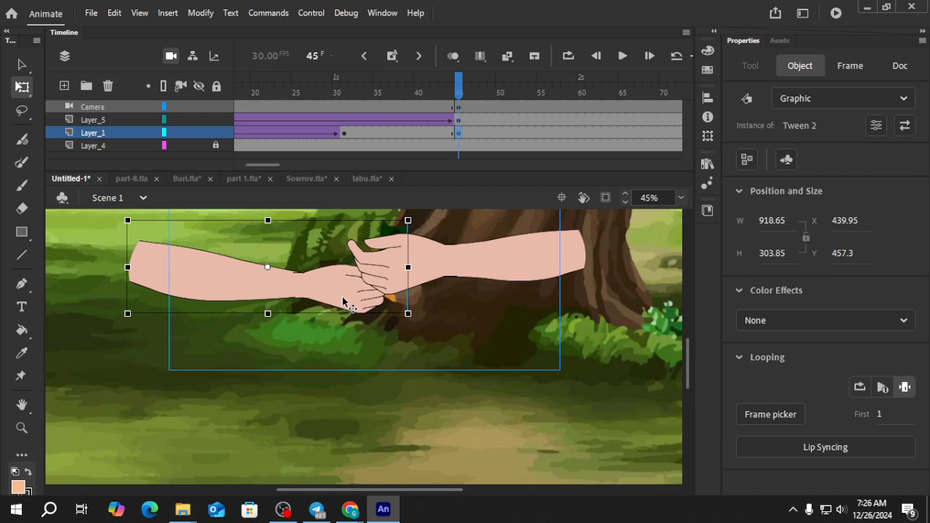
{"action": "mouse_move", "coordinate": [458, 95]}
{"action": "left_mouse_down"}
{"action": "mouse_move", "coordinate": [476, 96]}
{"action": "mouse_move", "coordinate": [443, 100]}
{"action": "mouse_move", "coordinate": [459, 109]}
{"action": "left_mouse_up"}
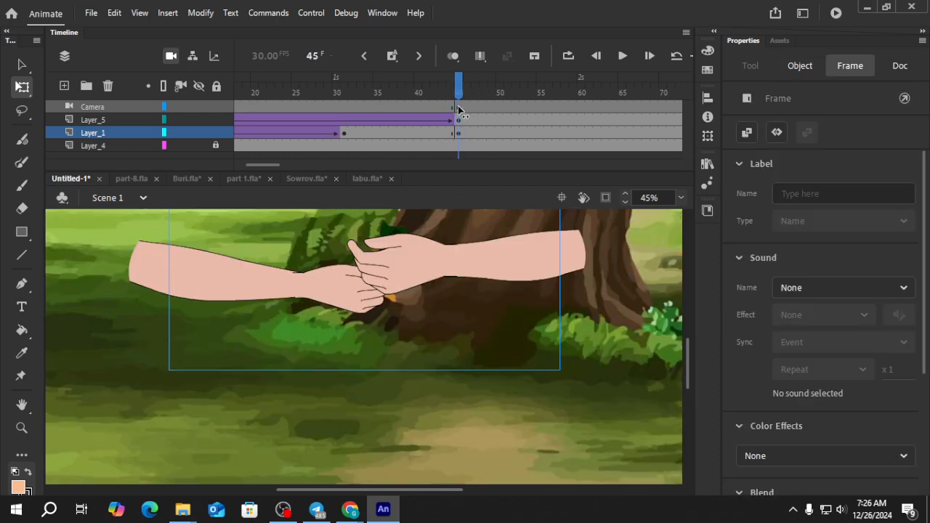
Examine the receiving arm on Layer_5 at frame 45 and the hand symbol nested inside it.
{"action": "left_click", "coordinate": [382, 268]}
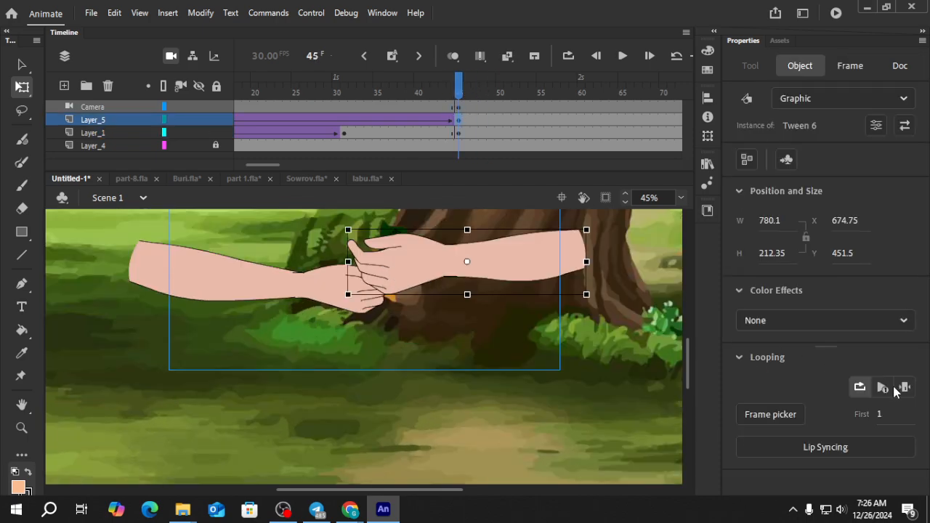
{"action": "double_click", "coordinate": [396, 271]}
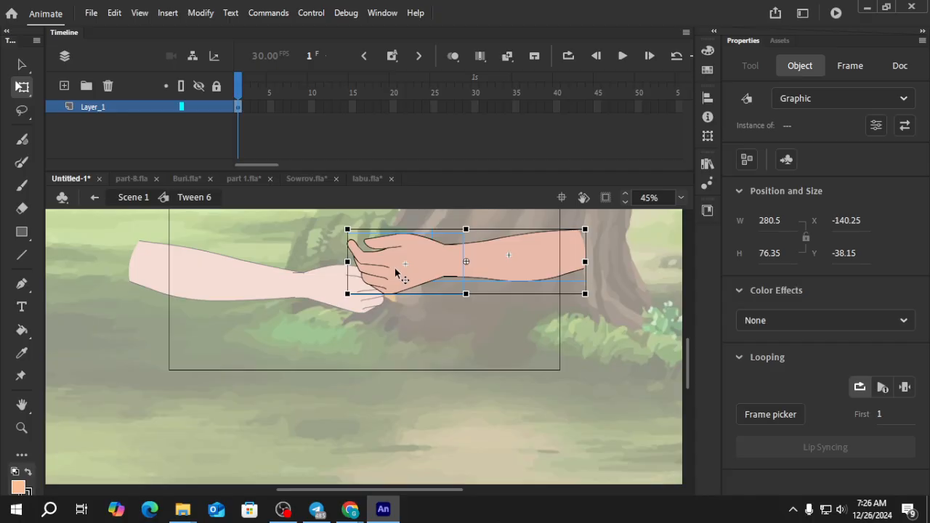
{"action": "double_click", "coordinate": [394, 272]}
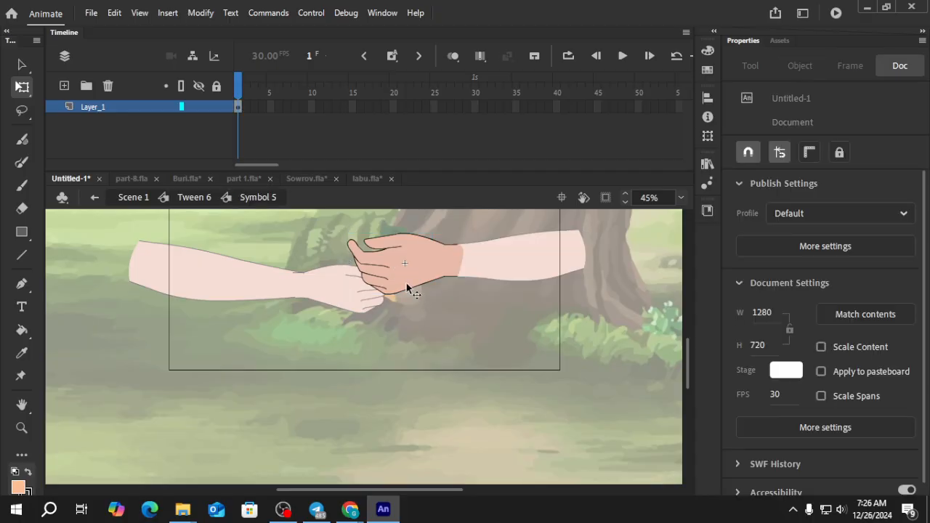
{"action": "double_click", "coordinate": [425, 311]}
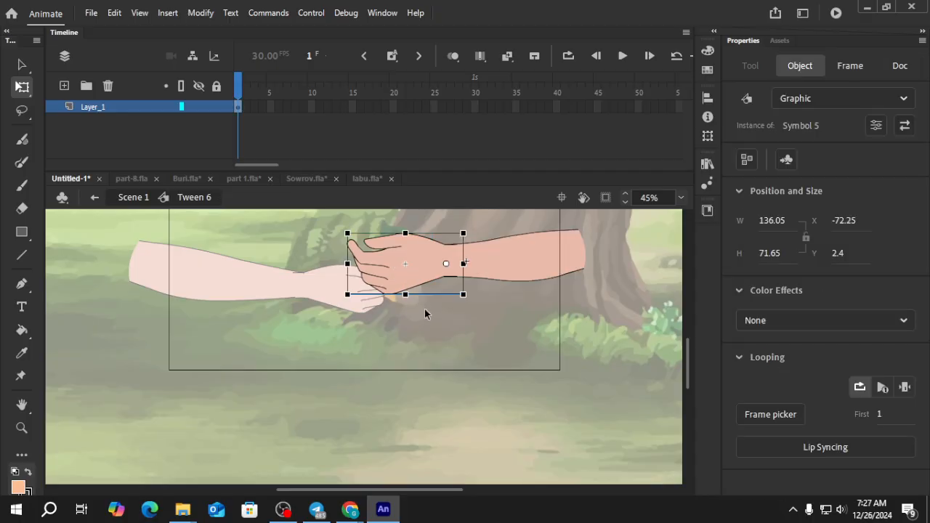
{"action": "left_click", "coordinate": [417, 346]}
{"action": "double_click", "coordinate": [417, 346]}
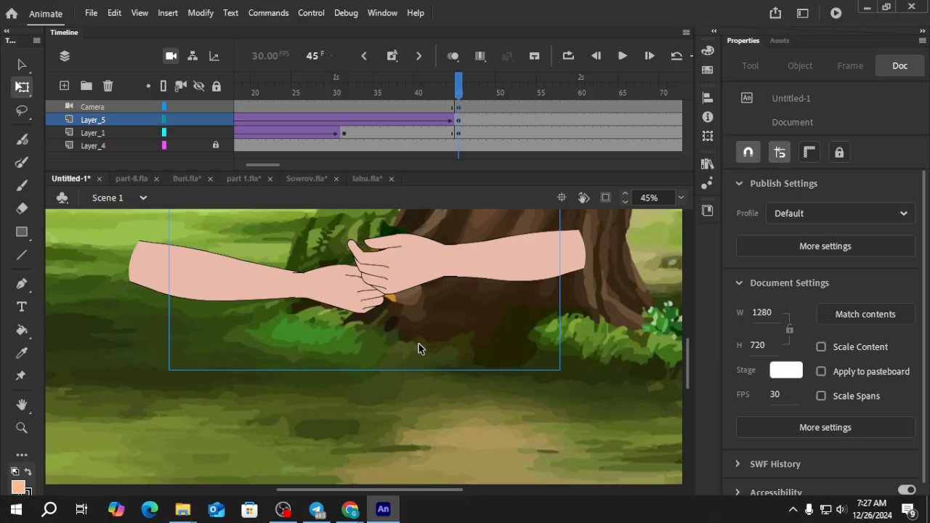
{"action": "left_click", "coordinate": [398, 266]}
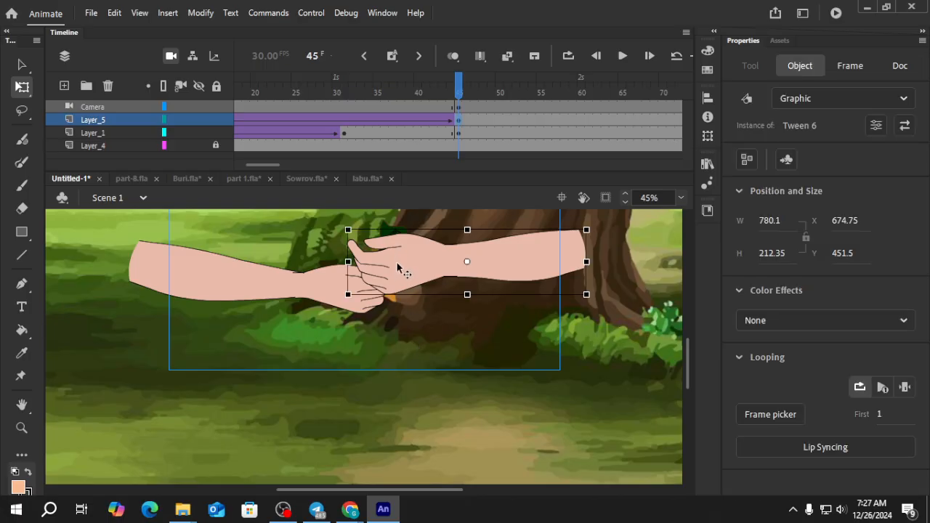
{"action": "double_click", "coordinate": [398, 263]}
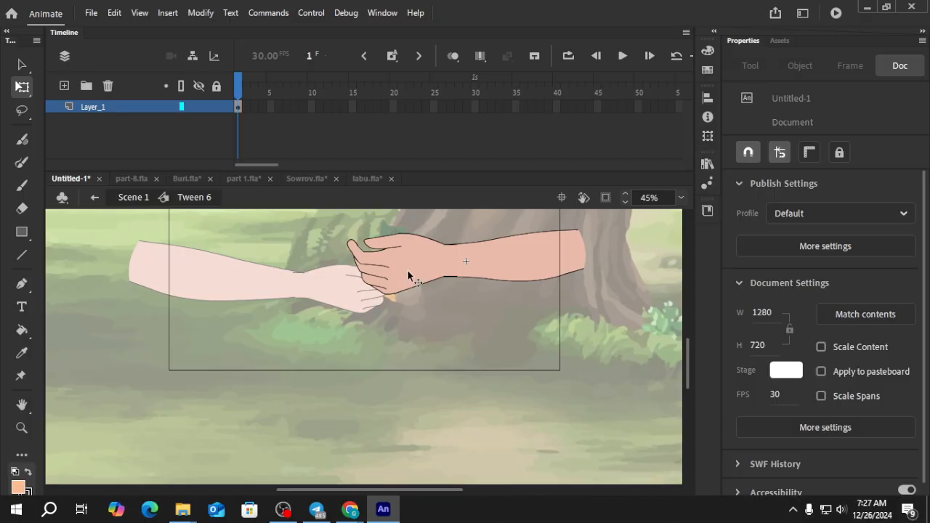
{"action": "left_click", "coordinate": [407, 271]}
{"action": "double_click", "coordinate": [402, 274]}
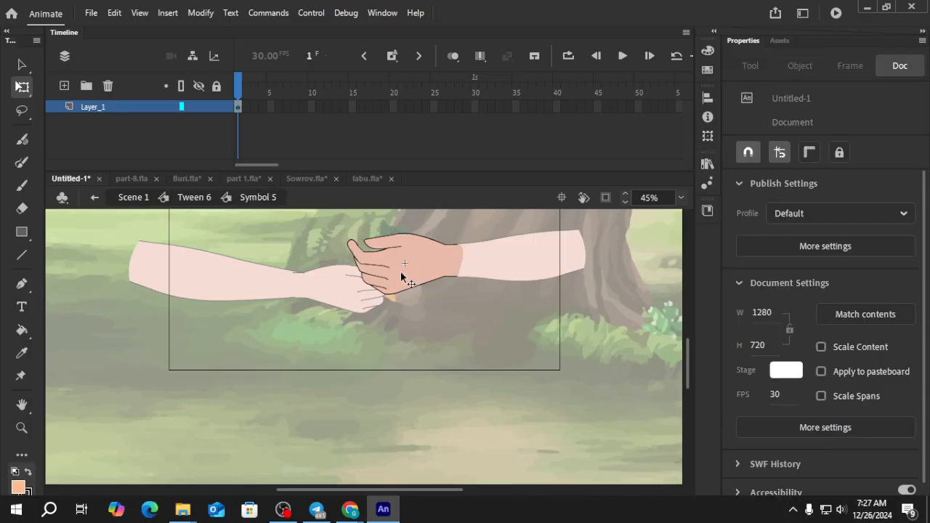
{"action": "double_click", "coordinate": [407, 316]}
{"action": "double_click", "coordinate": [408, 328]}
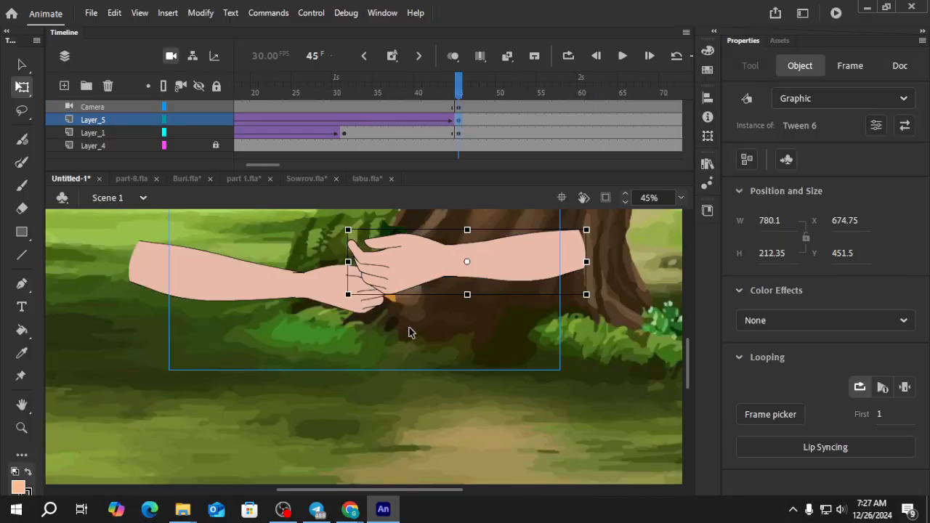
Add a new layer inside the receiving arm symbol and place it below Layer_1.
{"action": "double_click", "coordinate": [409, 272]}
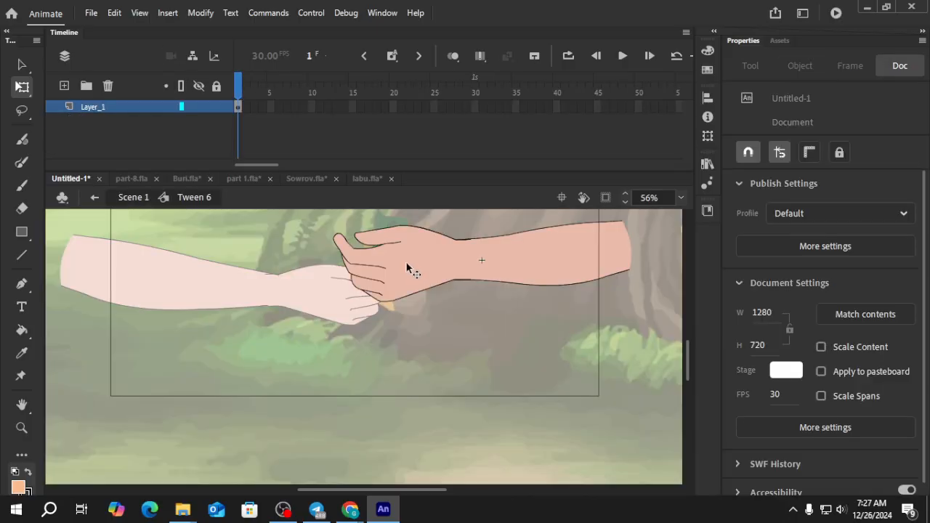
{"action": "left_click", "coordinate": [65, 86]}
{"action": "left_click_drag", "start_coordinate": [126, 109], "coordinate": [186, 138]}
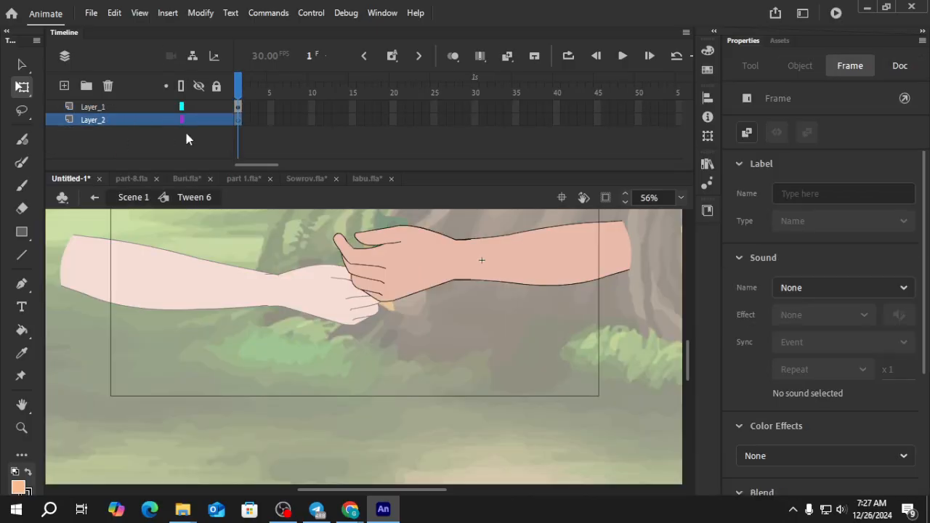
Add a new layer below Layer_1 inside the receiving hand symbol and try to paste the copied artwork there.
{"action": "left_click", "coordinate": [389, 254]}
{"action": "double_click", "coordinate": [392, 260]}
{"action": "left_click", "coordinate": [67, 86]}
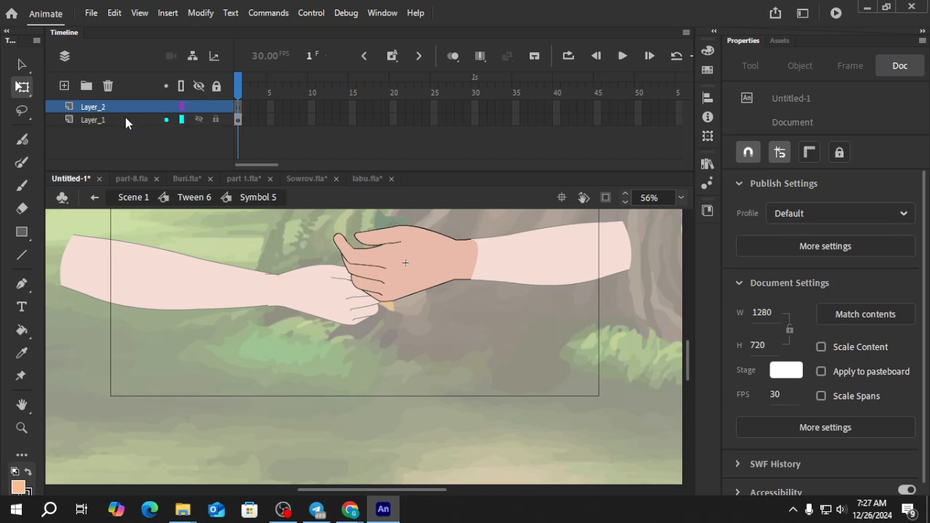
{"action": "left_click_drag", "start_coordinate": [125, 109], "coordinate": [194, 167]}
{"action": "key", "text": "ctrl+v"}
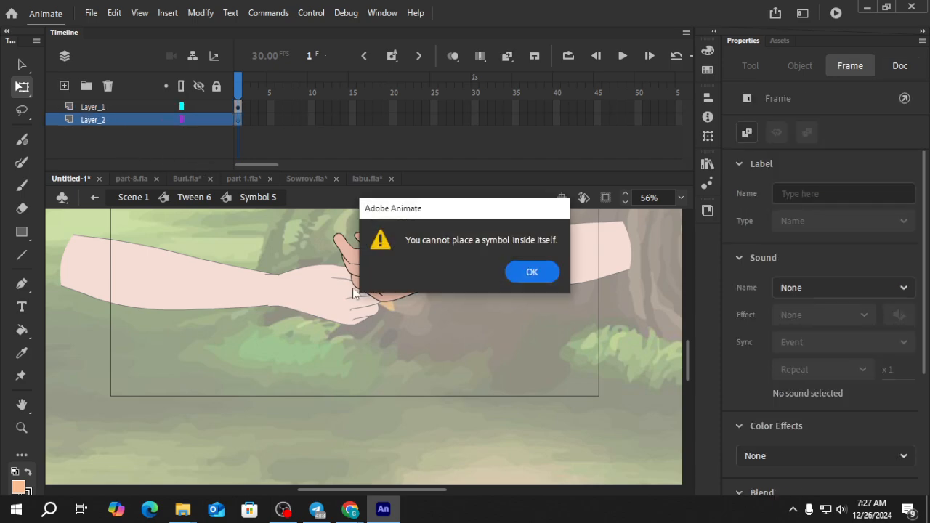
{"action": "left_click", "coordinate": [527, 280]}
Open the giving hand's symbol inside the giving arm and copy the green note group on Layer_2 at frame 2.
{"action": "double_click", "coordinate": [410, 335]}
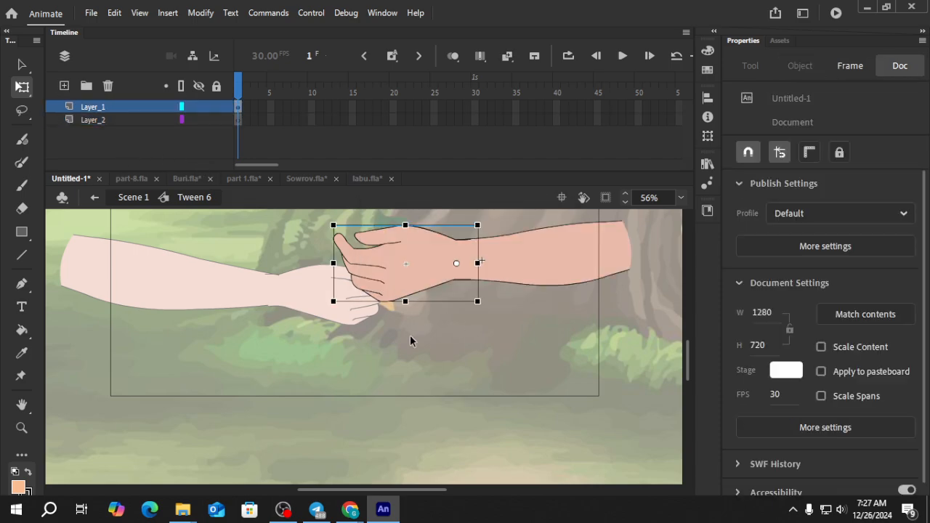
{"action": "double_click", "coordinate": [410, 335]}
{"action": "double_click", "coordinate": [382, 218]}
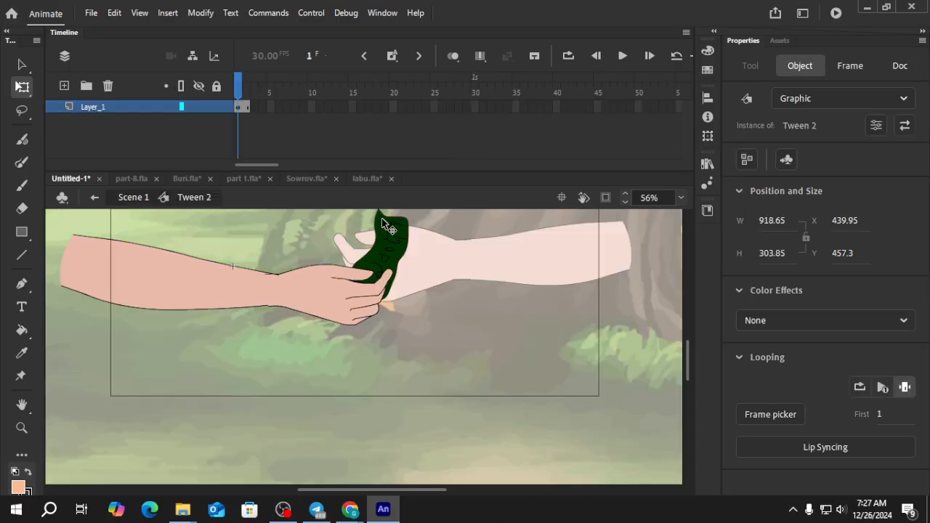
{"action": "left_click", "coordinate": [392, 256]}
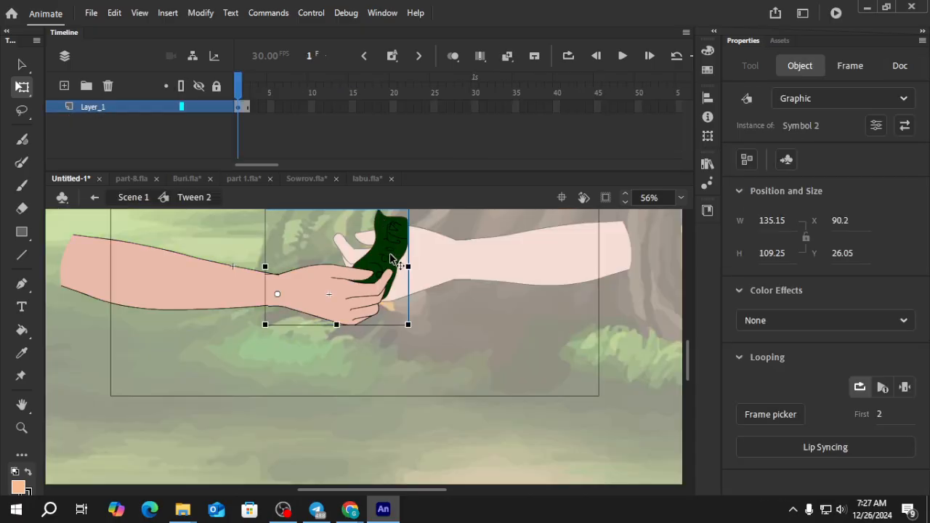
{"action": "left_click", "coordinate": [904, 387]}
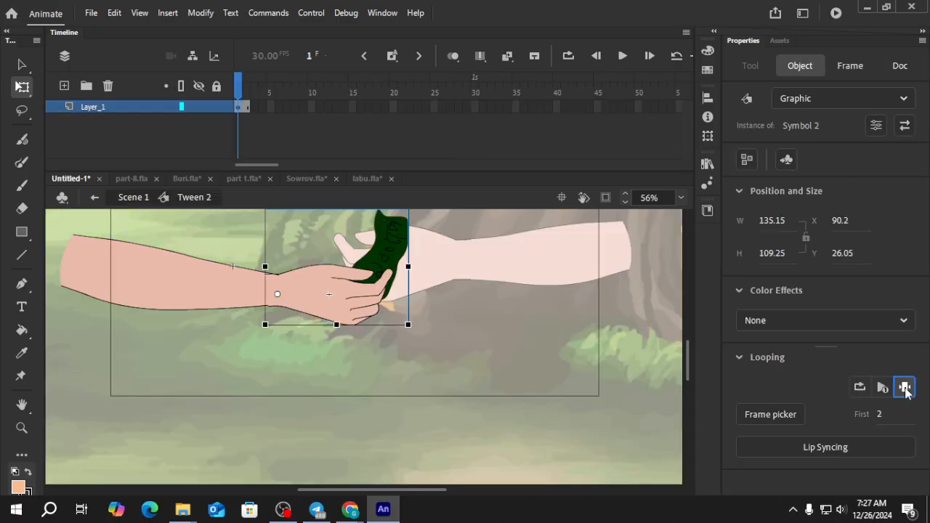
{"action": "left_click", "coordinate": [567, 375]}
{"action": "double_click", "coordinate": [391, 259]}
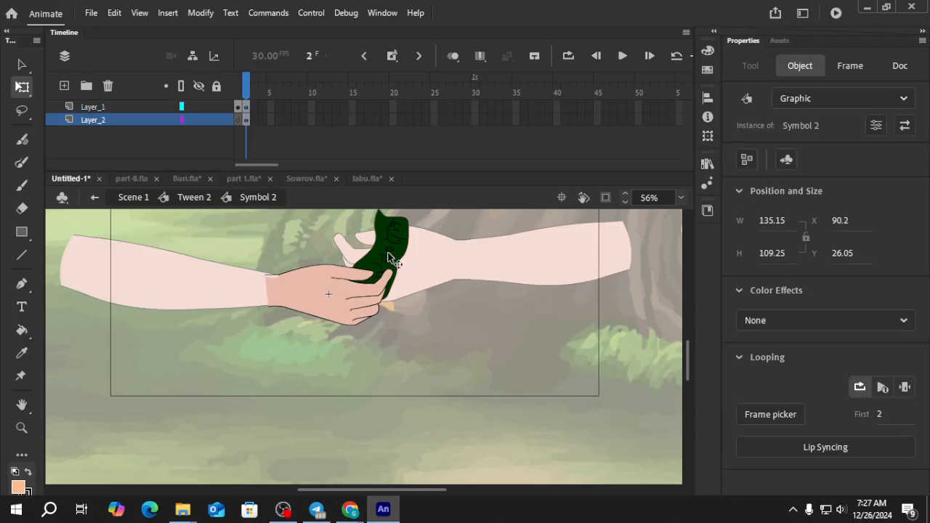
{"action": "left_click", "coordinate": [393, 258]}
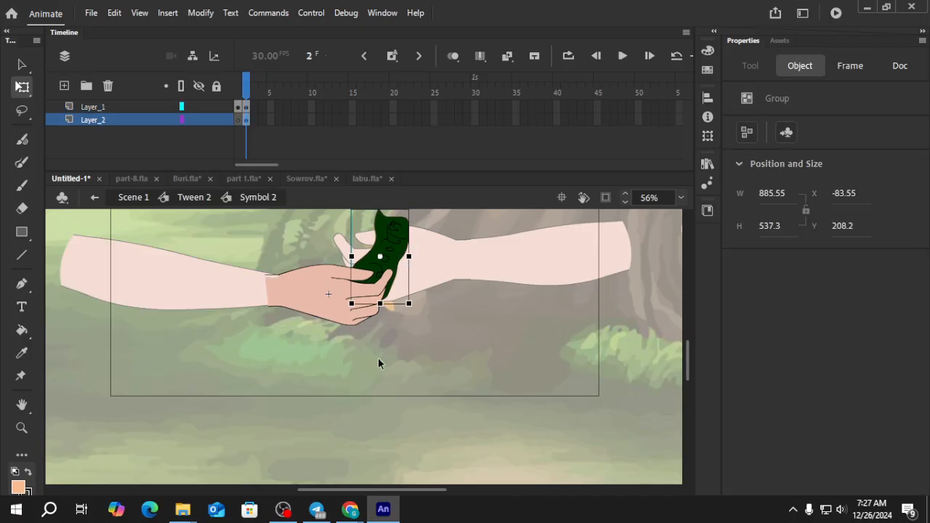
Paste the copied note onto Layer_2 inside the receiving hand's symbol, then rotate, enlarge and place it behind the hand.
{"action": "scroll", "coordinate": [367, 363], "scroll_direction": "down", "scroll_amount": 4}
{"action": "double_click", "coordinate": [549, 344]}
{"action": "double_click", "coordinate": [548, 344]}
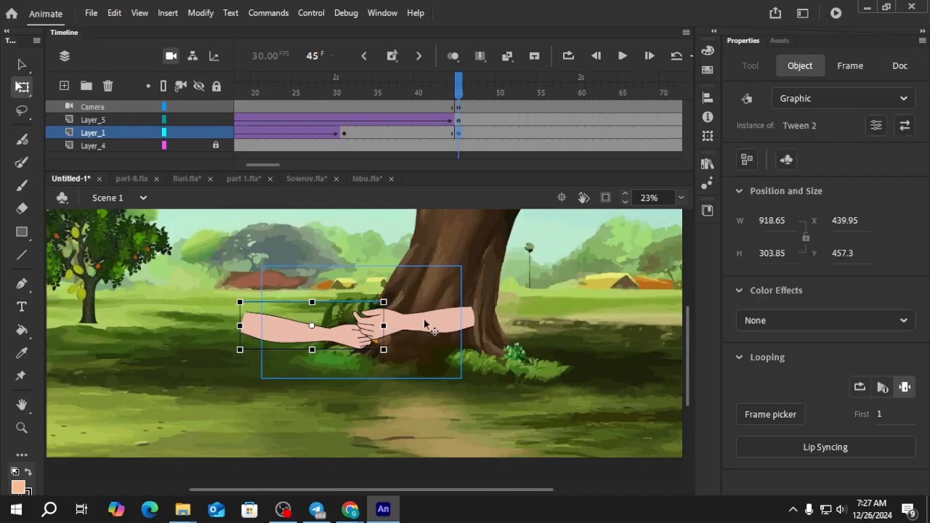
{"action": "left_click", "coordinate": [425, 324]}
{"action": "scroll", "coordinate": [425, 331], "scroll_direction": "up", "scroll_amount": 3}
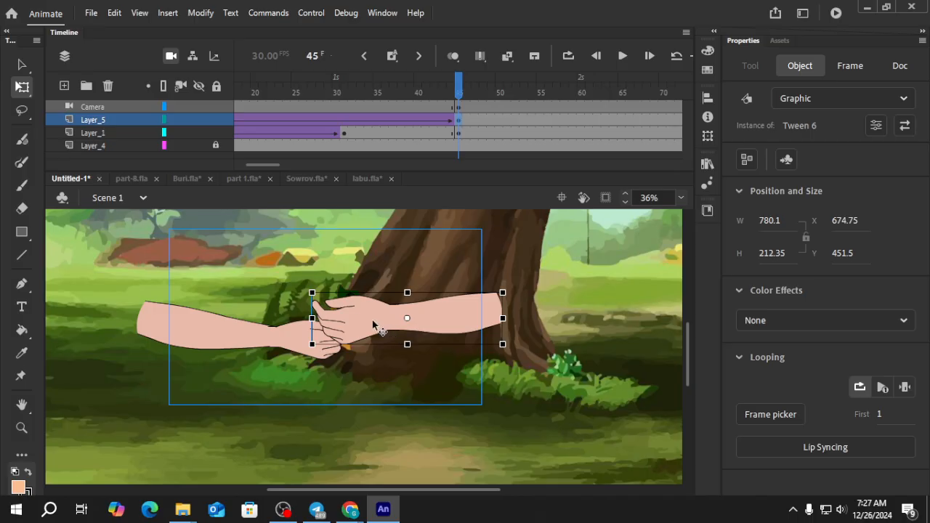
{"action": "double_click", "coordinate": [372, 319]}
{"action": "left_click", "coordinate": [366, 321]}
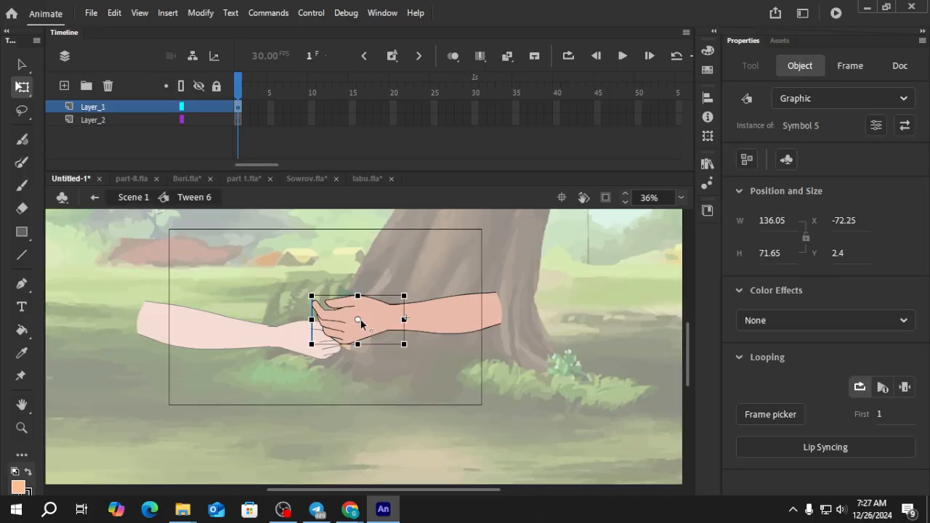
{"action": "double_click", "coordinate": [362, 311]}
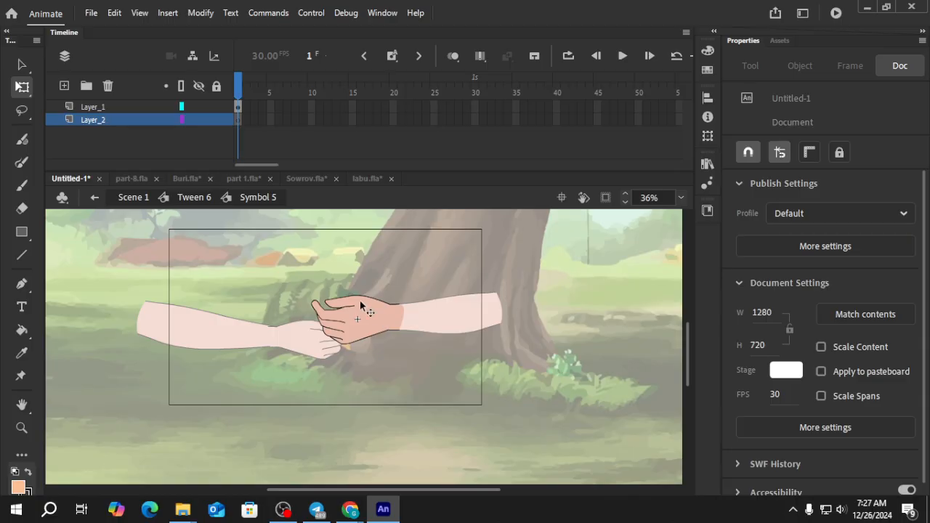
{"action": "left_click", "coordinate": [238, 119]}
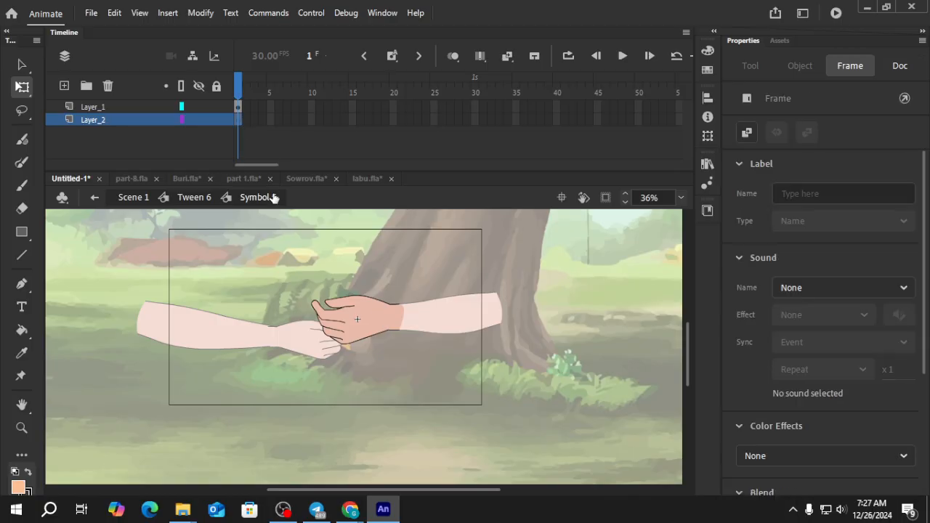
{"action": "key", "text": "ctrl+v"}
{"action": "scroll", "coordinate": [373, 356], "scroll_direction": "up", "scroll_amount": 2}
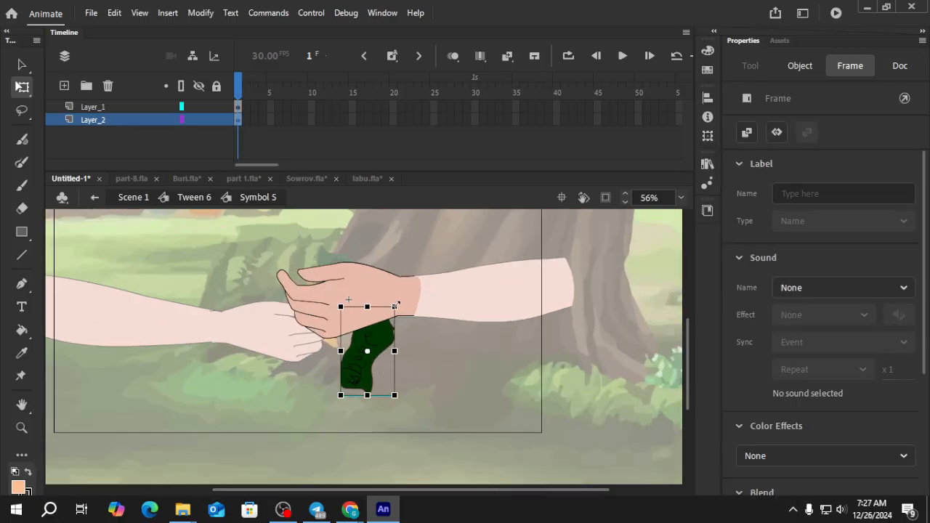
{"action": "left_click_drag", "start_coordinate": [361, 383], "coordinate": [340, 328]}
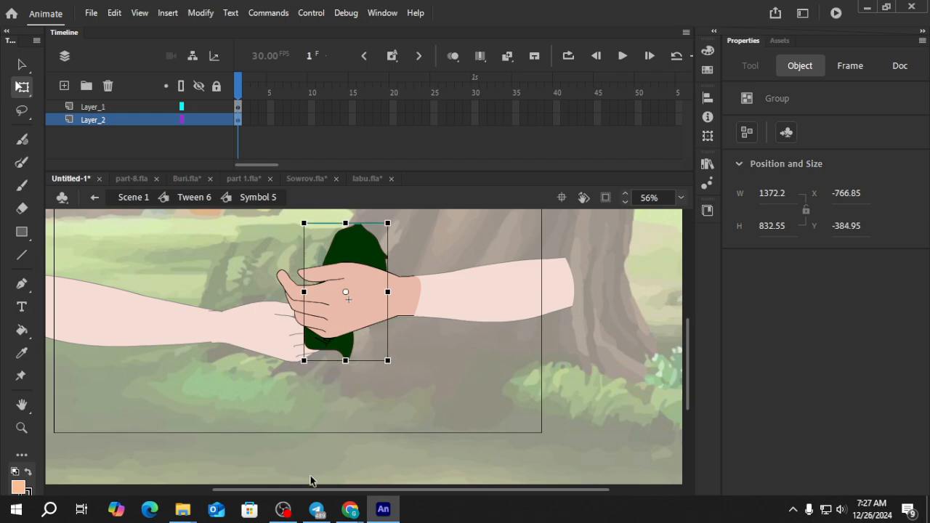
{"action": "mouse_move", "coordinate": [350, 509]}
{"action": "left_click", "coordinate": [264, 436]}
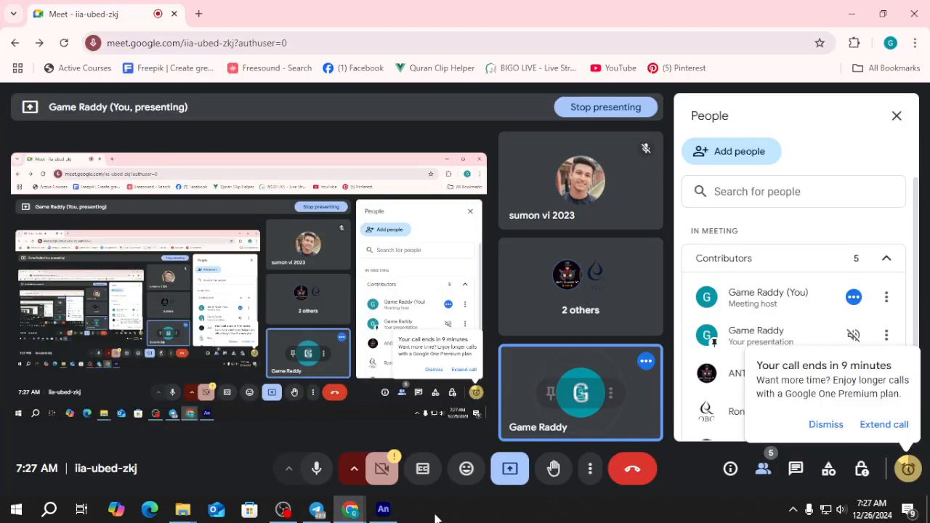
{"action": "left_click", "coordinate": [383, 508]}
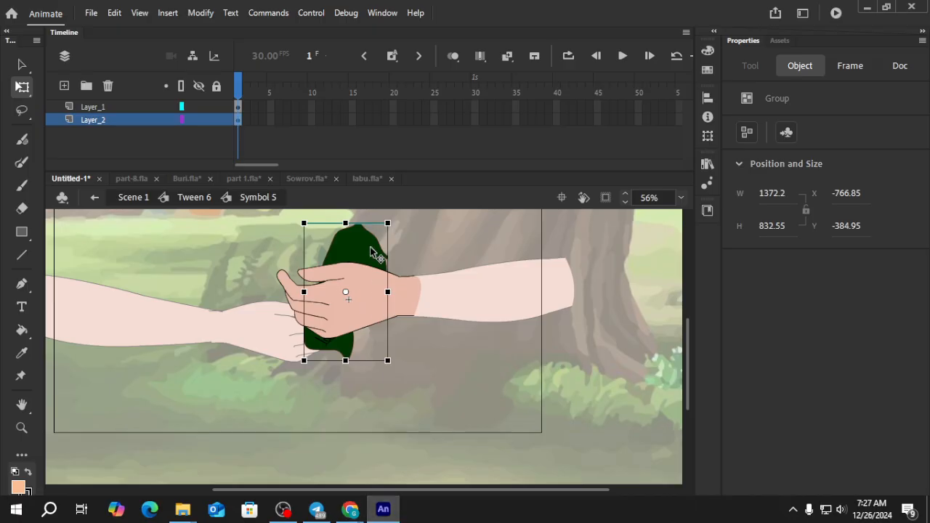
Shrink the note behind the receiving hand to about 1236 by 750.
{"action": "left_click_drag", "start_coordinate": [384, 227], "coordinate": [380, 232]}
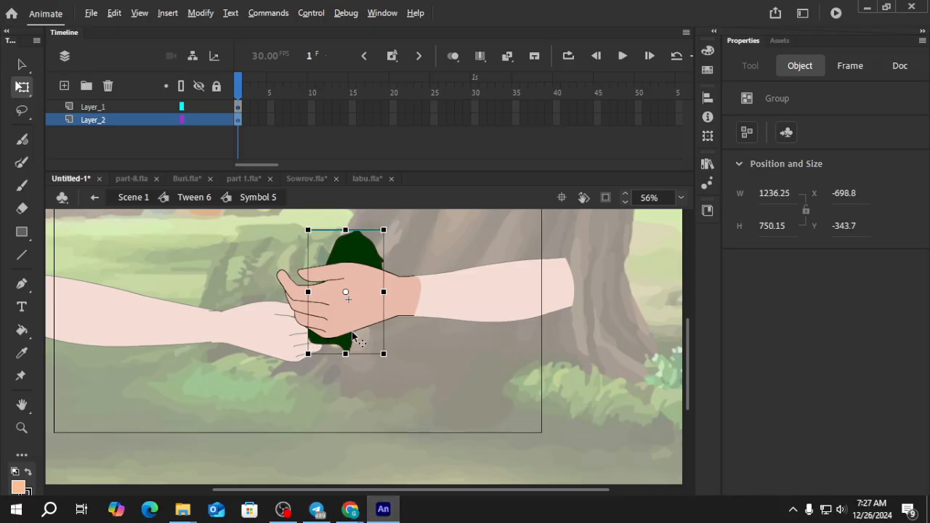
{"action": "scroll", "coordinate": [356, 339], "scroll_direction": "down", "scroll_amount": 1}
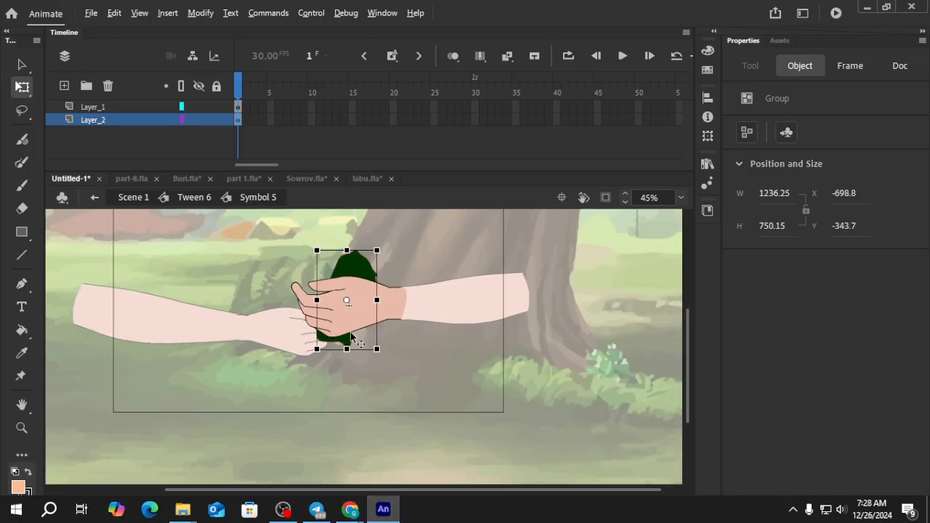
Add a hand keyframe at frame 2 of Layer_1 and move the note's Layer_2 keyframe from frame 1 to frame 2.
{"action": "left_click", "coordinate": [239, 108]}
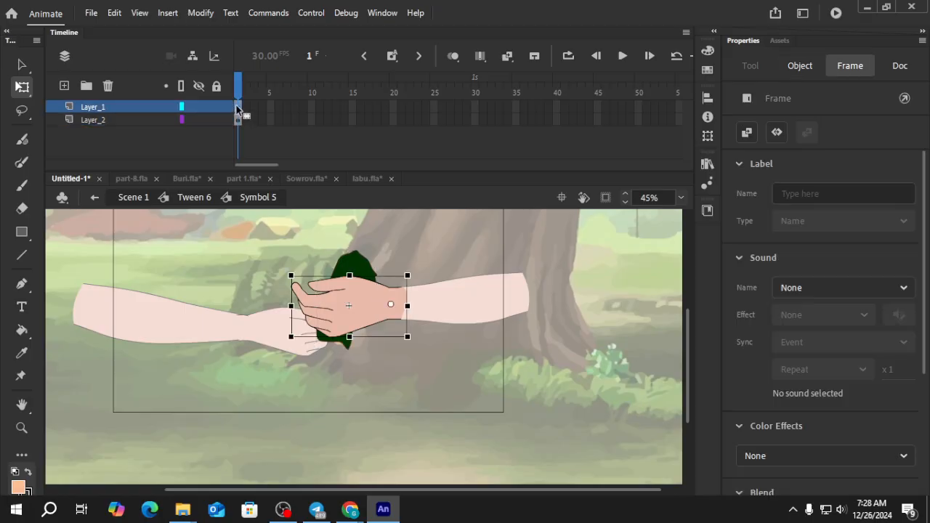
{"action": "key", "text": "F6"}
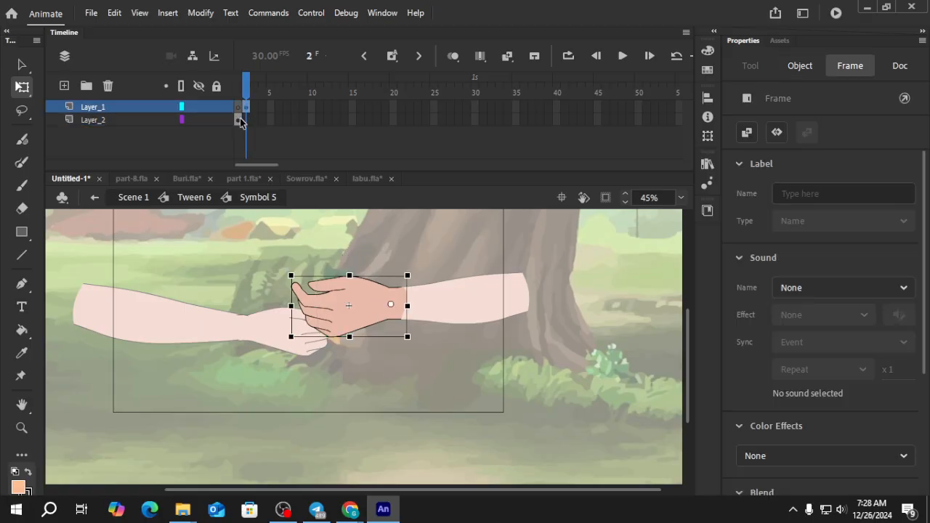
{"action": "left_click", "coordinate": [239, 121]}
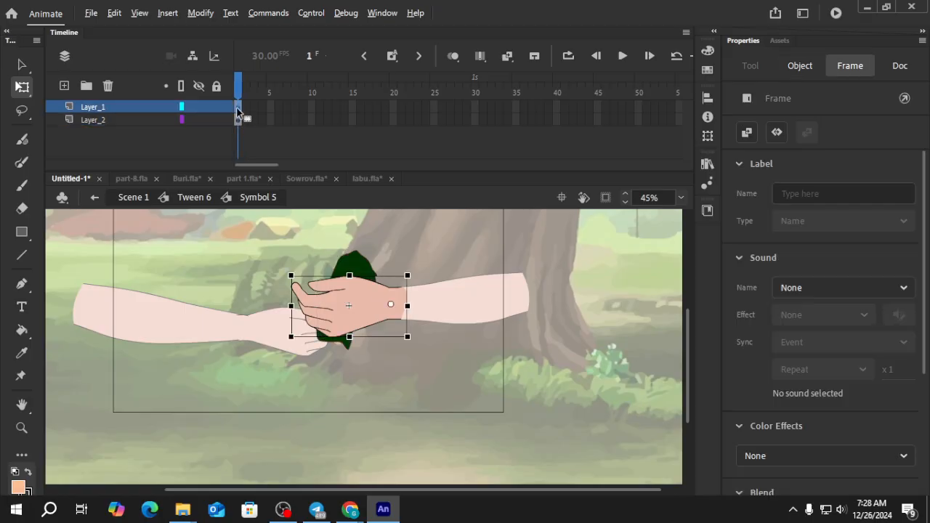
{"action": "left_click", "coordinate": [245, 108]}
{"action": "left_click", "coordinate": [240, 119]}
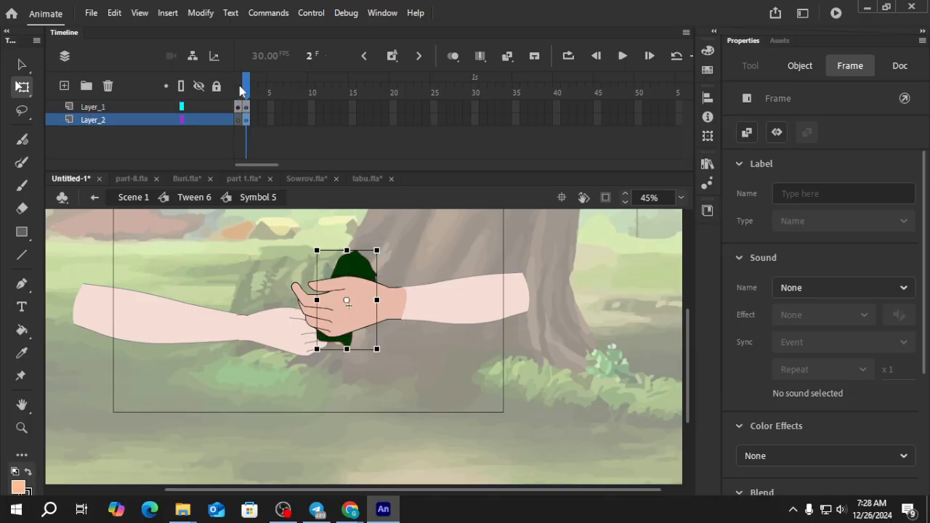
{"action": "left_click", "coordinate": [248, 93]}
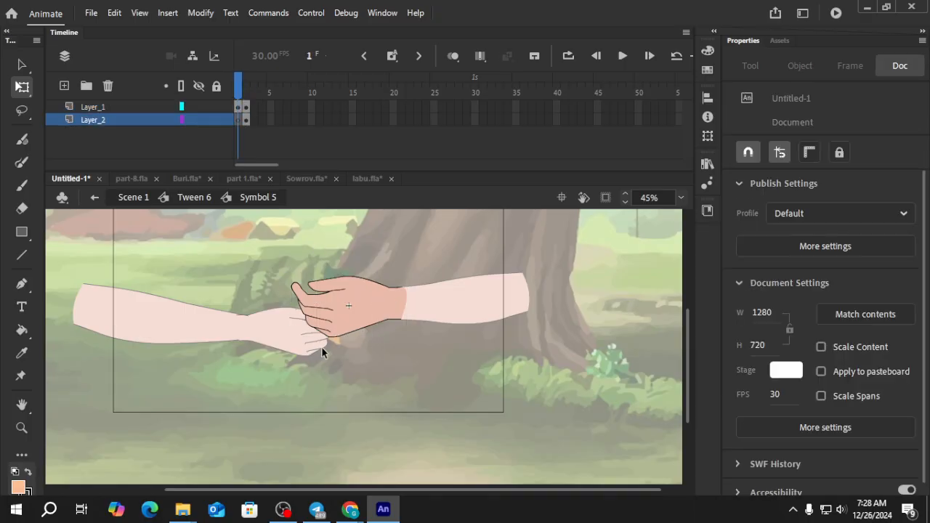
Extend both layers of the receiving arm symbol to frame 2, check the two frames and return to Scene 1.
{"action": "double_click", "coordinate": [400, 372]}
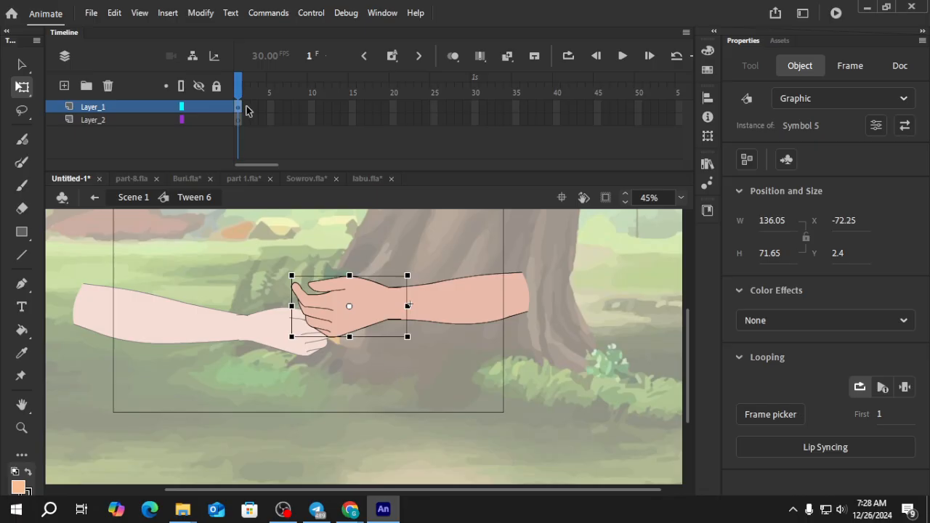
{"action": "left_click_drag", "start_coordinate": [247, 110], "coordinate": [245, 141]}
{"action": "key", "text": "F5"}
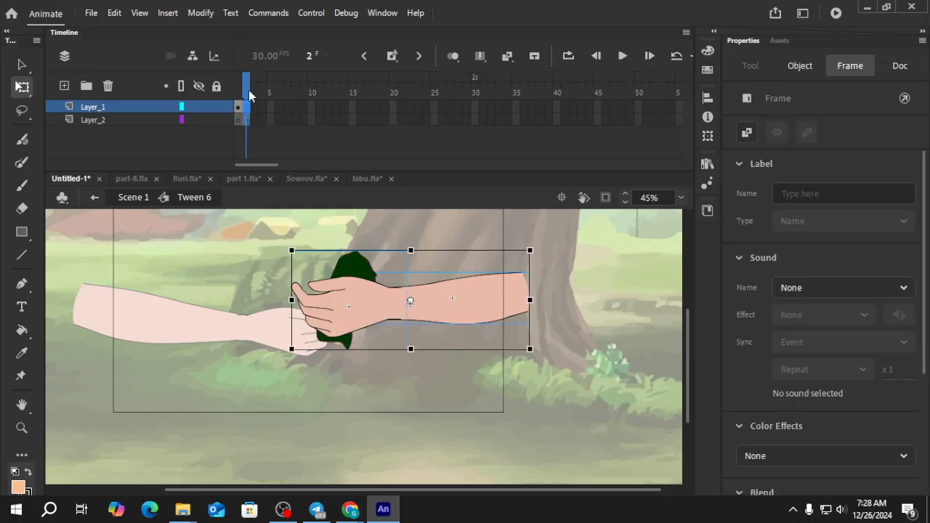
{"action": "left_click_drag", "start_coordinate": [249, 90], "coordinate": [170, 108]}
{"action": "double_click", "coordinate": [393, 398]}
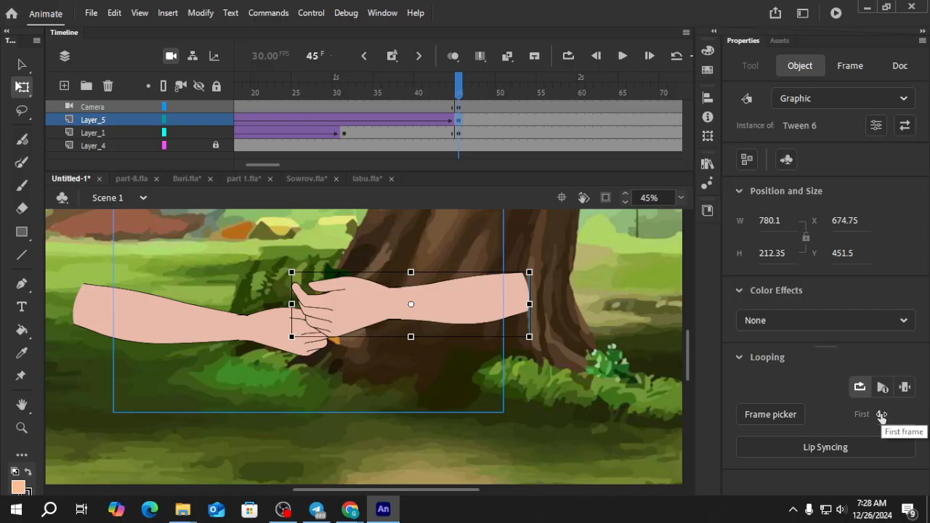
Set the receiving arm at frame 45 to single-frame looping with first frame 2.
{"action": "left_click", "coordinate": [881, 414]}
{"action": "left_click", "coordinate": [905, 388]}
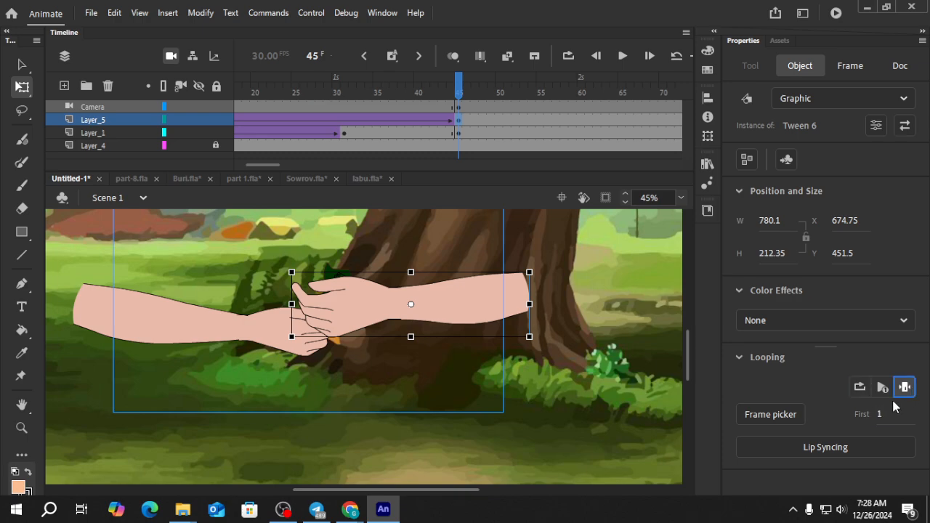
{"action": "left_click", "coordinate": [882, 414]}
{"action": "type", "text": "2"}
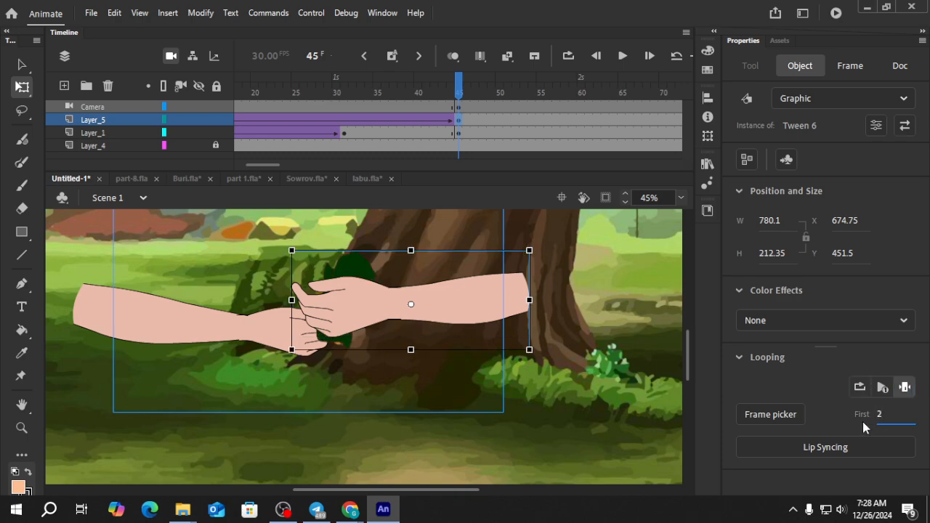
{"action": "left_click", "coordinate": [418, 385]}
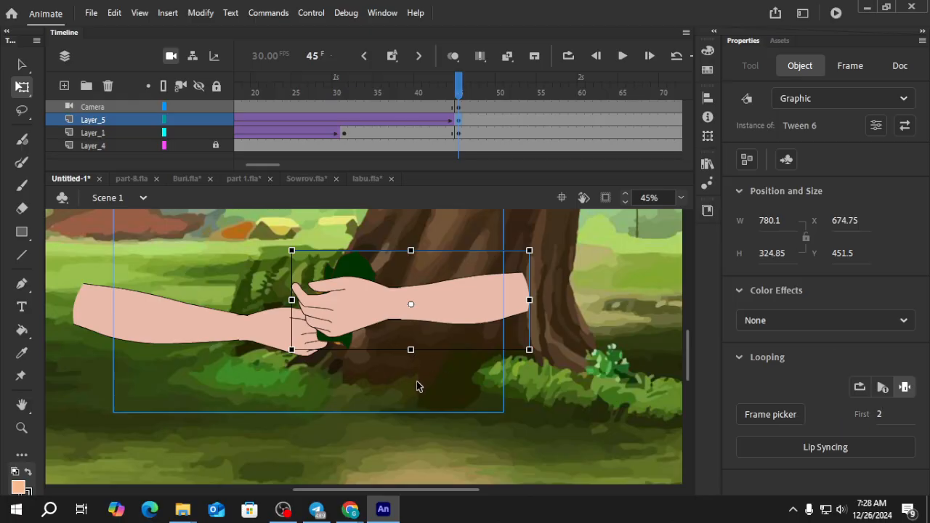
Compare frames 1 and 2 inside the giving arm's symbol and check the nested hand's looping settings.
{"action": "left_click", "coordinate": [295, 336]}
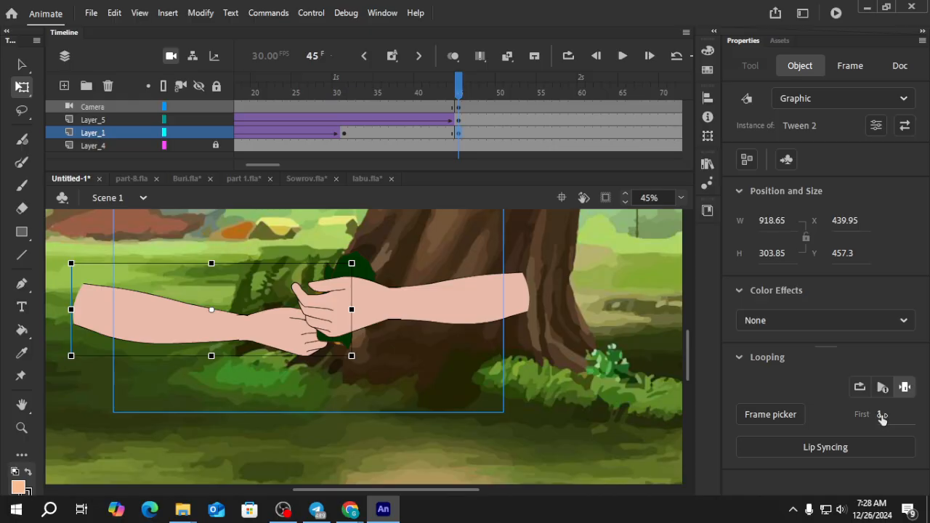
{"action": "double_click", "coordinate": [290, 336]}
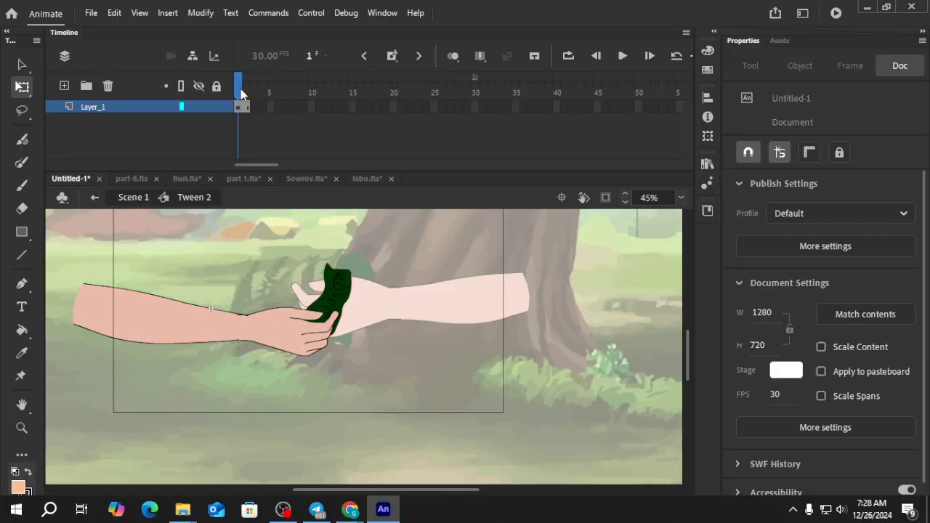
{"action": "left_click_drag", "start_coordinate": [241, 89], "coordinate": [247, 90]}
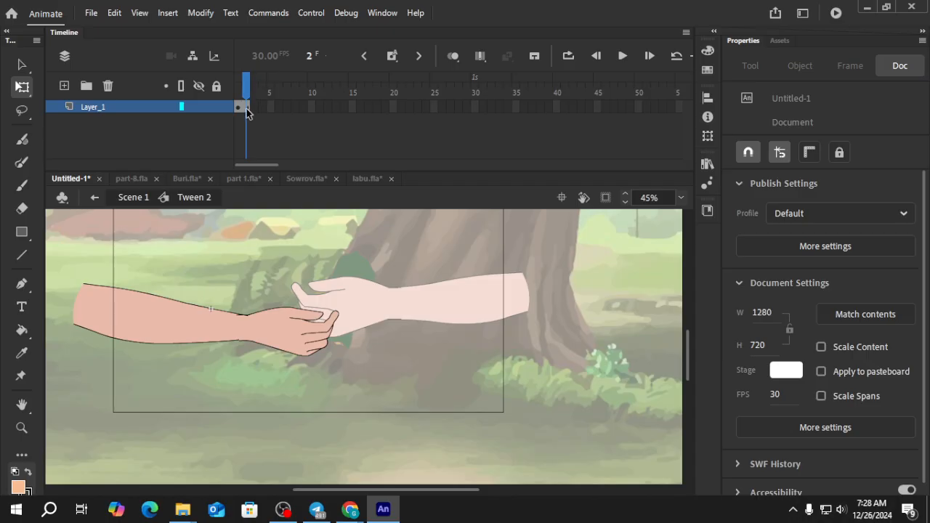
{"action": "left_click", "coordinate": [247, 108]}
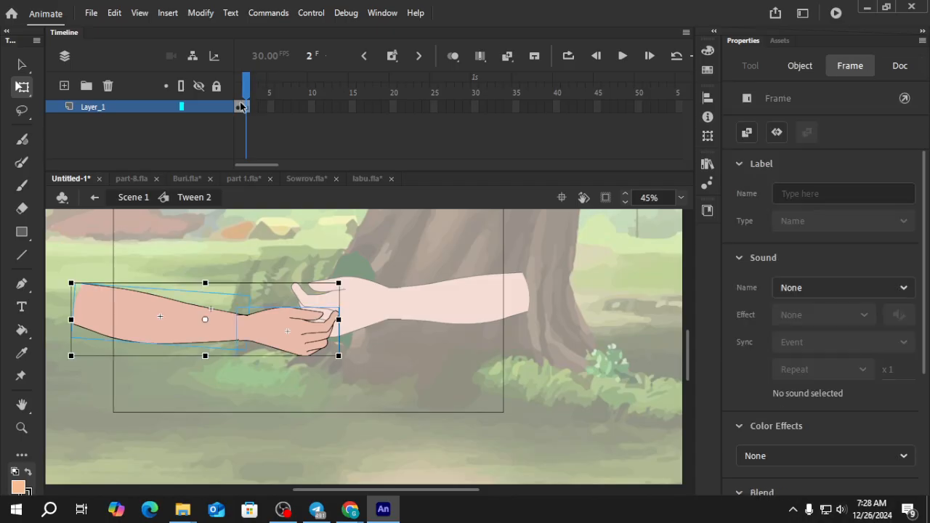
{"action": "key", "text": "comma"}
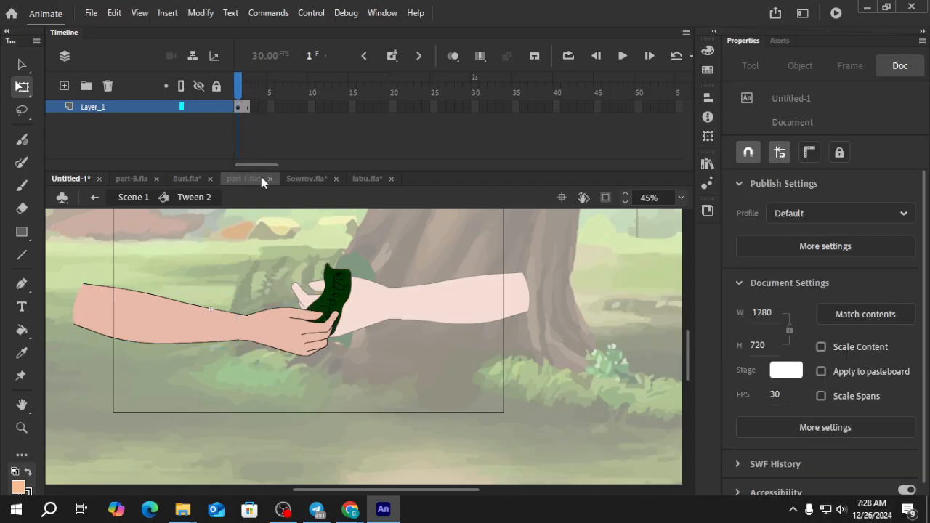
{"action": "left_click", "coordinate": [247, 93]}
{"action": "key", "text": "comma"}
{"action": "left_click_drag", "start_coordinate": [248, 94], "coordinate": [196, 97]}
{"action": "left_click", "coordinate": [331, 312]}
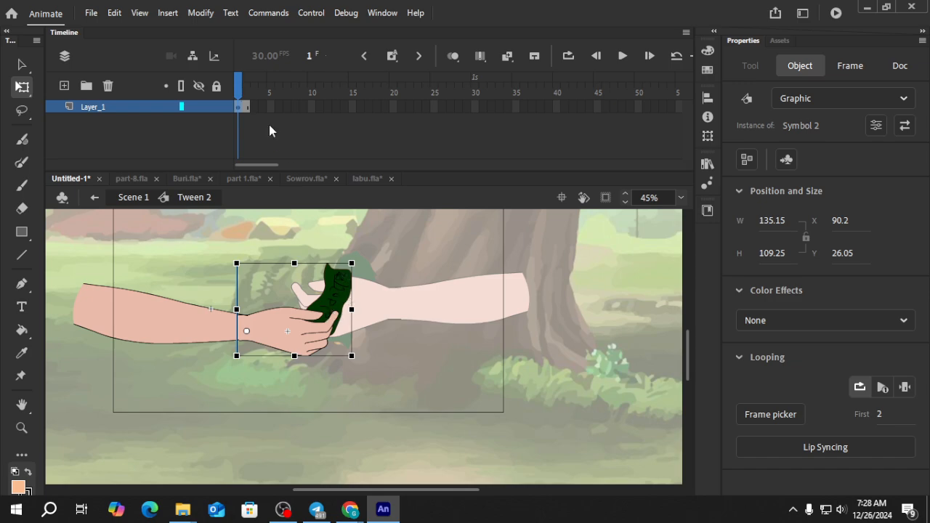
{"action": "left_click", "coordinate": [249, 108]}
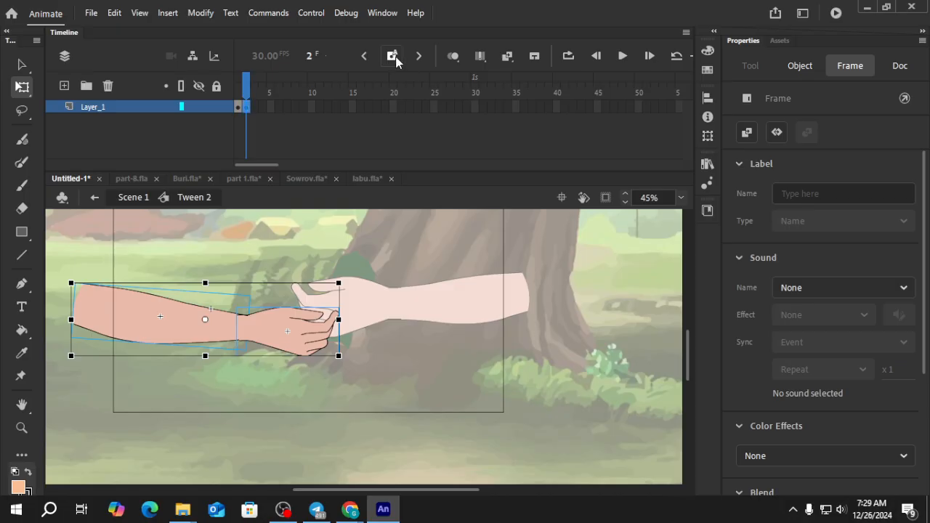
Return to Scene 1 and set the giving arm's first looping frame to 2 at frame 45.
{"action": "left_click", "coordinate": [334, 131]}
{"action": "double_click", "coordinate": [433, 346]}
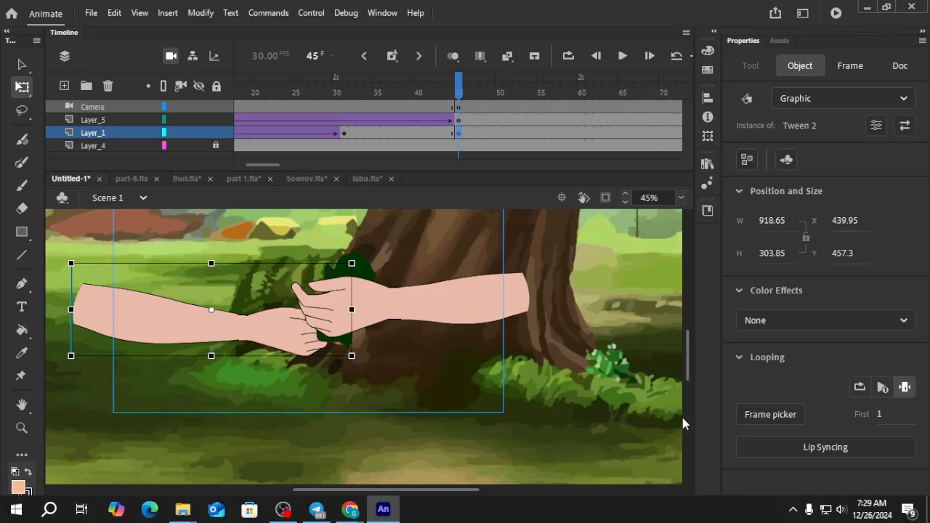
{"action": "left_click", "coordinate": [879, 413]}
{"action": "type", "text": "2"}
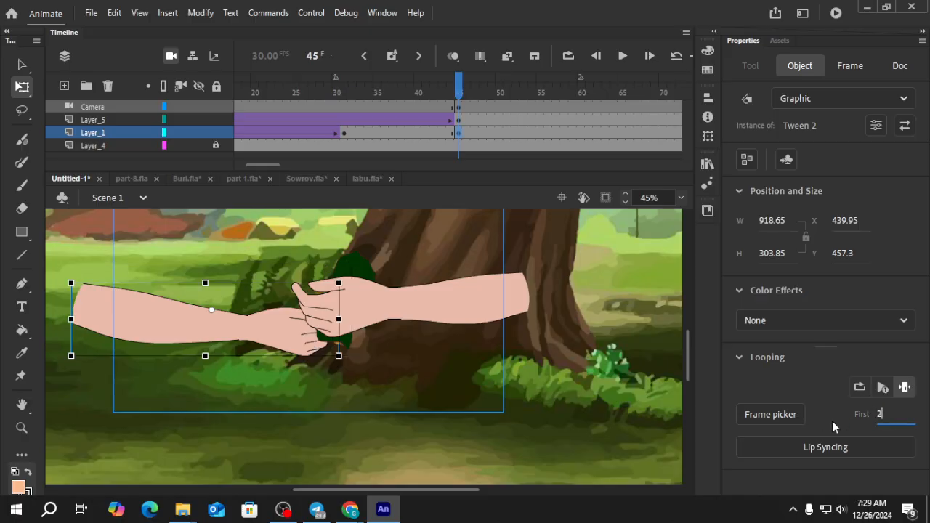
Compare frames 1 and 2 inside the hand symbol nested in the giving arm, then return to the arm's symbol.
{"action": "double_click", "coordinate": [294, 337]}
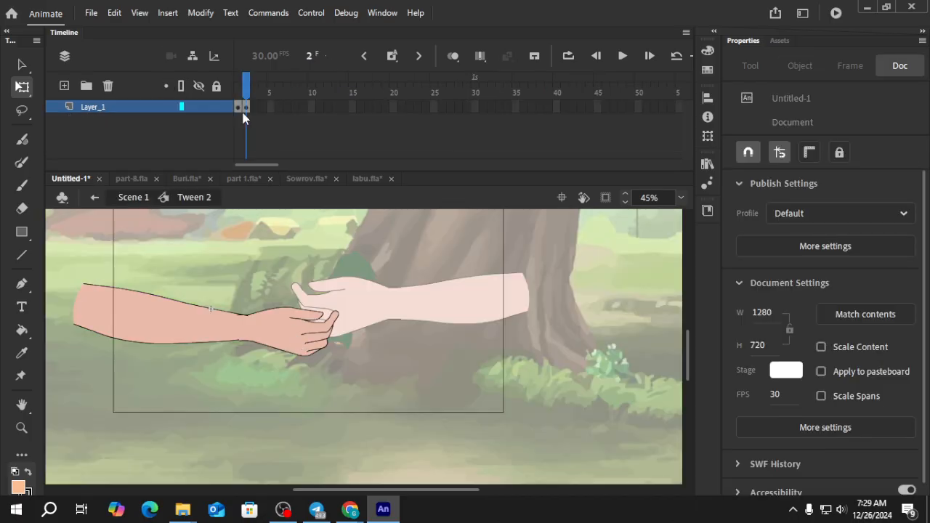
{"action": "left_click", "coordinate": [298, 334]}
{"action": "double_click", "coordinate": [292, 334]}
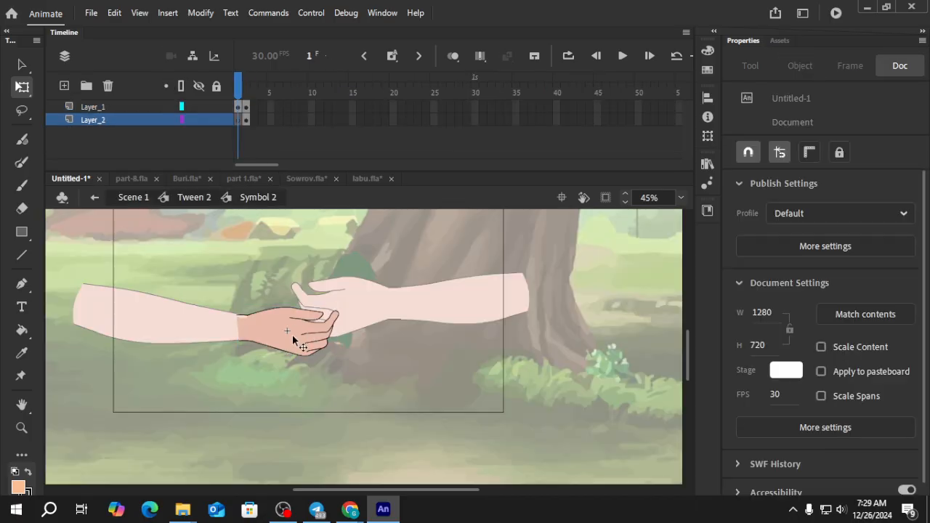
{"action": "left_click_drag", "start_coordinate": [240, 91], "coordinate": [229, 97]}
{"action": "left_click", "coordinate": [245, 91]}
{"action": "left_click_drag", "start_coordinate": [246, 91], "coordinate": [231, 96]}
{"action": "left_click", "coordinate": [246, 90]}
{"action": "double_click", "coordinate": [235, 350]}
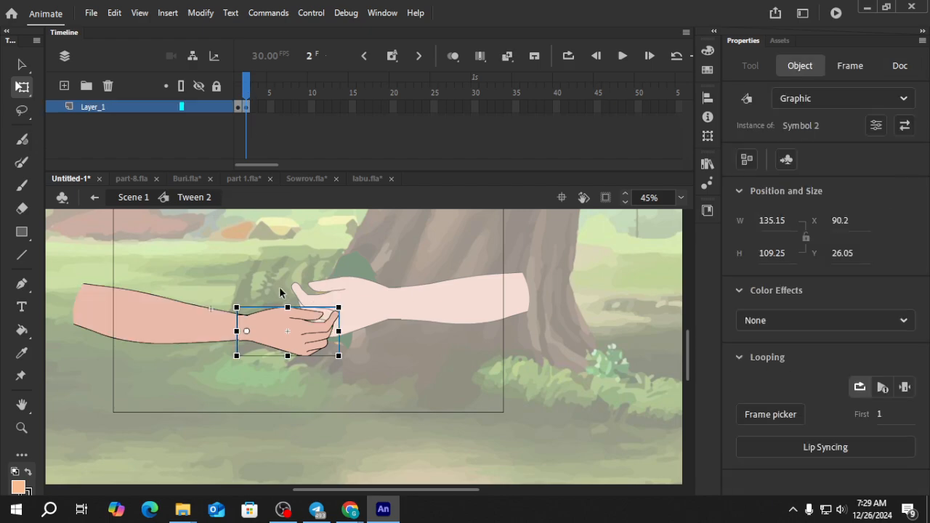
Set both arm parts at frame 1 of the giving arm's symbol to single-frame looping with first frame 1.
{"action": "left_click", "coordinate": [239, 93]}
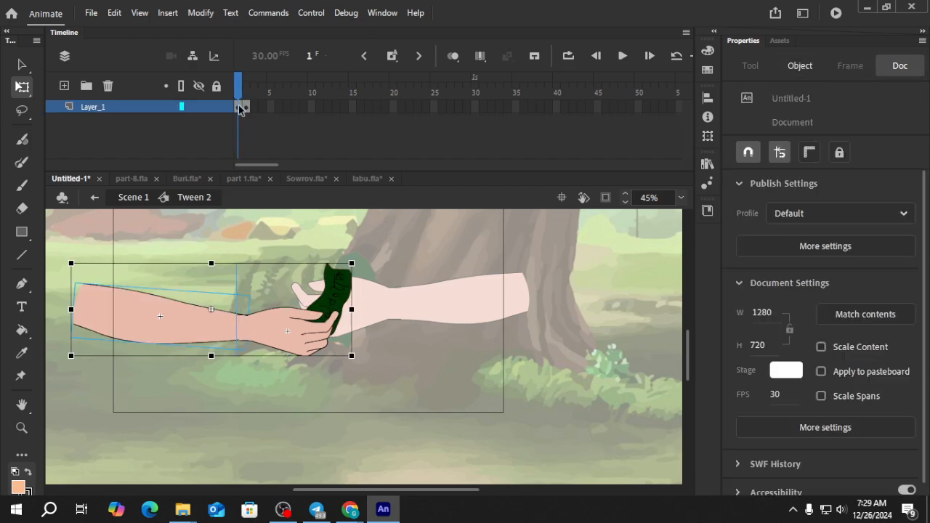
{"action": "left_click", "coordinate": [239, 108]}
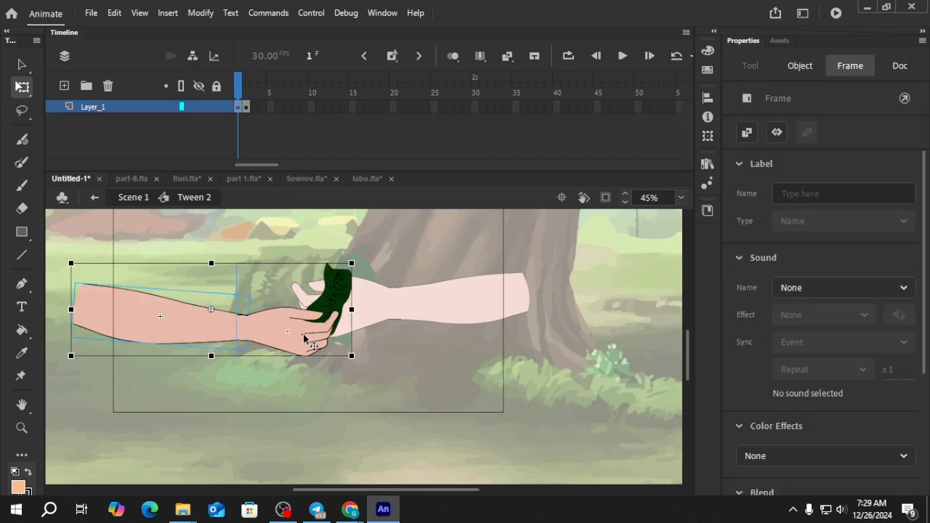
{"action": "left_click", "coordinate": [800, 65]}
{"action": "left_click", "coordinate": [885, 414]}
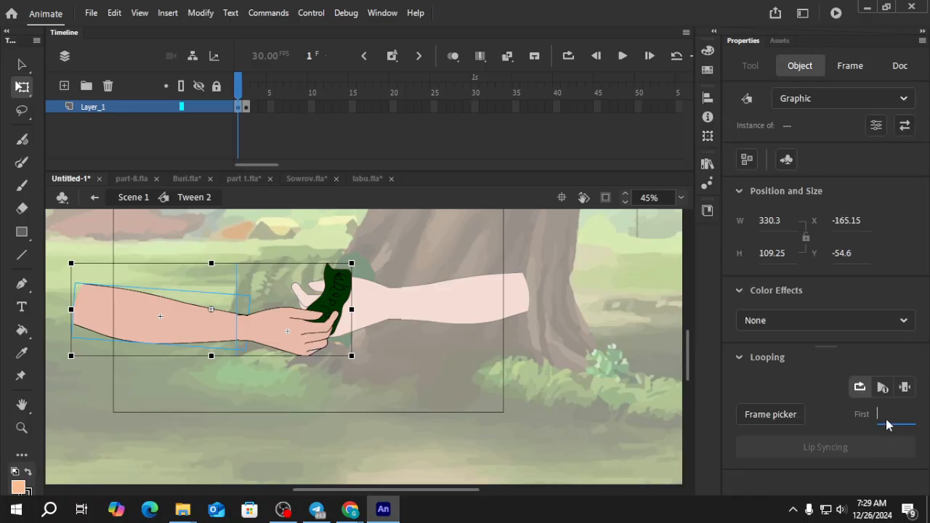
{"action": "left_click", "coordinate": [904, 387]}
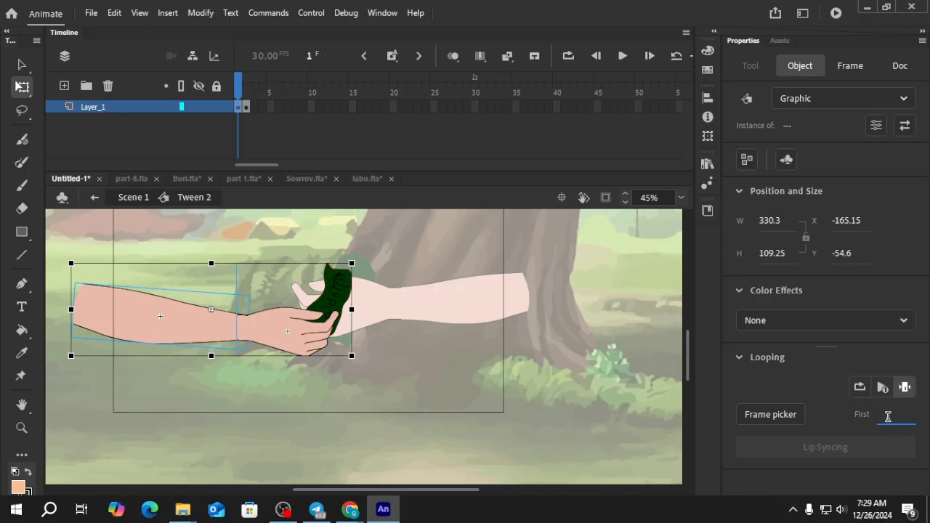
{"action": "type", "text": "1"}
{"action": "left_click", "coordinate": [558, 389]}
Set the nested hand's first looping frame to 1 at frame 1 and return to Scene 1.
{"action": "left_click", "coordinate": [305, 336]}
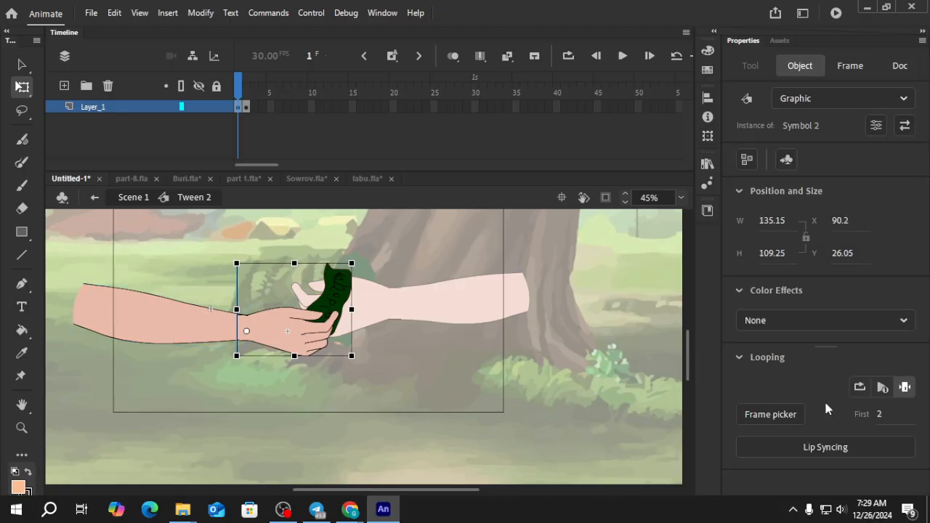
{"action": "left_click", "coordinate": [879, 414]}
{"action": "type", "text": "1"}
{"action": "key", "text": "Return"}
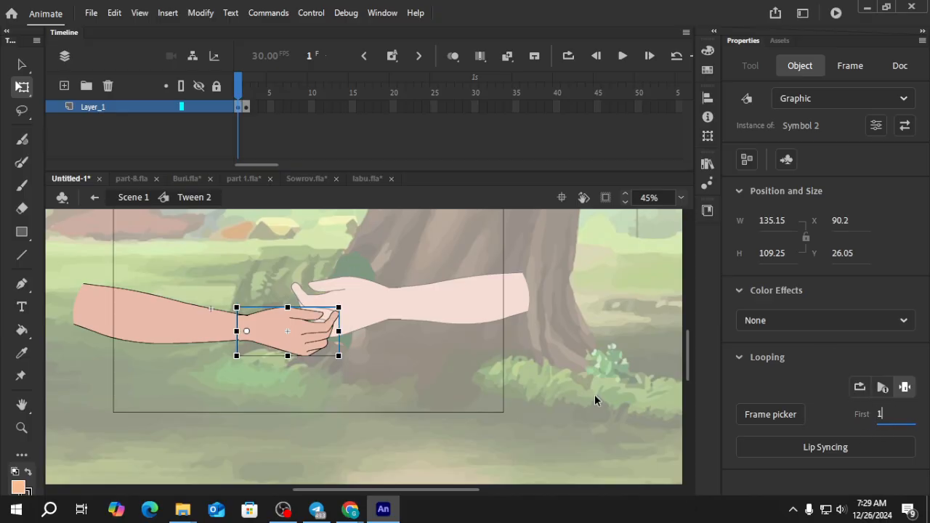
{"action": "left_click", "coordinate": [247, 107]}
{"action": "double_click", "coordinate": [374, 330]}
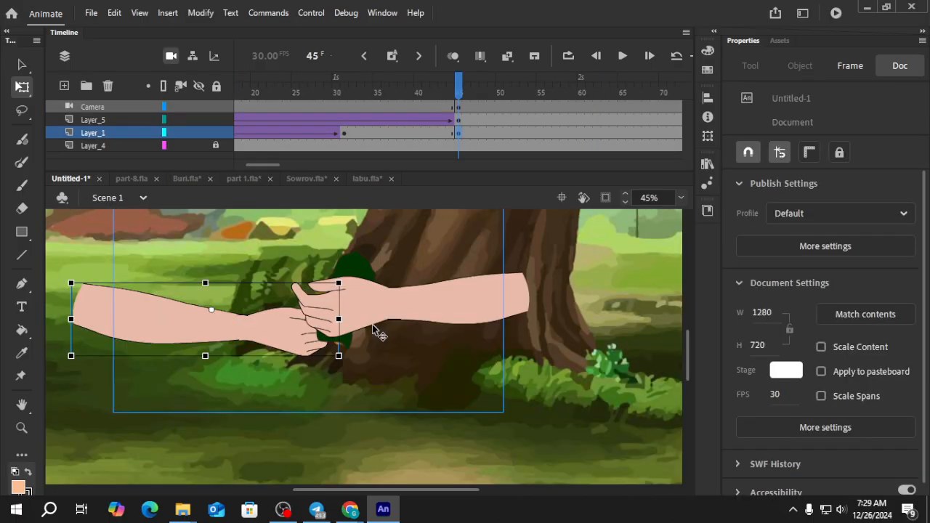
Clip the content outside the stage and play the scene from frame 1.
{"action": "left_click_drag", "start_coordinate": [460, 99], "coordinate": [1, 145]}
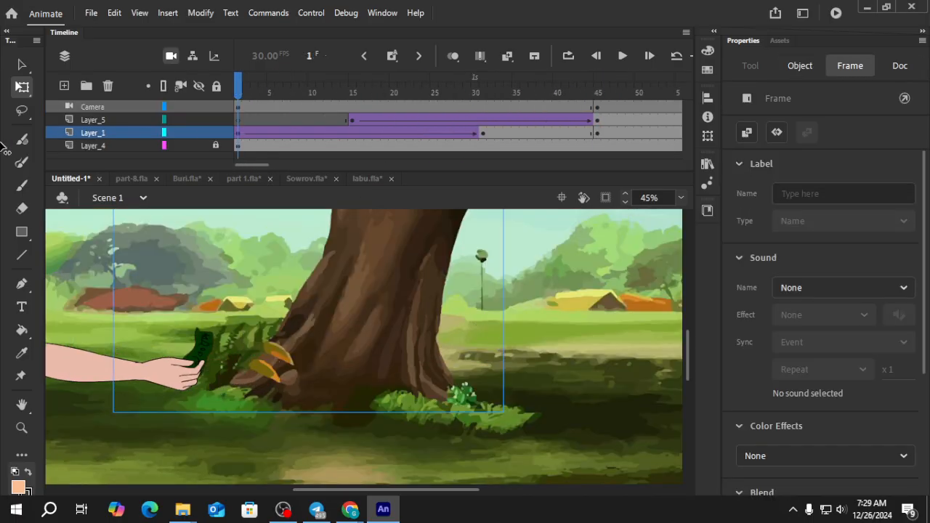
{"action": "left_click", "coordinate": [605, 198]}
{"action": "scroll", "coordinate": [361, 398], "scroll_direction": "down", "scroll_amount": 1}
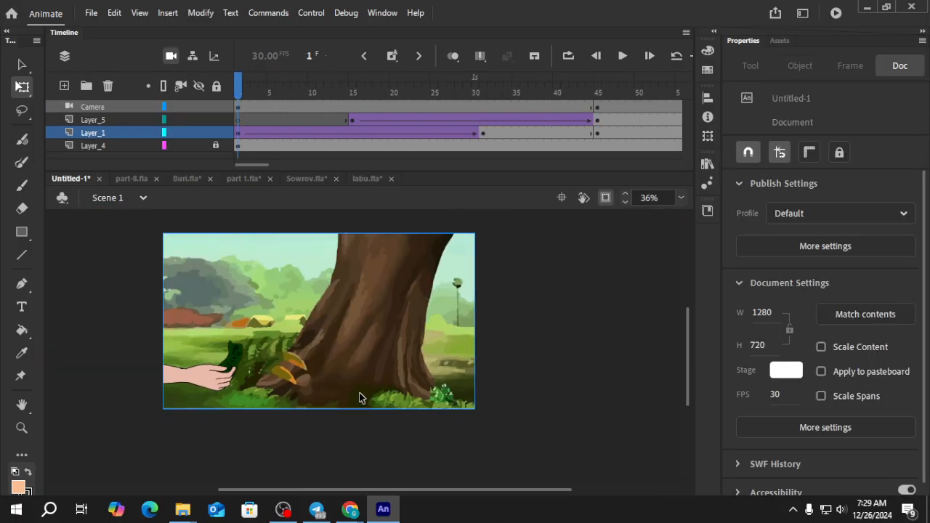
{"action": "scroll", "coordinate": [359, 398], "scroll_direction": "down", "scroll_amount": 1}
{"action": "left_click", "coordinate": [622, 58]}
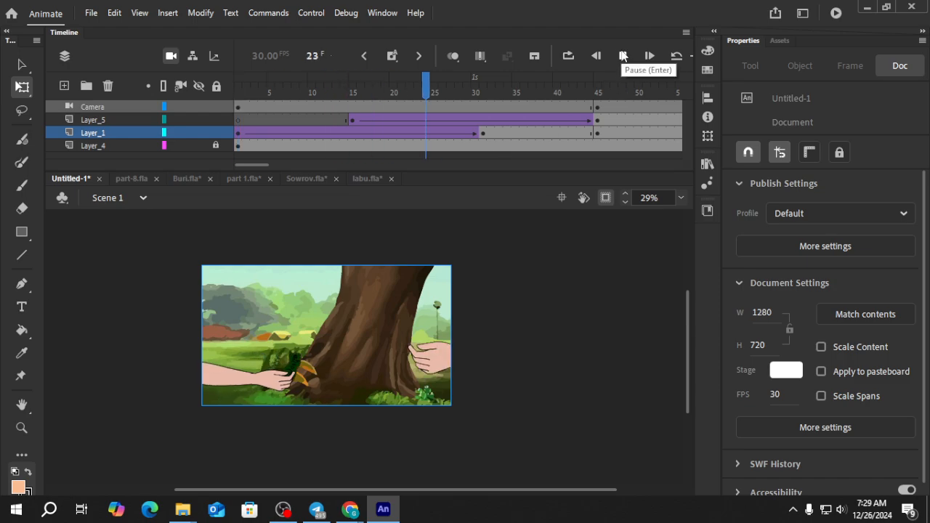
{"action": "left_click", "coordinate": [622, 58]}
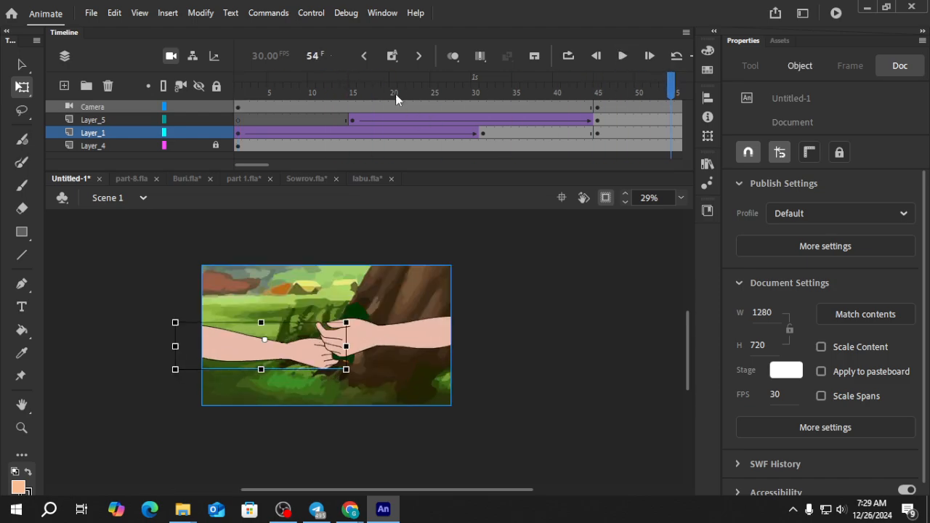
Review the opening frames and set the giving arm's first looping frame to 2 at the frame 31 keyframe of Layer_1.
{"action": "left_click", "coordinate": [246, 87]}
{"action": "left_click_drag", "start_coordinate": [246, 88], "coordinate": [483, 140]}
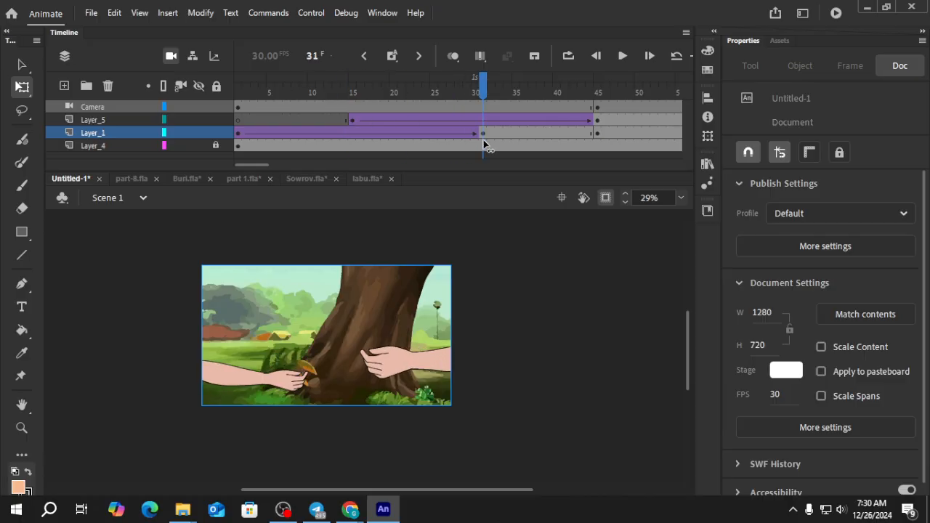
{"action": "left_click", "coordinate": [484, 133]}
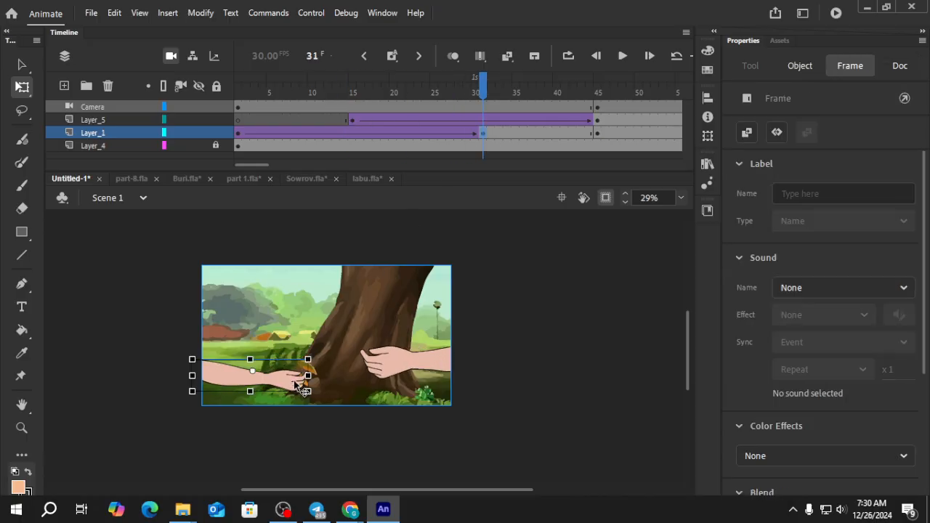
{"action": "left_click", "coordinate": [802, 67]}
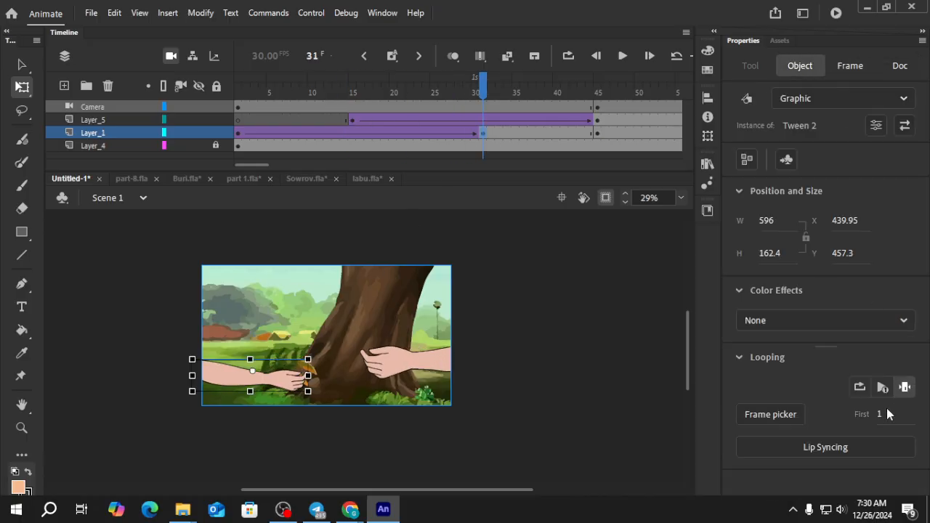
{"action": "left_click", "coordinate": [880, 413]}
{"action": "type", "text": "2"}
Replace the keyframe at frame 2 inside the giving arm's symbol with a plain frame continuing frame 1.
{"action": "double_click", "coordinate": [289, 387]}
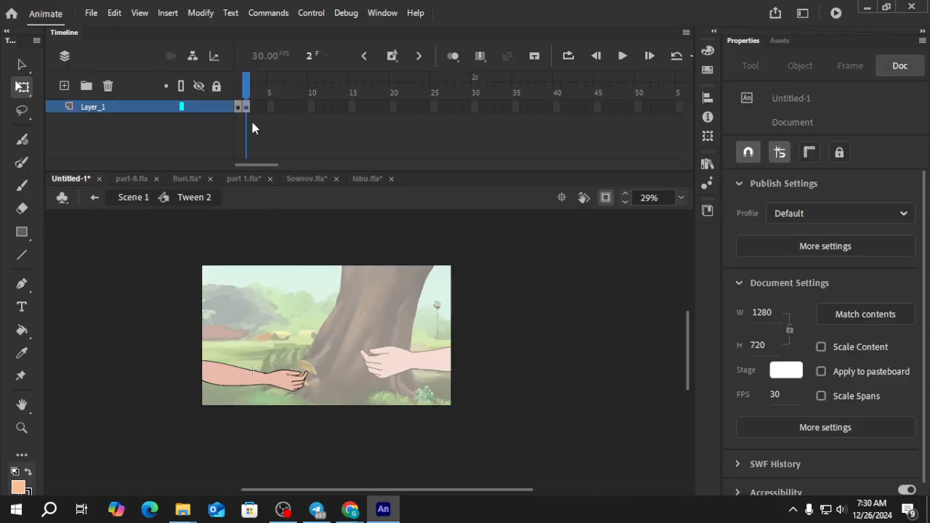
{"action": "left_click", "coordinate": [245, 108]}
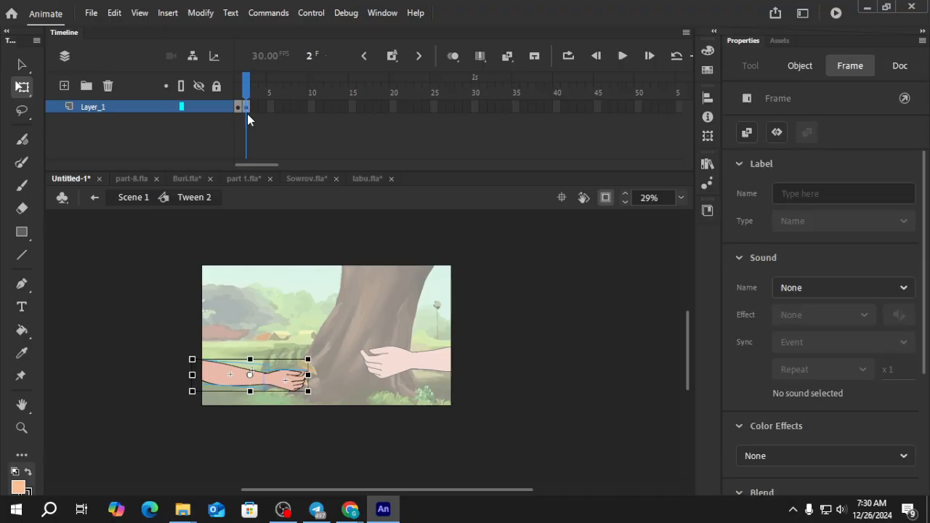
{"action": "left_click_drag", "start_coordinate": [247, 113], "coordinate": [245, 110]}
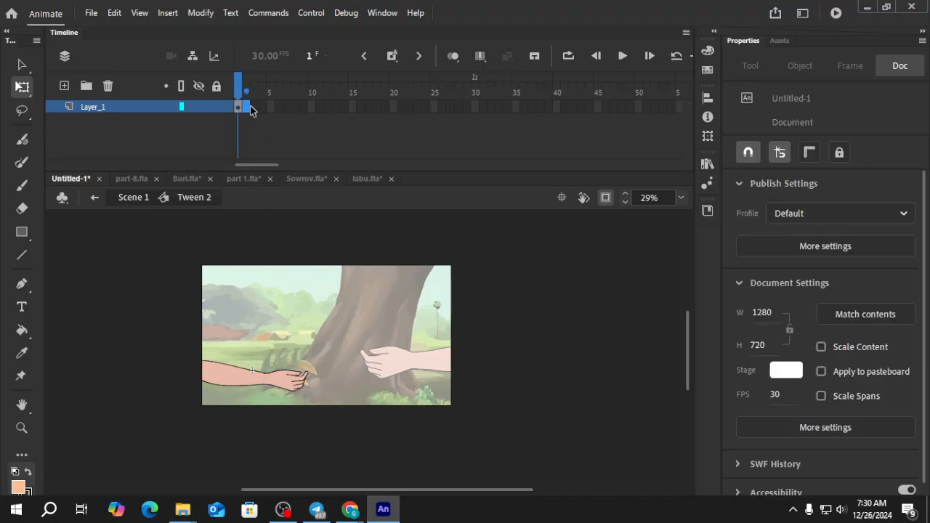
{"action": "left_click", "coordinate": [246, 107]}
{"action": "left_click", "coordinate": [239, 107]}
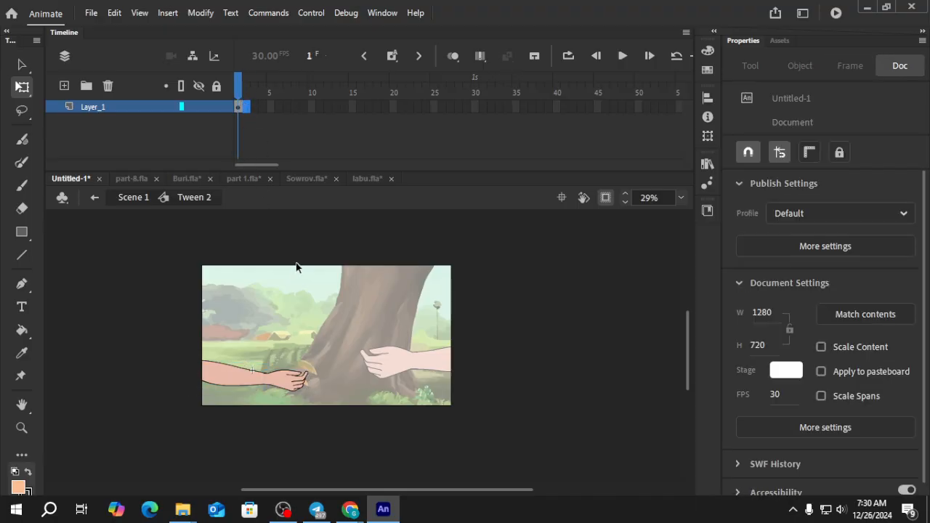
Check the nested hand's symbol, set the hand's first looping frame to 2 and return to Scene 1.
{"action": "double_click", "coordinate": [290, 380]}
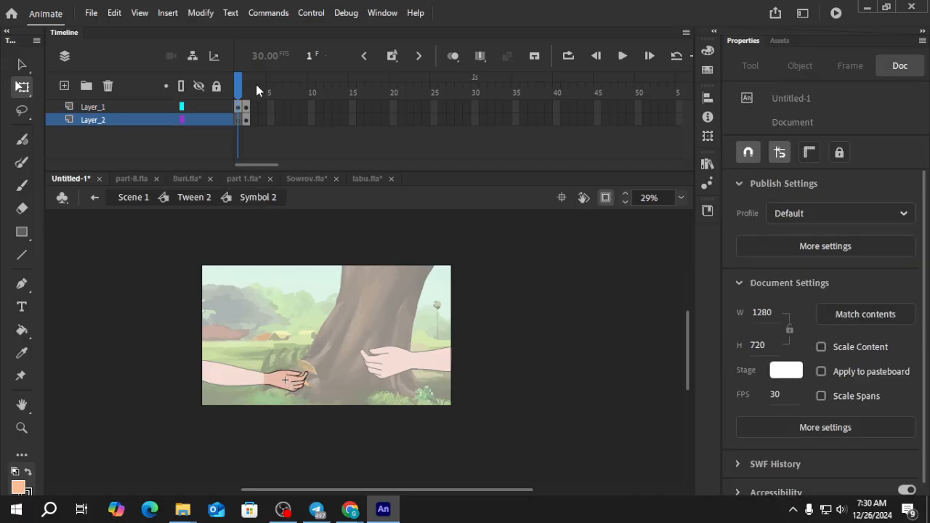
{"action": "double_click", "coordinate": [547, 277]}
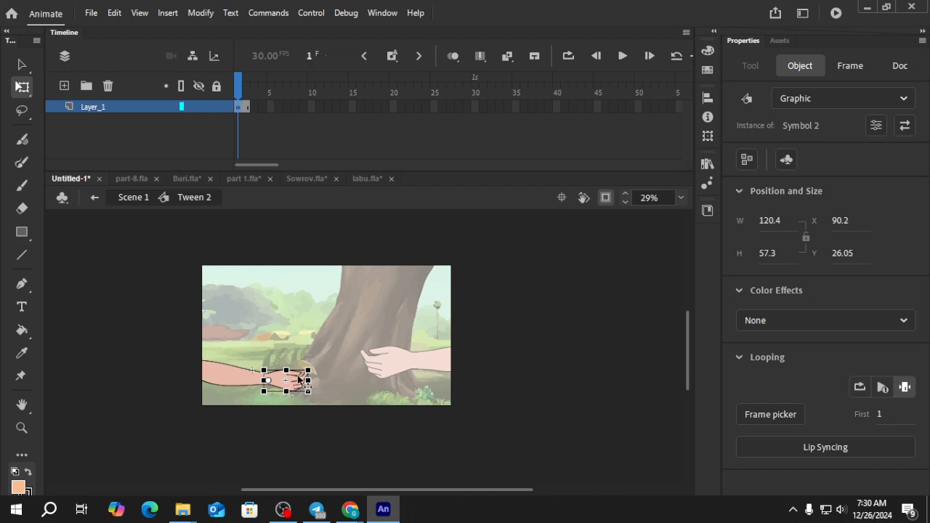
{"action": "left_click", "coordinate": [877, 413]}
{"action": "type", "text": "2"}
{"action": "left_click", "coordinate": [596, 388]}
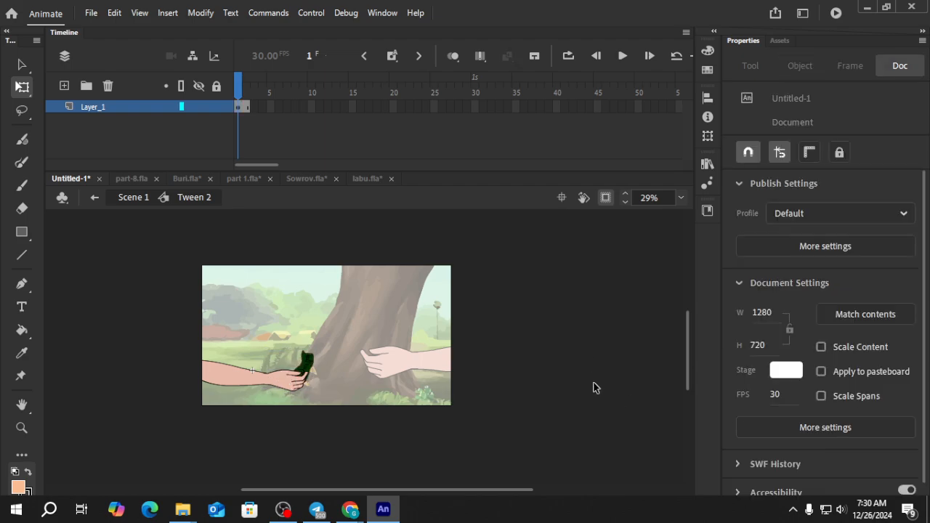
{"action": "double_click", "coordinate": [531, 338]}
Open the giving arm's symbol from frame 45, extend its Layer_1 to frame 45 as one continuous span and return to Scene 1.
{"action": "left_click_drag", "start_coordinate": [457, 93], "coordinate": [575, 170]}
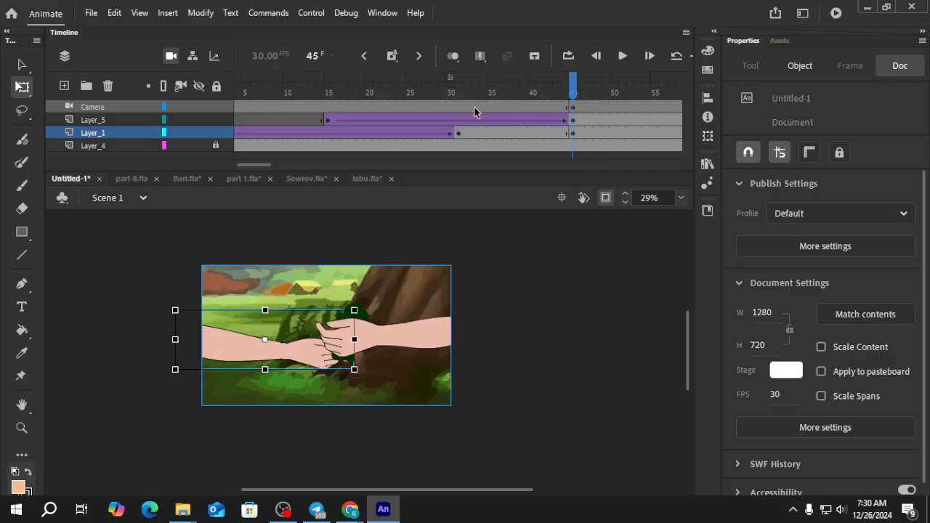
{"action": "left_click_drag", "start_coordinate": [471, 93], "coordinate": [573, 130]}
{"action": "left_click", "coordinate": [572, 132]}
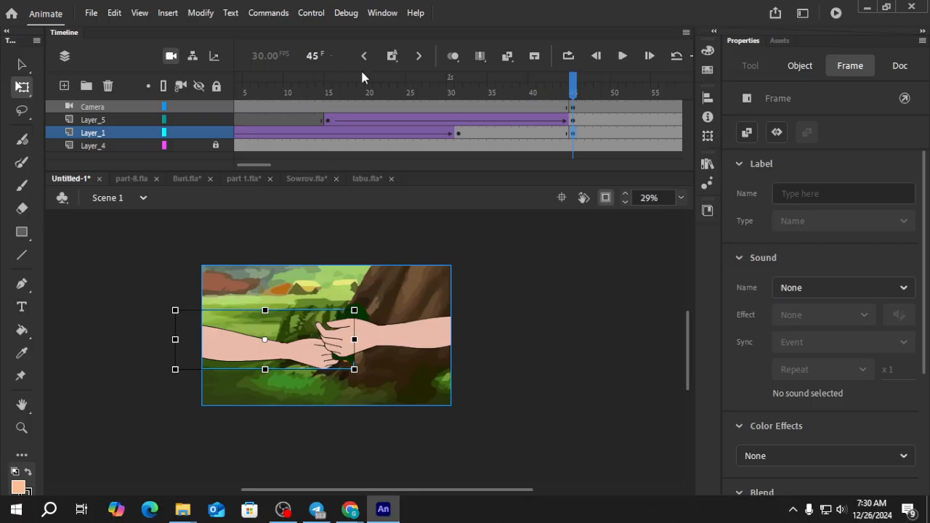
{"action": "double_click", "coordinate": [327, 356]}
{"action": "left_click_drag", "start_coordinate": [251, 108], "coordinate": [595, 136]}
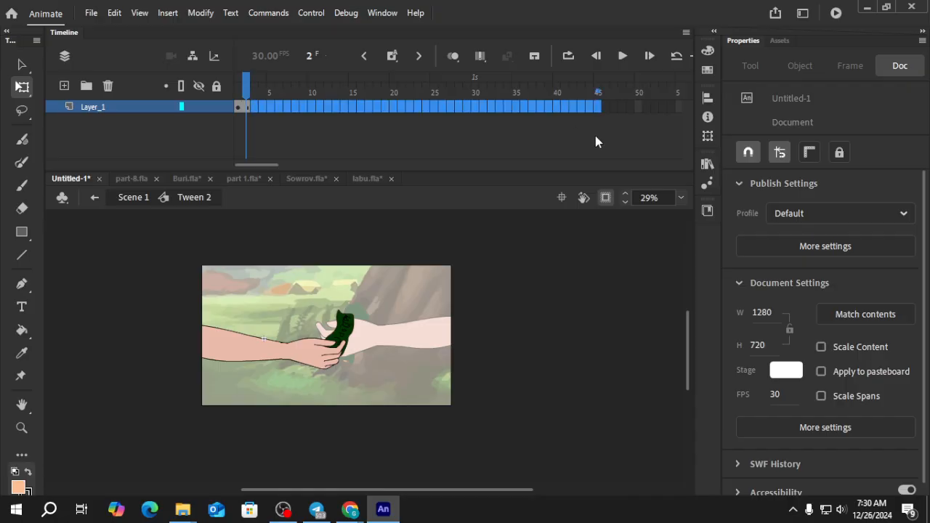
{"action": "key", "text": "F5"}
{"action": "left_click", "coordinate": [571, 141]}
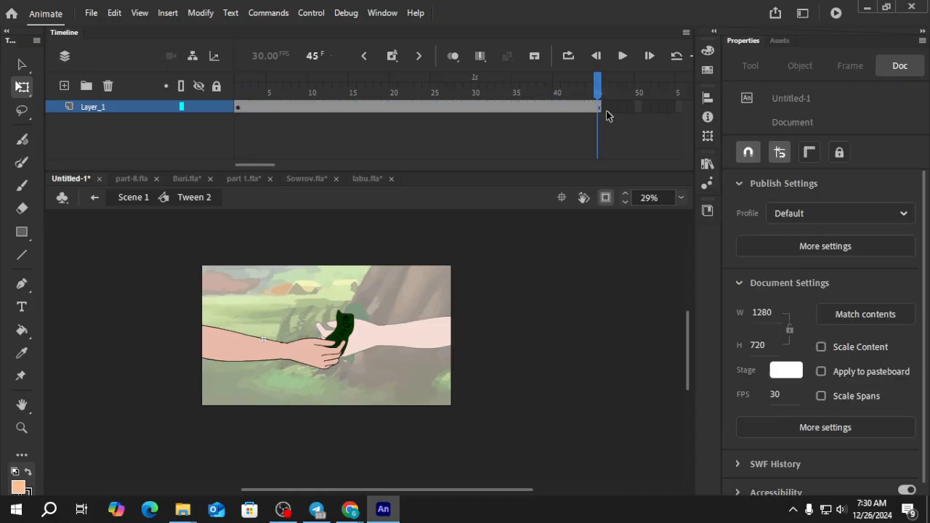
{"action": "left_click_drag", "start_coordinate": [598, 89], "coordinate": [610, 94]}
{"action": "double_click", "coordinate": [517, 316]}
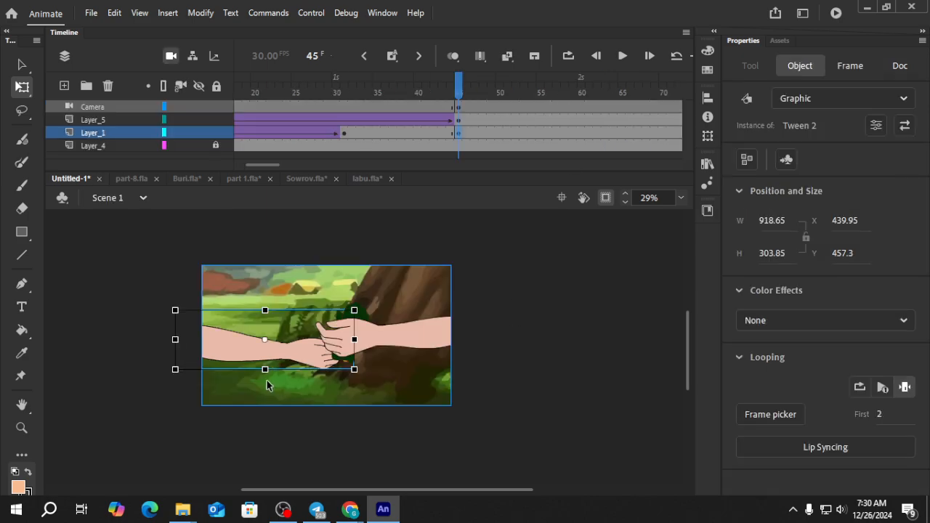
Insert a keyframe for the giving arm at frame 68 of Layer_1, enlarging the timeline area for room.
{"action": "left_click_drag", "start_coordinate": [454, 95], "coordinate": [476, 111]}
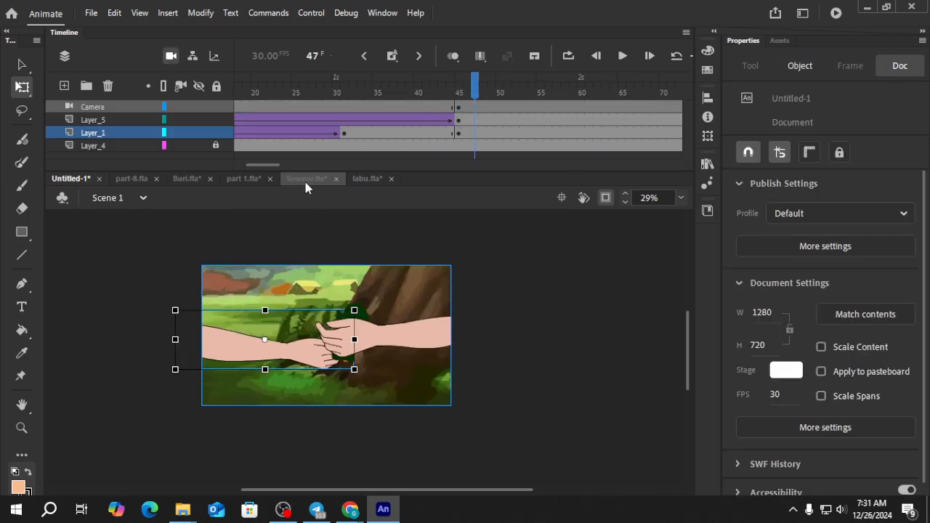
{"action": "left_click_drag", "start_coordinate": [259, 169], "coordinate": [275, 174]}
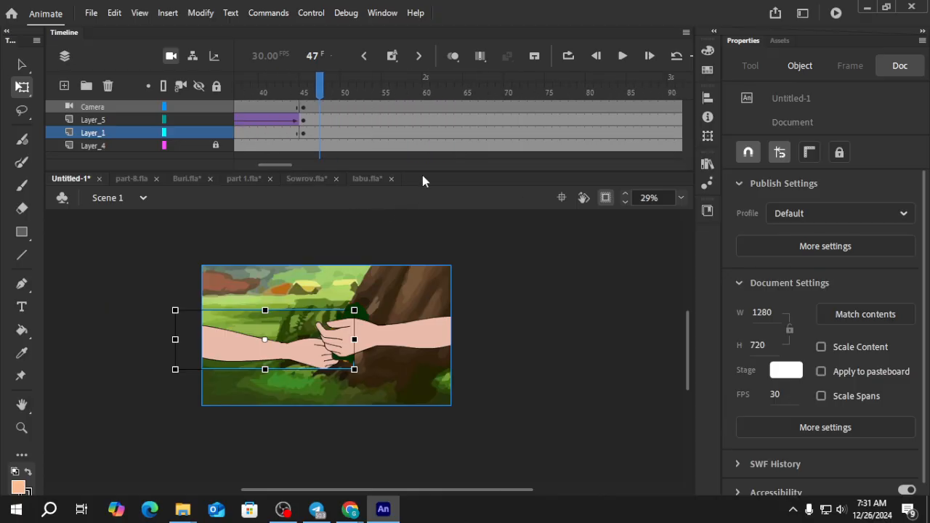
{"action": "left_click_drag", "start_coordinate": [423, 171], "coordinate": [409, 264]}
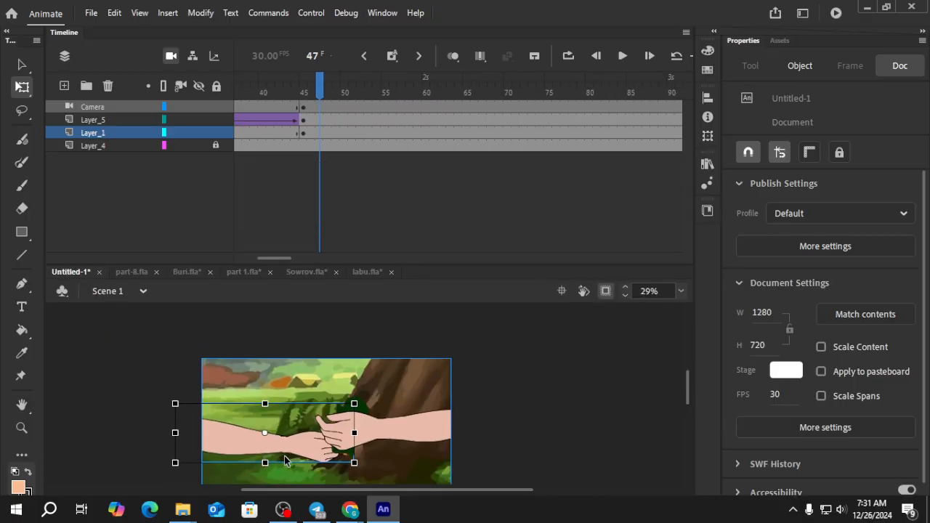
{"action": "left_click", "coordinate": [487, 143]}
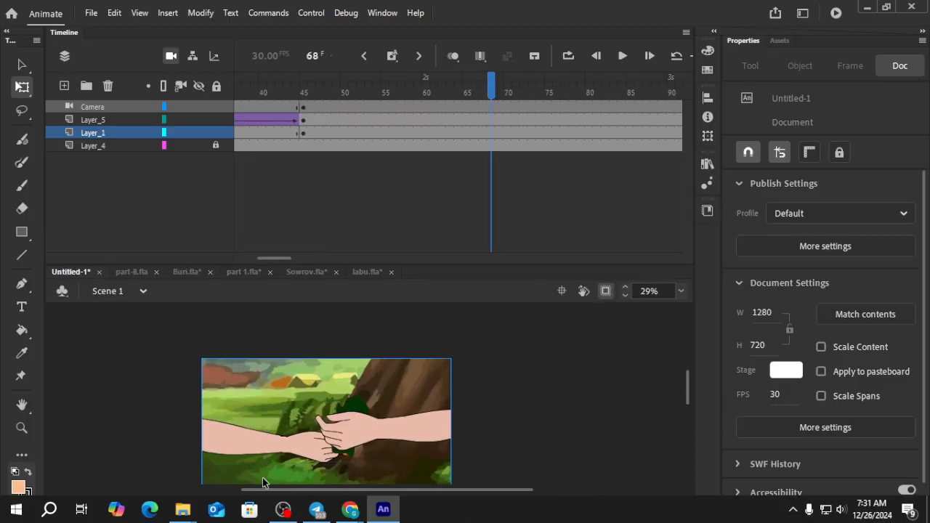
{"action": "left_click", "coordinate": [264, 446]}
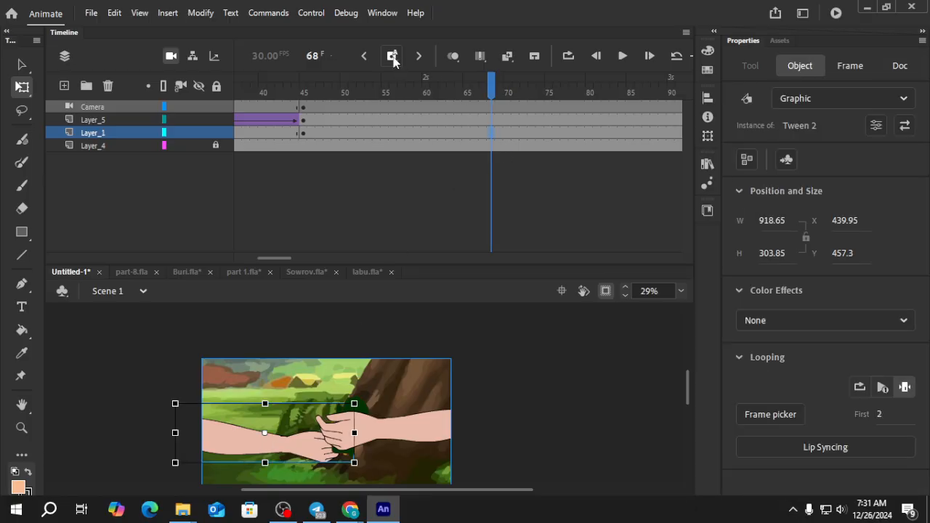
{"action": "scroll", "coordinate": [367, 396], "scroll_direction": "down", "scroll_amount": 1}
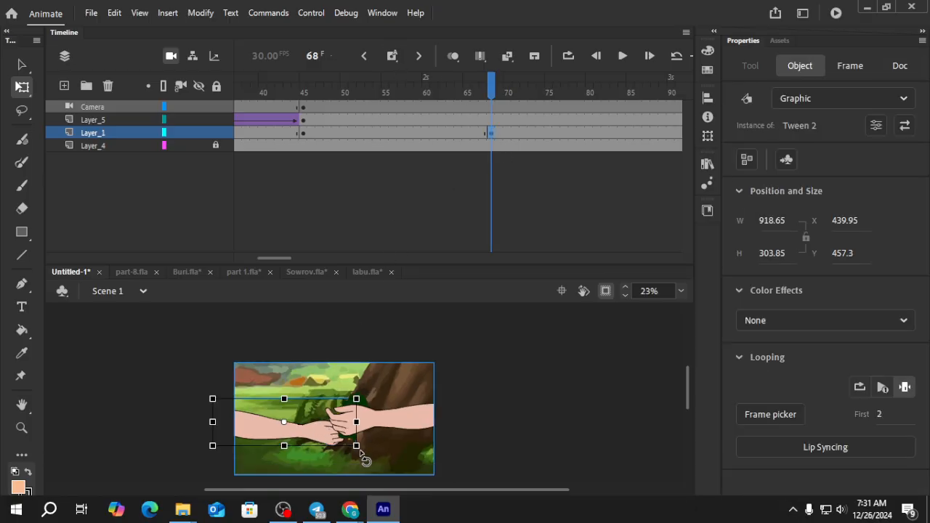
{"action": "mouse_move", "coordinate": [262, 434]}
{"action": "left_mouse_down"}
{"action": "mouse_move", "coordinate": [164, 460]}
{"action": "mouse_move", "coordinate": [262, 435]}
{"action": "left_mouse_up"}
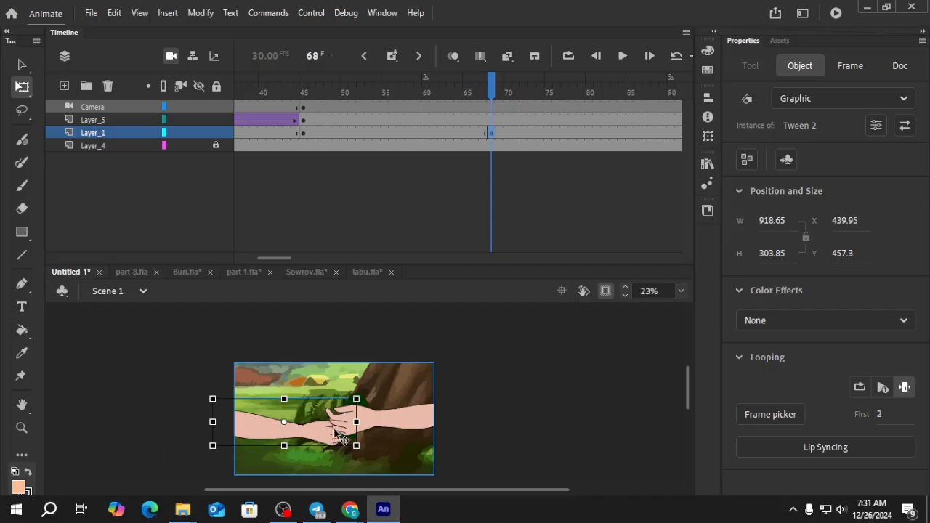
Open the giving arm's symbol from frame 45, set the frame 1 graphics to play in loop and return to Scene 1.
{"action": "left_click", "coordinate": [303, 88]}
{"action": "left_click", "coordinate": [332, 392]}
{"action": "left_click", "coordinate": [325, 436]}
{"action": "scroll", "coordinate": [325, 437], "scroll_direction": "up", "scroll_amount": 4}
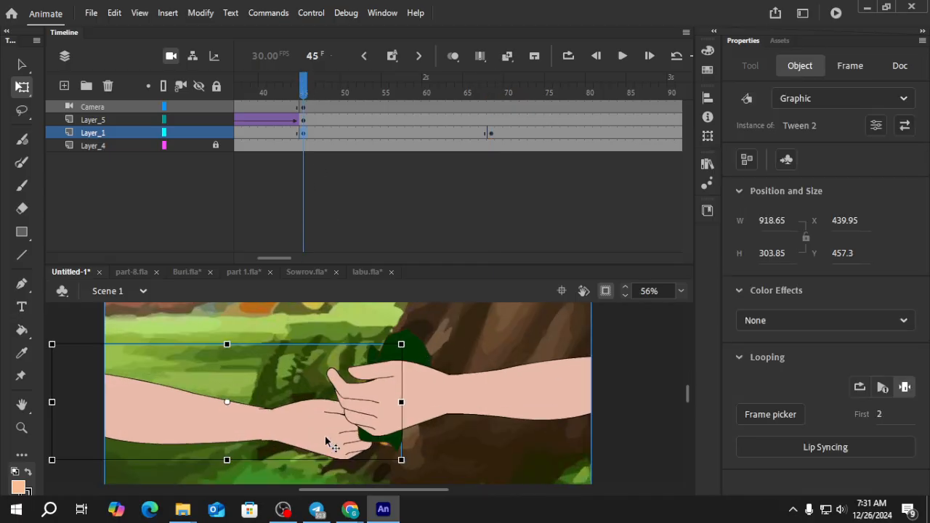
{"action": "double_click", "coordinate": [327, 440]}
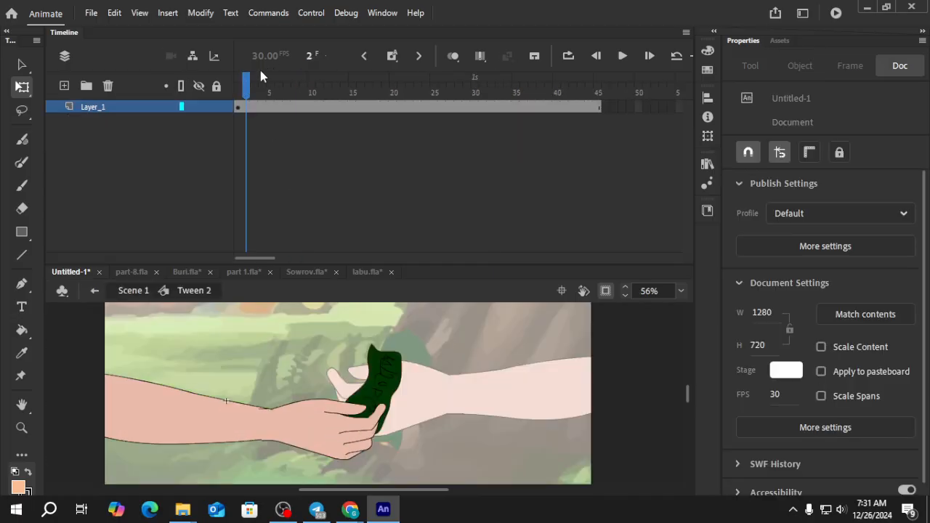
{"action": "left_click", "coordinate": [238, 91]}
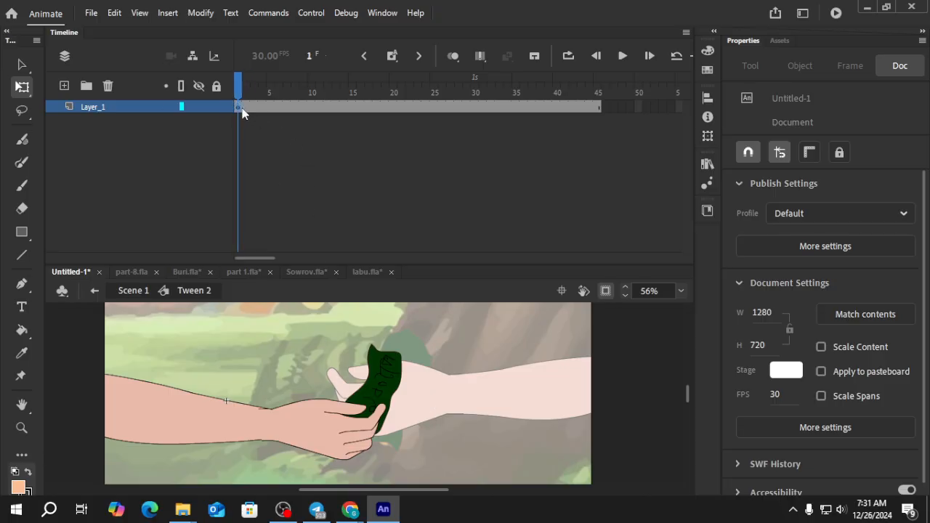
{"action": "left_click", "coordinate": [242, 109]}
{"action": "left_click", "coordinate": [800, 65]}
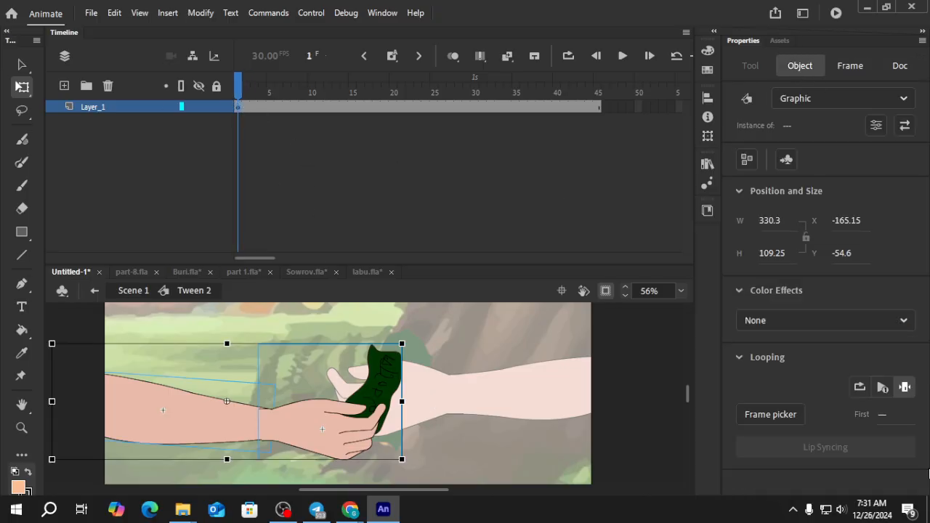
{"action": "left_click", "coordinate": [860, 387]}
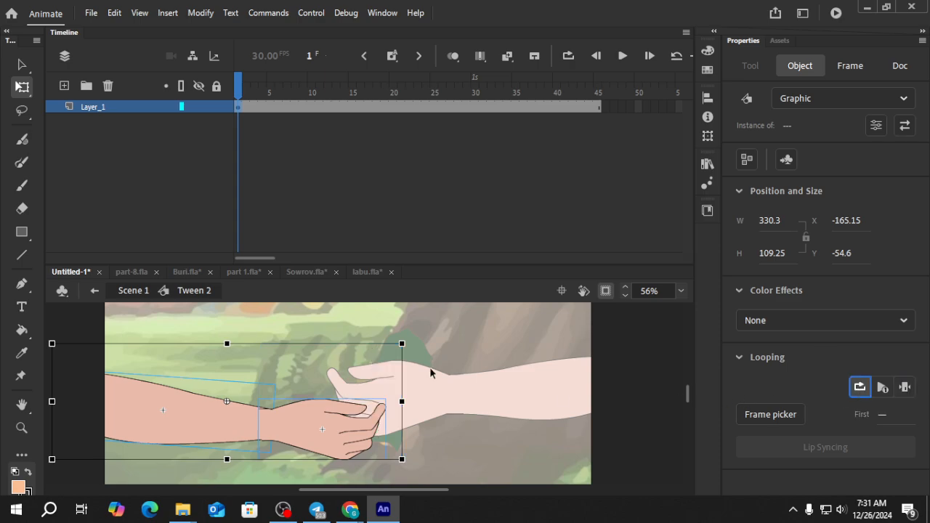
{"action": "double_click", "coordinate": [615, 342]}
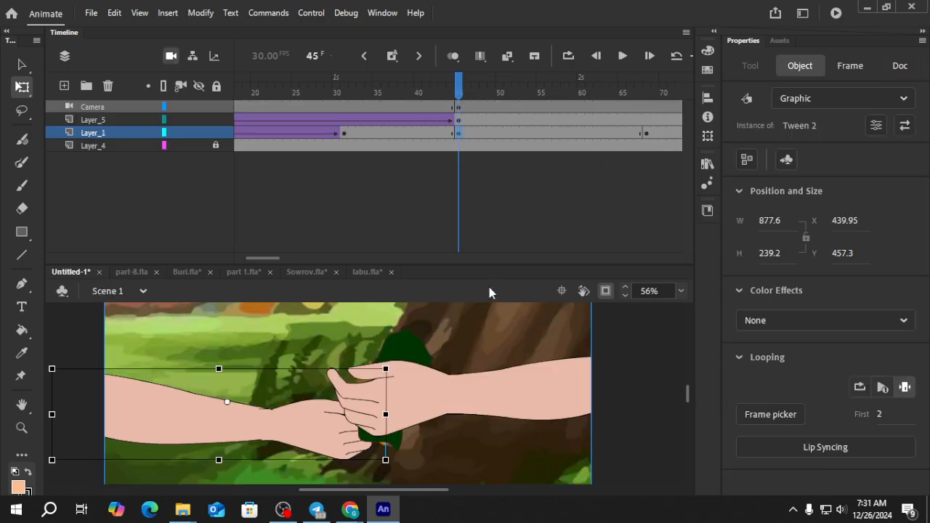
Move the giving arm off the stage's lower left at frame 68, about X 138, Y 550, and add a classic tween from frame 45.
{"action": "scroll", "coordinate": [272, 371], "scroll_direction": "down", "scroll_amount": 3}
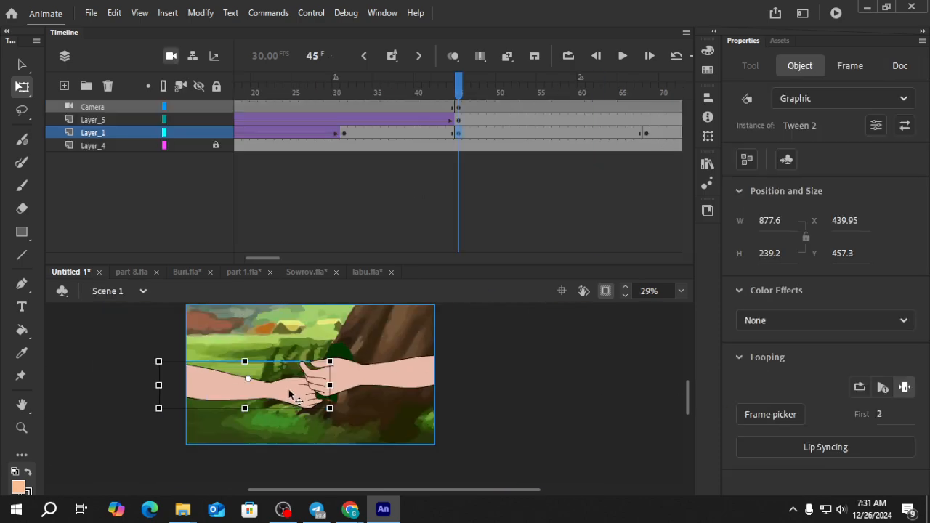
{"action": "left_click_drag", "start_coordinate": [291, 394], "coordinate": [204, 434]}
{"action": "key", "text": "ctrl+z"}
{"action": "left_click", "coordinate": [648, 96]}
{"action": "left_click_drag", "start_coordinate": [287, 395], "coordinate": [135, 431]}
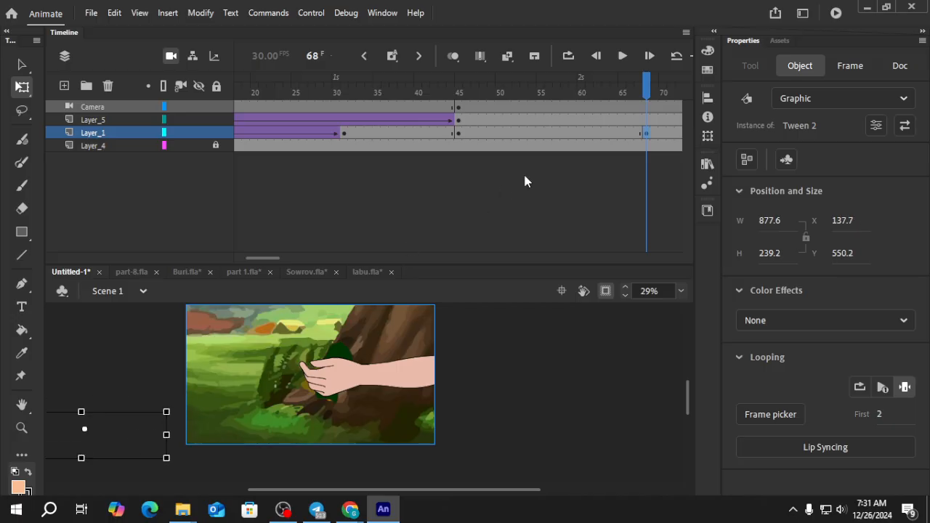
{"action": "left_click", "coordinate": [516, 133]}
{"action": "left_click", "coordinate": [506, 57]}
Review the arms from frame 28 to 31 and select the giving arm's frame 31 keyframe on Layer_1.
{"action": "left_click", "coordinate": [319, 83]}
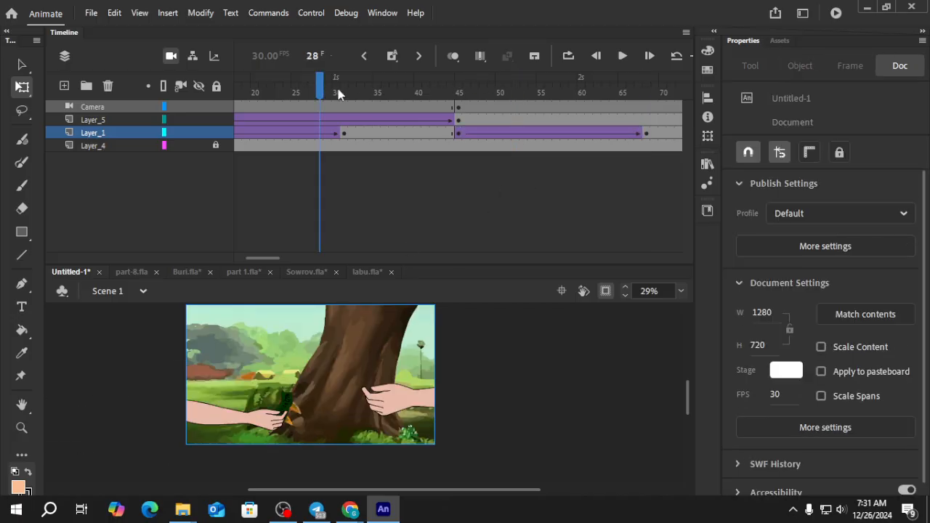
{"action": "left_click_drag", "start_coordinate": [319, 83], "coordinate": [345, 128]}
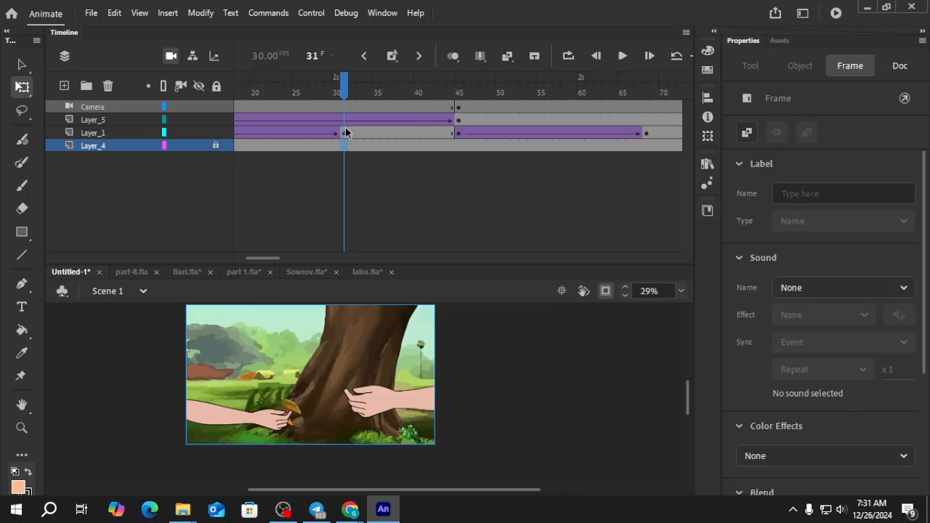
{"action": "left_click", "coordinate": [346, 128]}
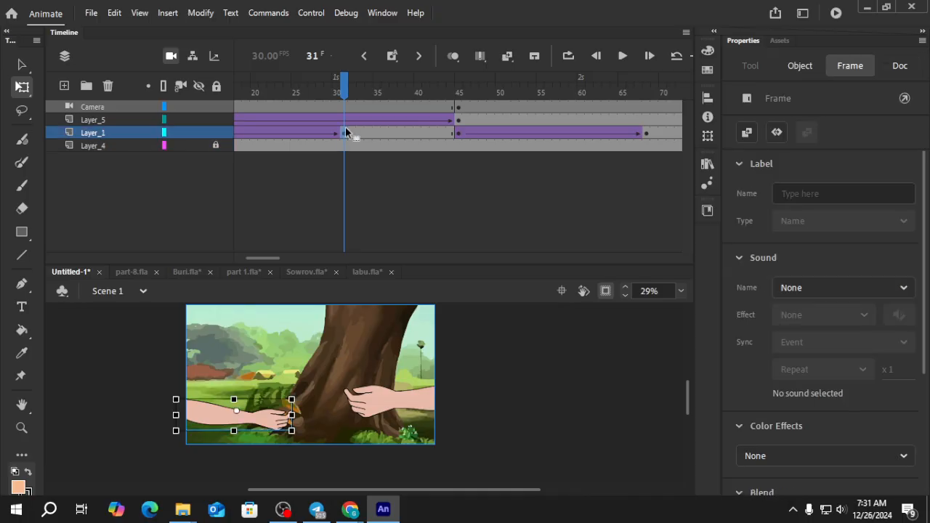